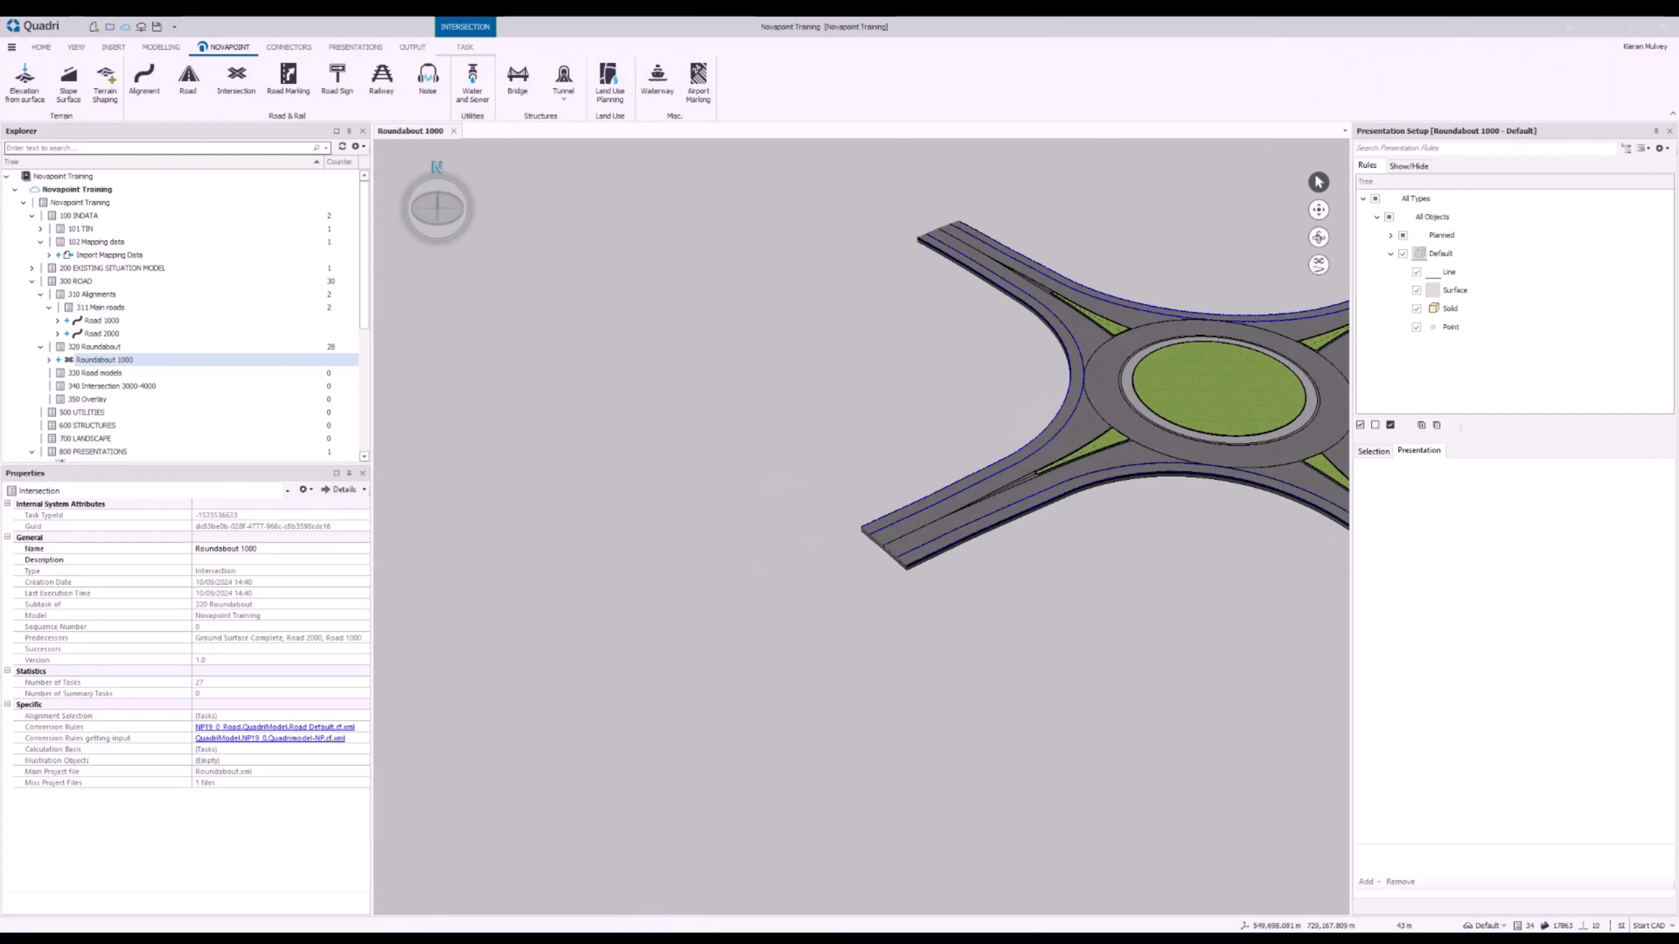
Switch to Trimble Connect and box the 3650 carriageway width, H/S and grass verge labels, and pavement layer list in the Chainage 500.000 section
{"action": "key", "text": "alt+Tab"}
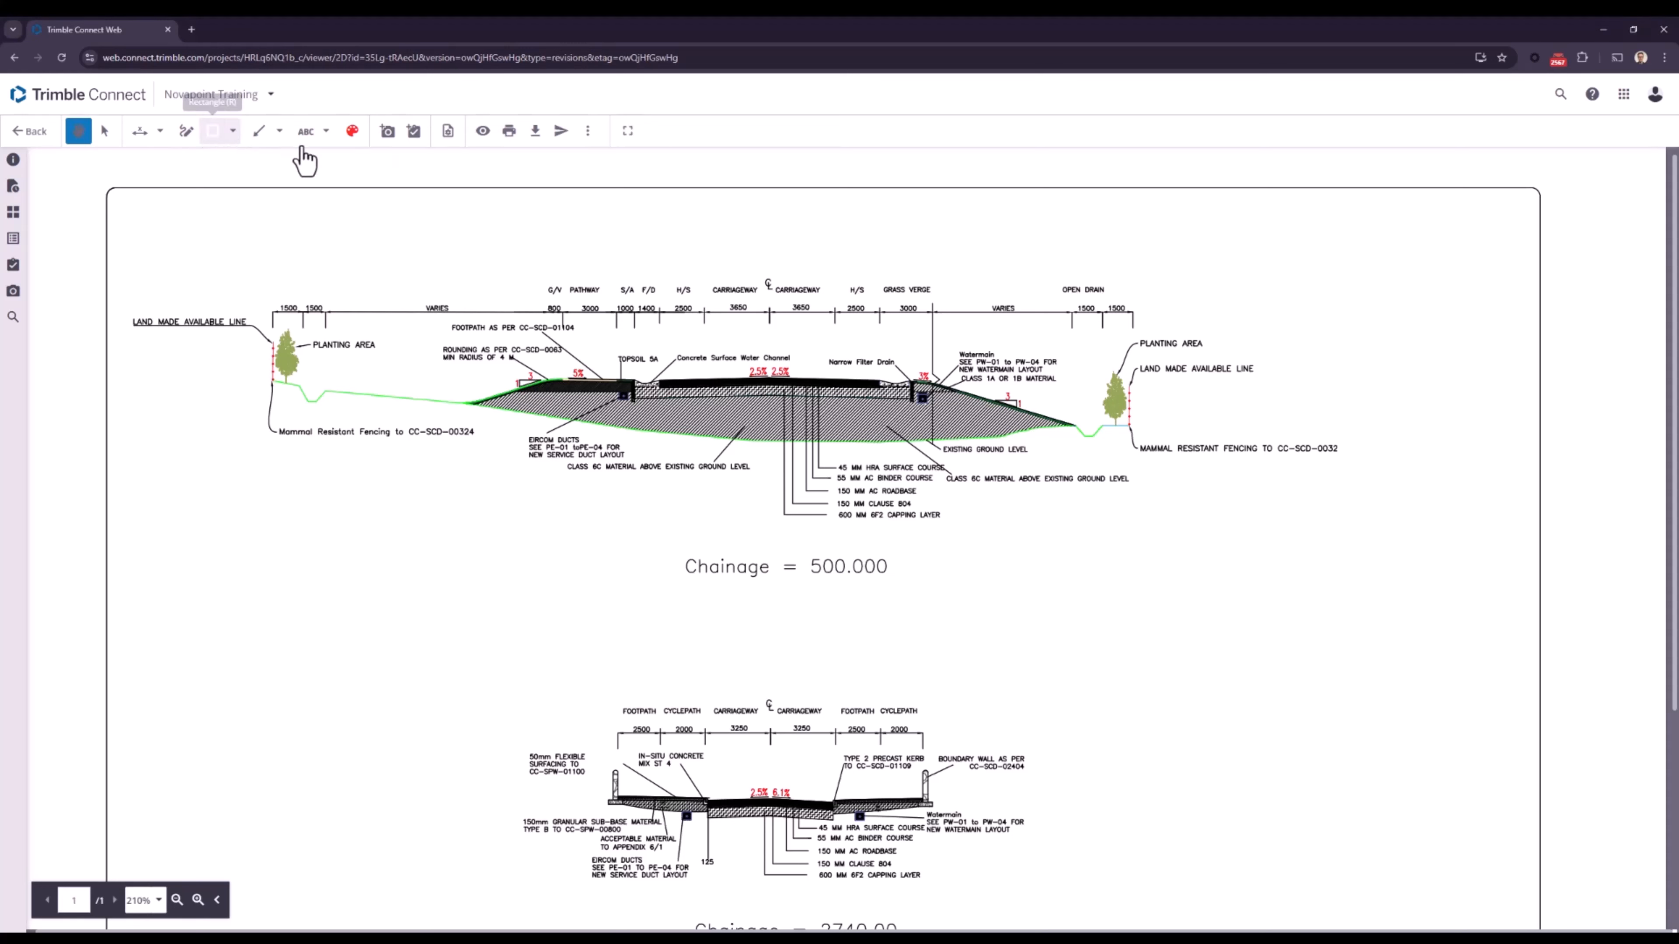
{"action": "left_click", "coordinate": [212, 130]}
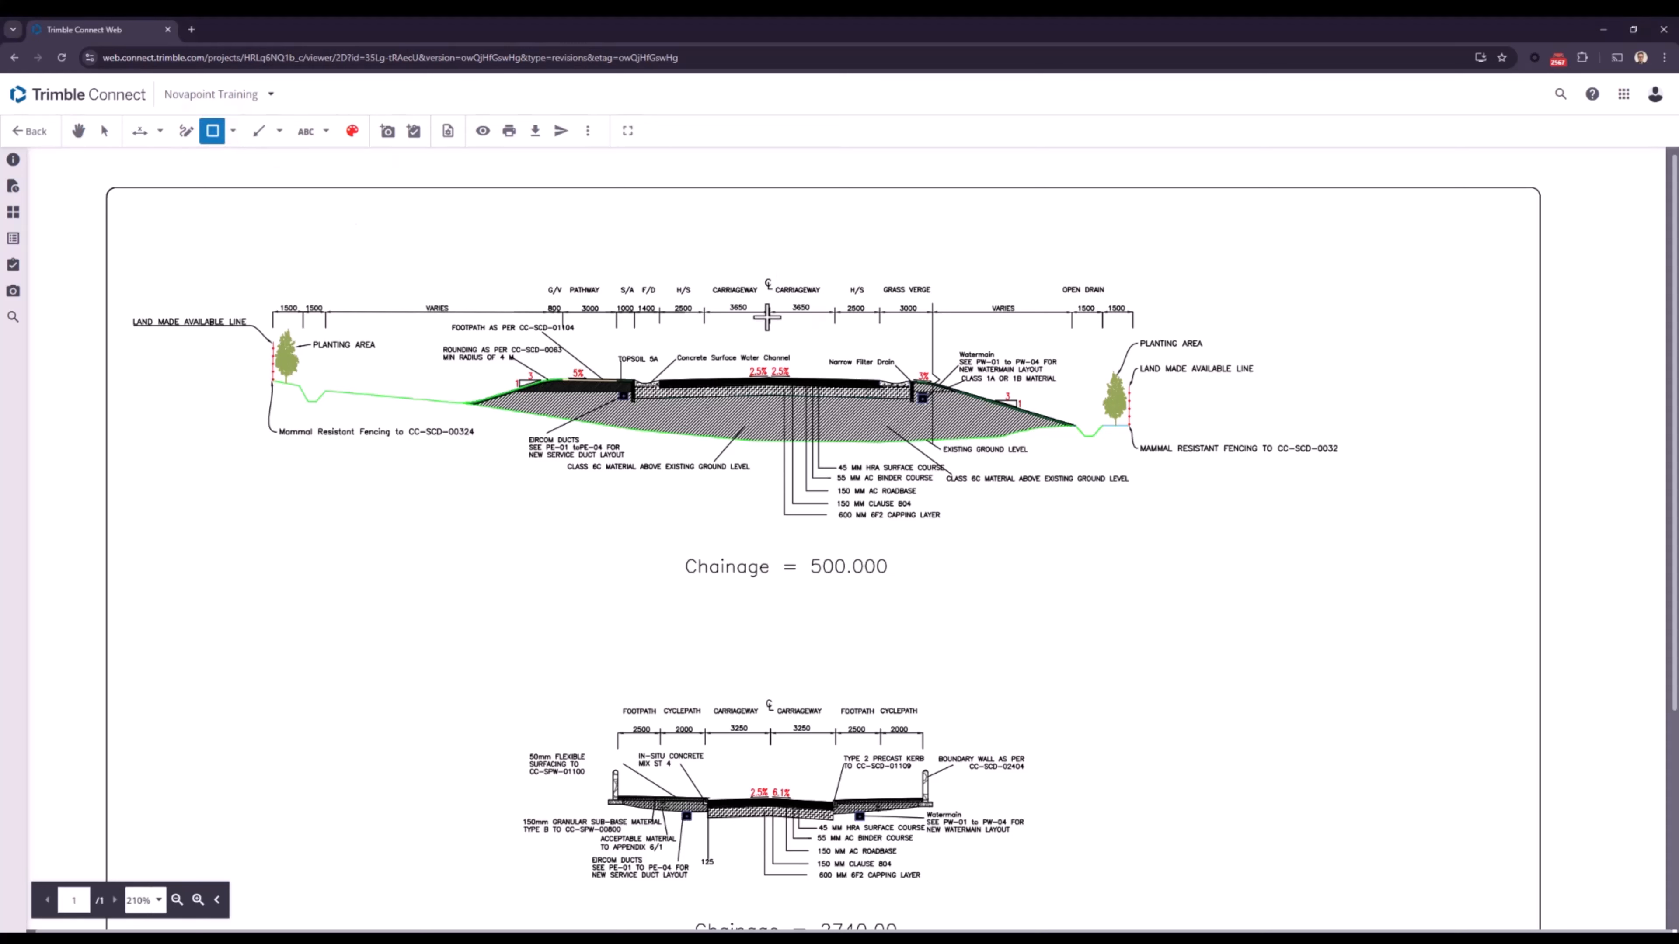
{"action": "left_click_drag", "start_coordinate": [706, 295], "coordinate": [767, 325]}
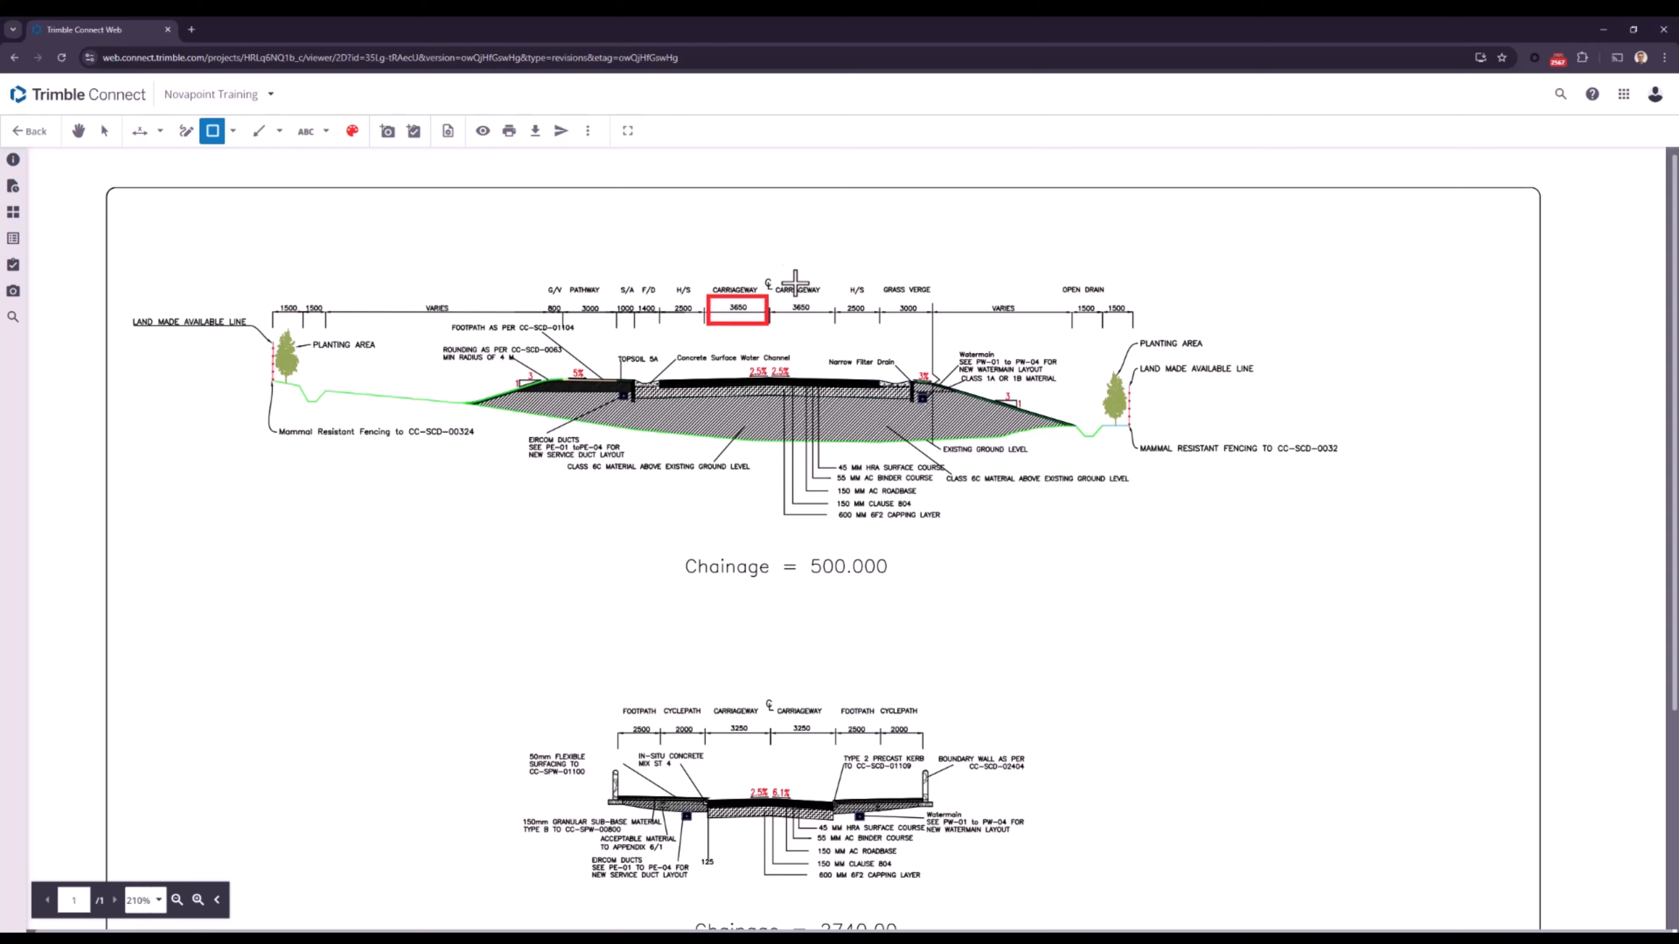
{"action": "left_click_drag", "start_coordinate": [836, 275], "coordinate": [954, 303]}
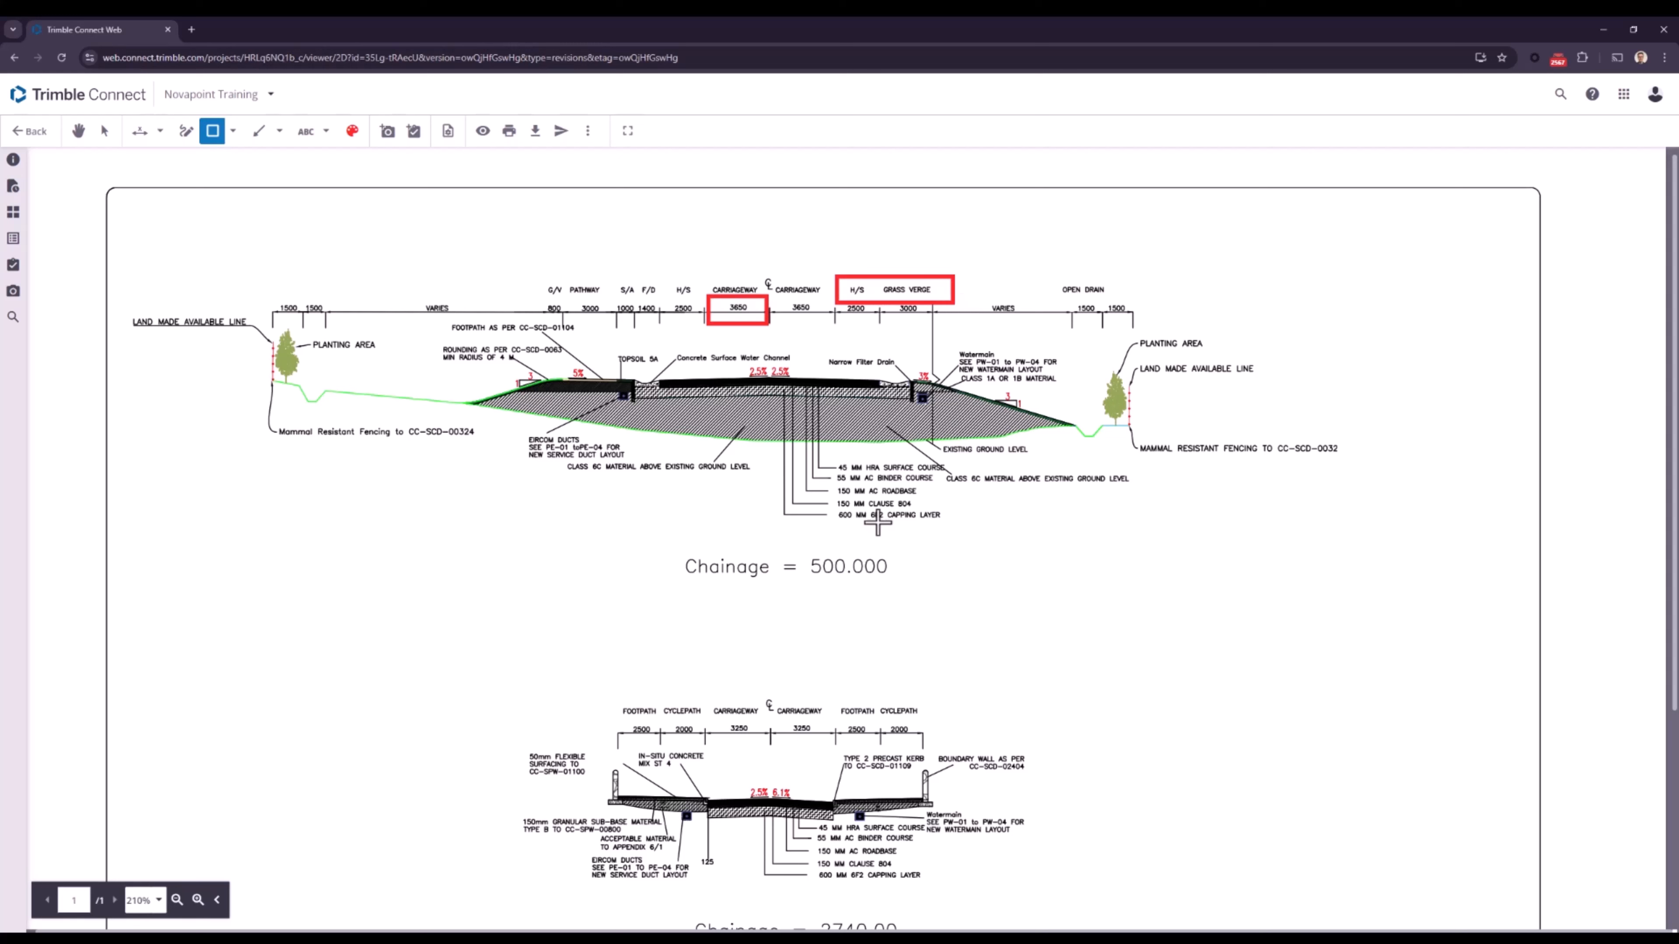
{"action": "left_click_drag", "start_coordinate": [817, 453], "coordinate": [952, 528]}
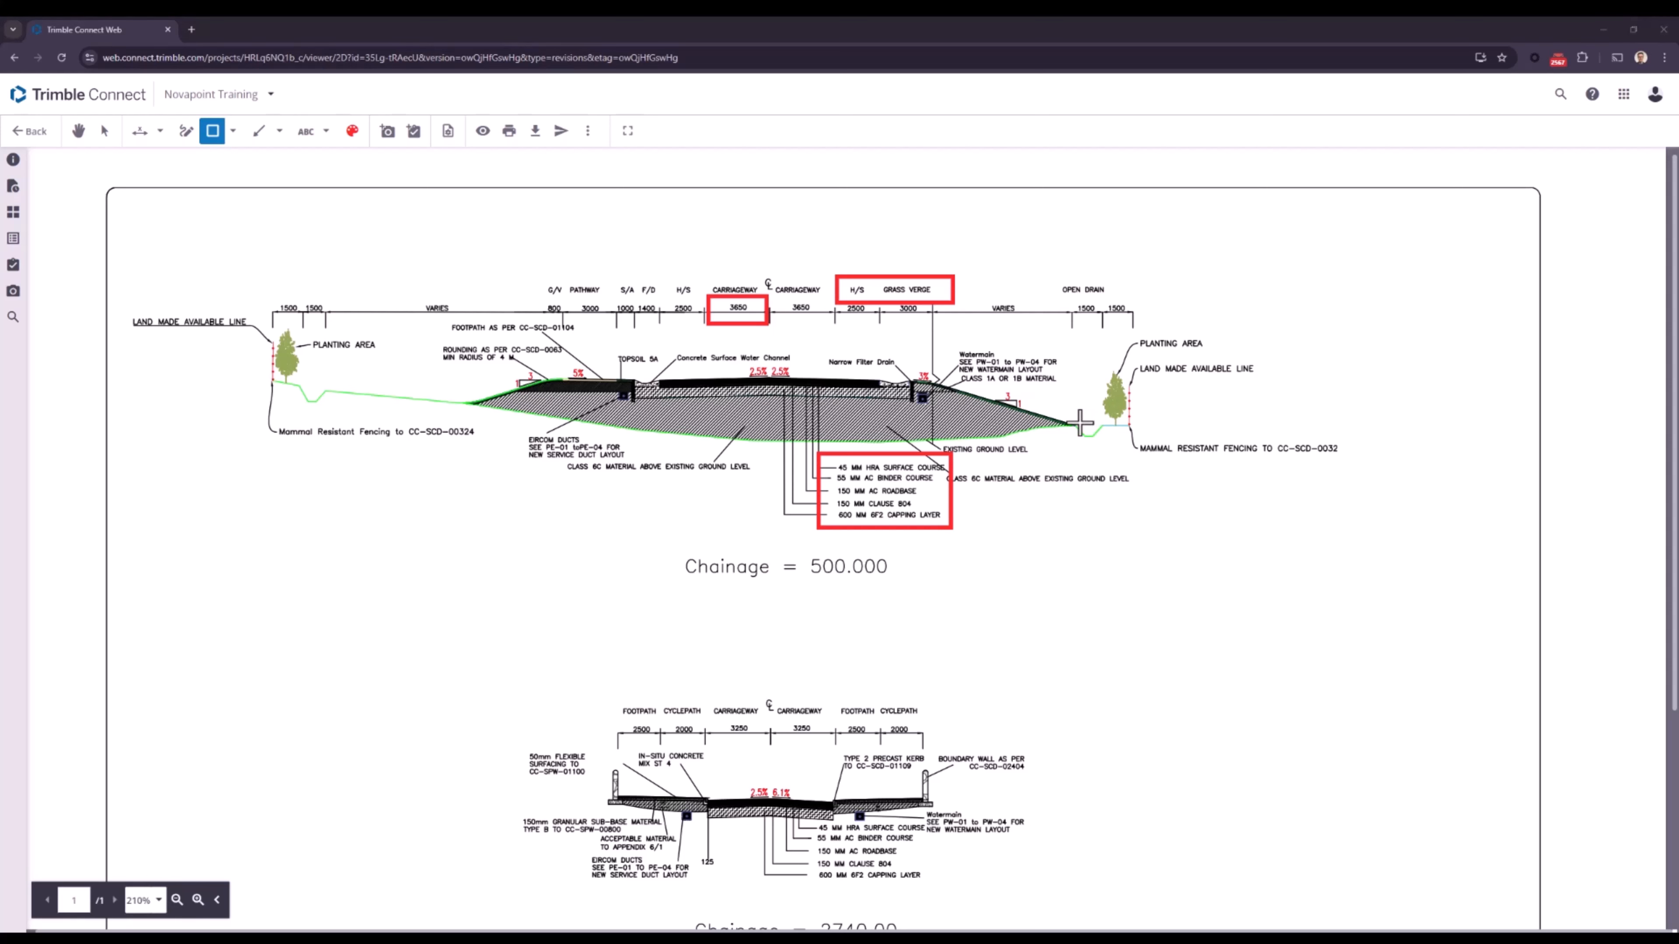
{"action": "scroll", "coordinate": [1088, 431], "scroll_direction": "up", "scroll_amount": 1}
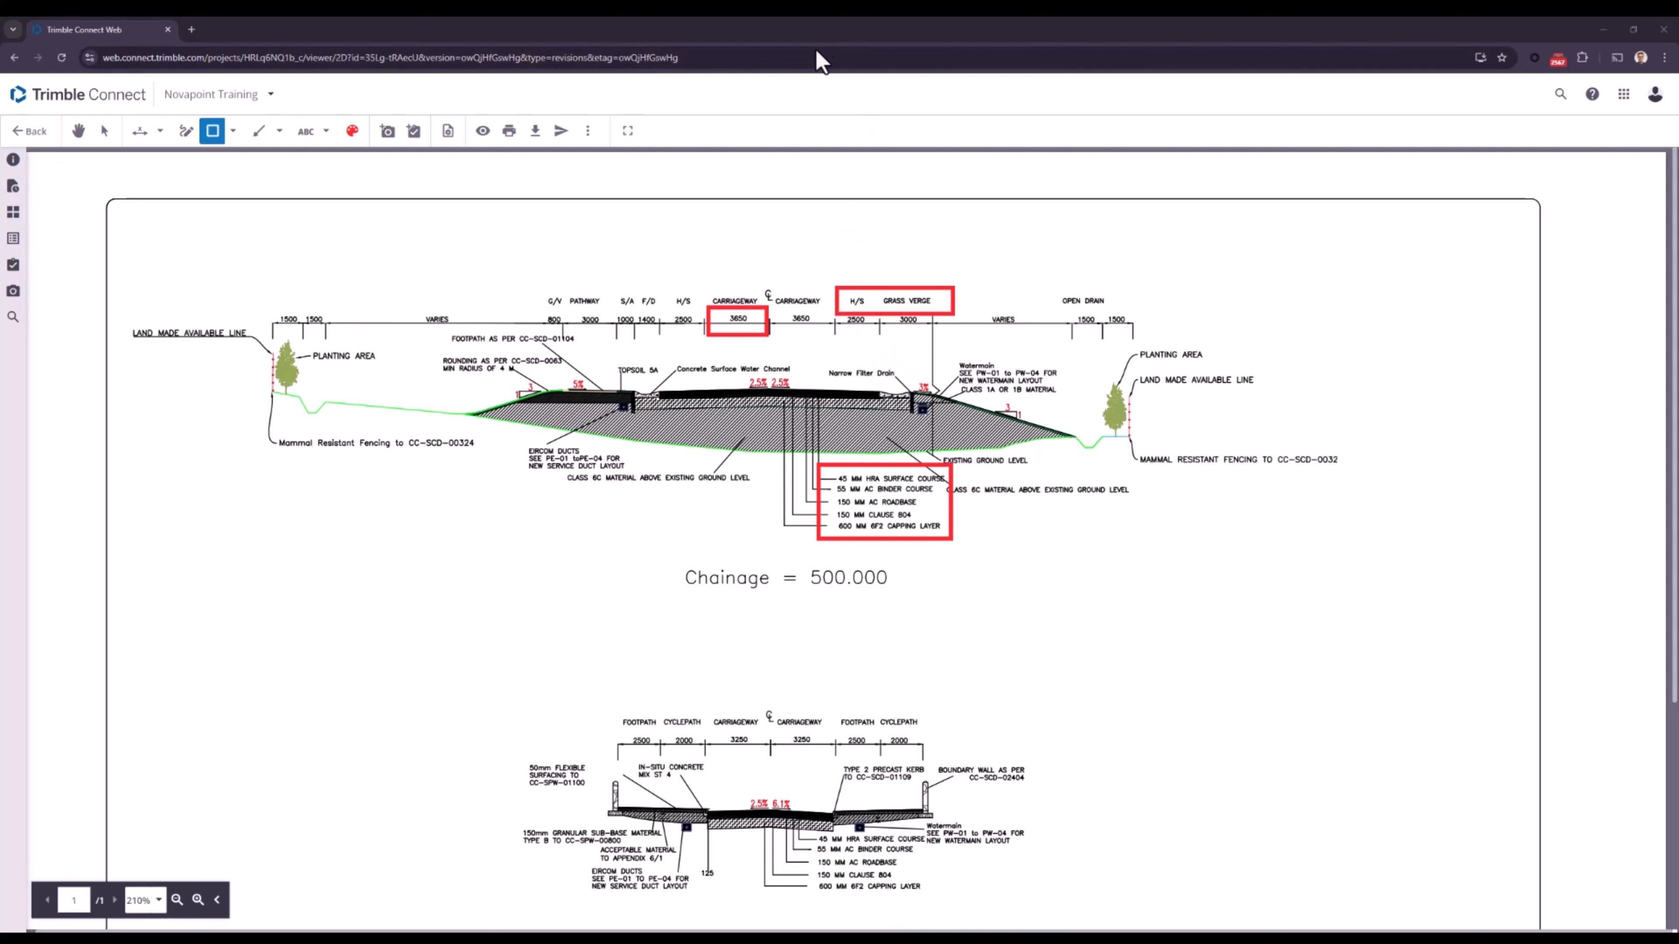
Switch to Quadri and create a road task named Road Model 1000 under 330 Road models, with Road 1000 as its reference line
{"action": "left_click_drag", "start_coordinate": [816, 41], "coordinate": [781, 248]}
{"action": "left_click", "coordinate": [1133, 249]}
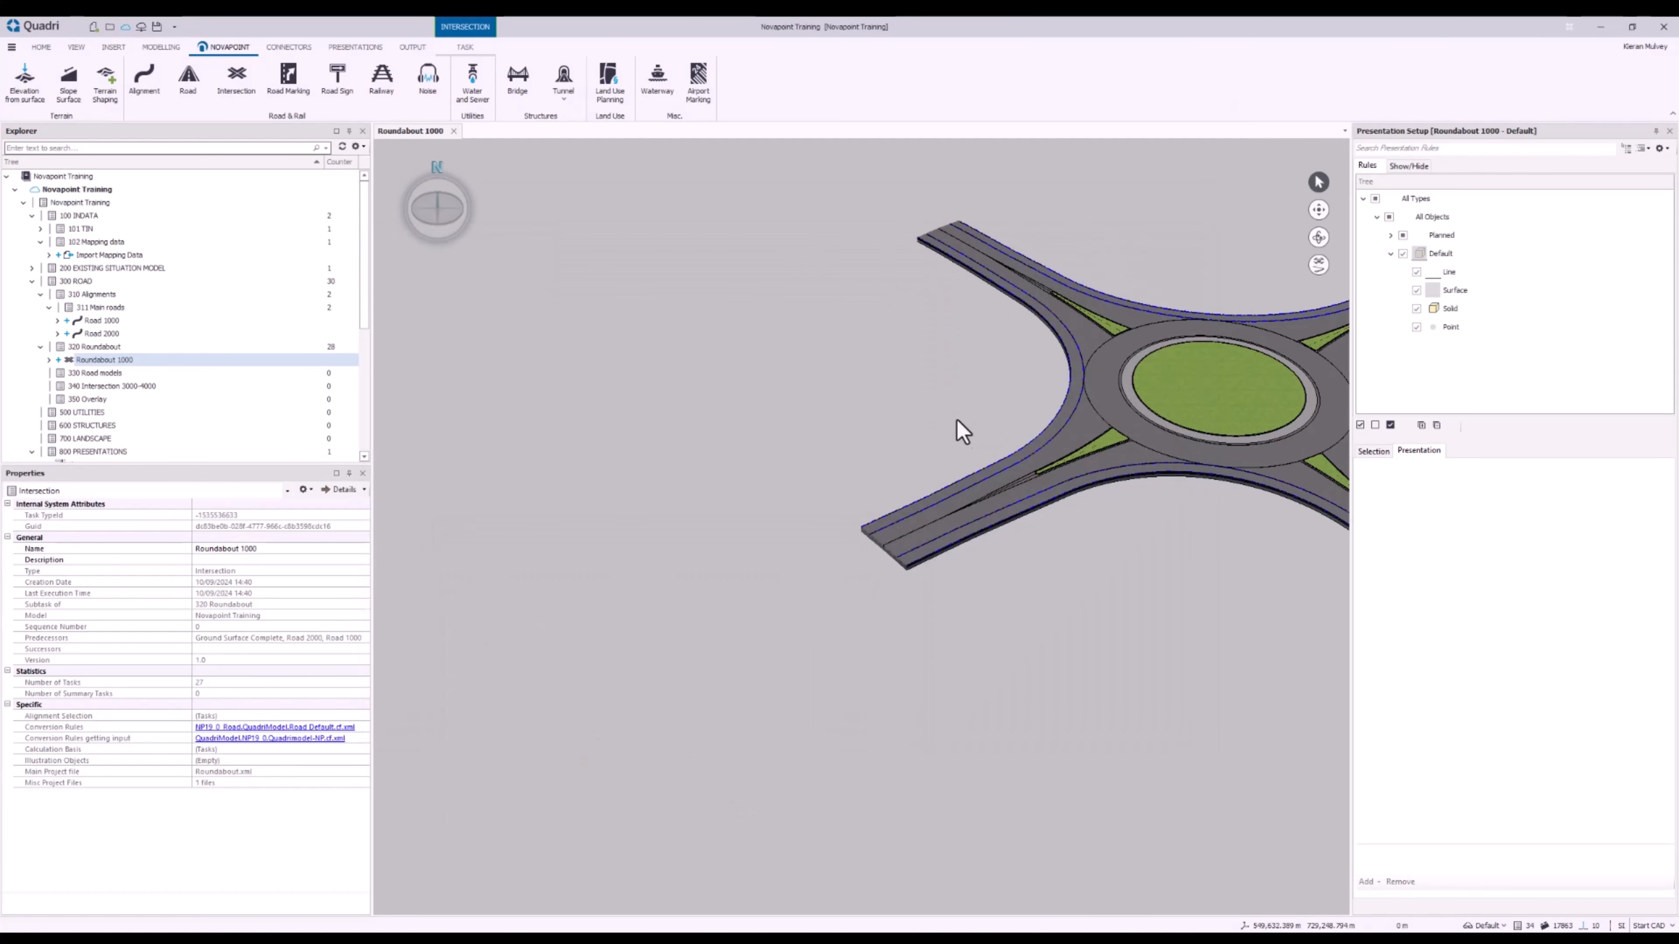
{"action": "middle_click_drag", "start_coordinate": [891, 405], "coordinate": [704, 333]}
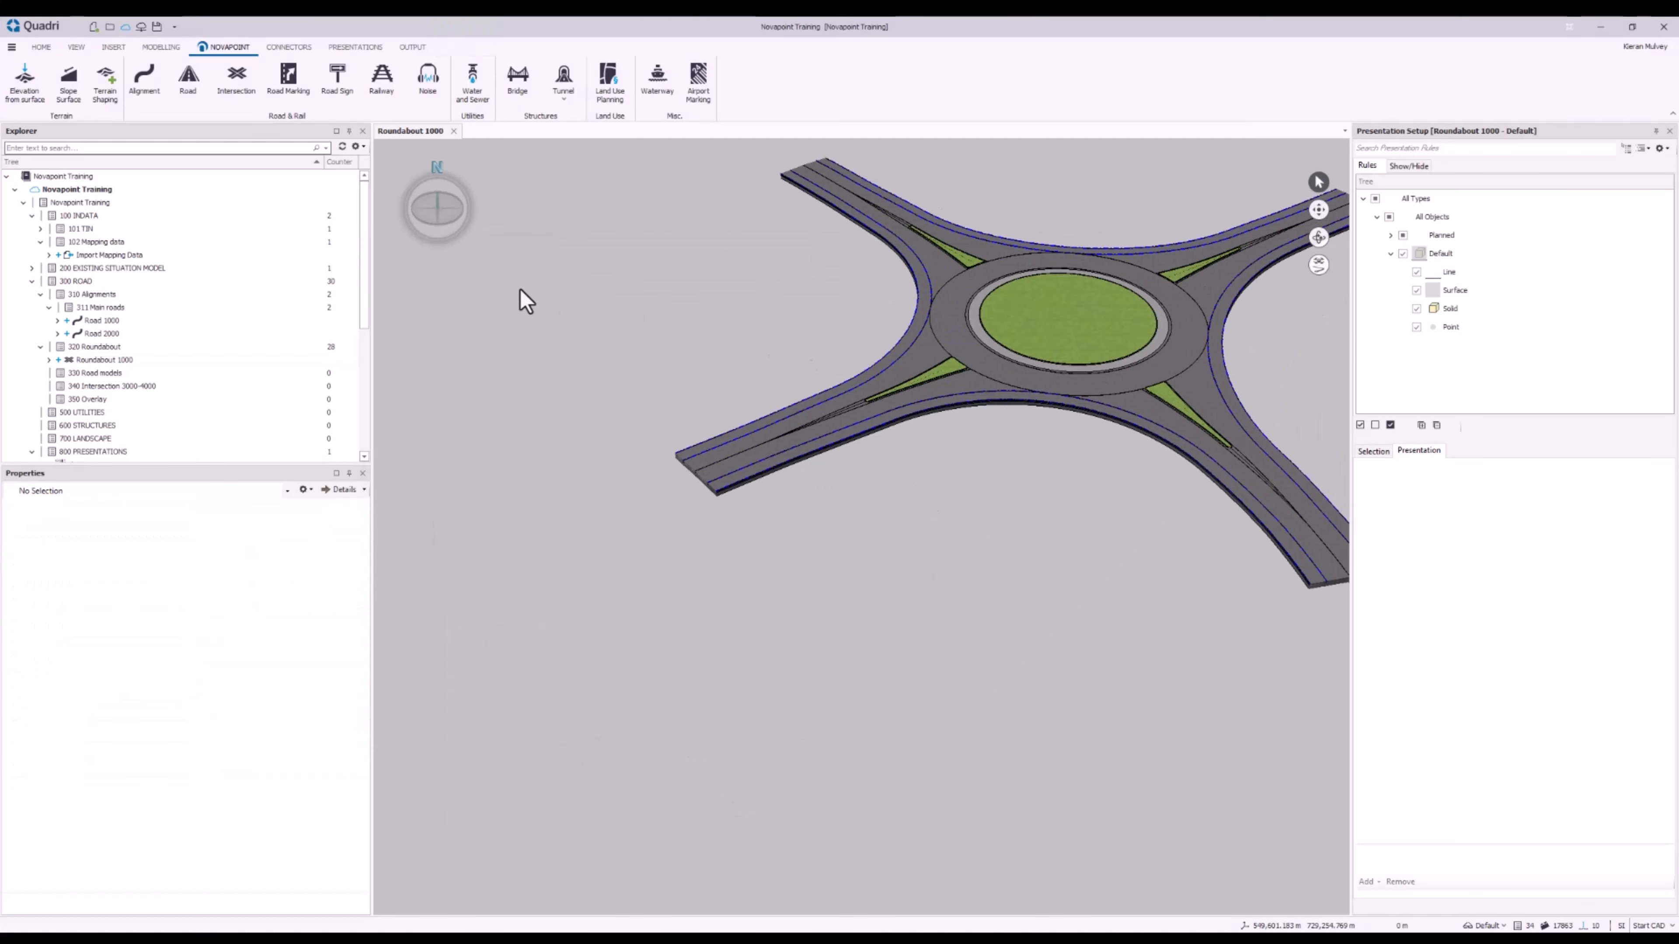
{"action": "left_click", "coordinate": [91, 374]}
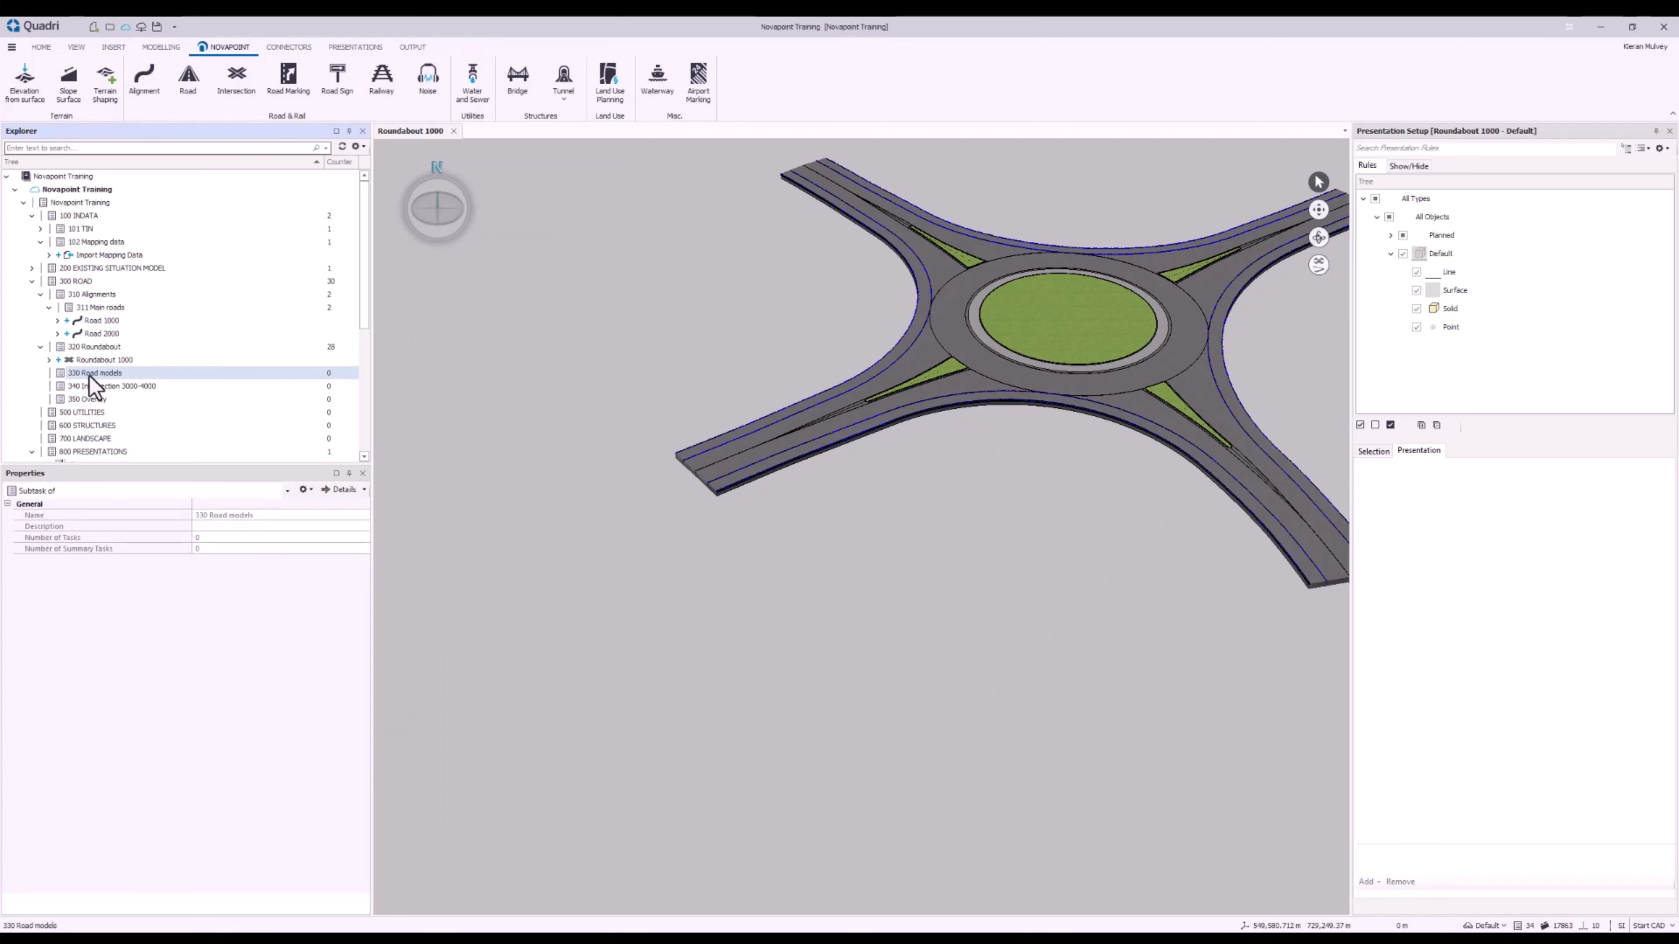
{"action": "scroll", "coordinate": [119, 370], "scroll_direction": "down", "scroll_amount": 1}
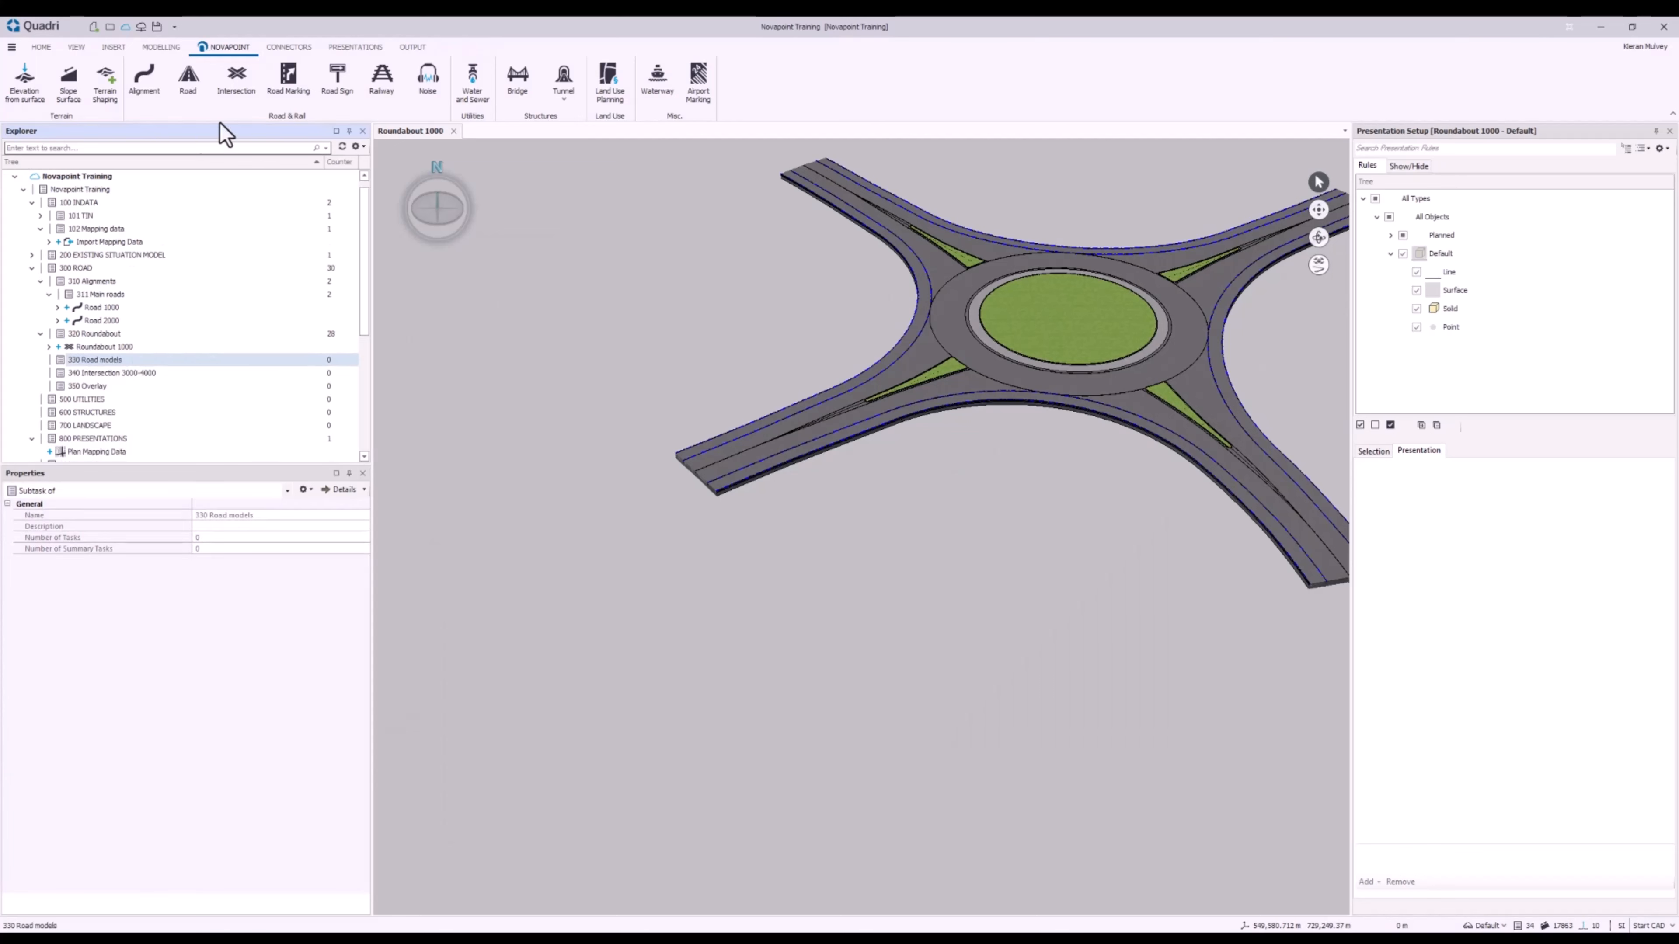
{"action": "left_click", "coordinate": [189, 91]}
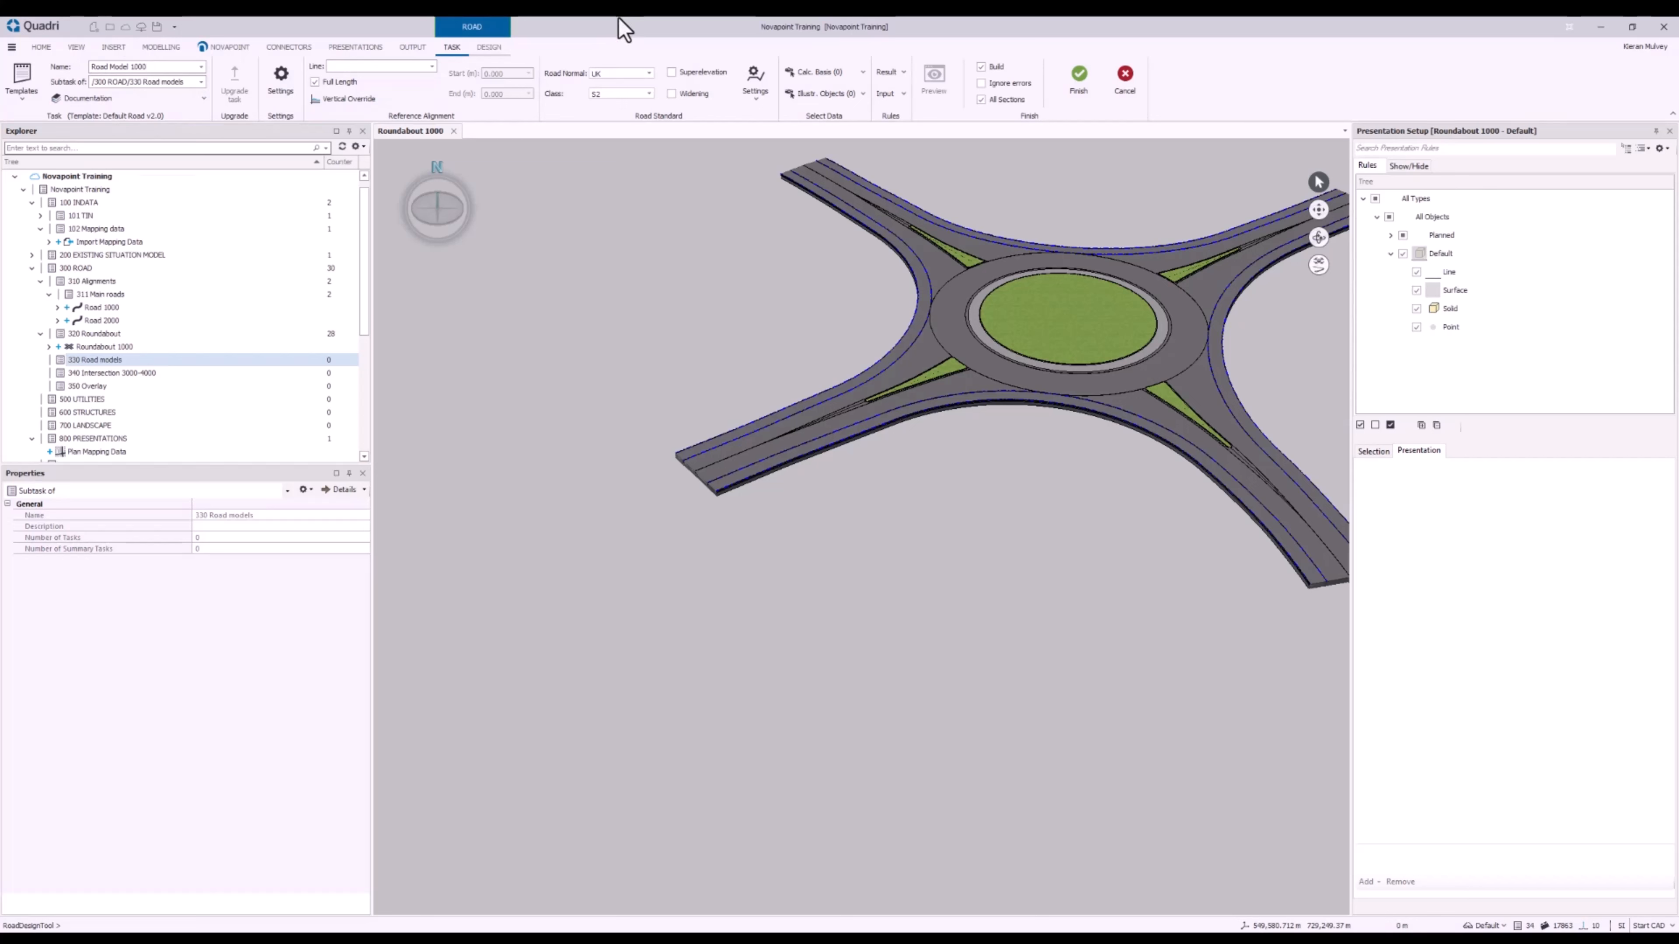
{"action": "left_click", "coordinate": [430, 66]}
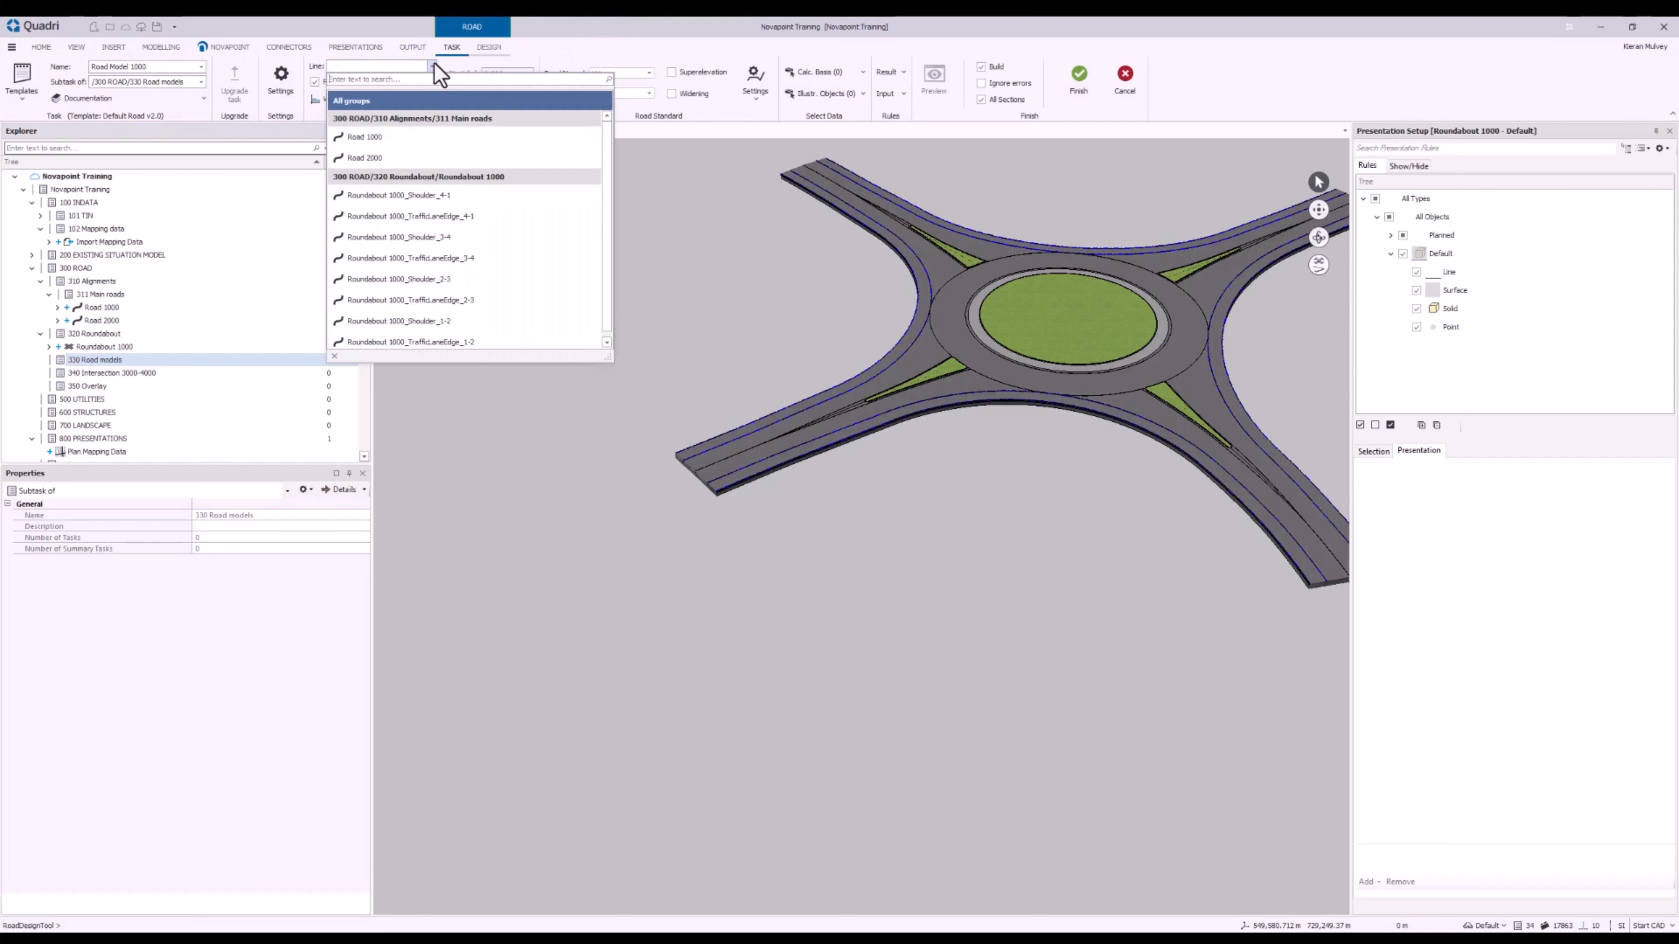
{"action": "left_click", "coordinate": [412, 136]}
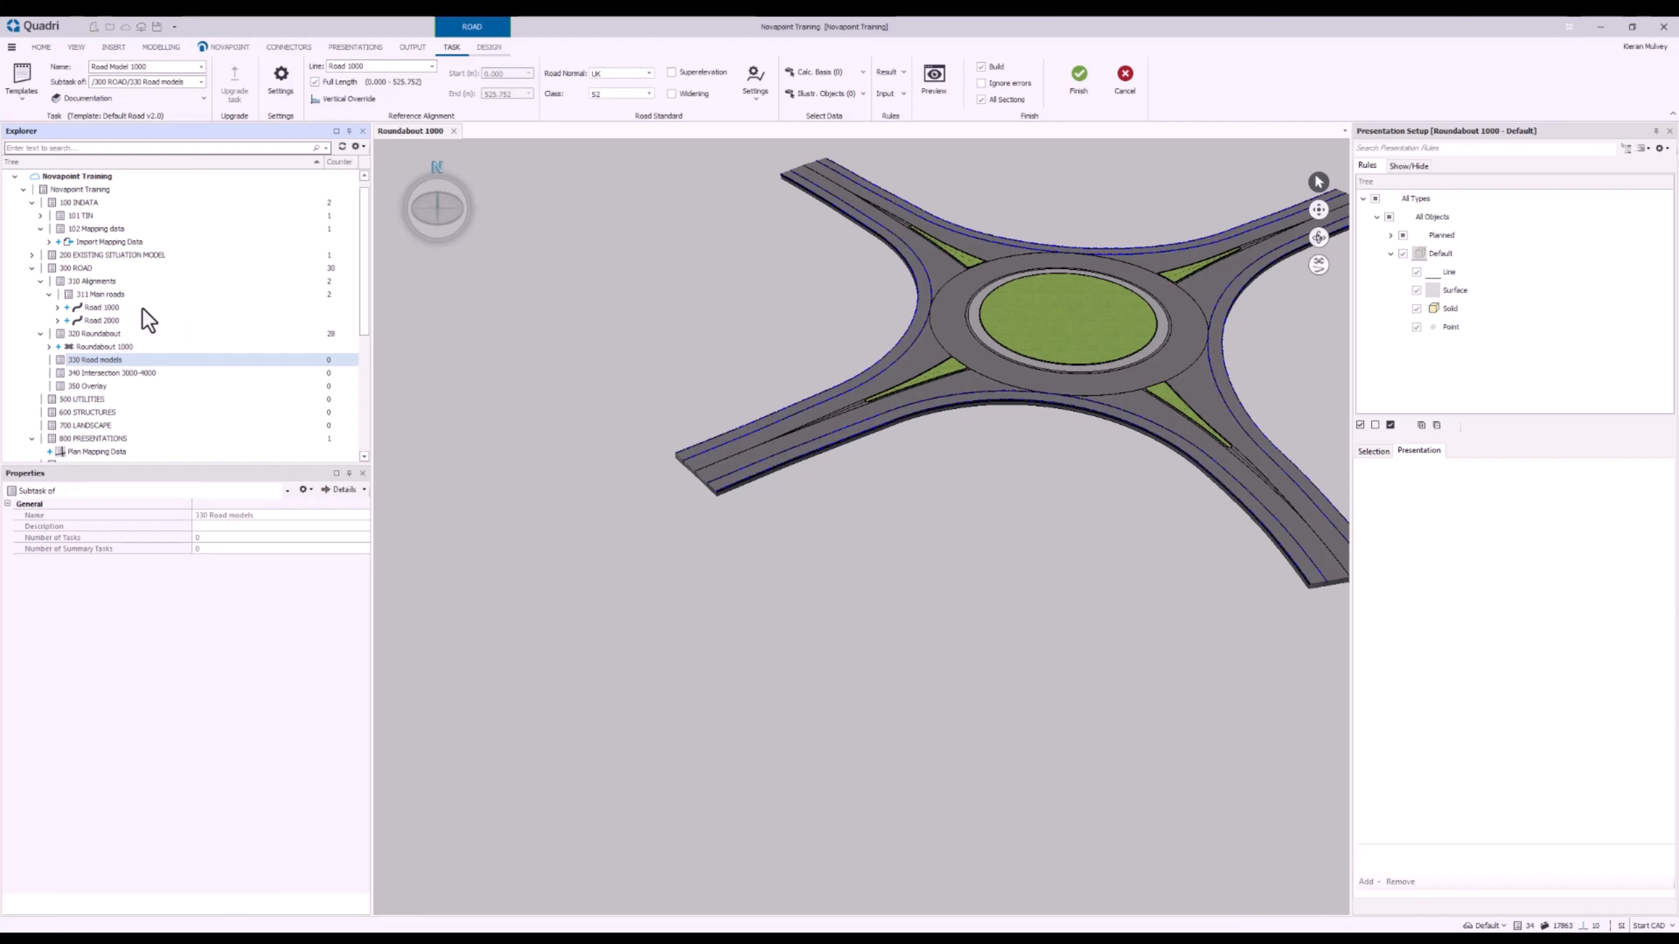
Show the Road 1000 alignment in the 3D view and examine its chainage where it meets the end of the roundabout arm
{"action": "left_click_drag", "start_coordinate": [125, 307], "coordinate": [689, 334]}
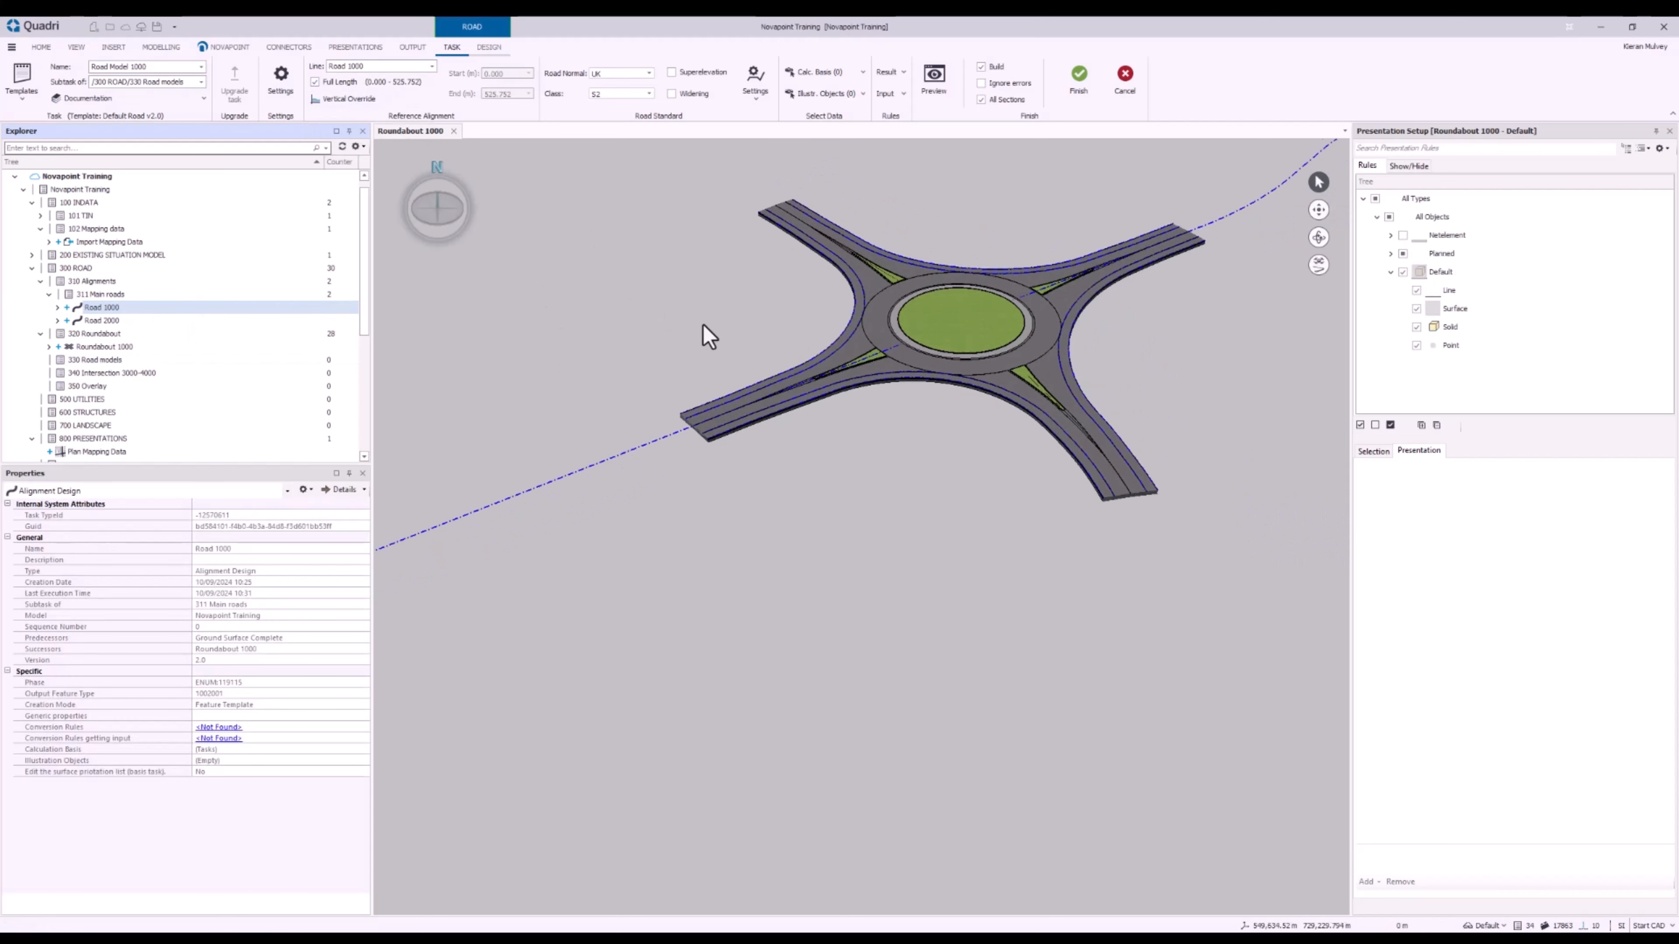
{"action": "scroll", "coordinate": [694, 338], "scroll_direction": "down", "scroll_amount": 5}
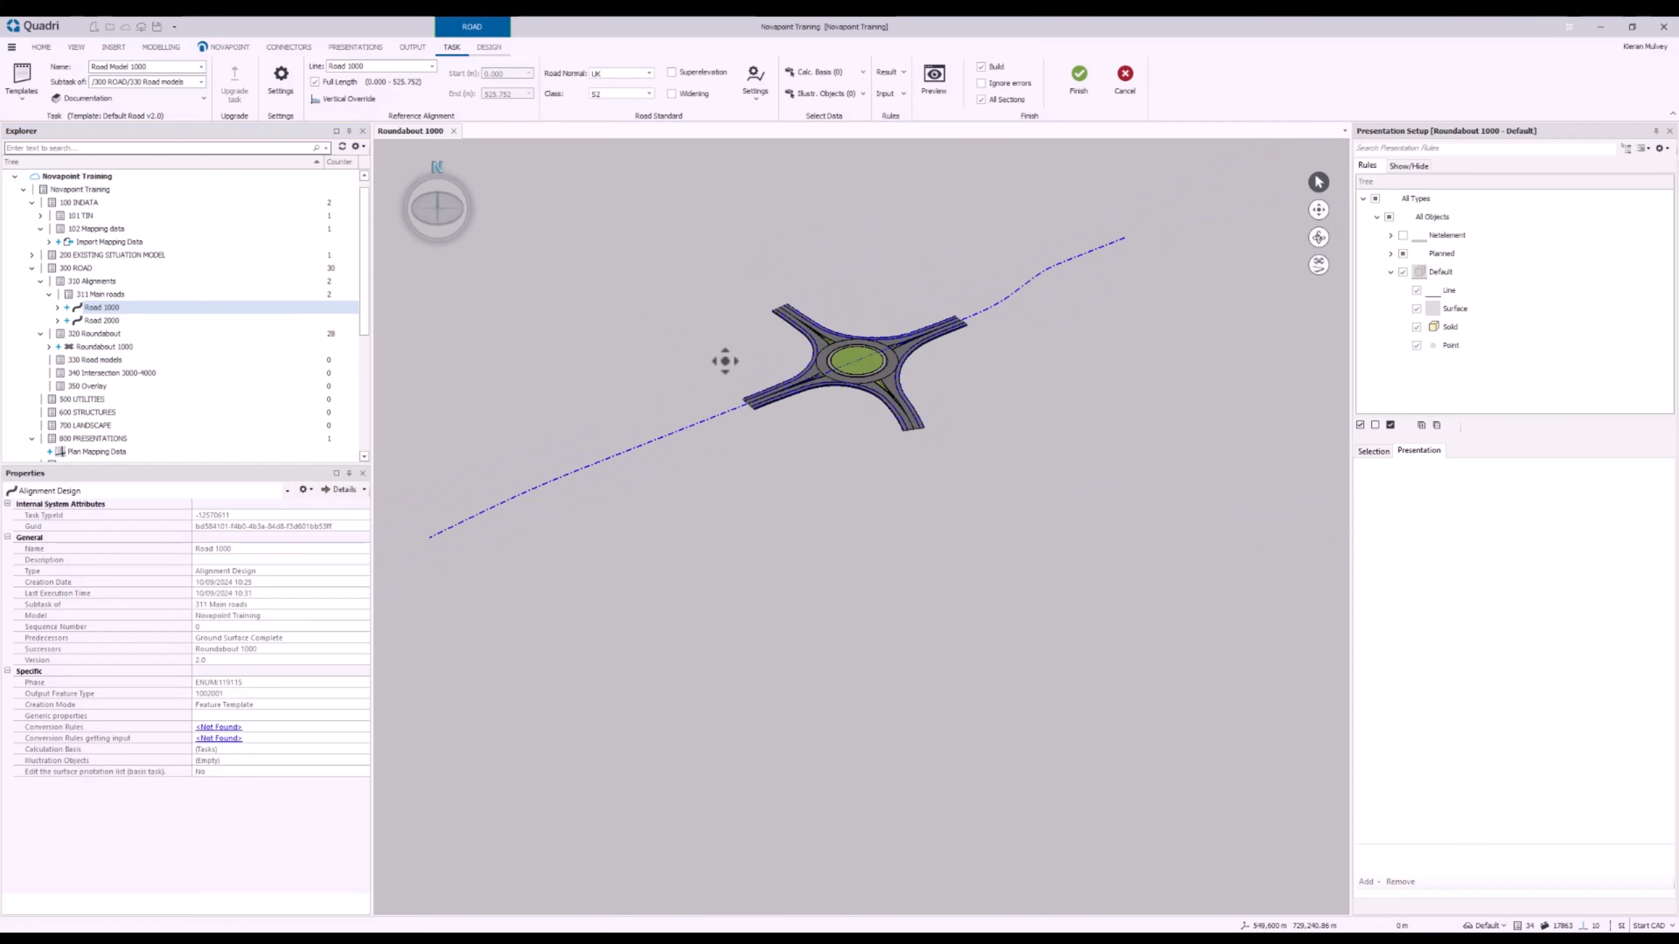
{"action": "middle_click_drag", "start_coordinate": [724, 361], "coordinate": [798, 380]}
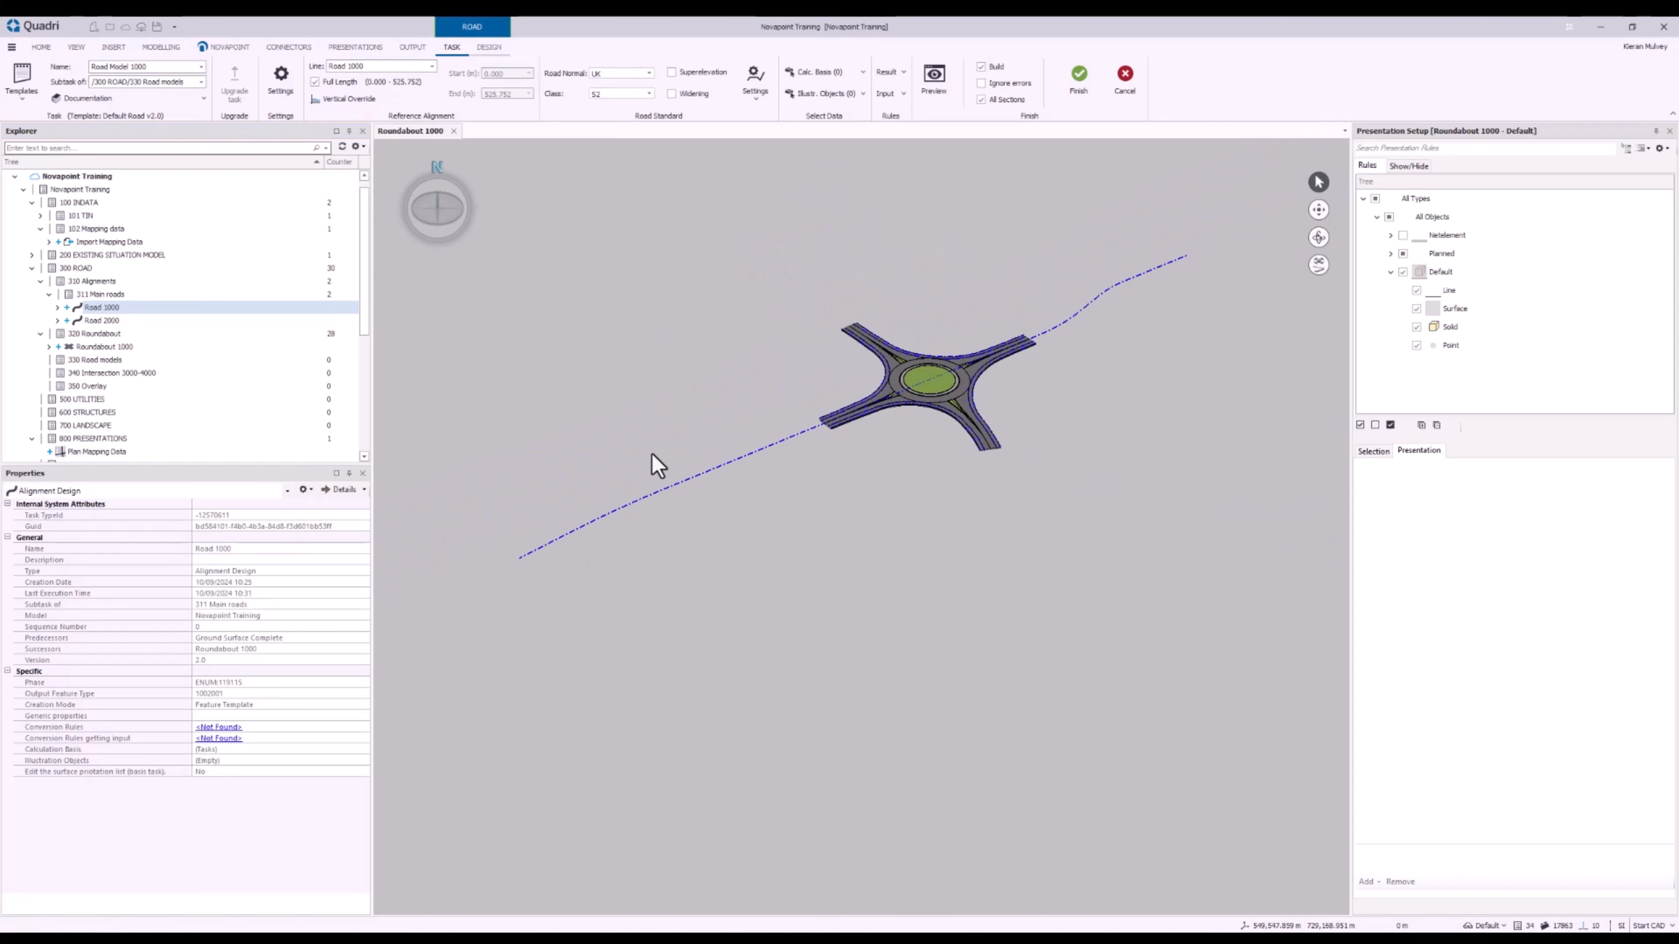
{"action": "scroll", "coordinate": [827, 437], "scroll_direction": "up", "scroll_amount": 8}
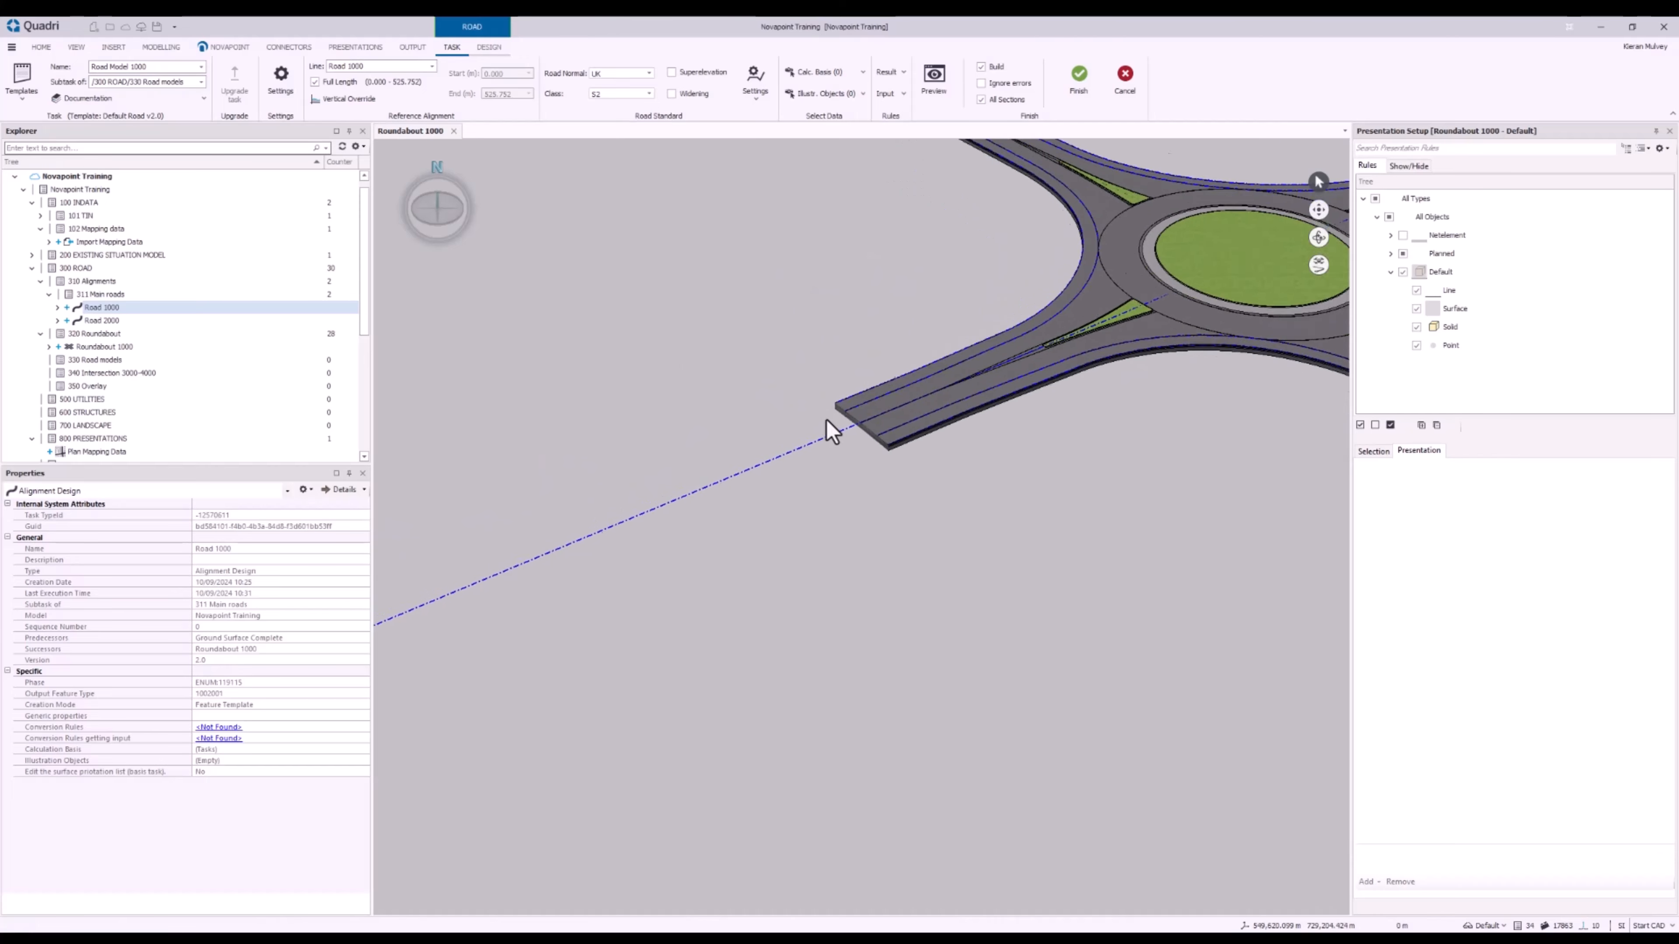
{"action": "scroll", "coordinate": [826, 440], "scroll_direction": "up", "scroll_amount": 4}
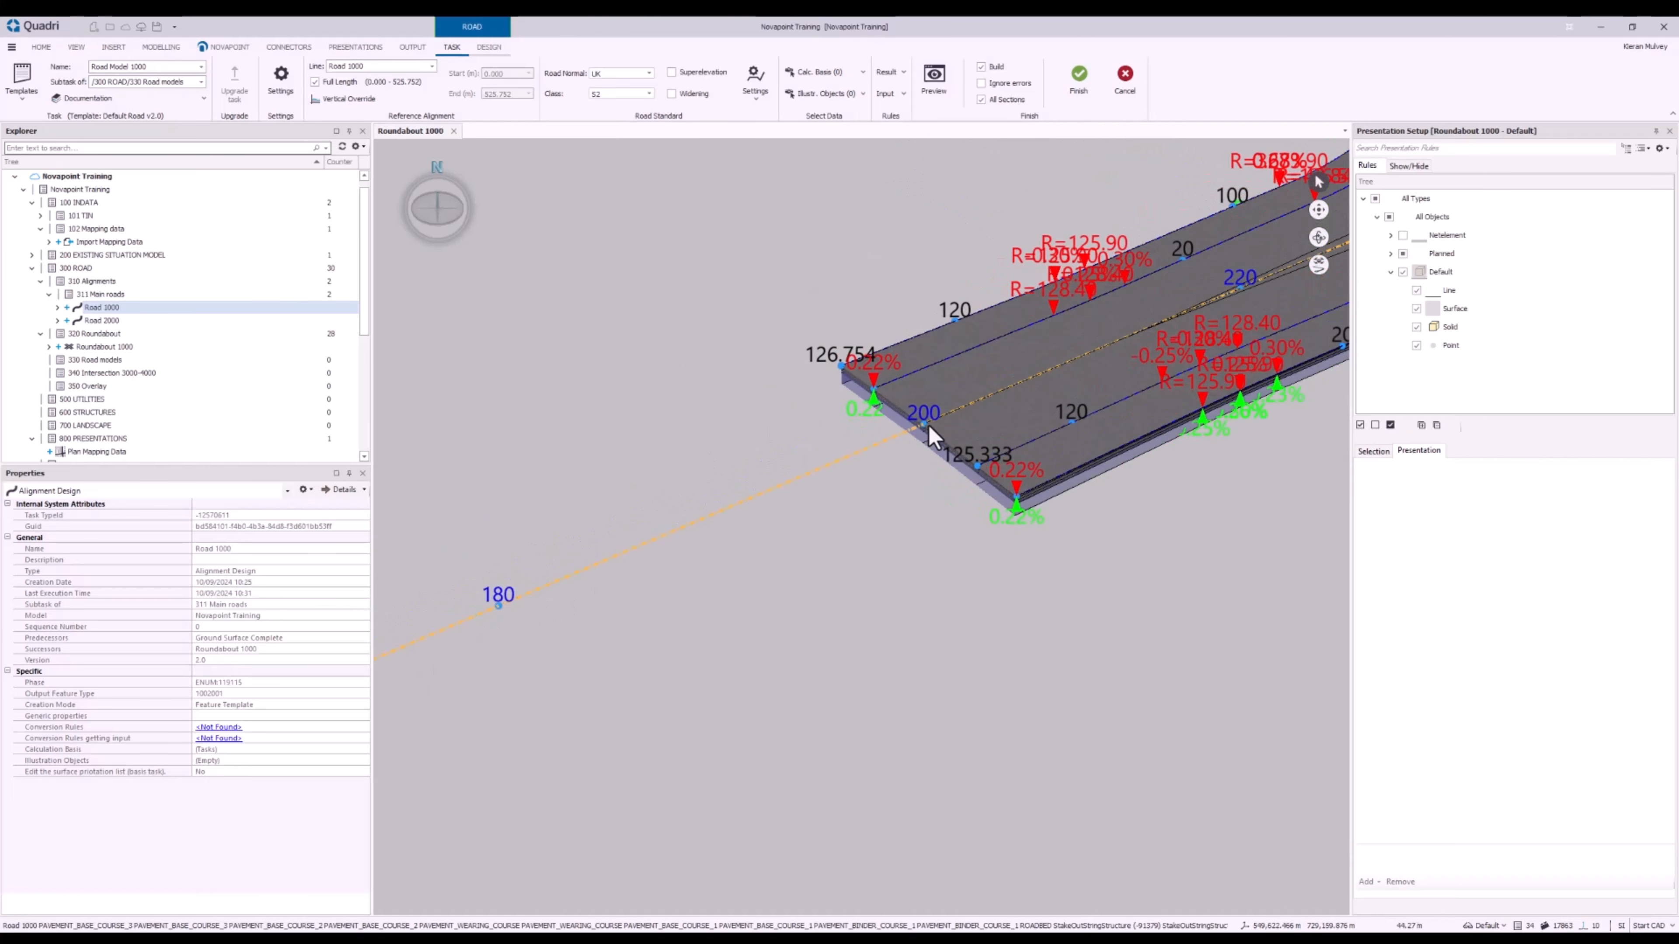
{"action": "middle_click_drag", "start_coordinate": [923, 434], "coordinate": [829, 490]}
{"action": "scroll", "coordinate": [836, 465], "scroll_direction": "up", "scroll_amount": 2}
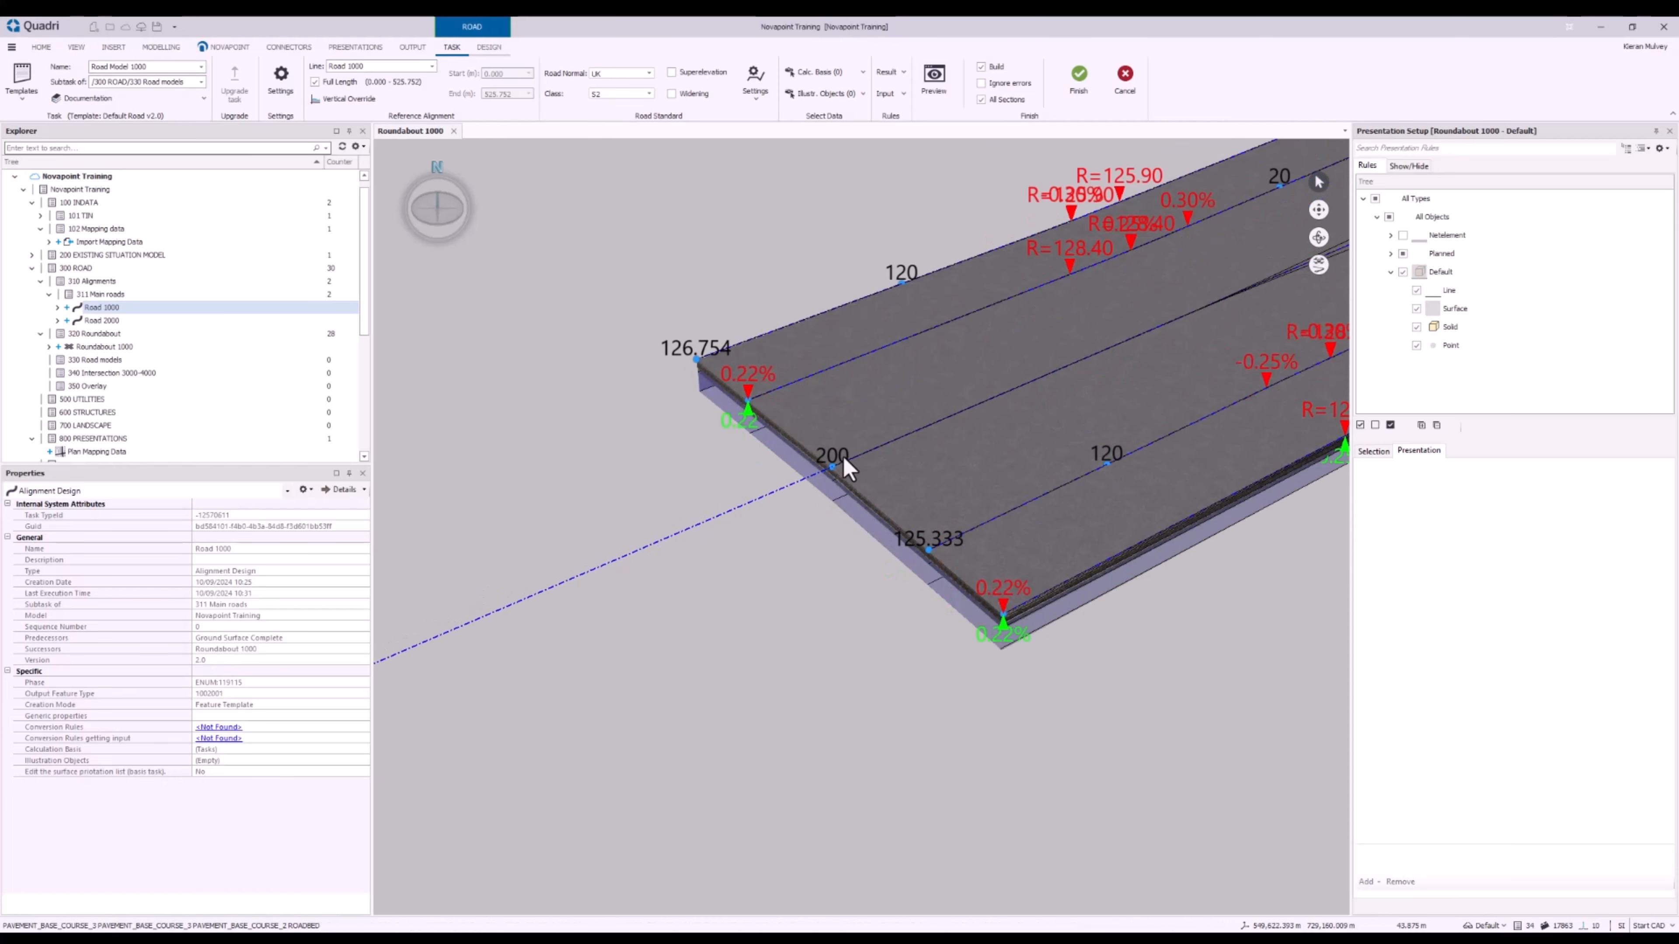
{"action": "scroll", "coordinate": [795, 461], "scroll_direction": "down", "scroll_amount": 2}
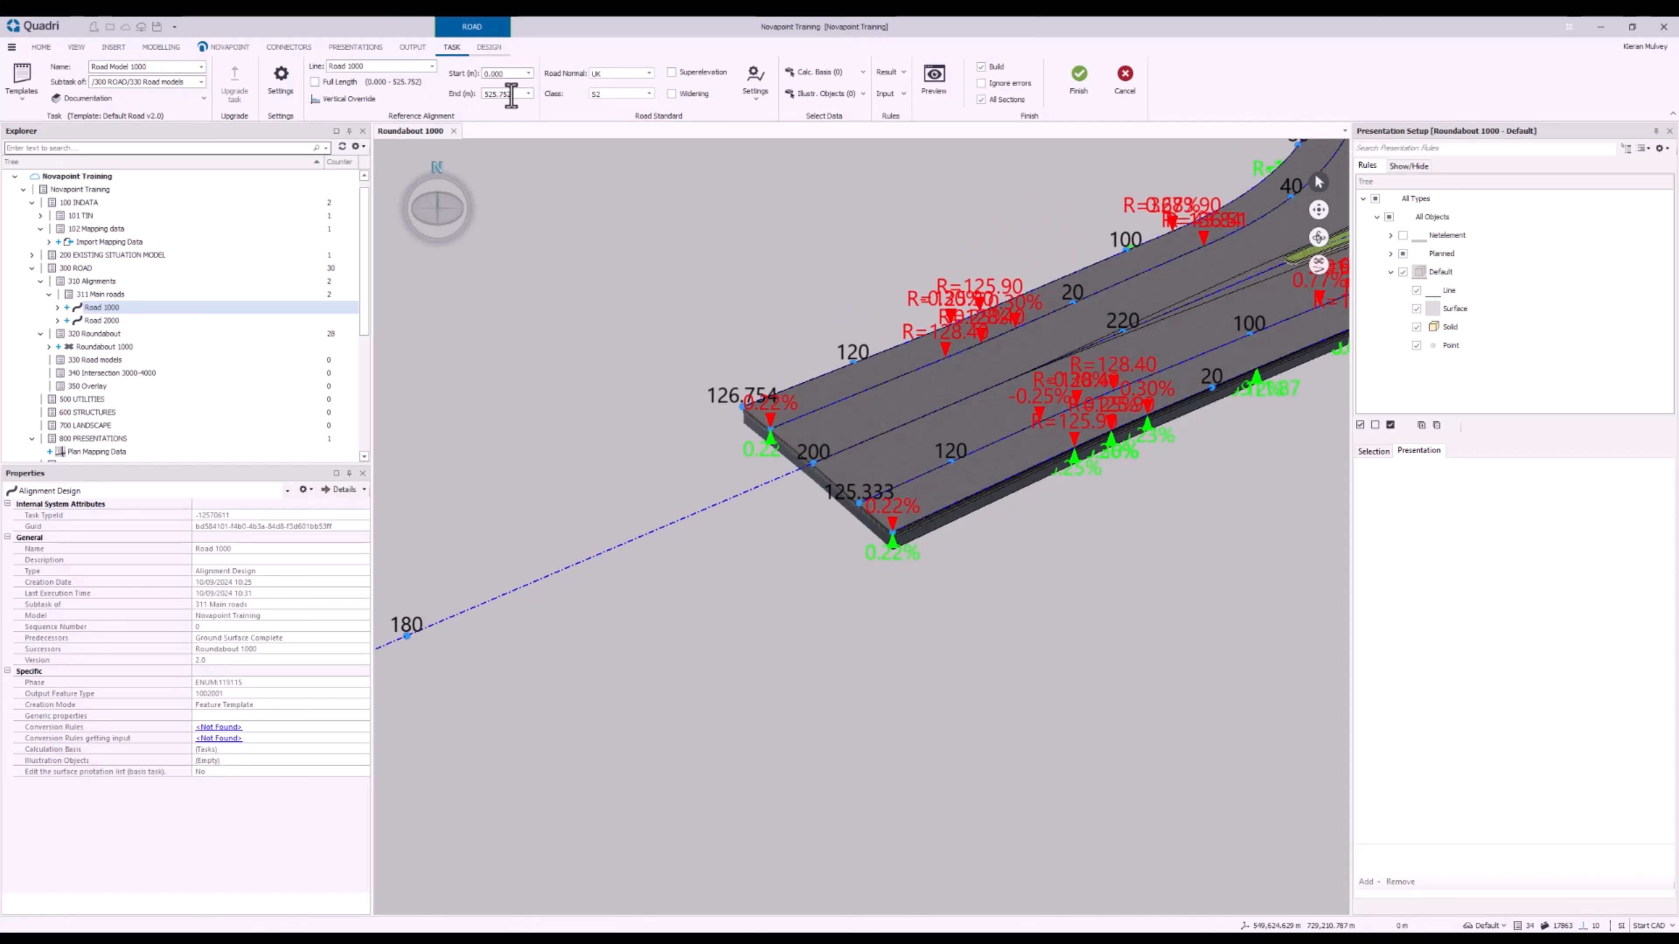
Limit the road model to part of the reference line by setting the end chainage to 200, and check that point on the alignment
{"action": "left_click", "coordinate": [510, 94]}
{"action": "scroll", "coordinate": [705, 367], "scroll_direction": "down", "scroll_amount": 8}
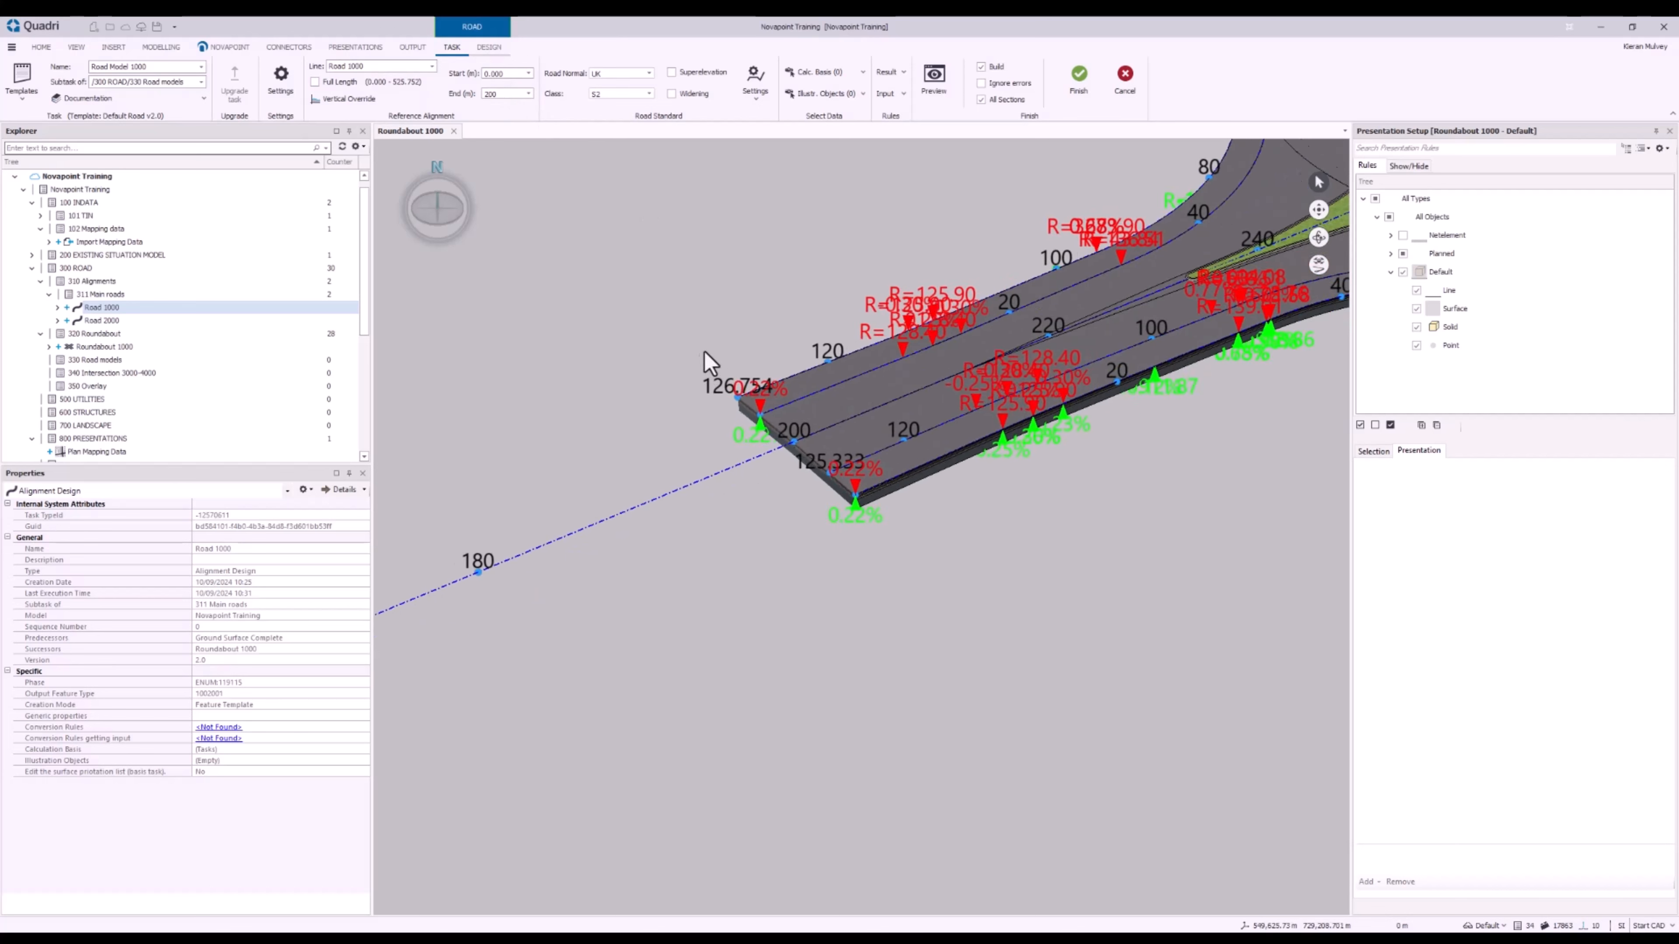
{"action": "middle_click_drag", "start_coordinate": [657, 291], "coordinate": [942, 253]}
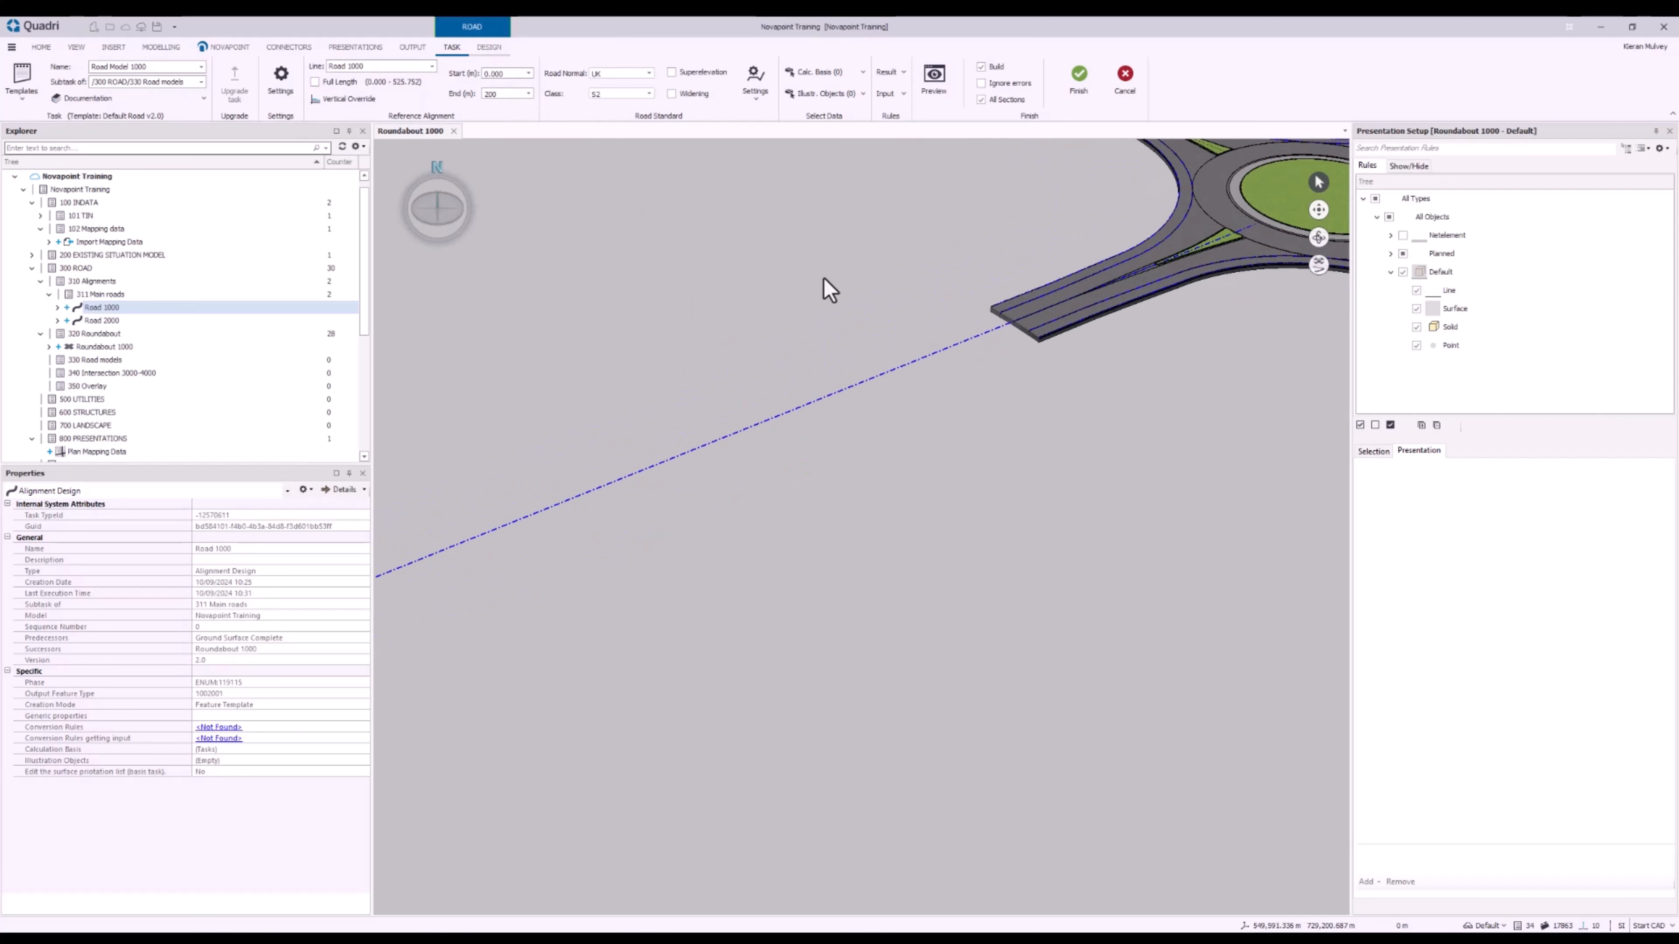
{"action": "scroll", "coordinate": [799, 288], "scroll_direction": "down", "scroll_amount": 2}
{"action": "middle_click_drag", "start_coordinate": [782, 296], "coordinate": [829, 339]}
{"action": "scroll", "coordinate": [893, 295], "scroll_direction": "down", "scroll_amount": 1}
{"action": "scroll", "coordinate": [974, 359], "scroll_direction": "up", "scroll_amount": 7}
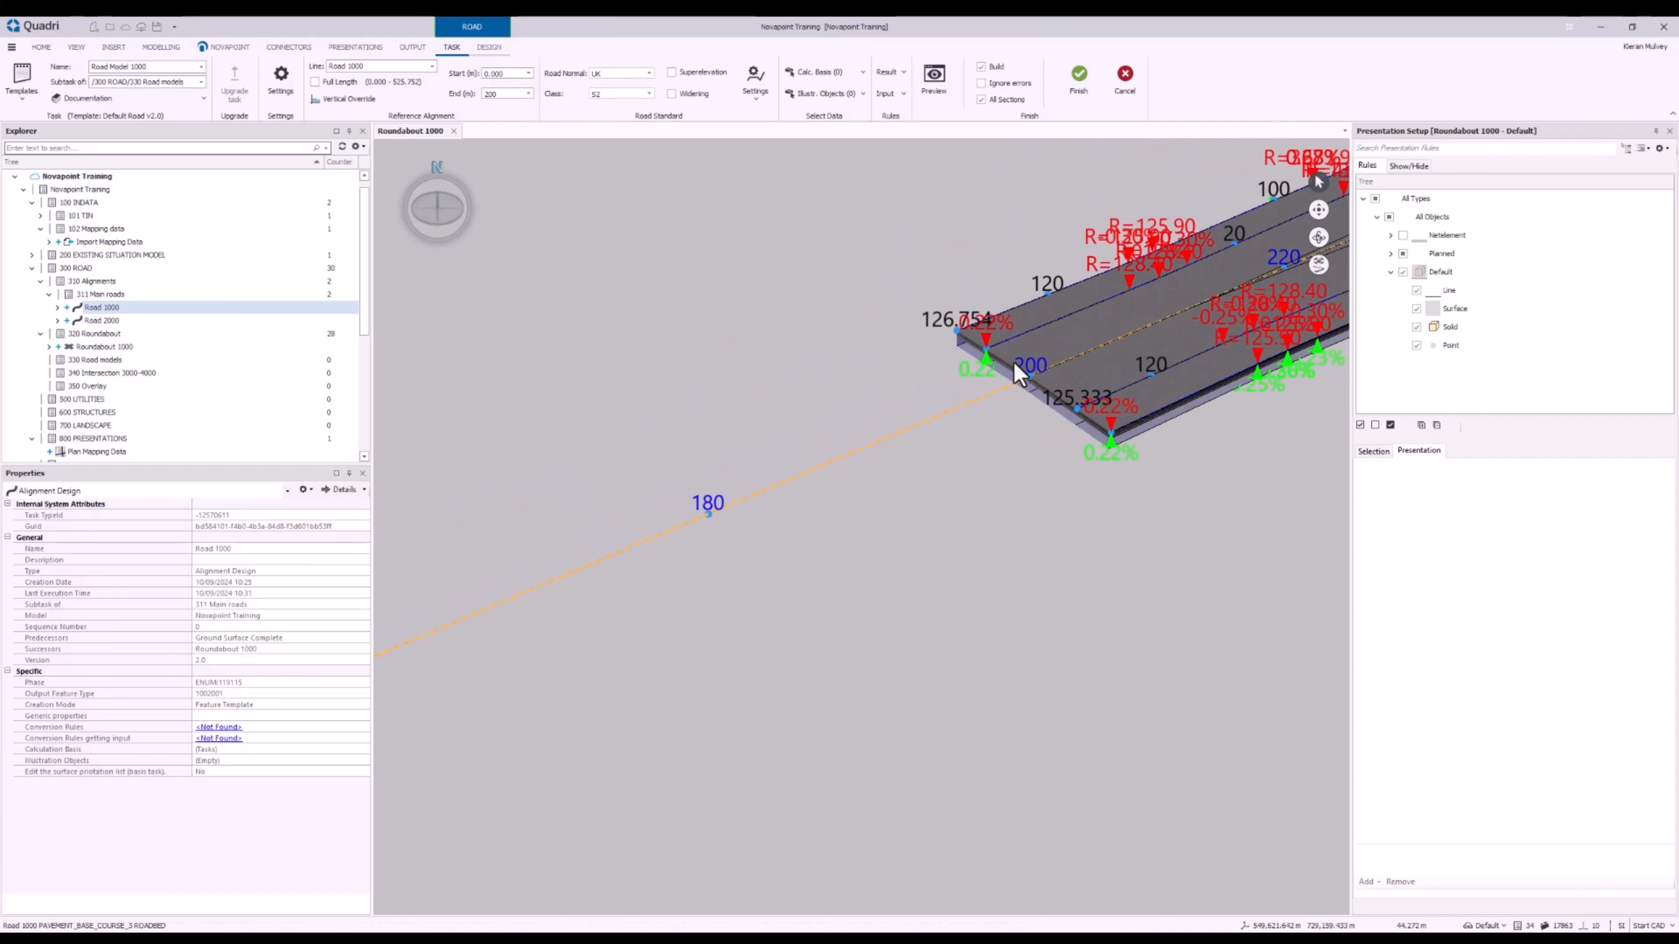
Add the Ground Surface Complete task as the road model's calculation basis
{"action": "left_click", "coordinate": [819, 72]}
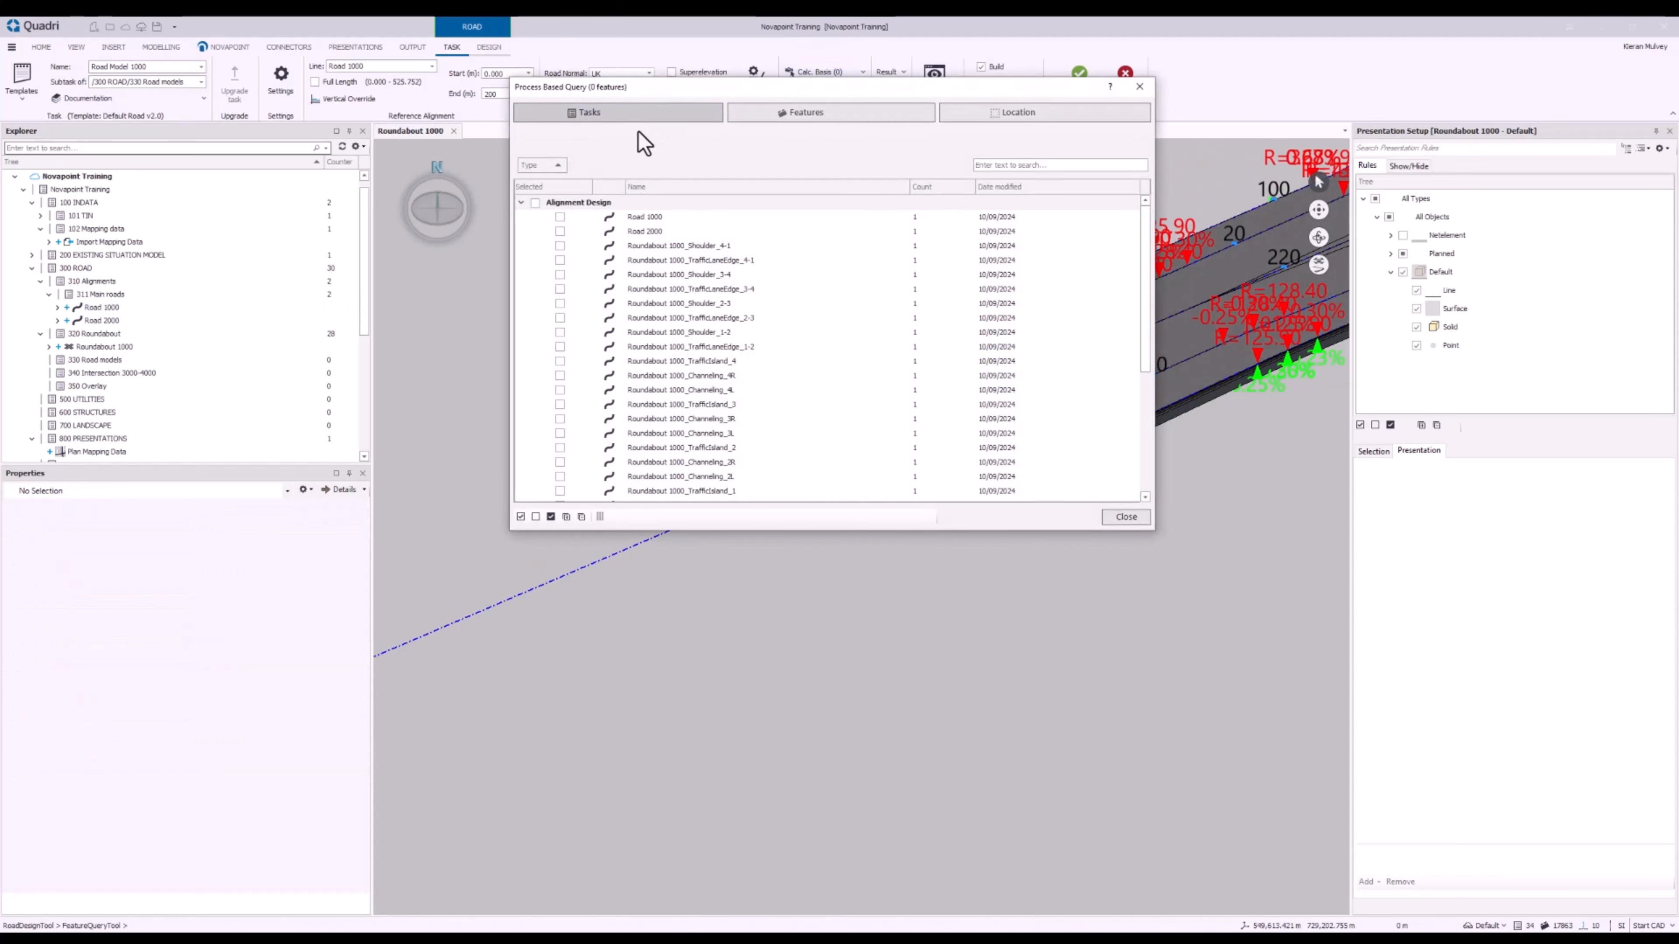
{"action": "left_click", "coordinate": [522, 203]}
{"action": "left_click", "coordinate": [560, 262]}
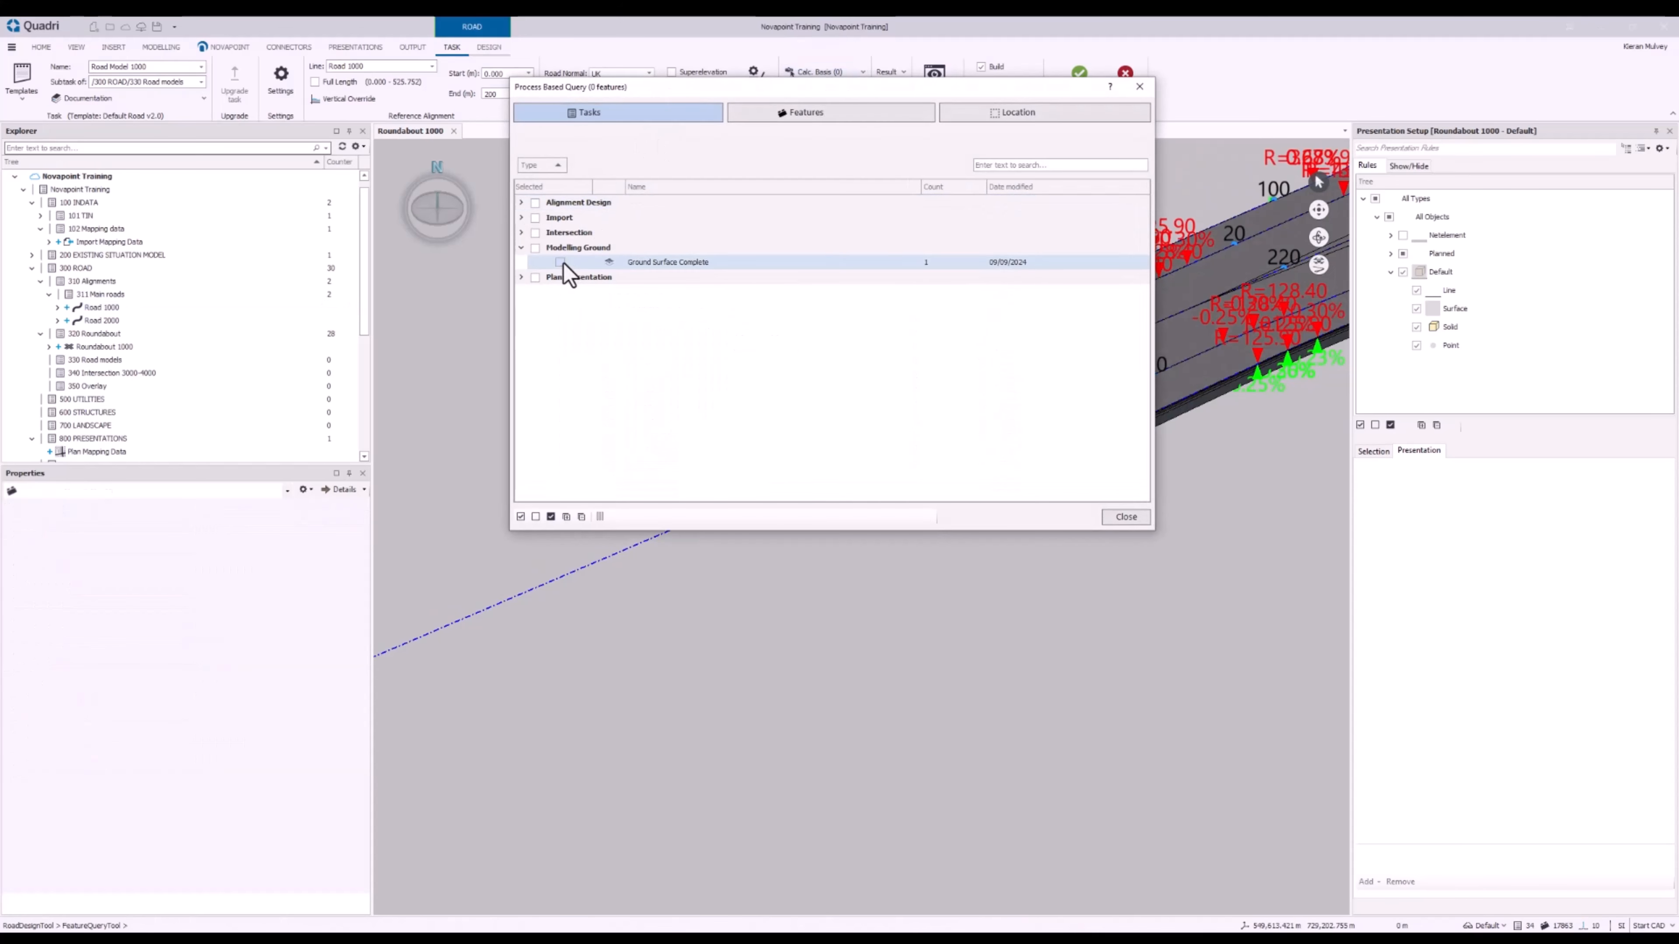
{"action": "left_click", "coordinate": [1125, 517]}
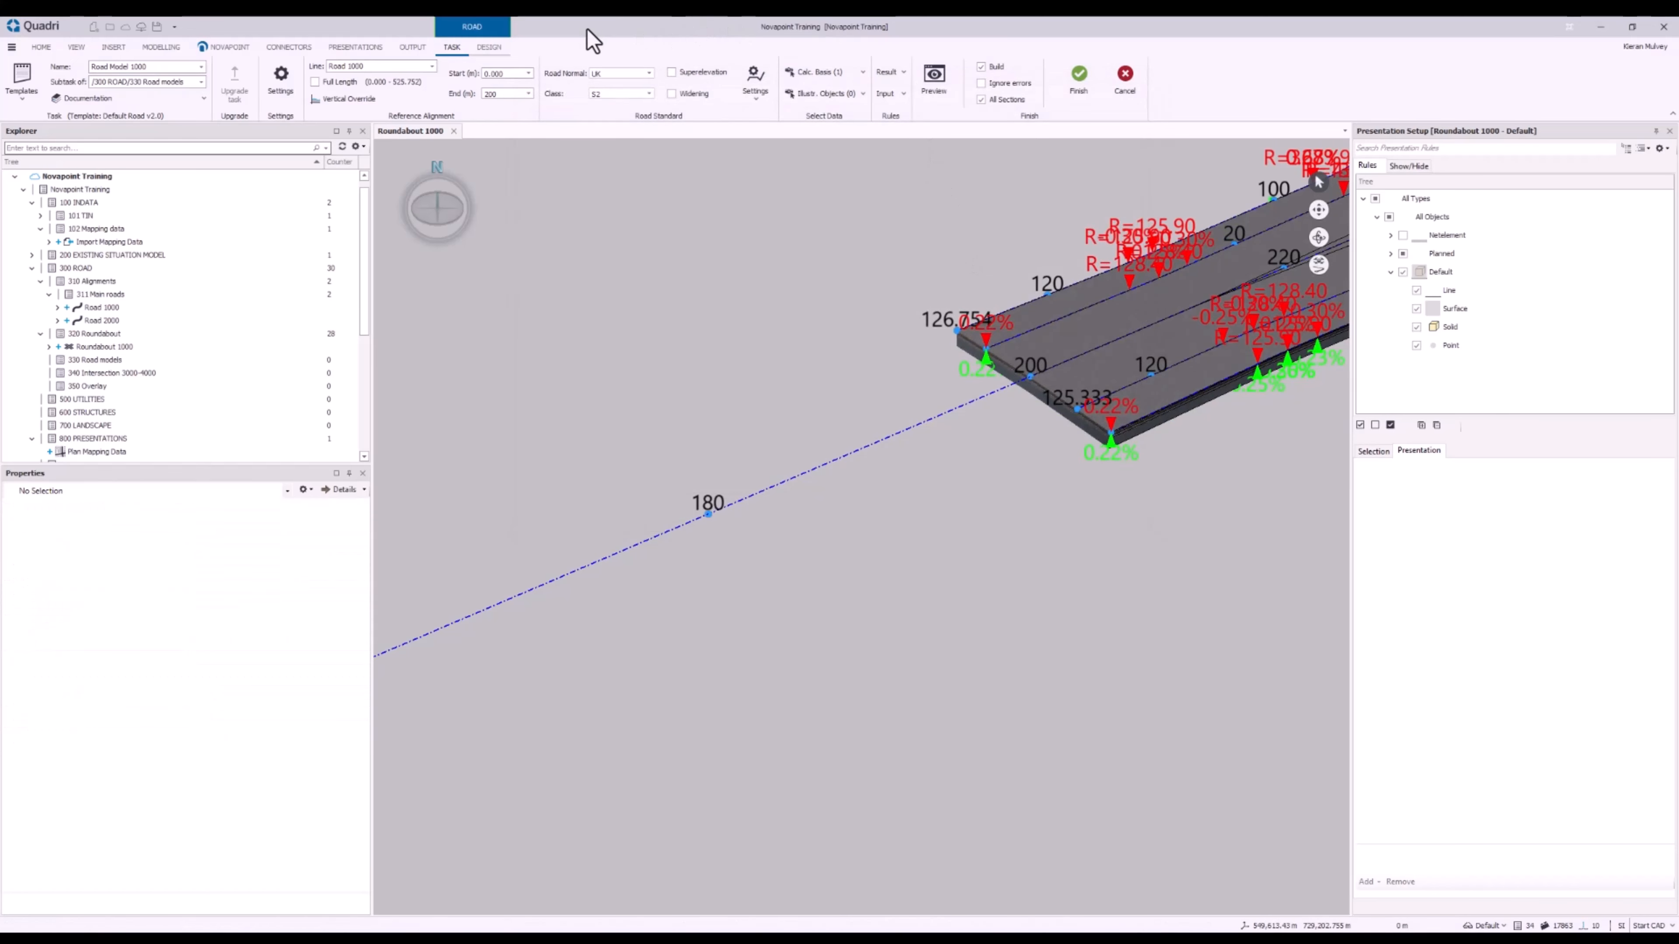
Open the road model's Cross-section Viewer and, from it, the Road Surfaces settings
{"action": "left_click", "coordinate": [491, 50]}
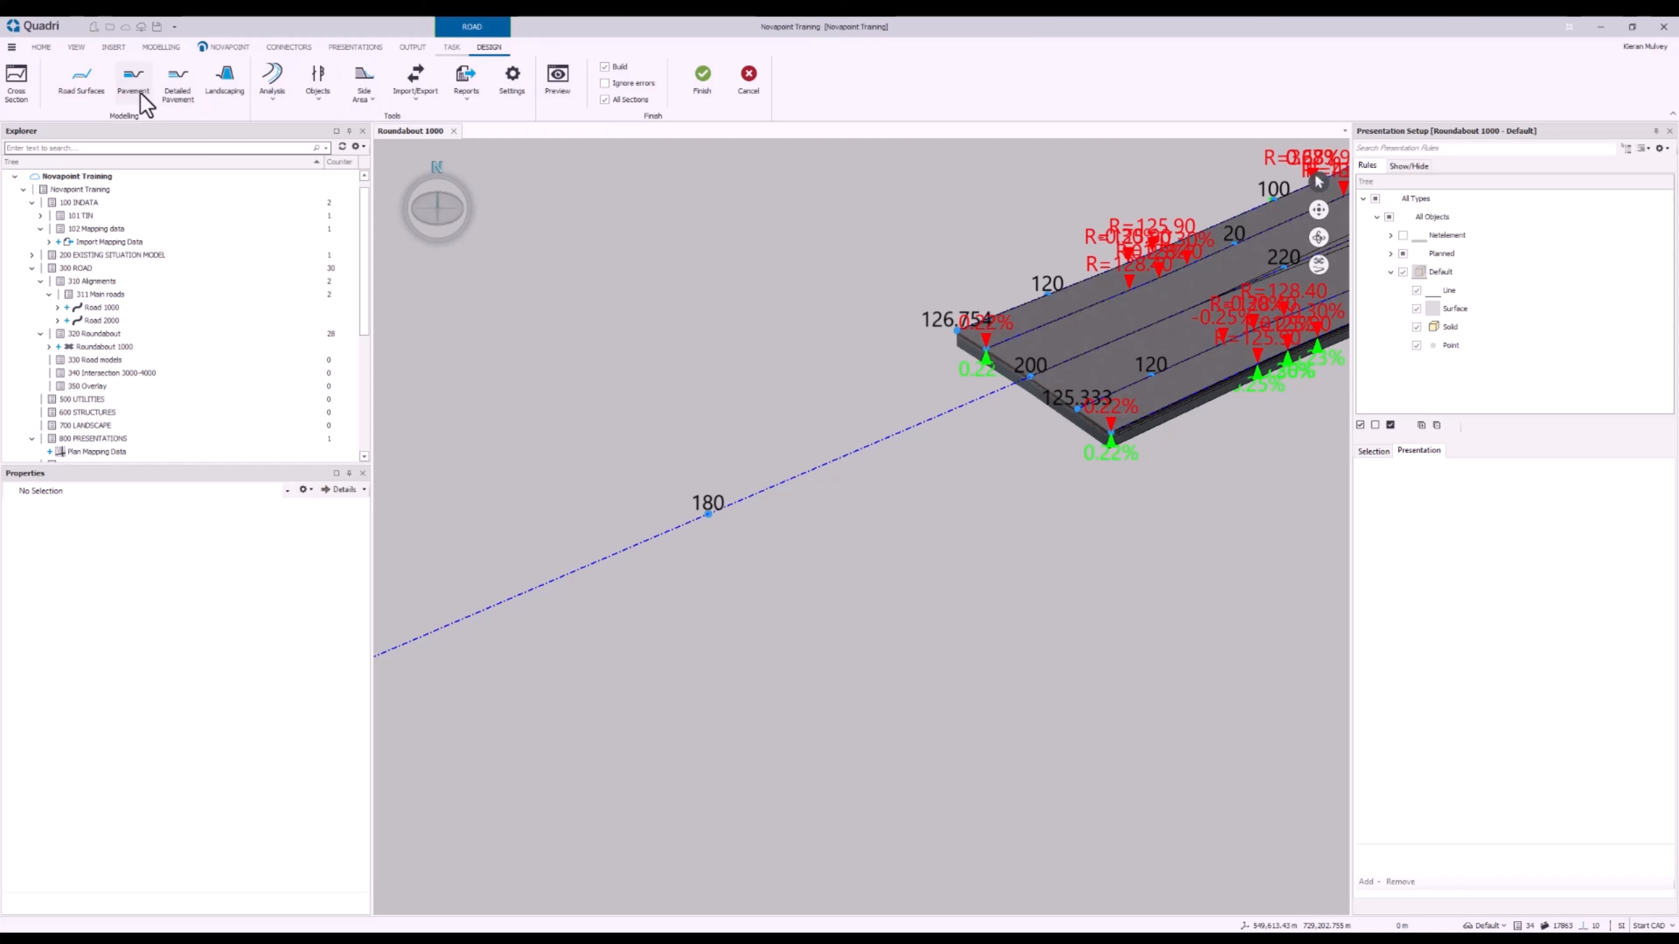
{"action": "left_click", "coordinate": [18, 100]}
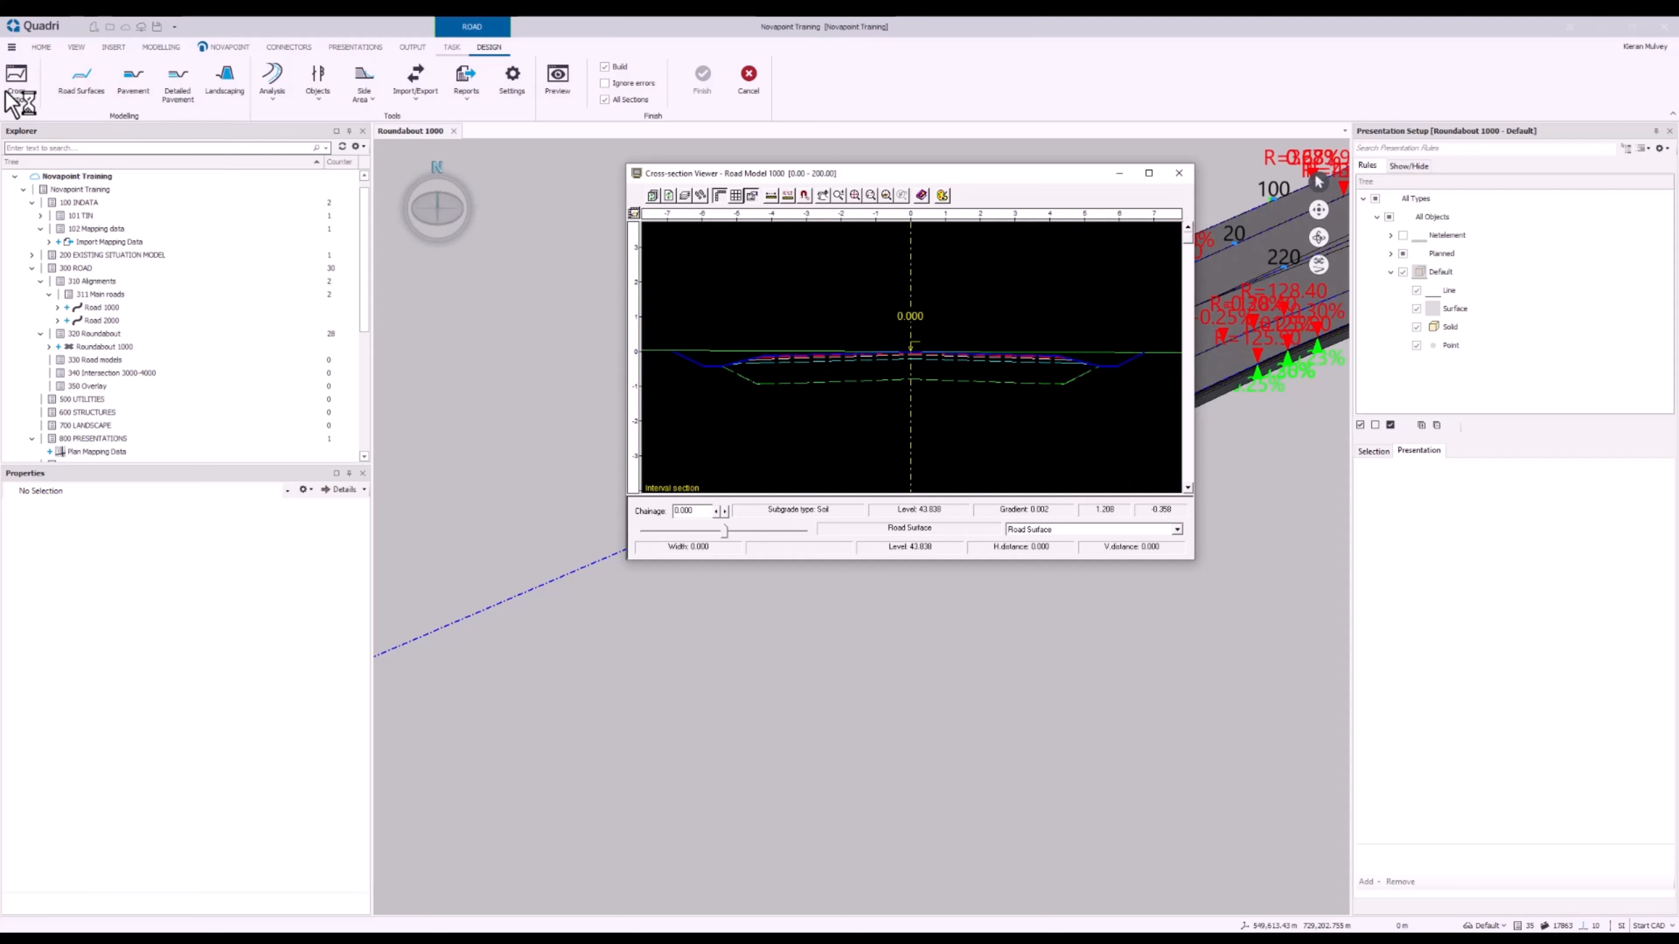
{"action": "left_click_drag", "start_coordinate": [797, 175], "coordinate": [631, 169]}
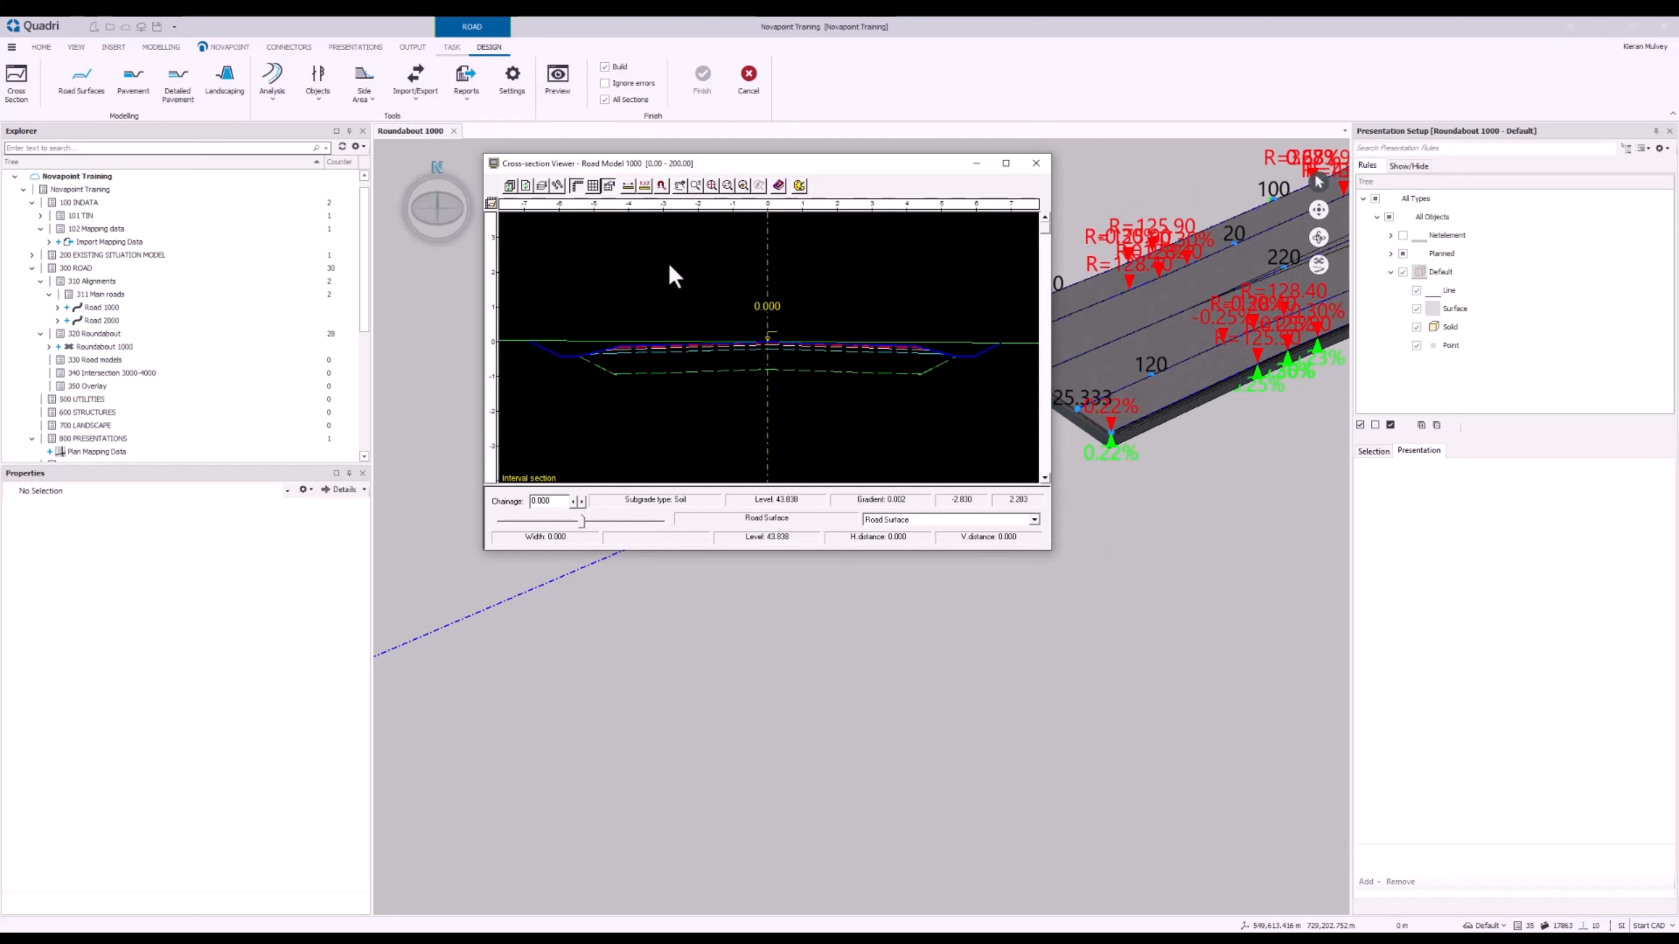
{"action": "right_click", "coordinate": [654, 278]}
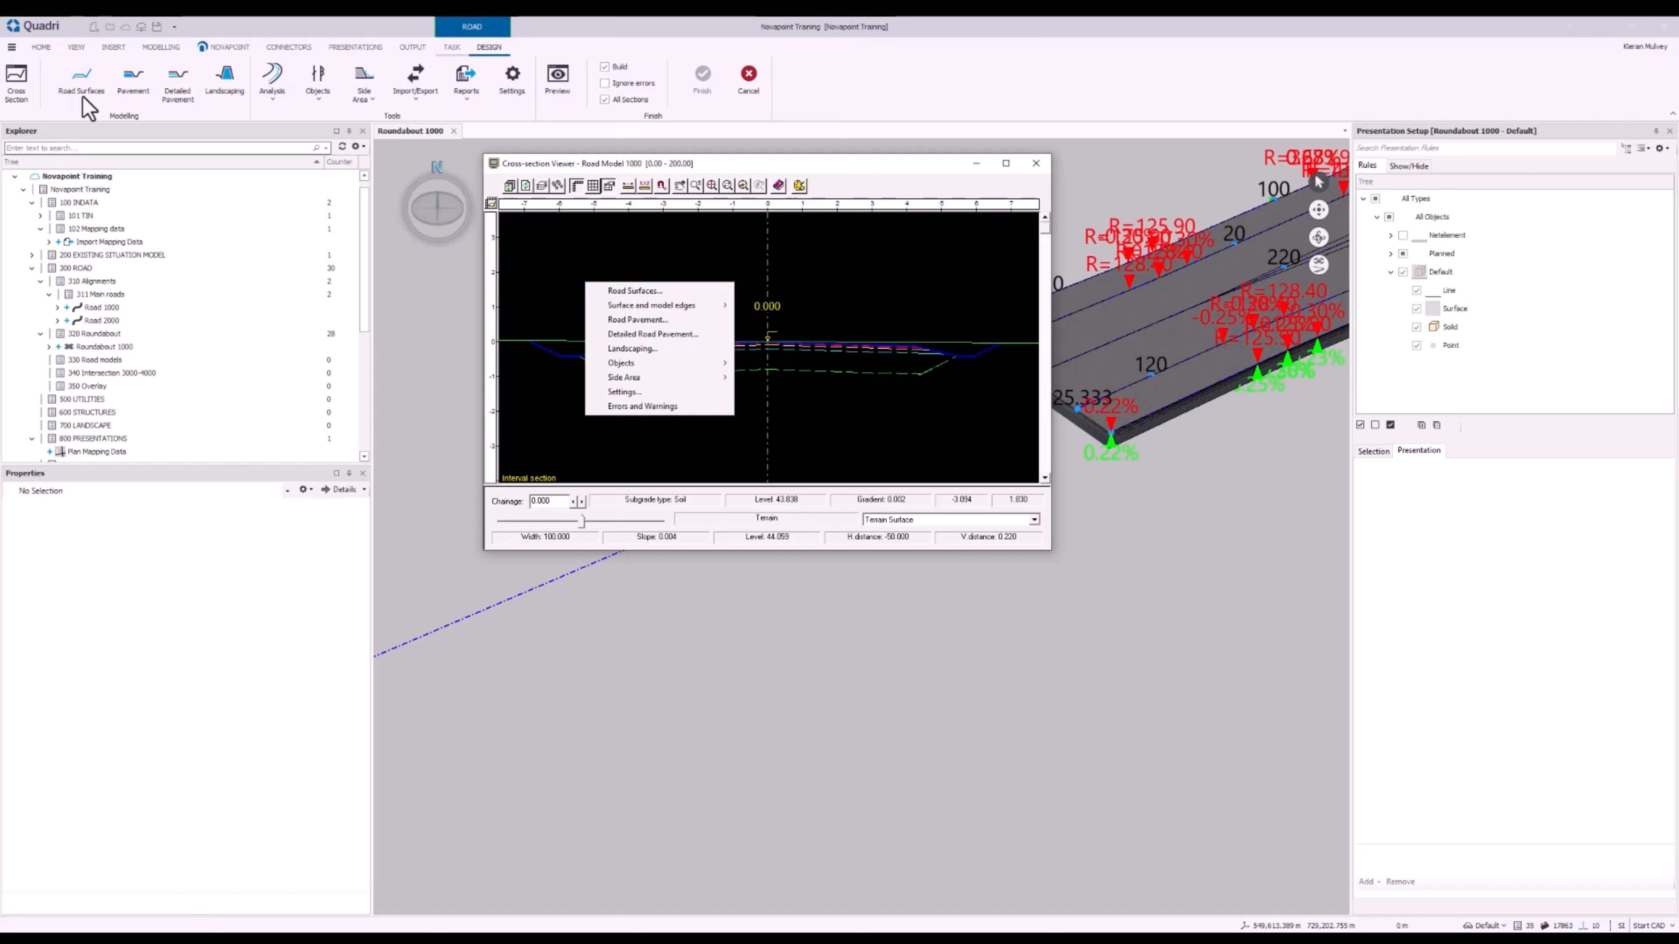
{"action": "left_click", "coordinate": [674, 292]}
{"action": "left_click_drag", "start_coordinate": [719, 367], "coordinate": [706, 205]}
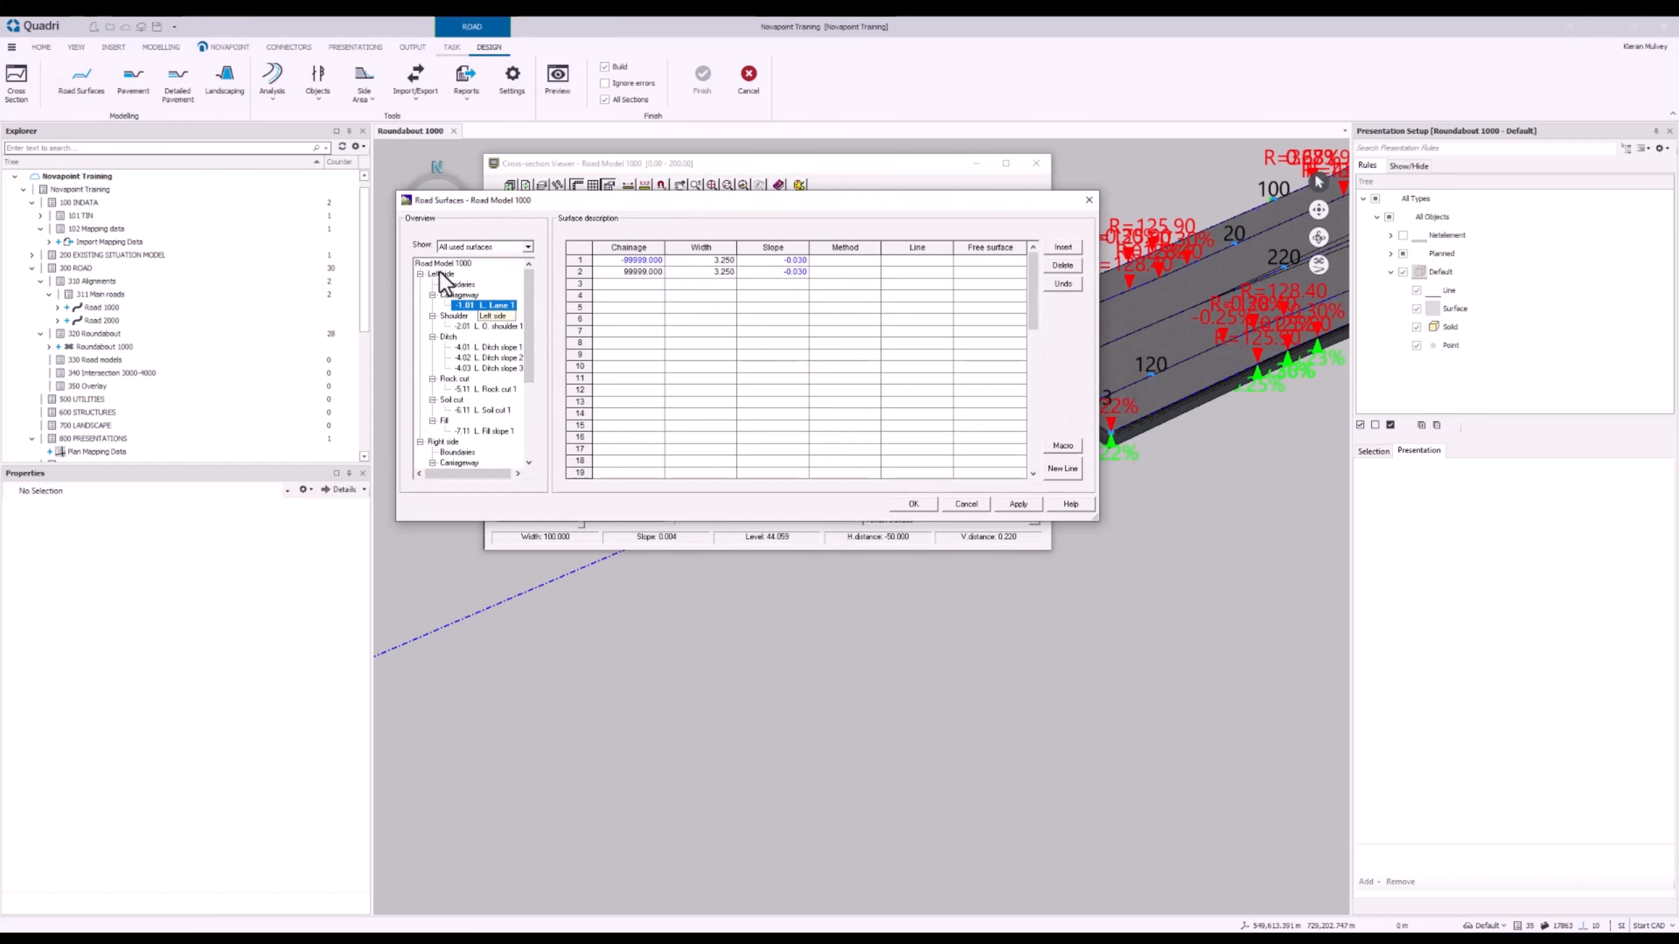
Set the left carriageway Lane 1 width to 3.650 in both chainage rows
{"action": "left_click", "coordinate": [488, 326]}
{"action": "scroll", "coordinate": [487, 337], "scroll_direction": "down", "scroll_amount": 1}
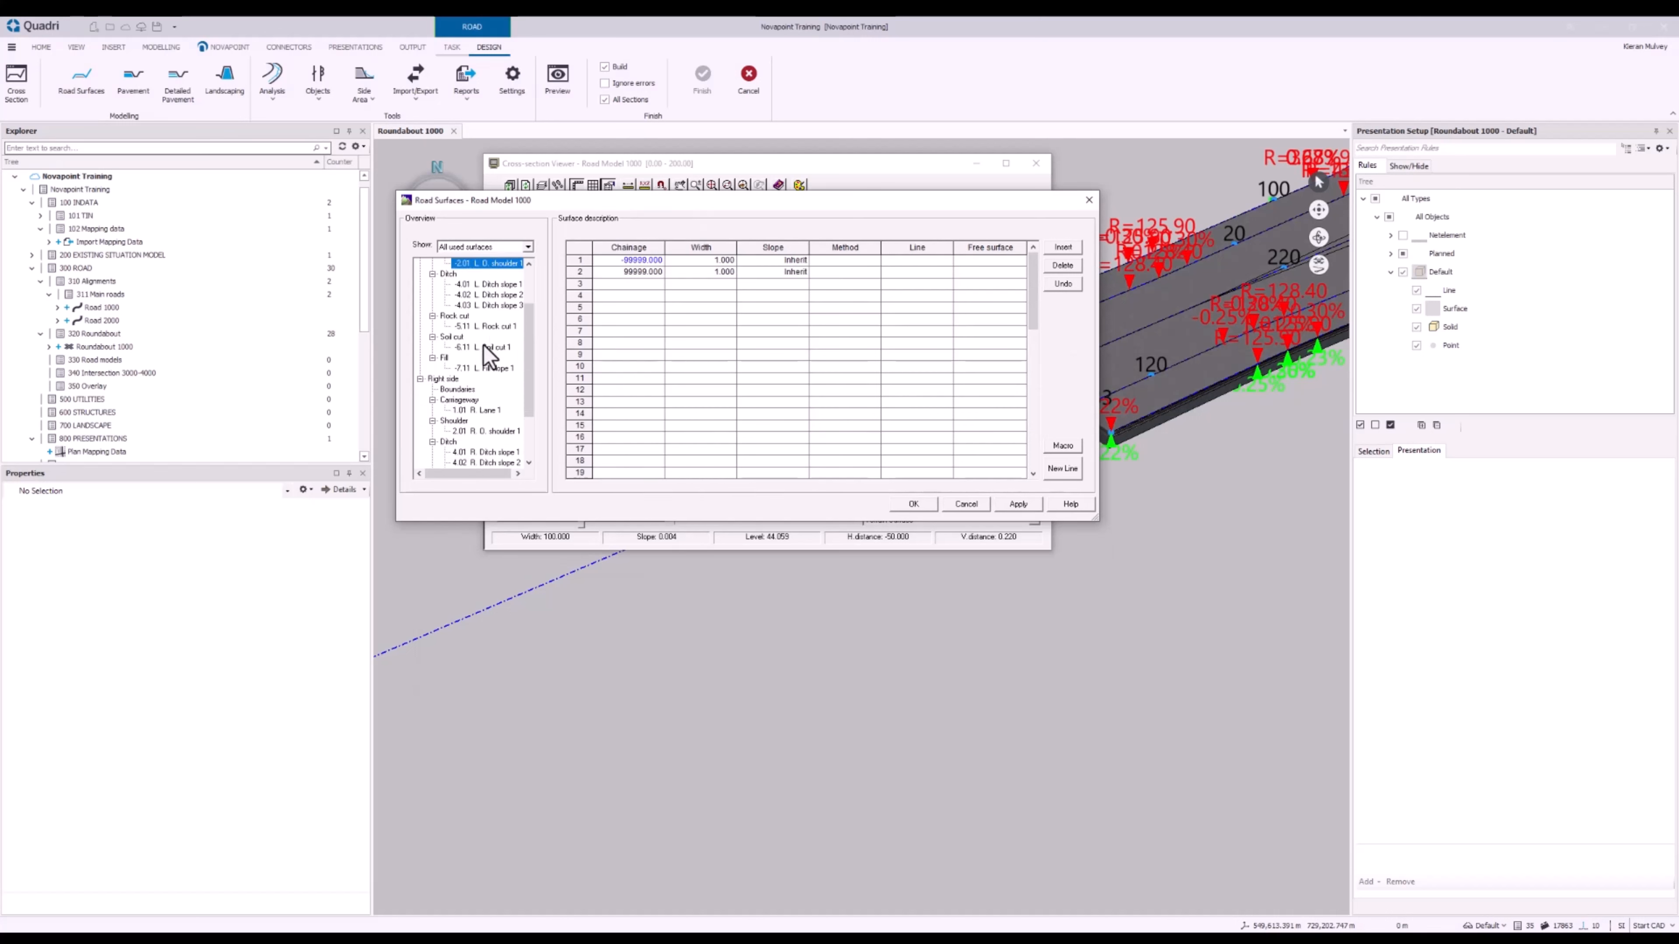
{"action": "scroll", "coordinate": [483, 353], "scroll_direction": "up", "scroll_amount": 1}
{"action": "left_click", "coordinate": [486, 305]}
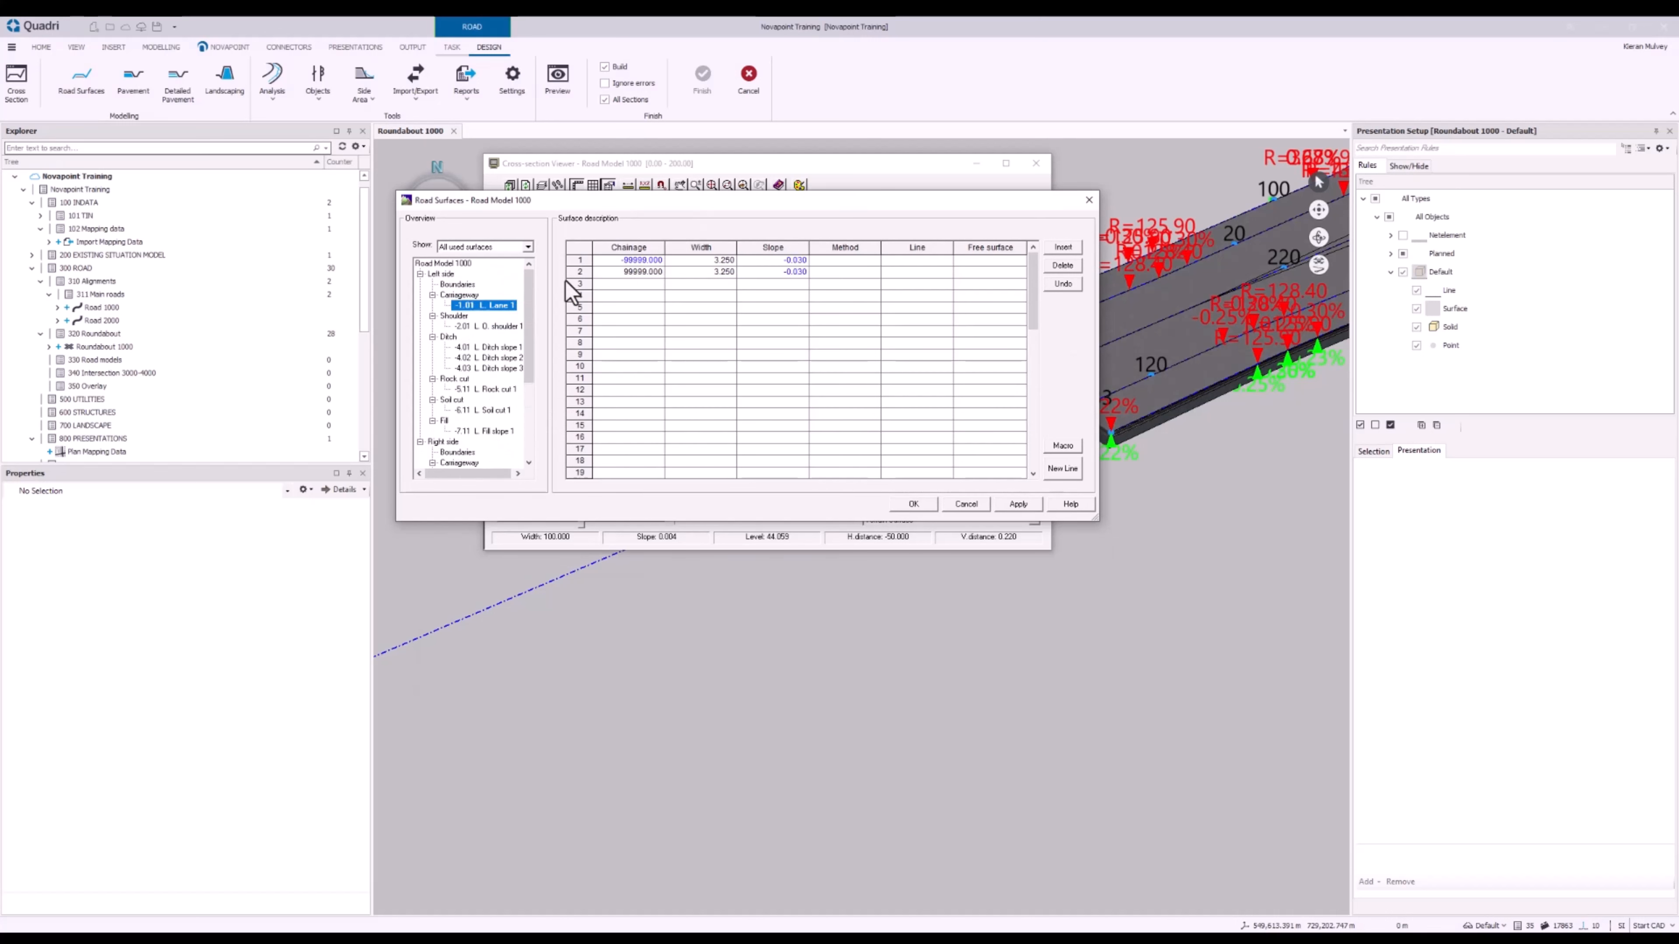
{"action": "left_click", "coordinate": [637, 261]}
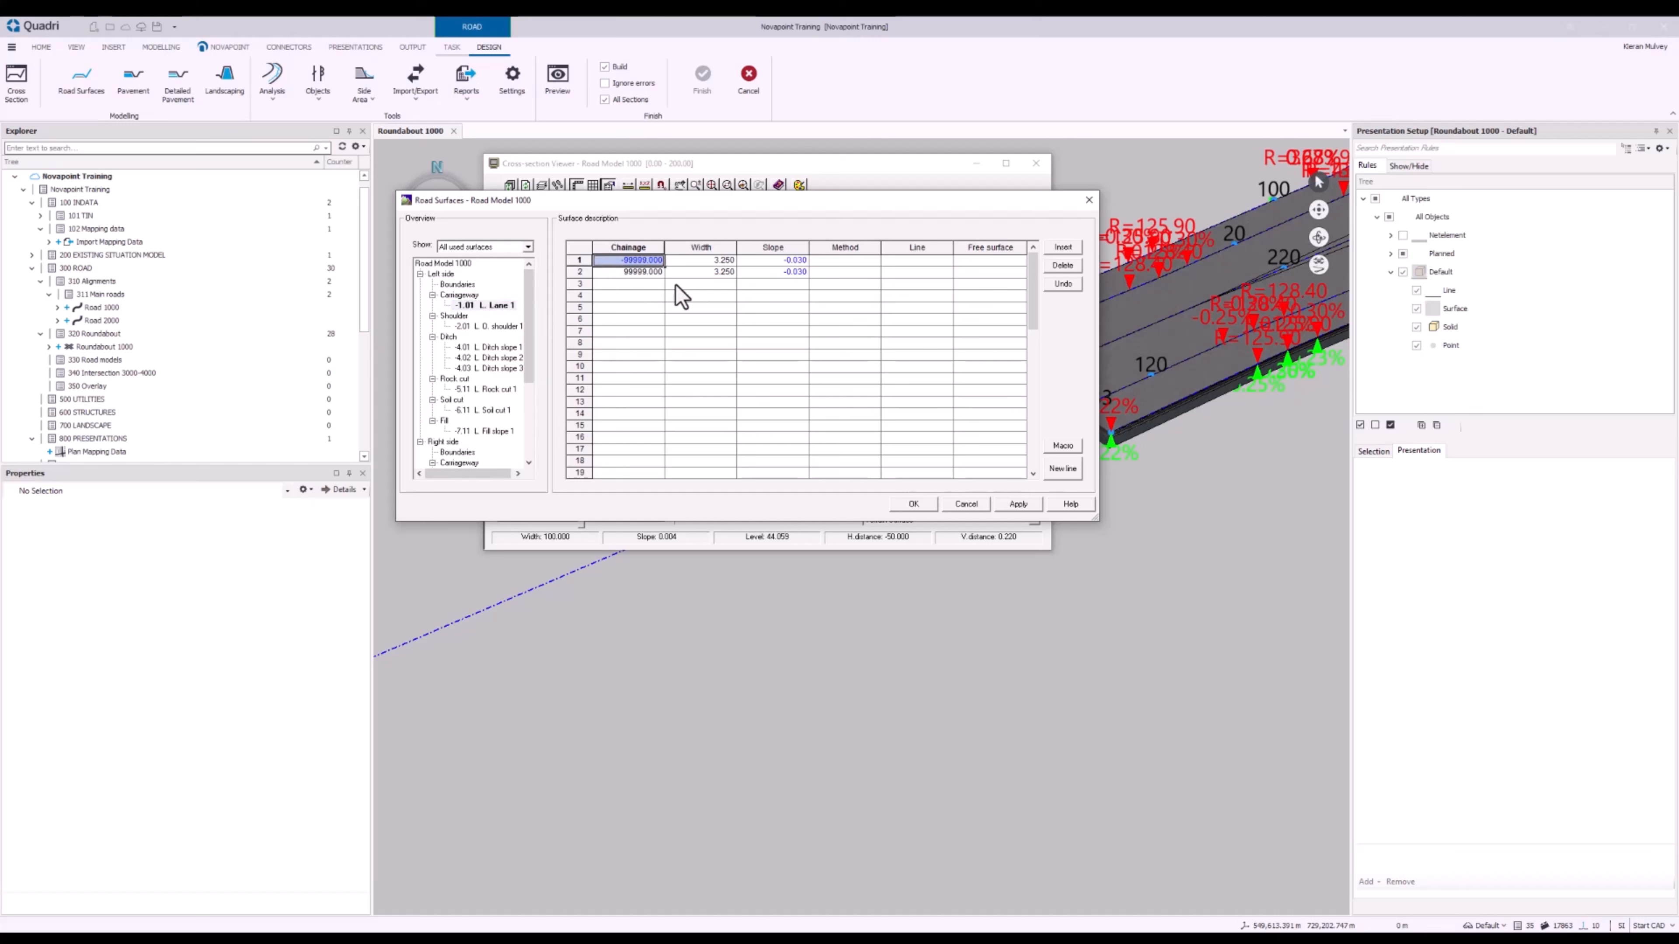
{"action": "left_click", "coordinate": [701, 262]}
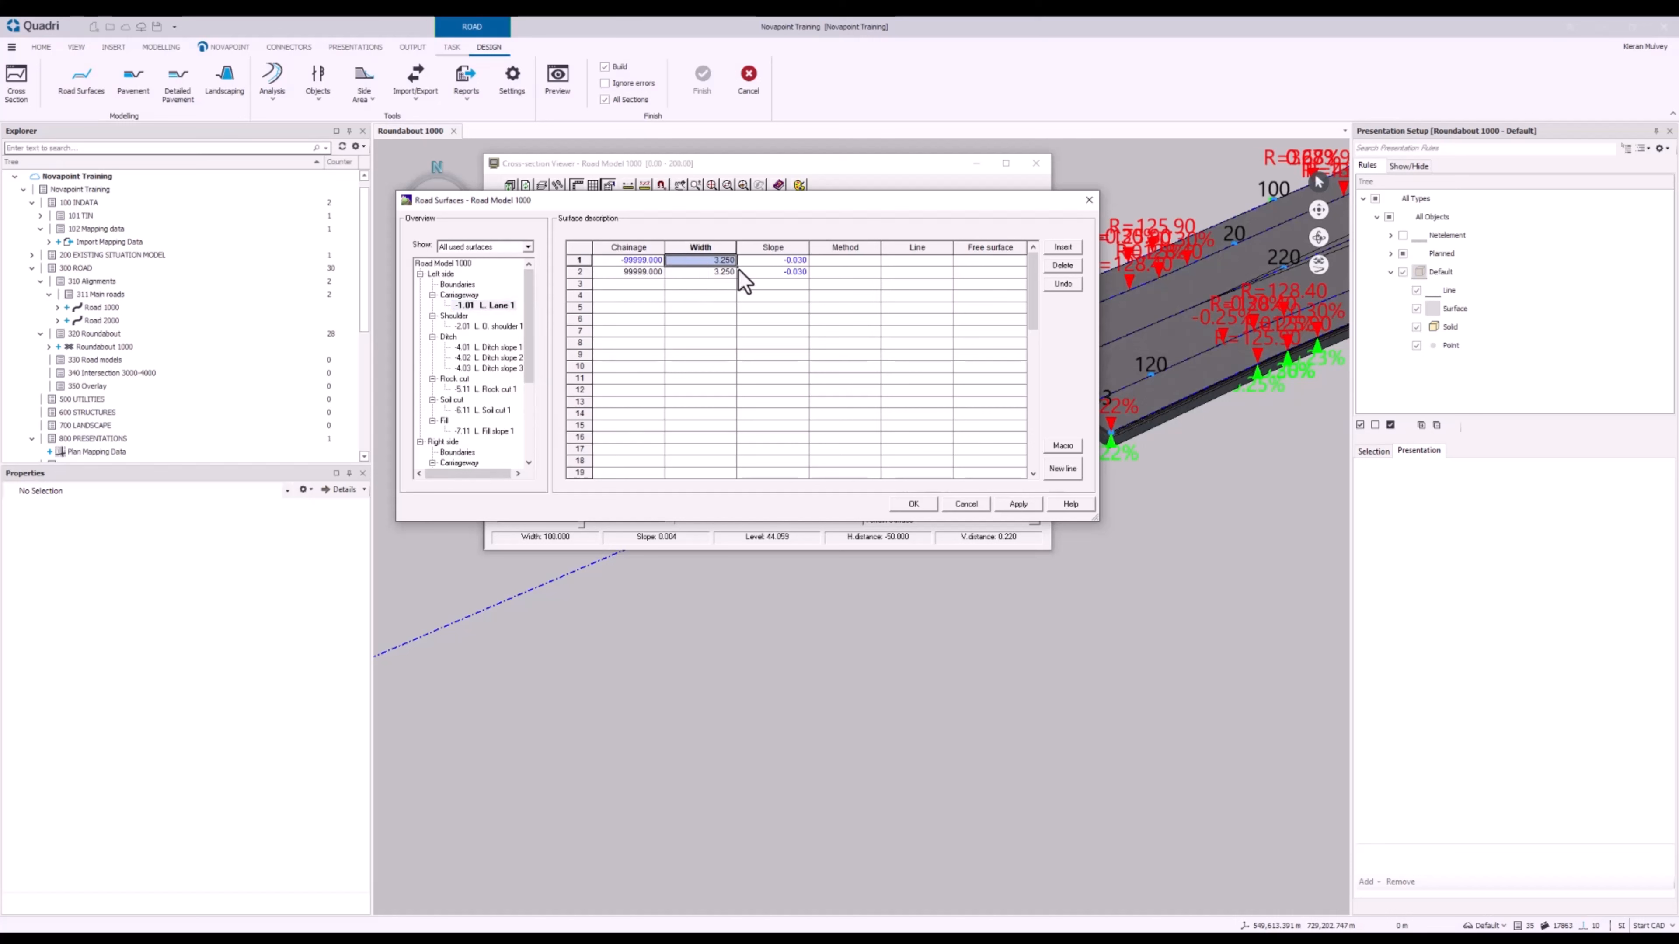
{"action": "type", "text": "3.650"}
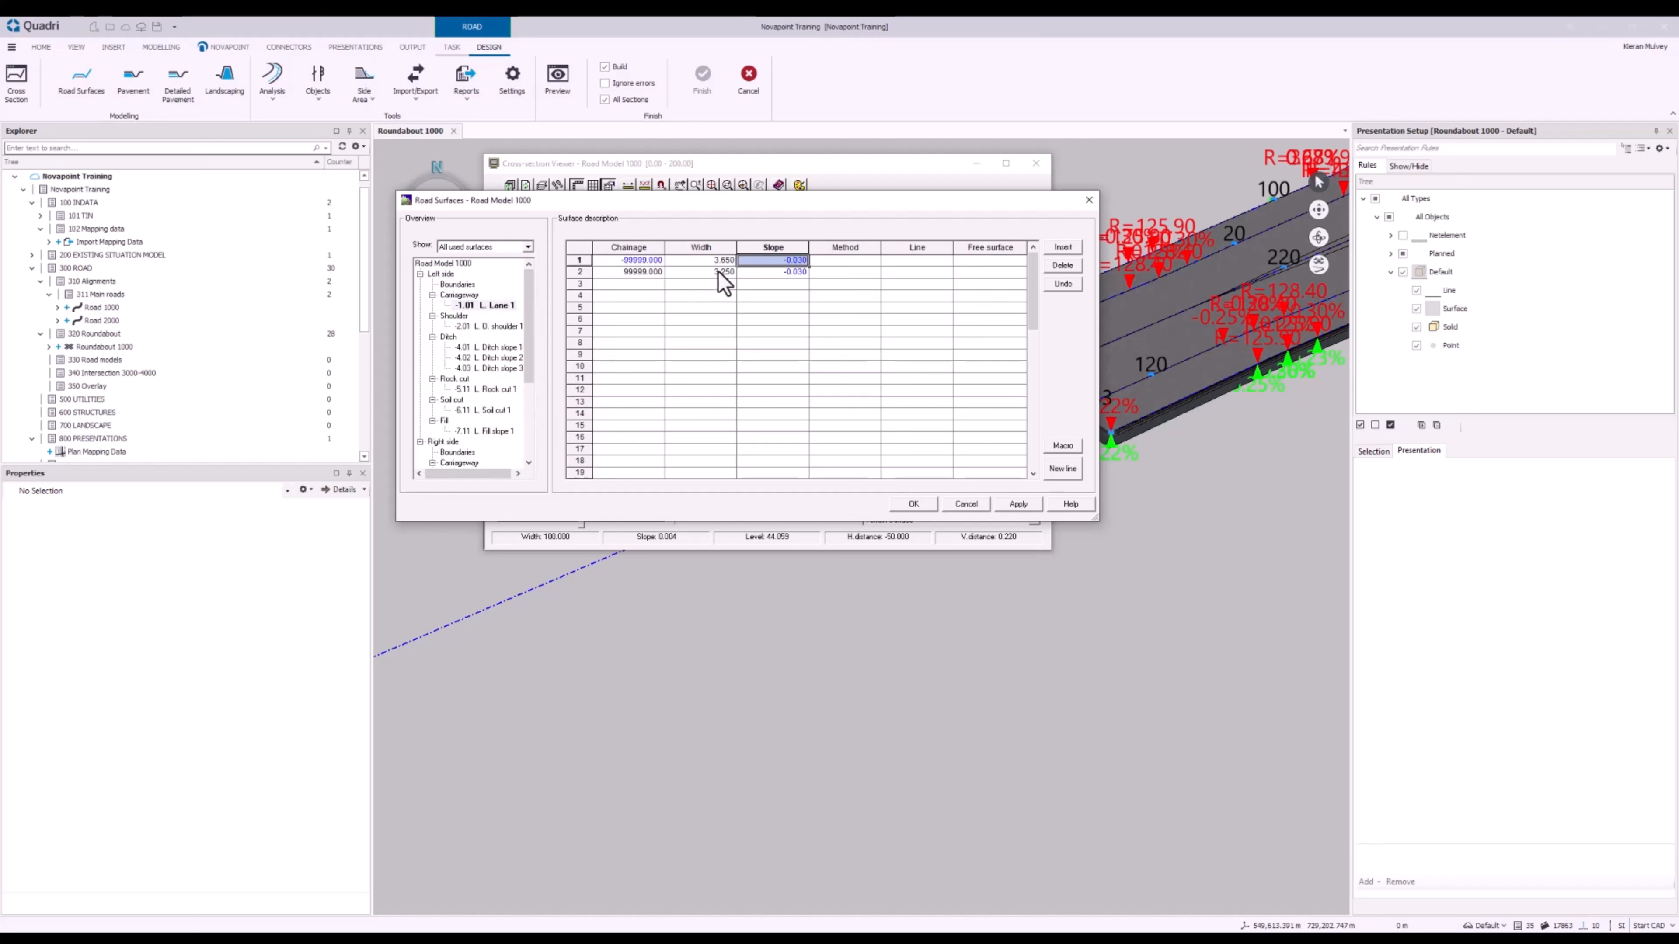
{"action": "left_click", "coordinate": [727, 274]}
{"action": "key", "text": "Tab"}
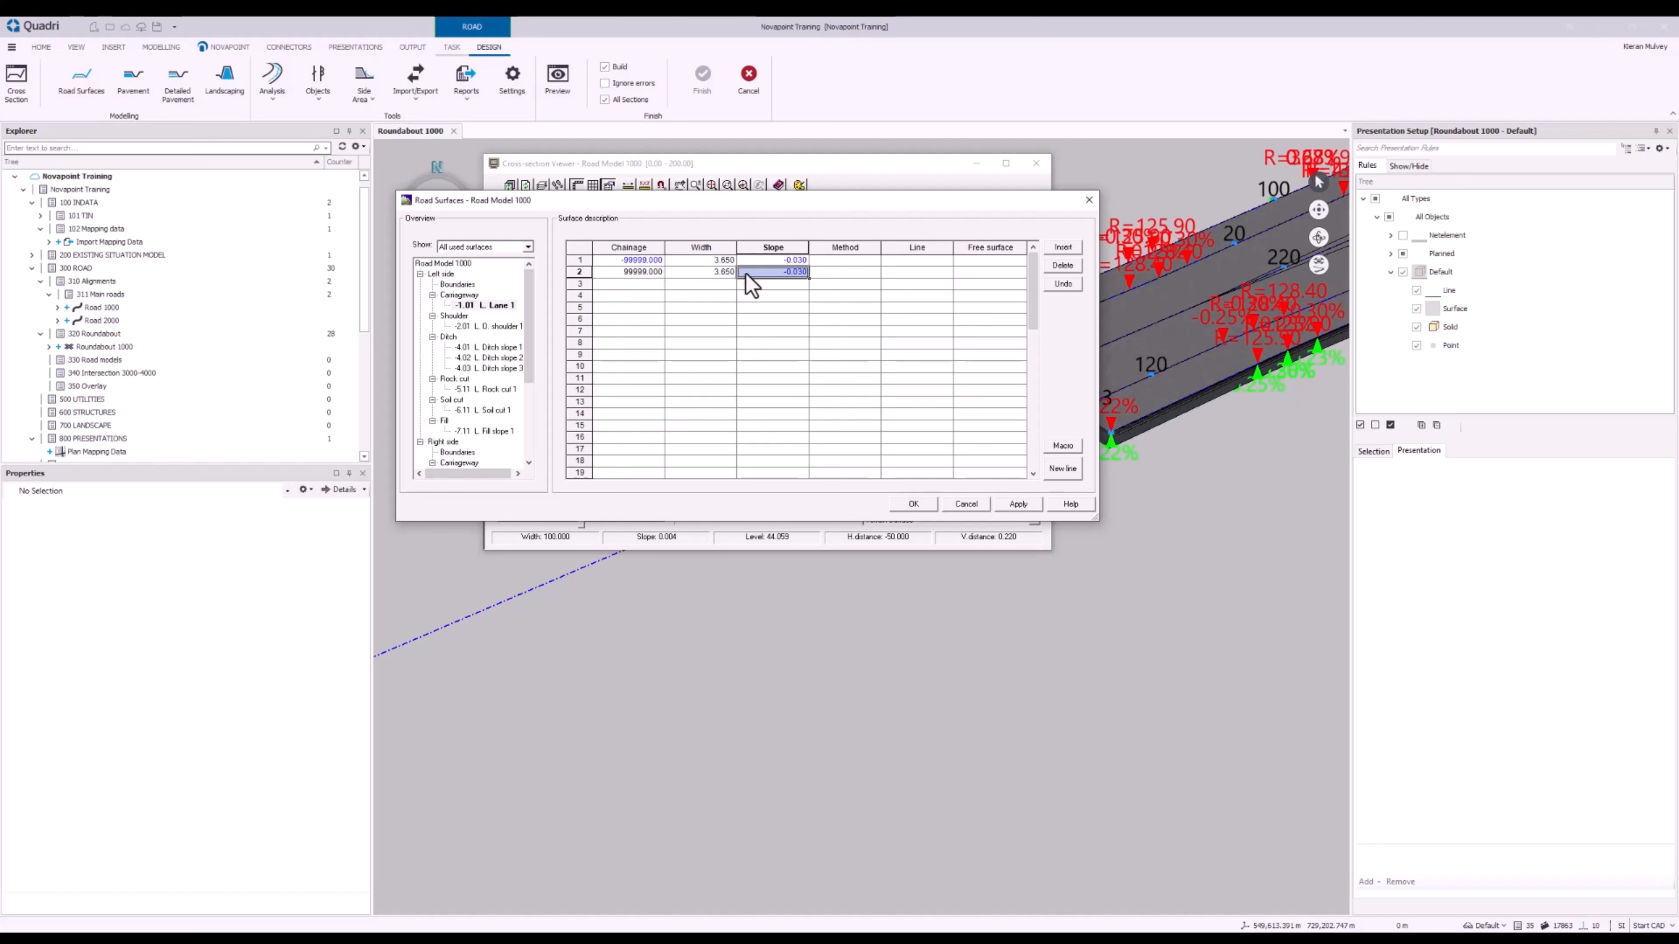
Set the left Lane 1 slope to -0.025 in both chainage rows
{"action": "left_click", "coordinate": [785, 260]}
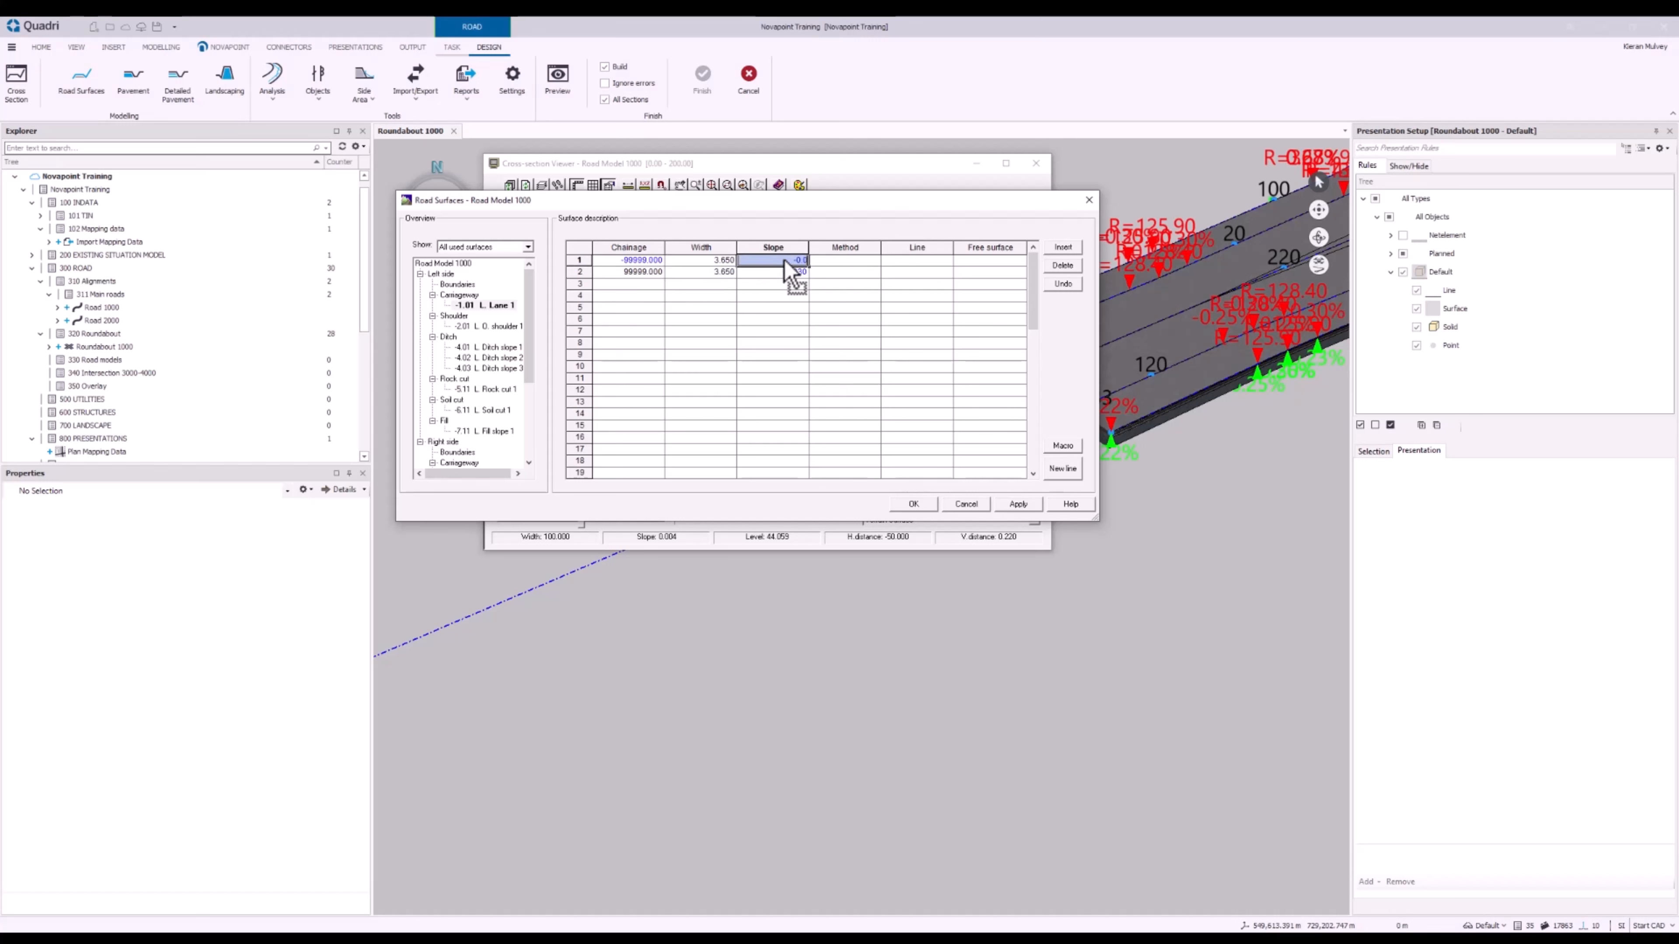
{"action": "type", "text": "-0.025"}
{"action": "key", "text": "Tab"}
{"action": "key", "text": "Left"}
{"action": "key", "text": "ctrl+c"}
{"action": "key", "text": "Down"}
{"action": "key", "text": "ctrl+v"}
{"action": "left_click", "coordinate": [793, 295]}
{"action": "left_click", "coordinate": [694, 307]}
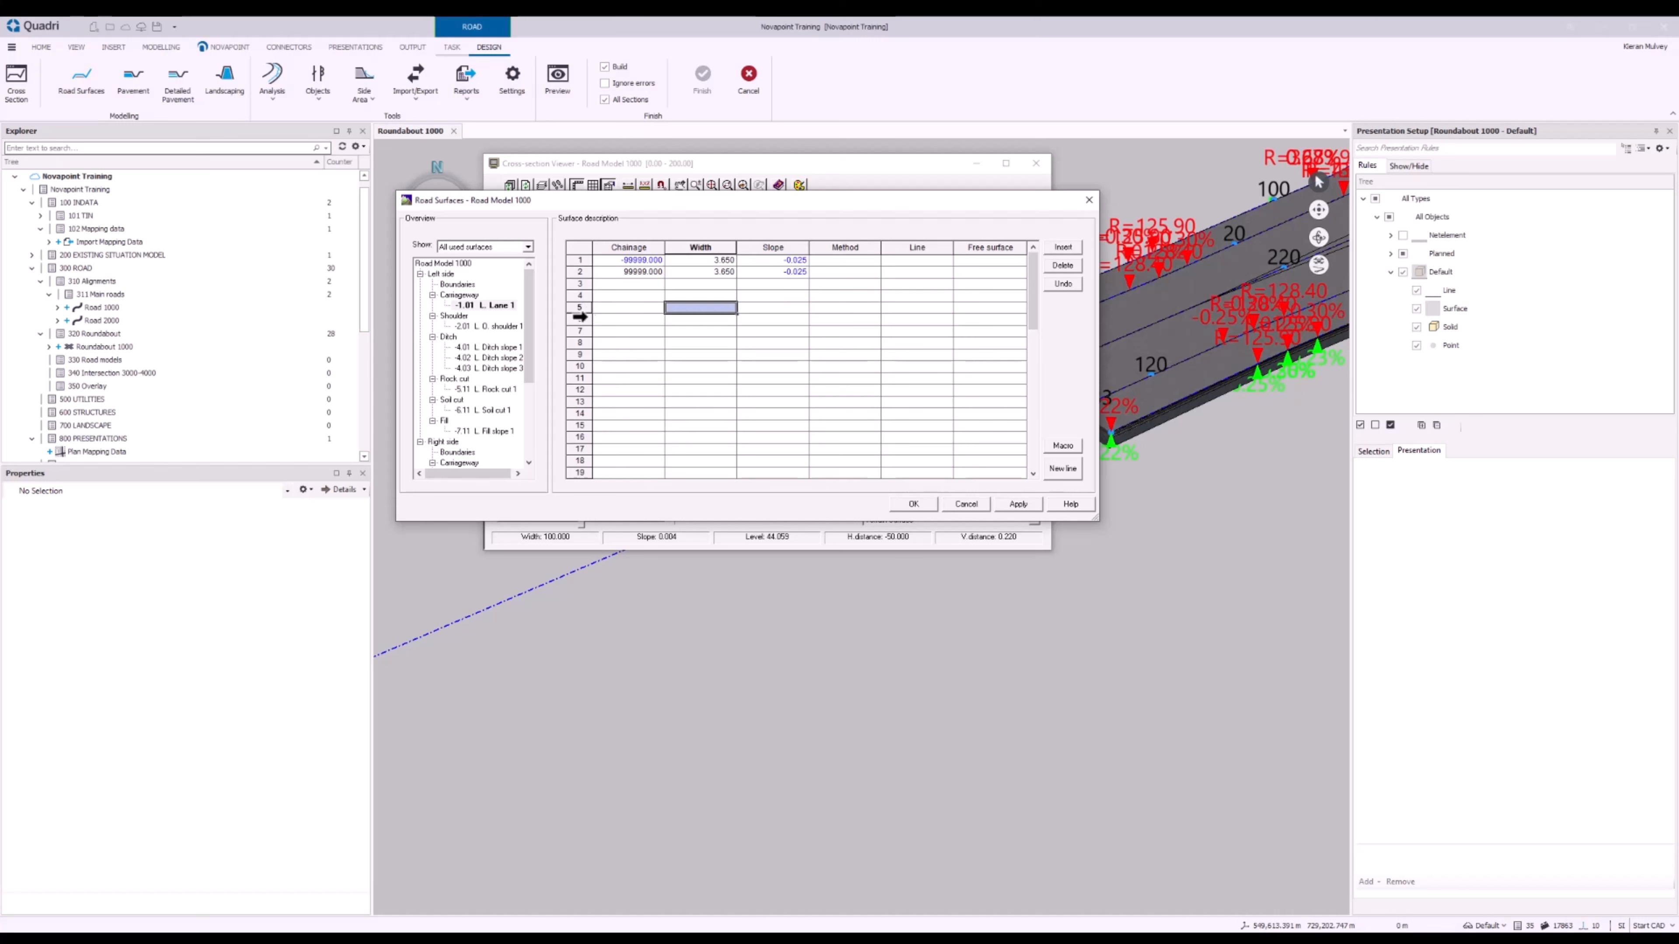
Set the left outer shoulder width to 2.5 in both chainage rows
{"action": "left_click", "coordinate": [502, 327]}
{"action": "left_click", "coordinate": [688, 260]}
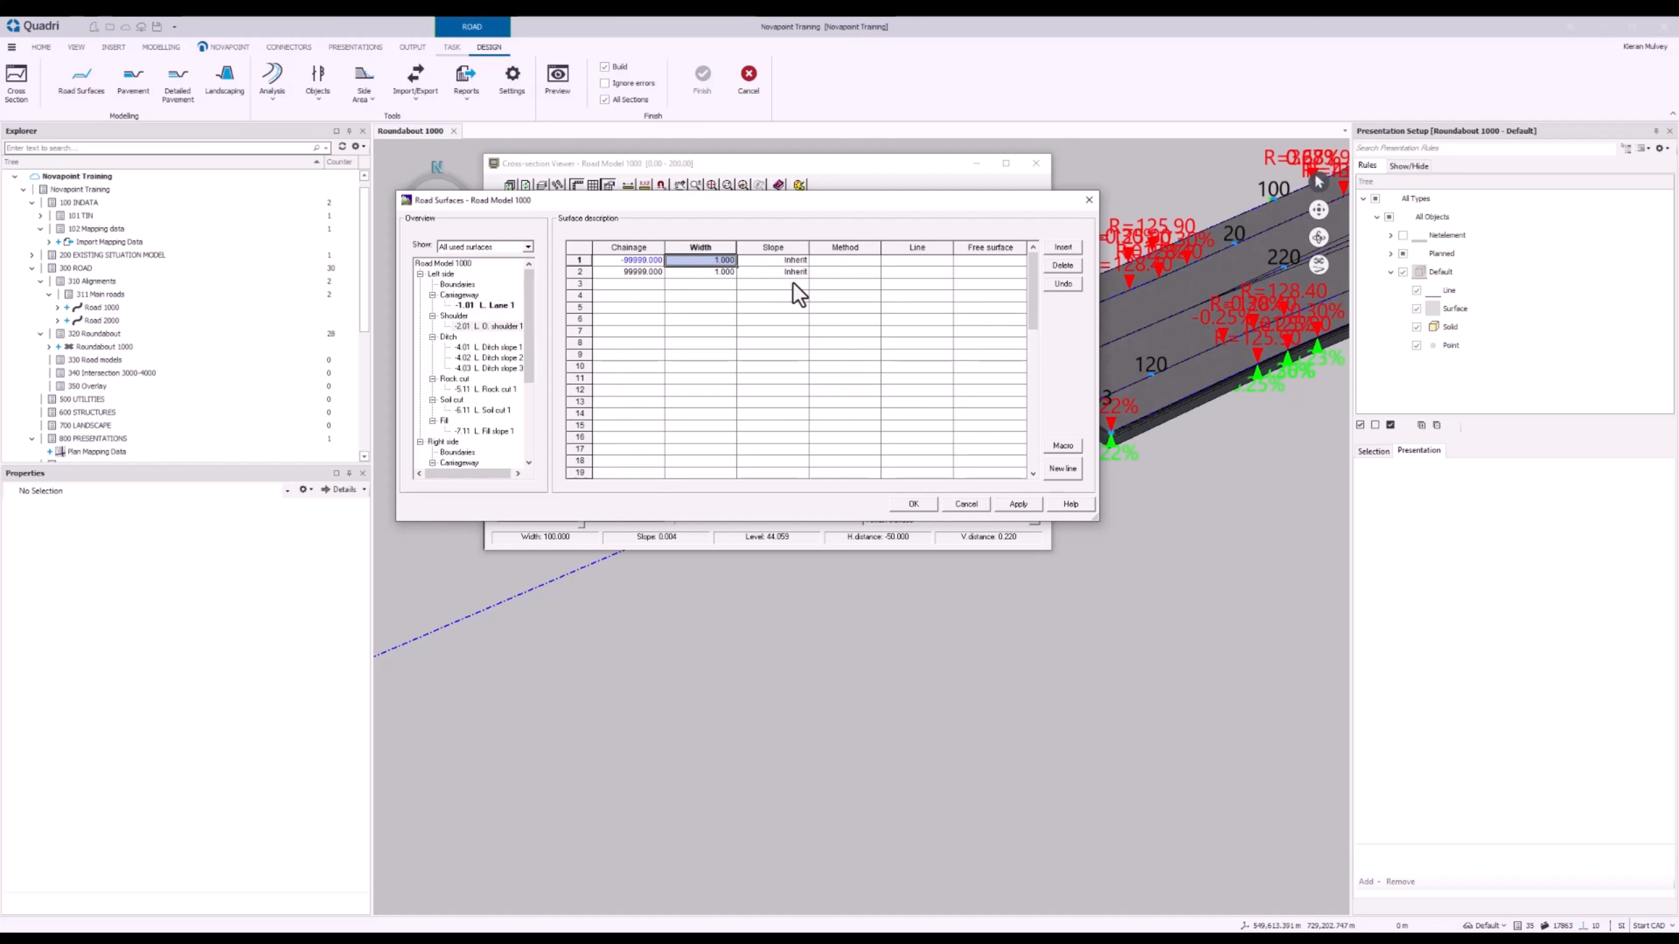
{"action": "type", "text": "2.5"}
{"action": "key", "text": "Return"}
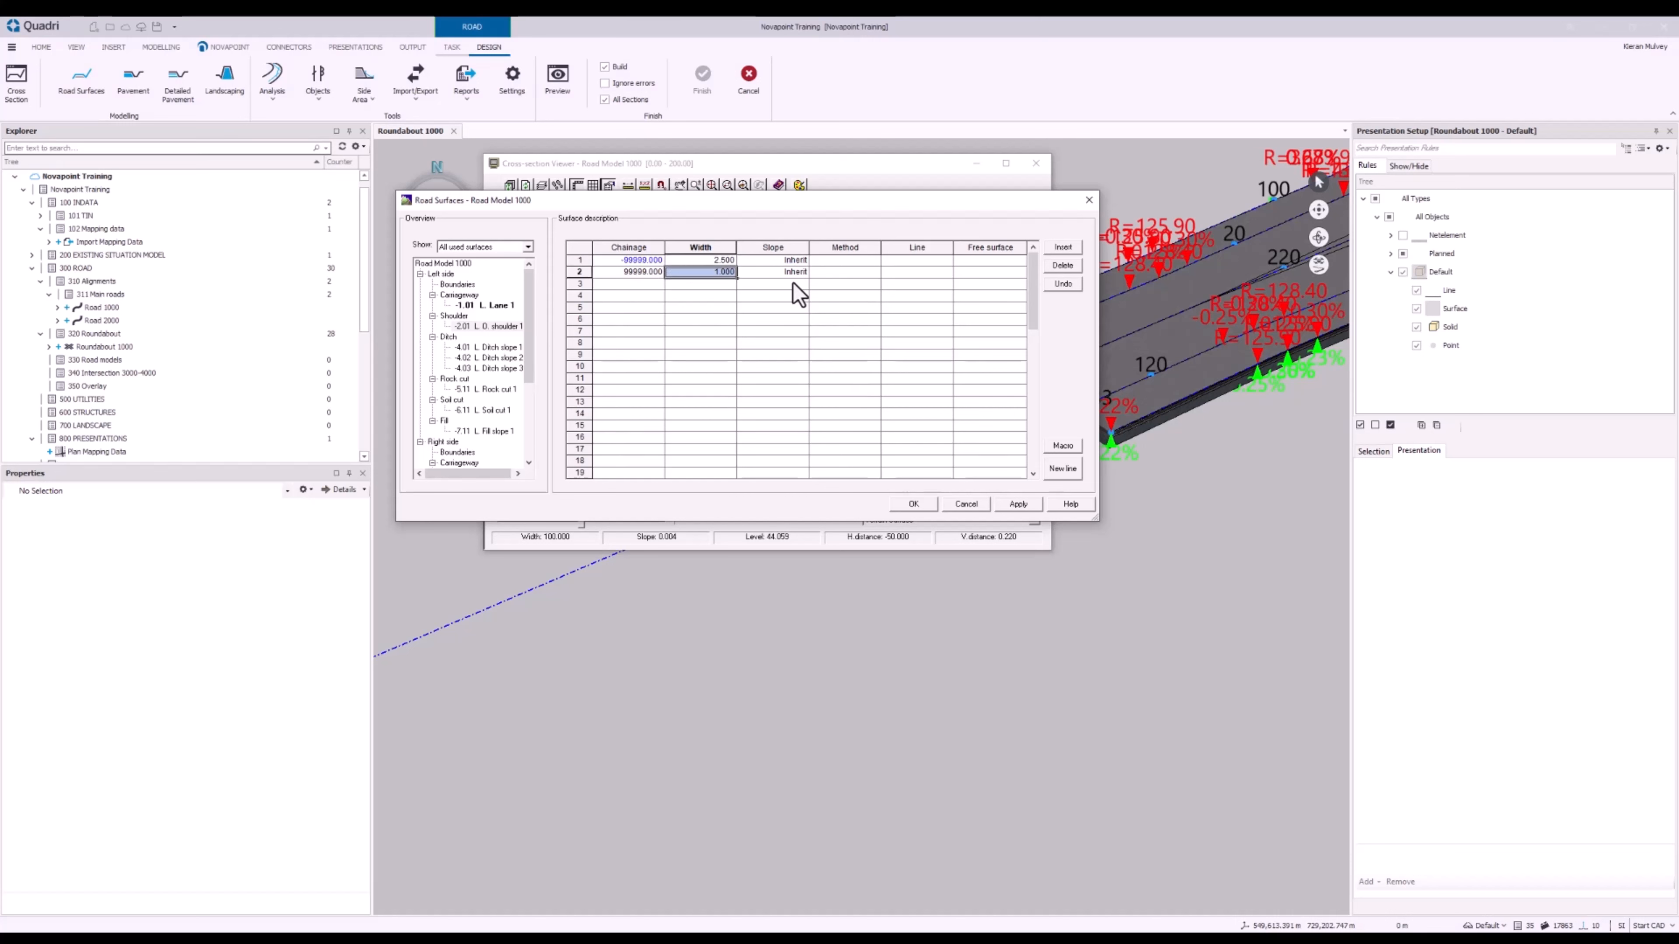
{"action": "type", "text": "2.5"}
{"action": "key", "text": "Tab"}
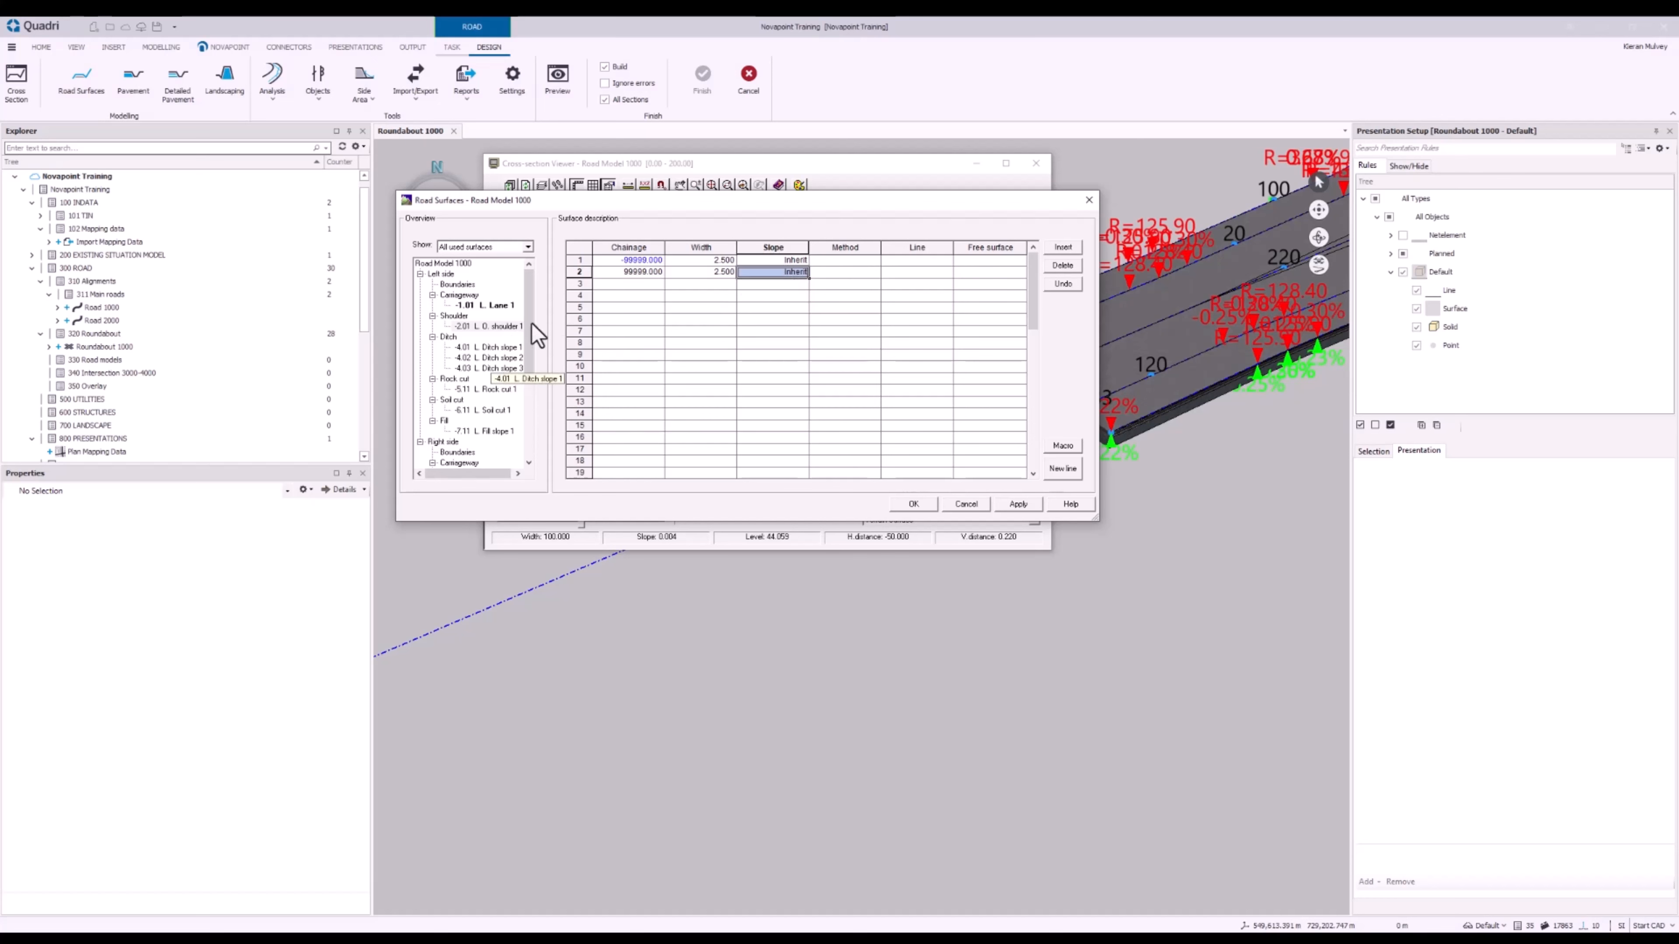
Clear all ditch slope surfaces from the left side of the road model
{"action": "left_click", "coordinate": [517, 325]}
{"action": "left_click", "coordinate": [496, 346]}
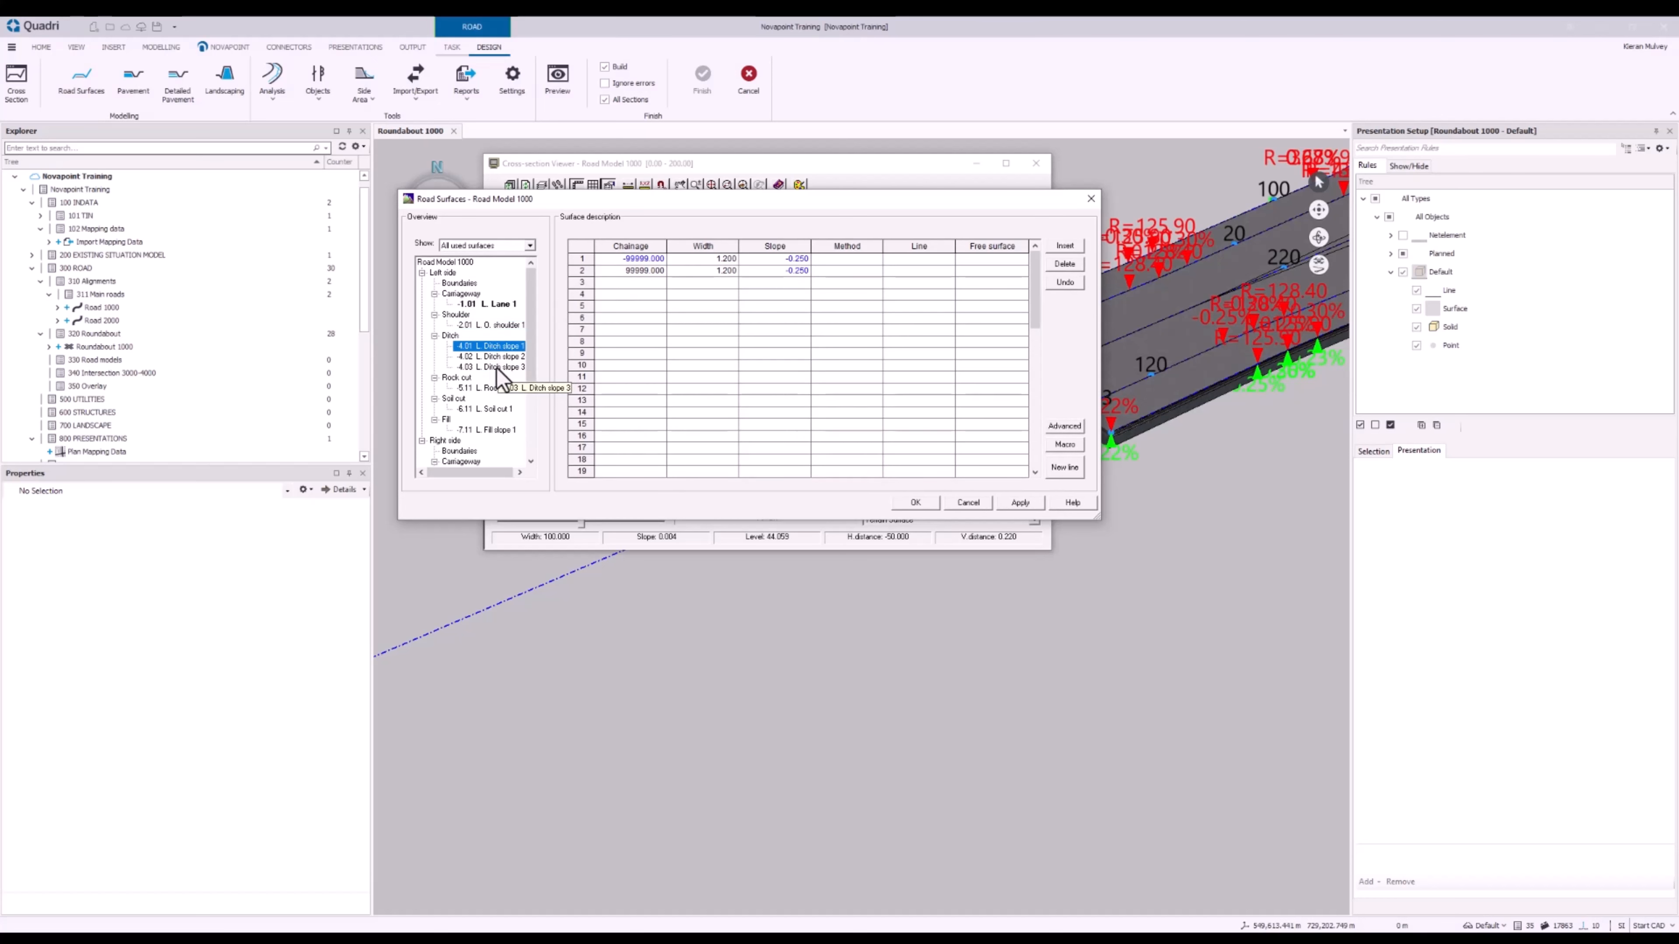
{"action": "left_click", "coordinate": [450, 337]}
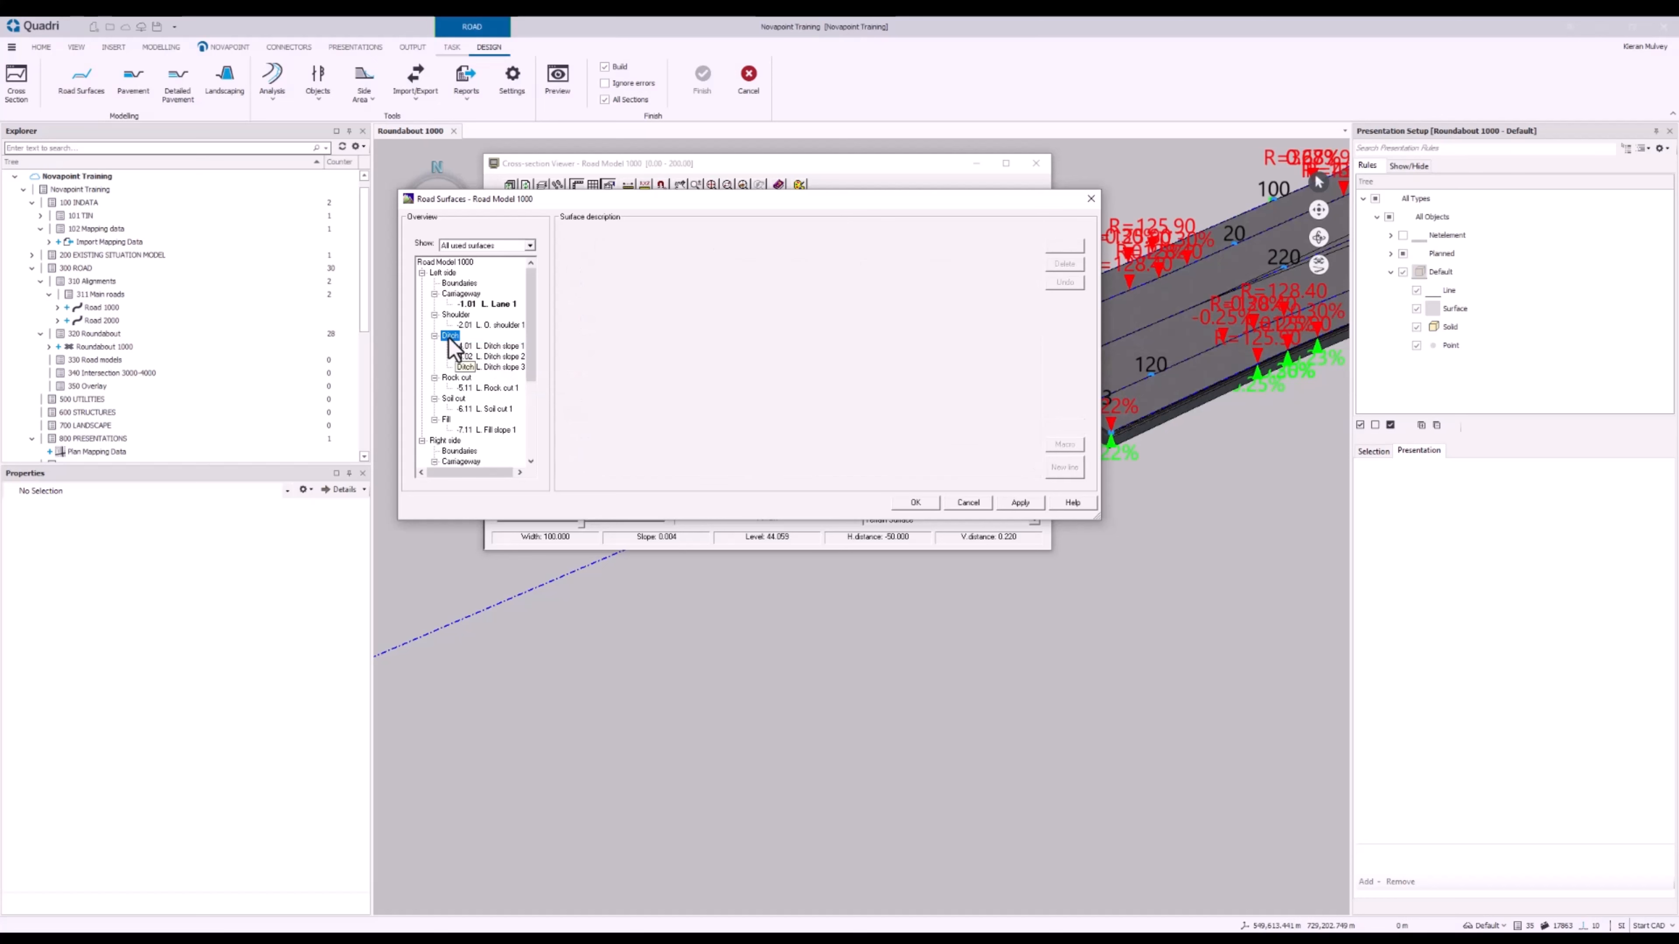
{"action": "right_click", "coordinate": [452, 338]}
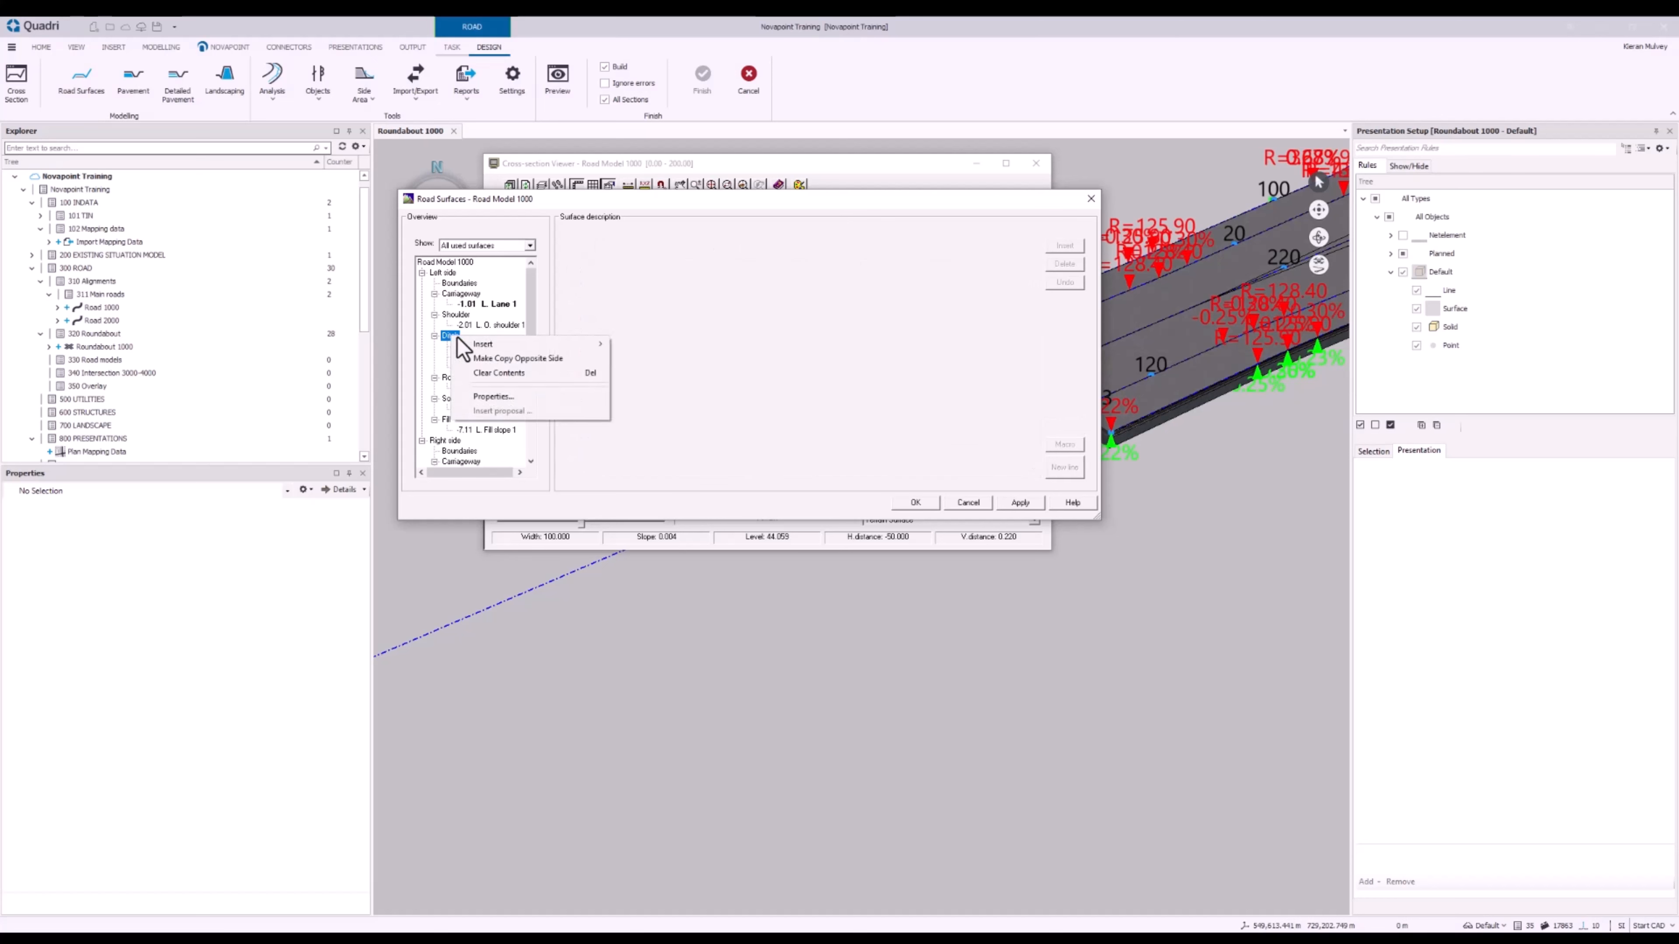
{"action": "mouse_move", "coordinate": [461, 344]}
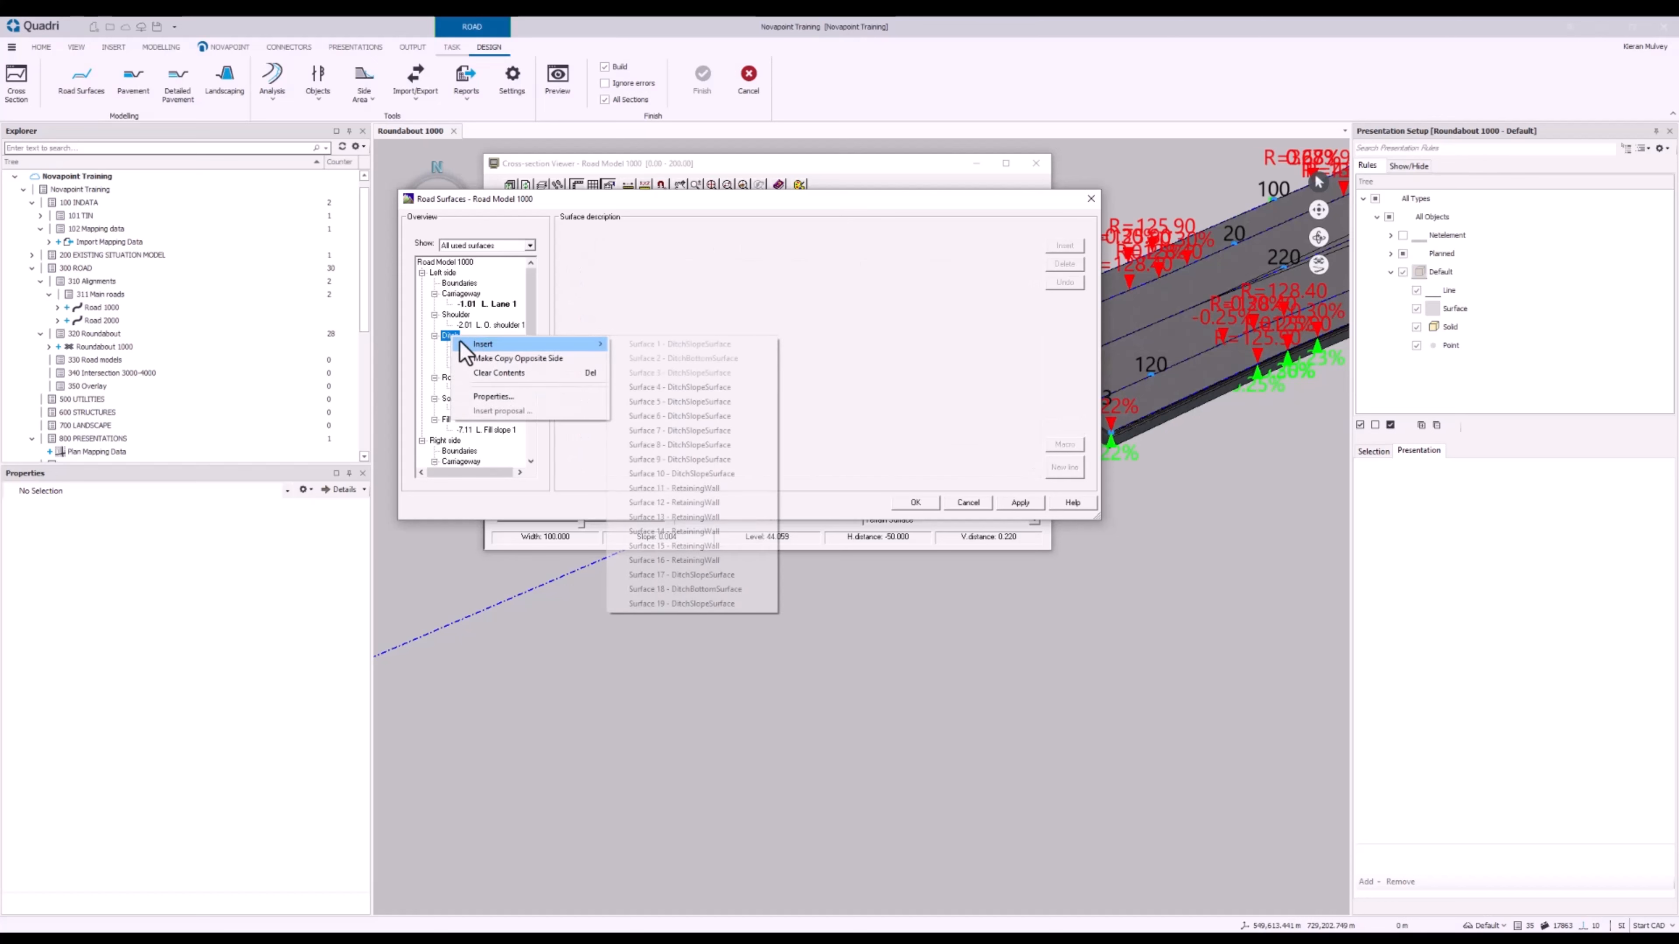
{"action": "left_click", "coordinate": [500, 374]}
{"action": "left_click", "coordinate": [795, 391]}
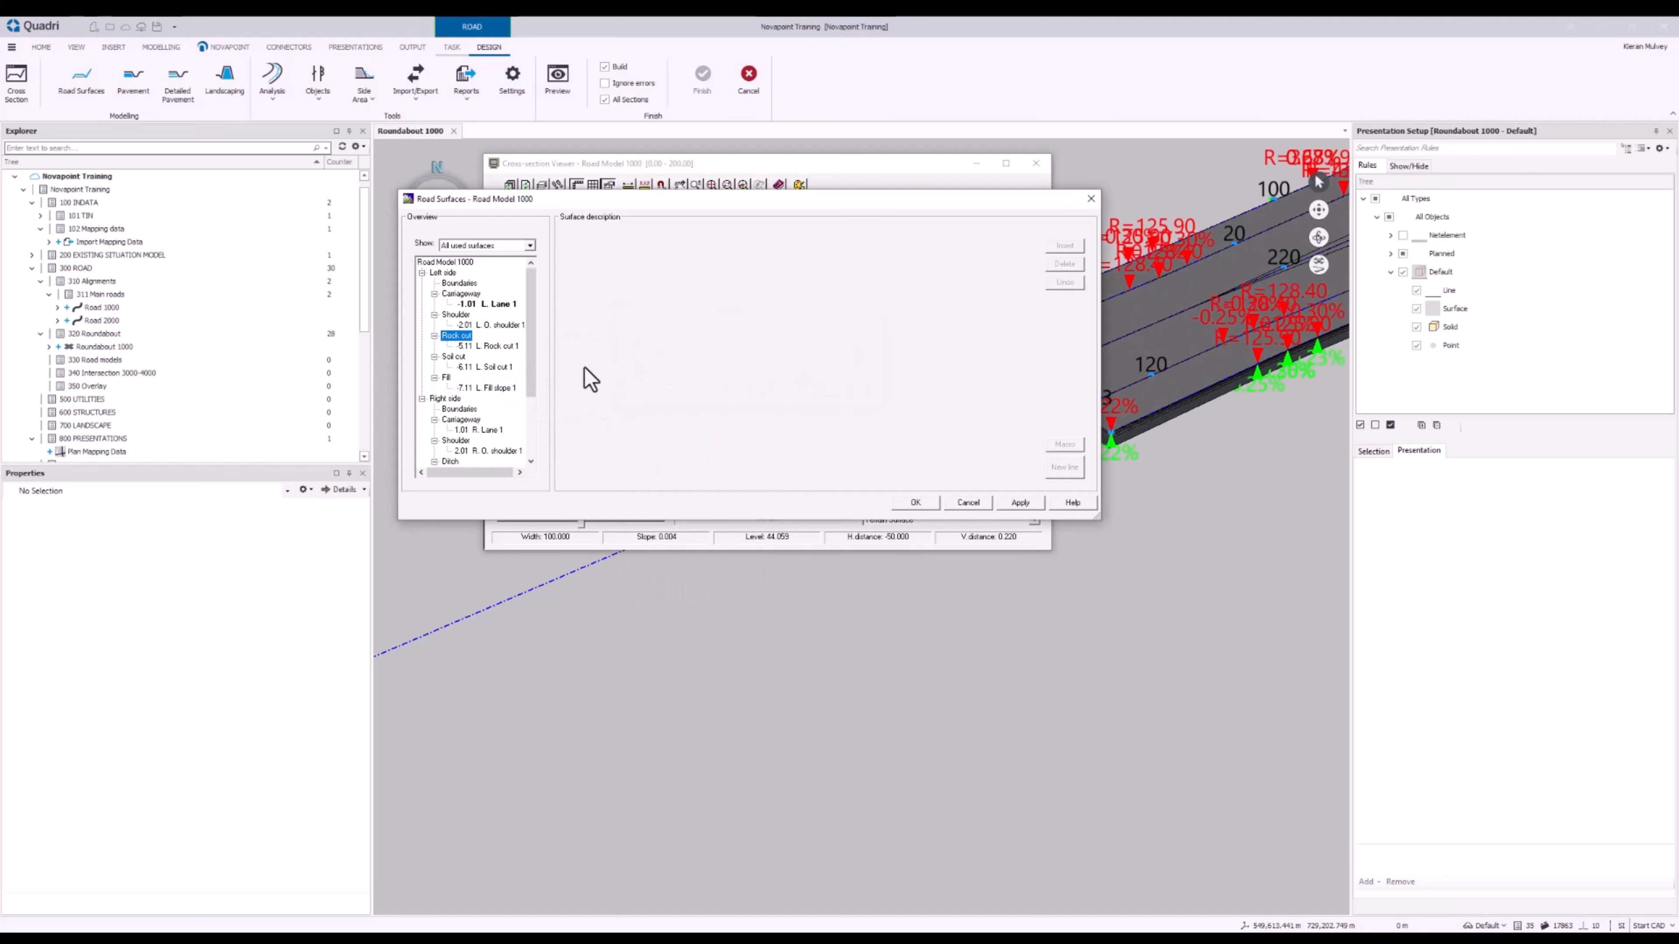
Insert an extra surface group on the left side and open its first surface
{"action": "left_click", "coordinate": [472, 303]}
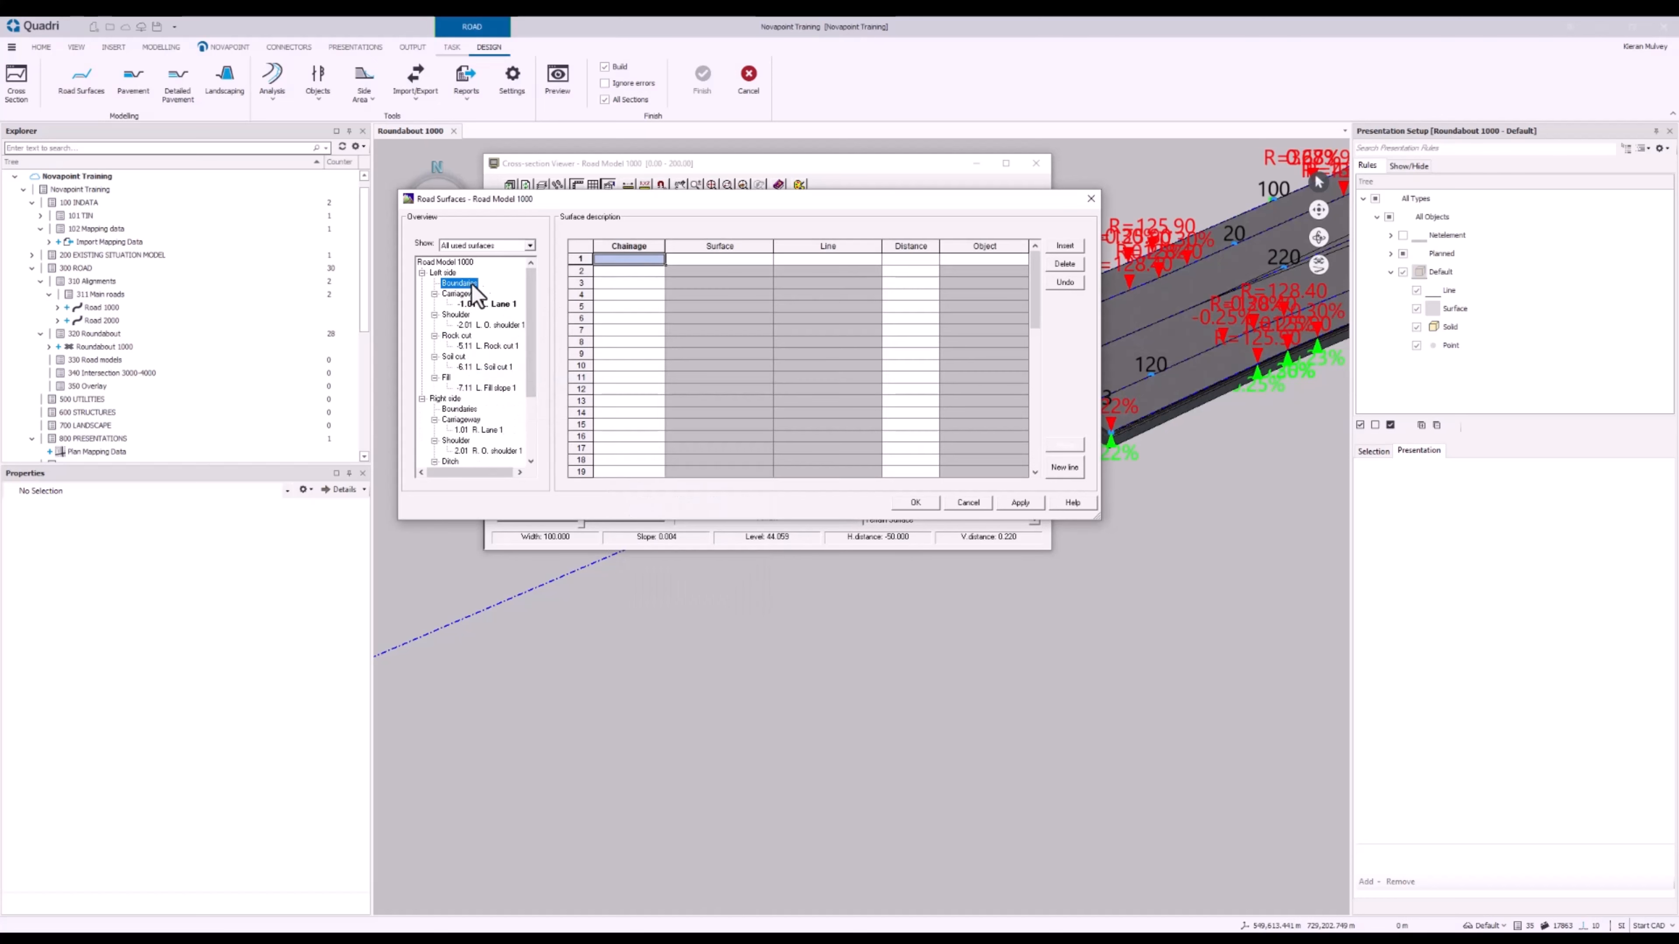
{"action": "left_click", "coordinate": [442, 273]}
{"action": "right_click", "coordinate": [443, 277]}
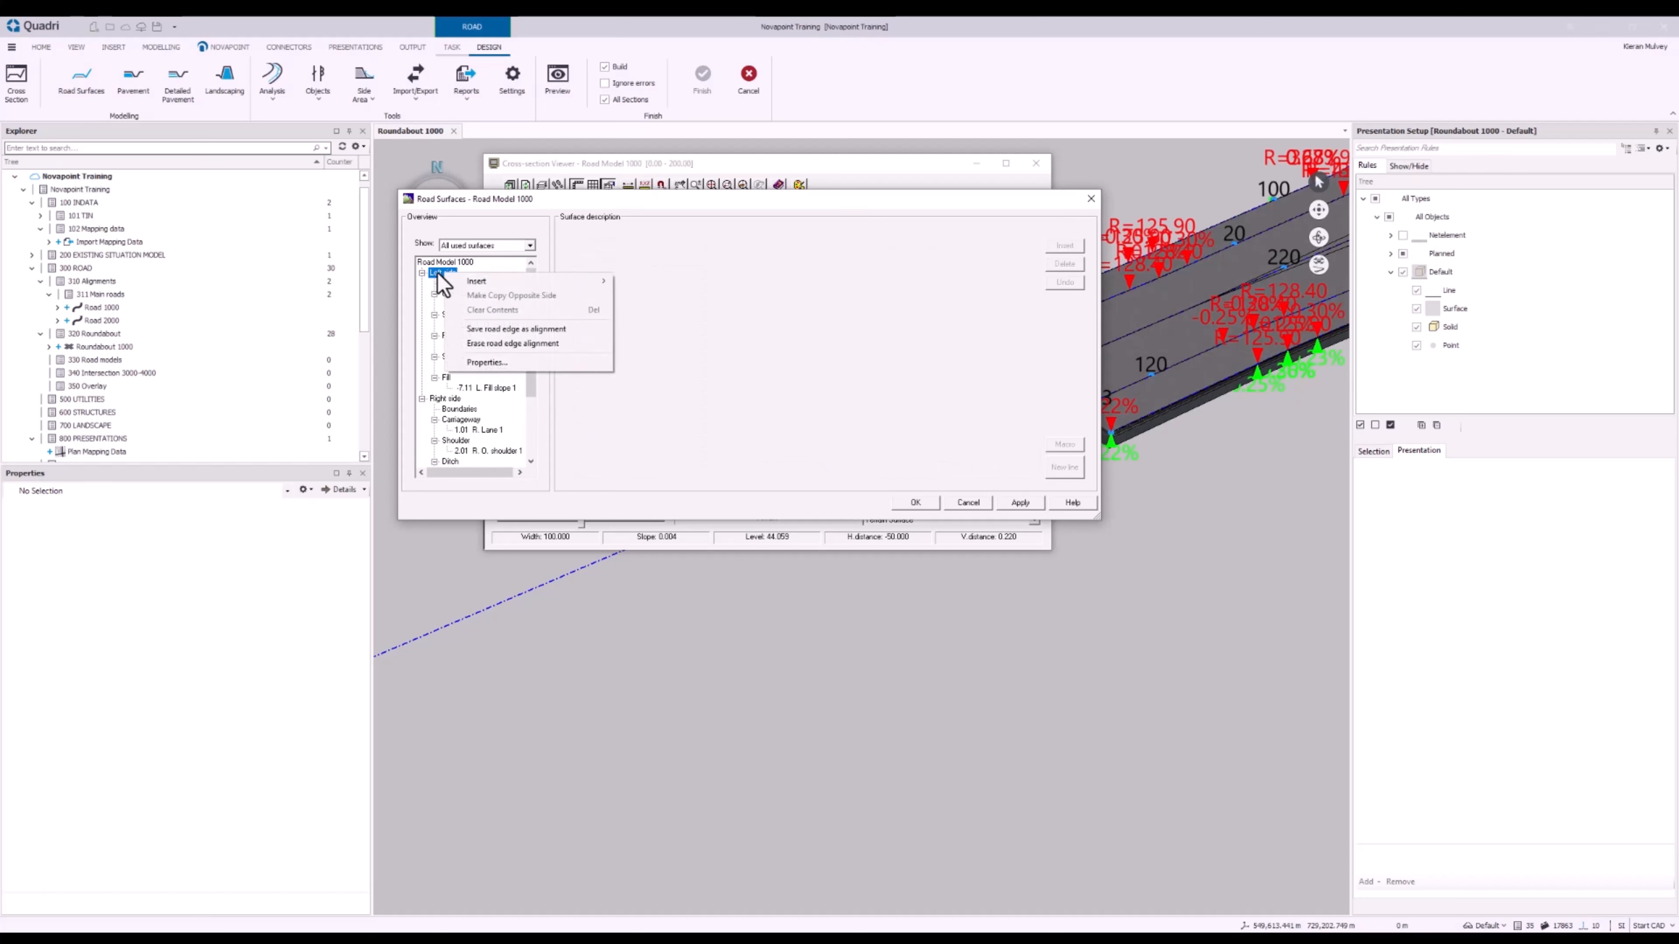
{"action": "left_click", "coordinate": [439, 274]}
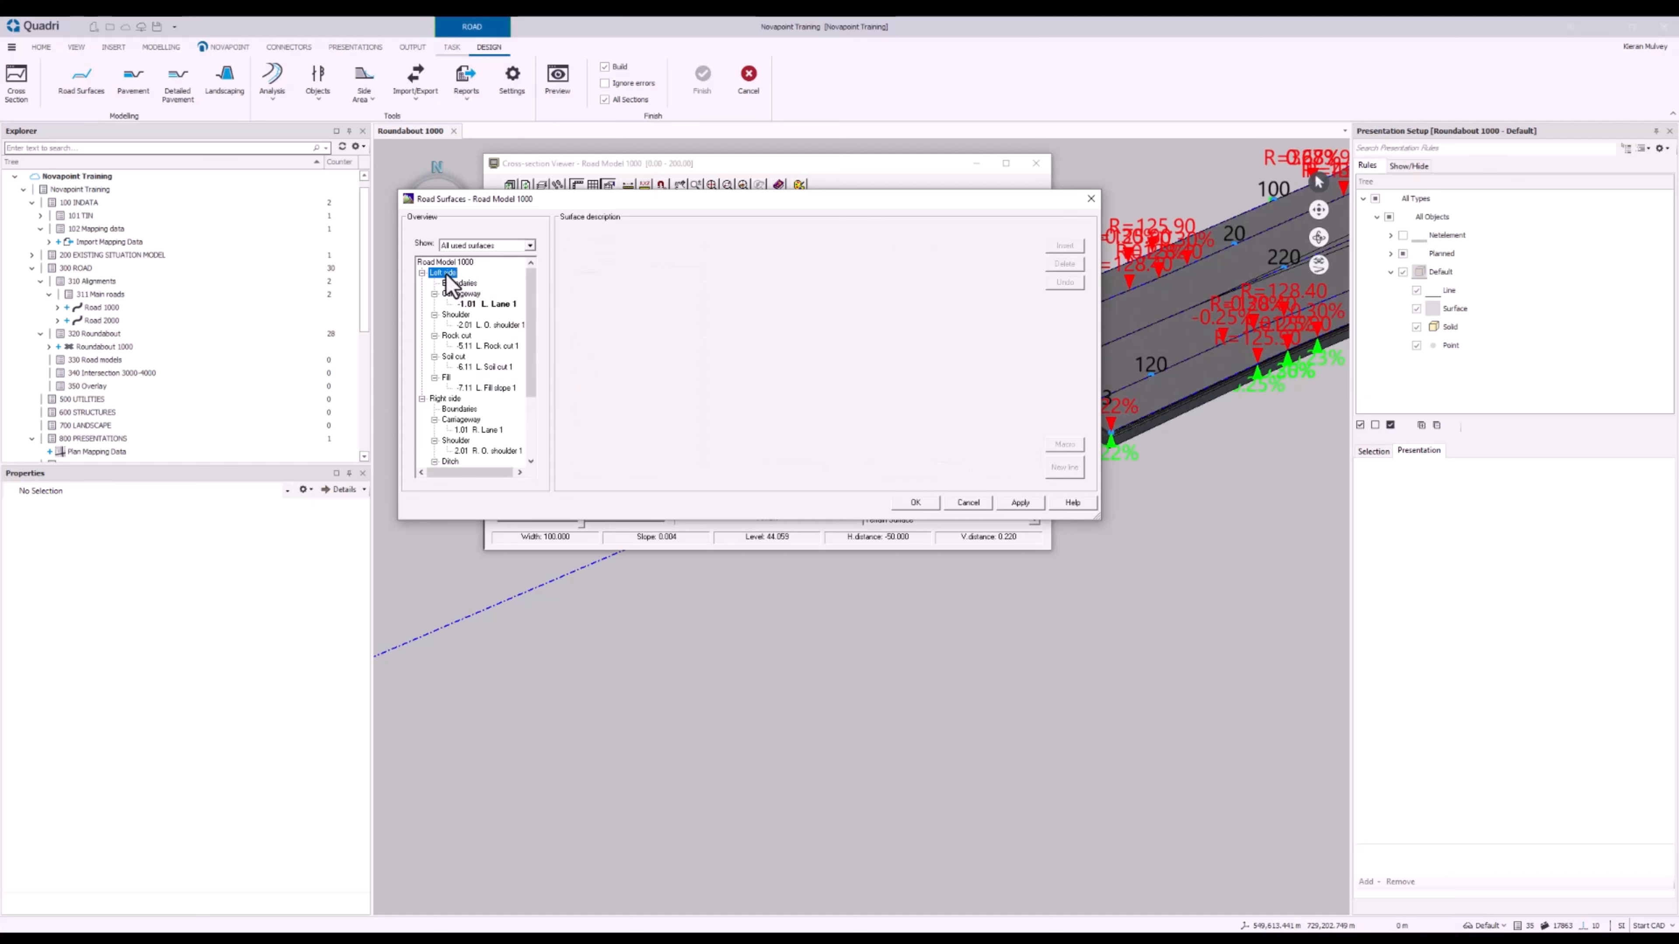
{"action": "right_click", "coordinate": [445, 276]}
{"action": "mouse_move", "coordinate": [482, 283]}
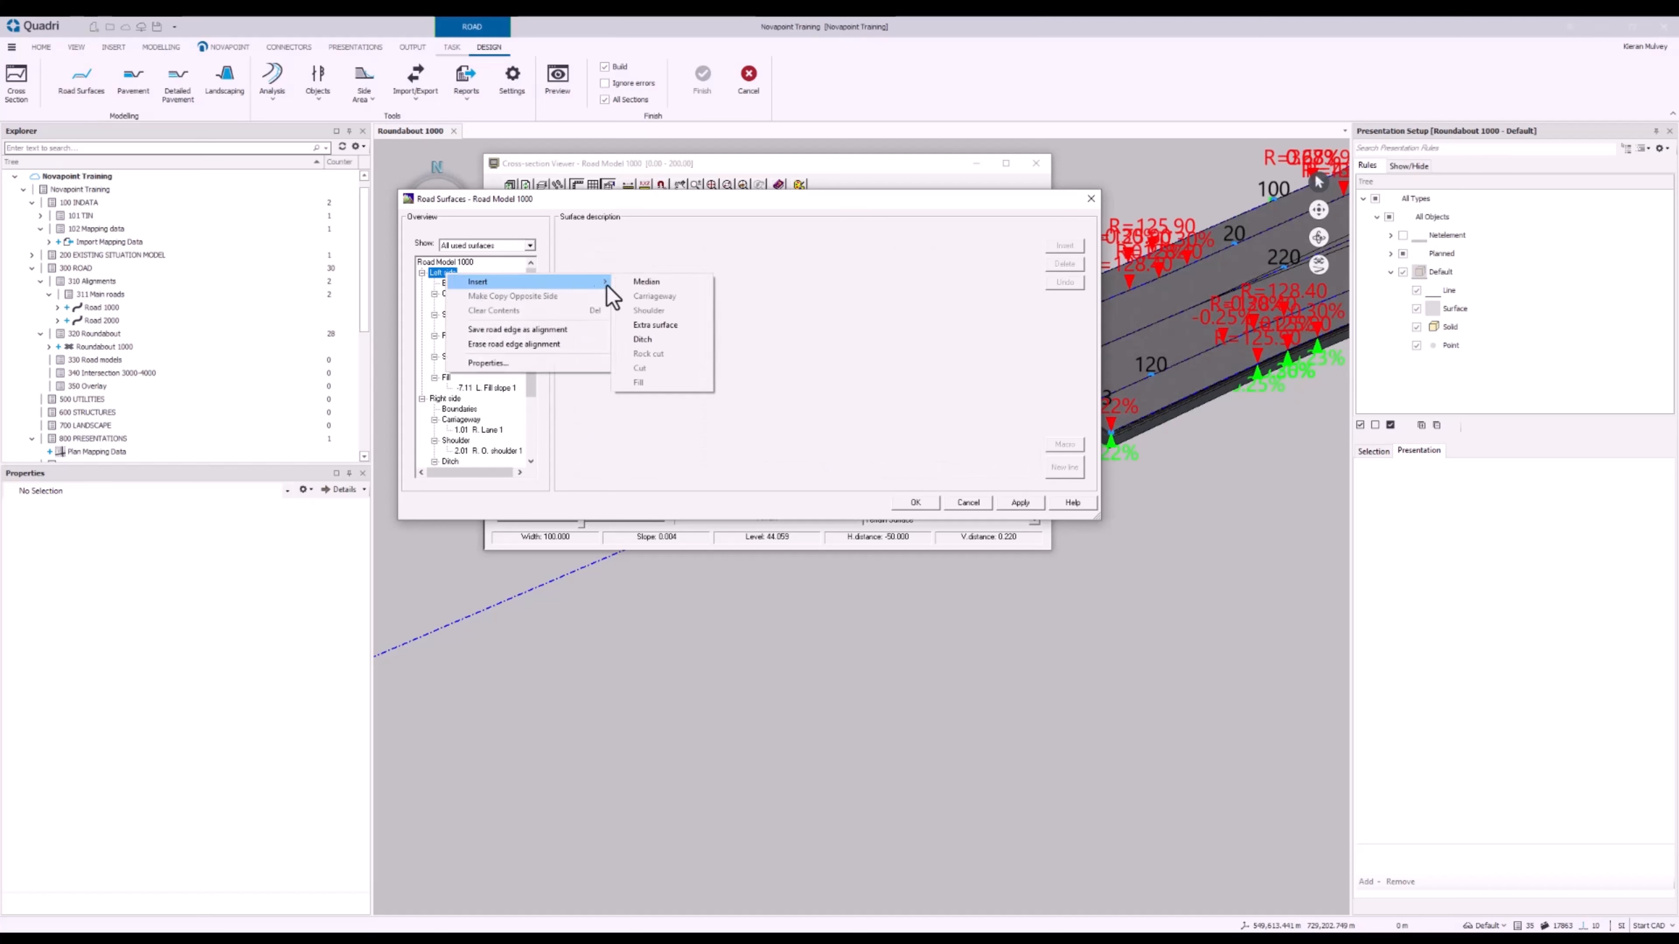
{"action": "left_click", "coordinate": [665, 322]}
{"action": "left_click", "coordinate": [492, 347]}
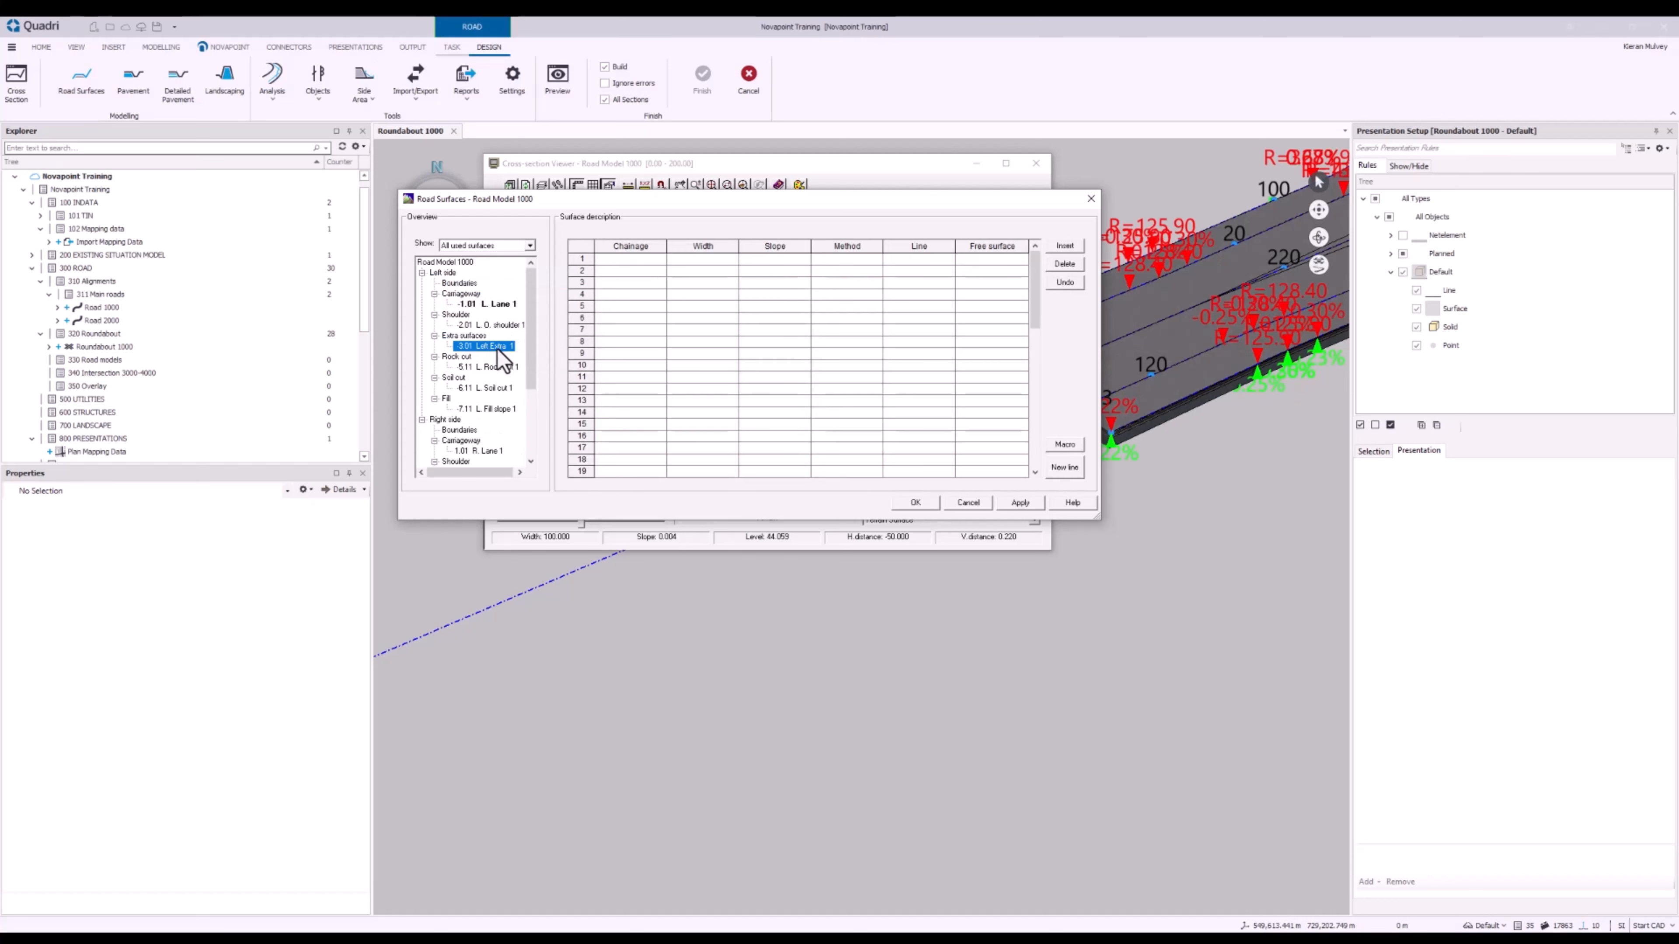
Delete the first left extra surface and reinsert it as Surface 1 - DitchSlopeSurface
{"action": "key", "text": "Delete"}
{"action": "right_click", "coordinate": [472, 337]}
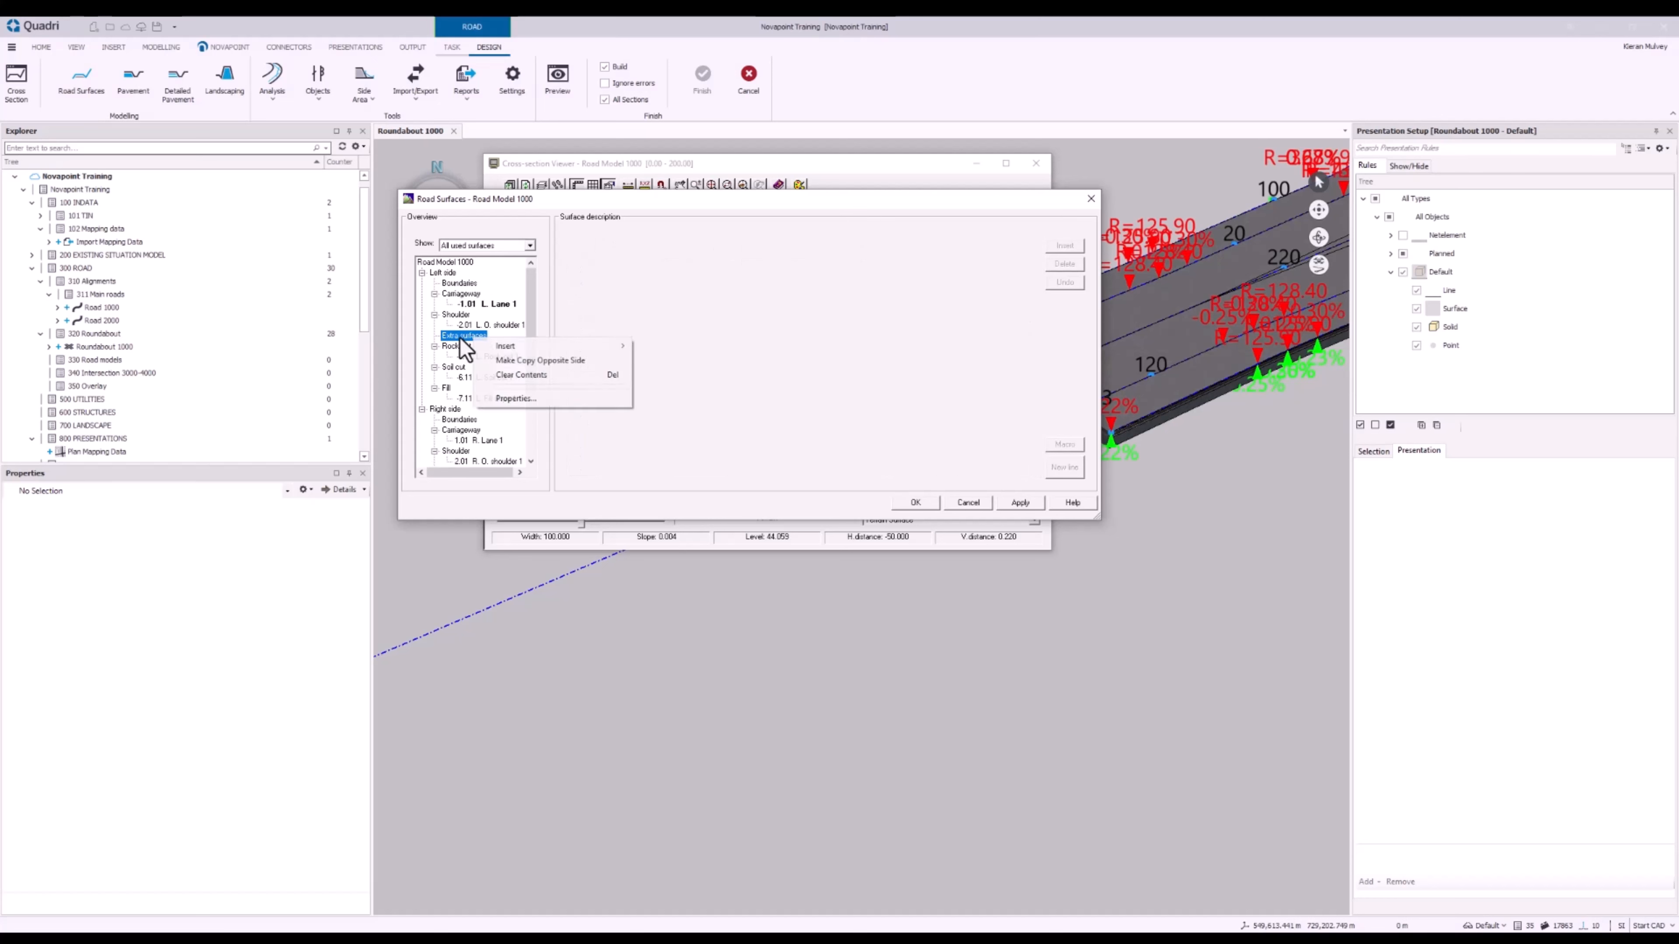
{"action": "mouse_move", "coordinate": [594, 349]}
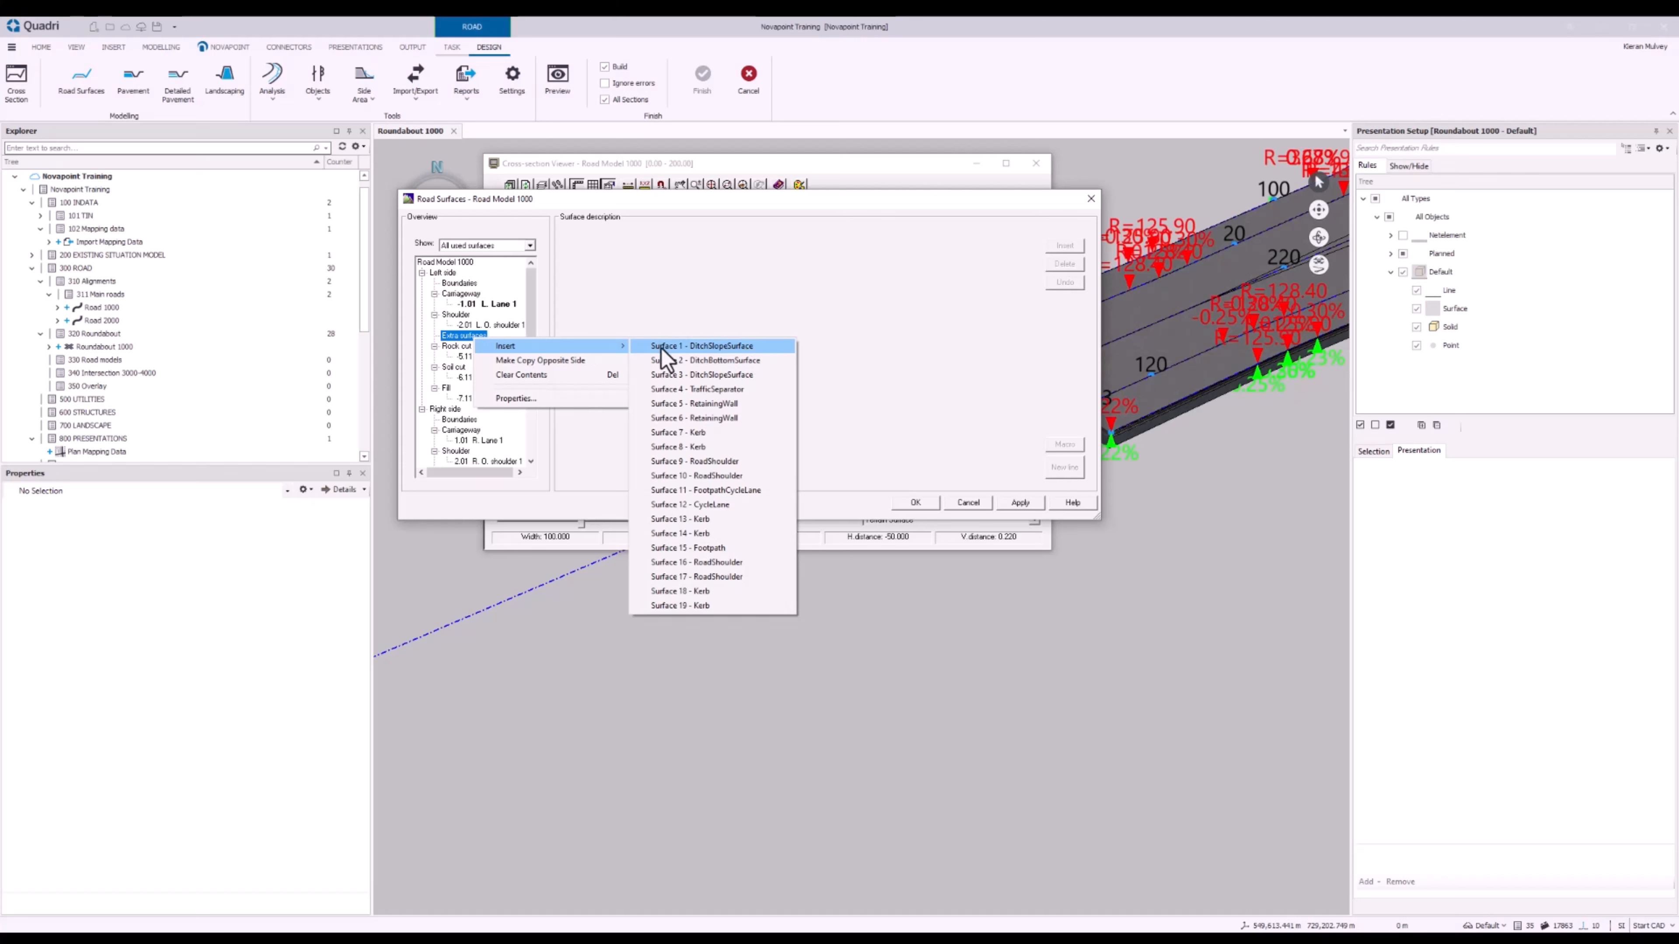
{"action": "left_click", "coordinate": [709, 347]}
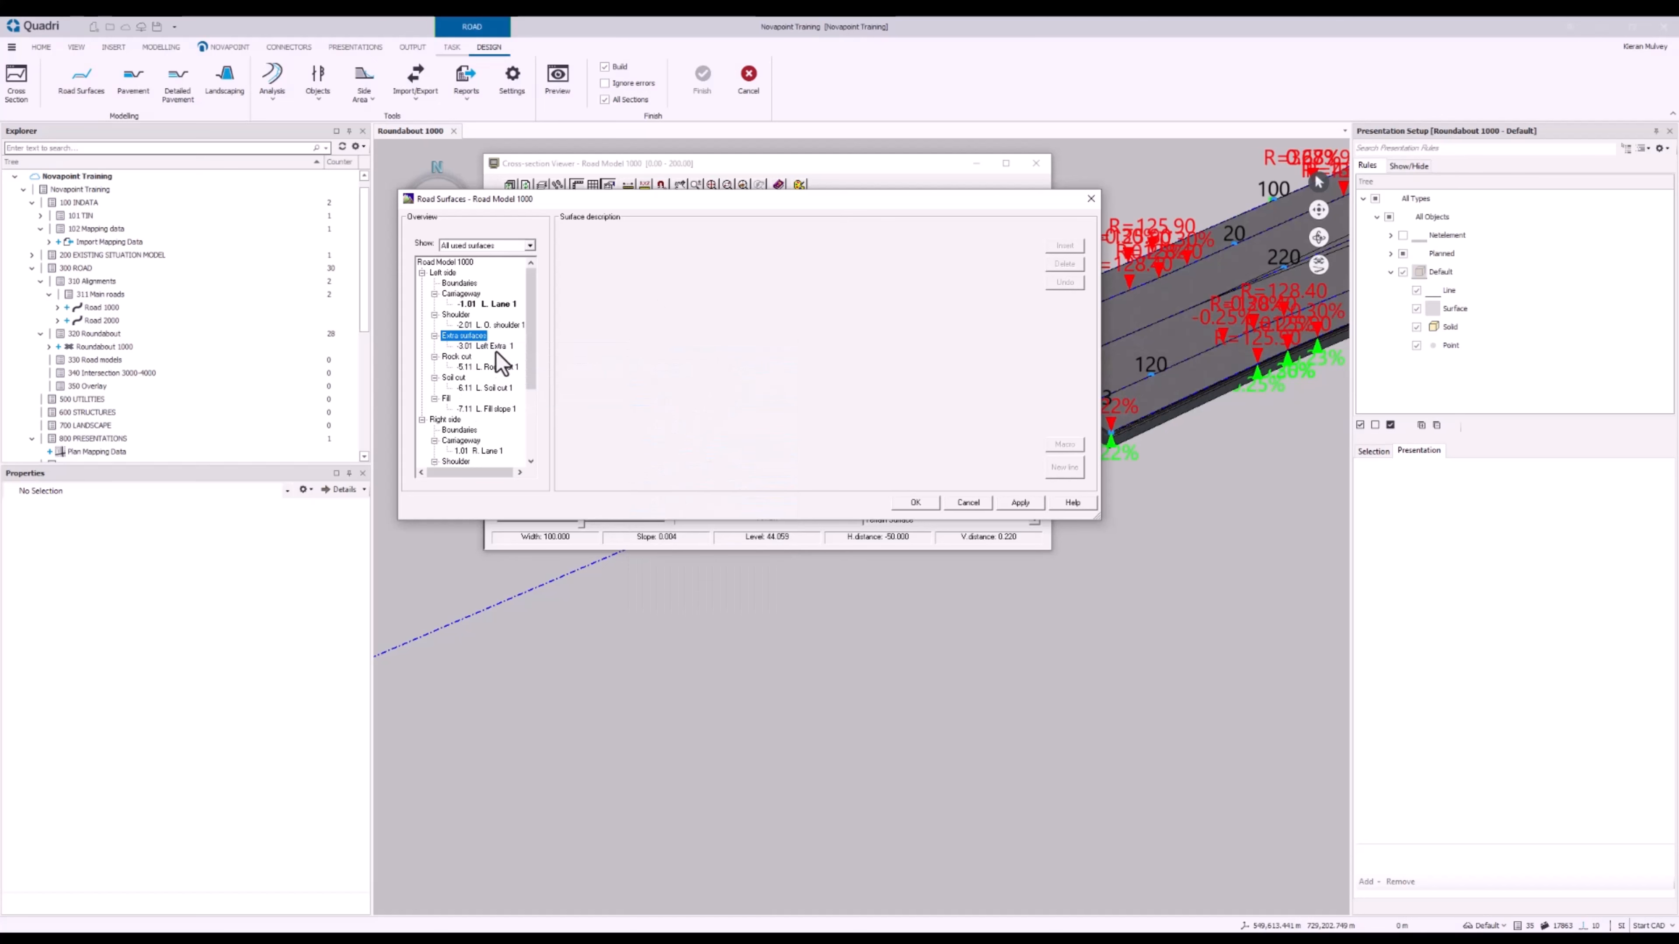
Enter start and end chainages of 0 and 9999 for the first left extra surface
{"action": "left_click", "coordinate": [612, 261]}
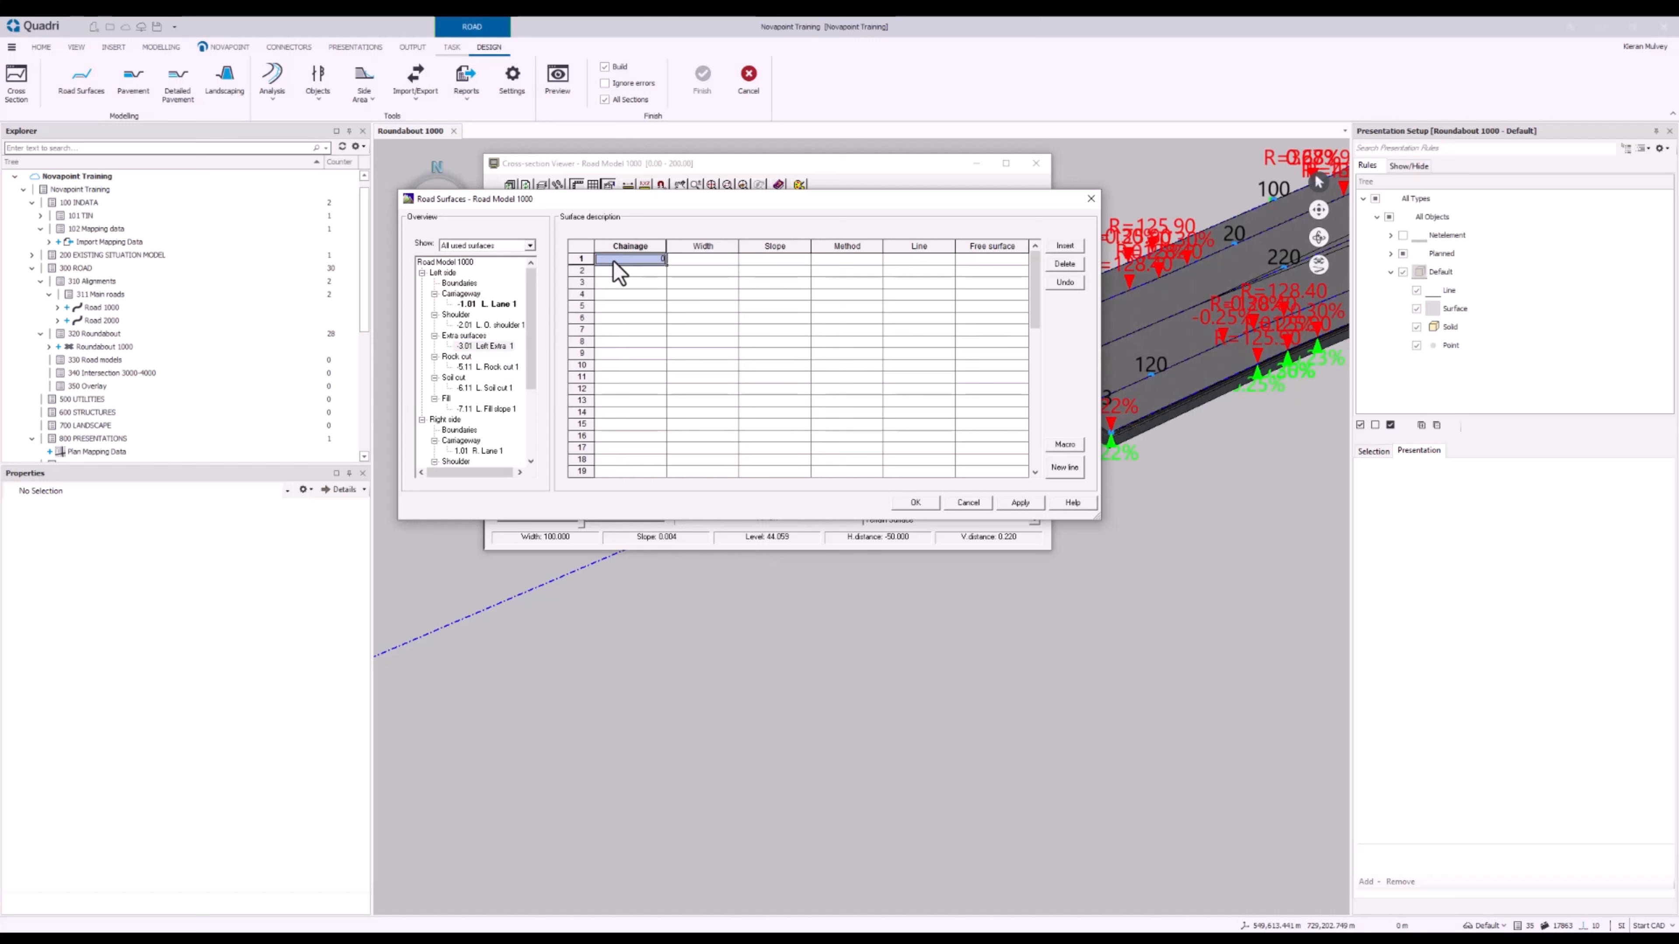
{"action": "key", "text": "Return"}
{"action": "type", "text": "9999"}
{"action": "key", "text": "Return"}
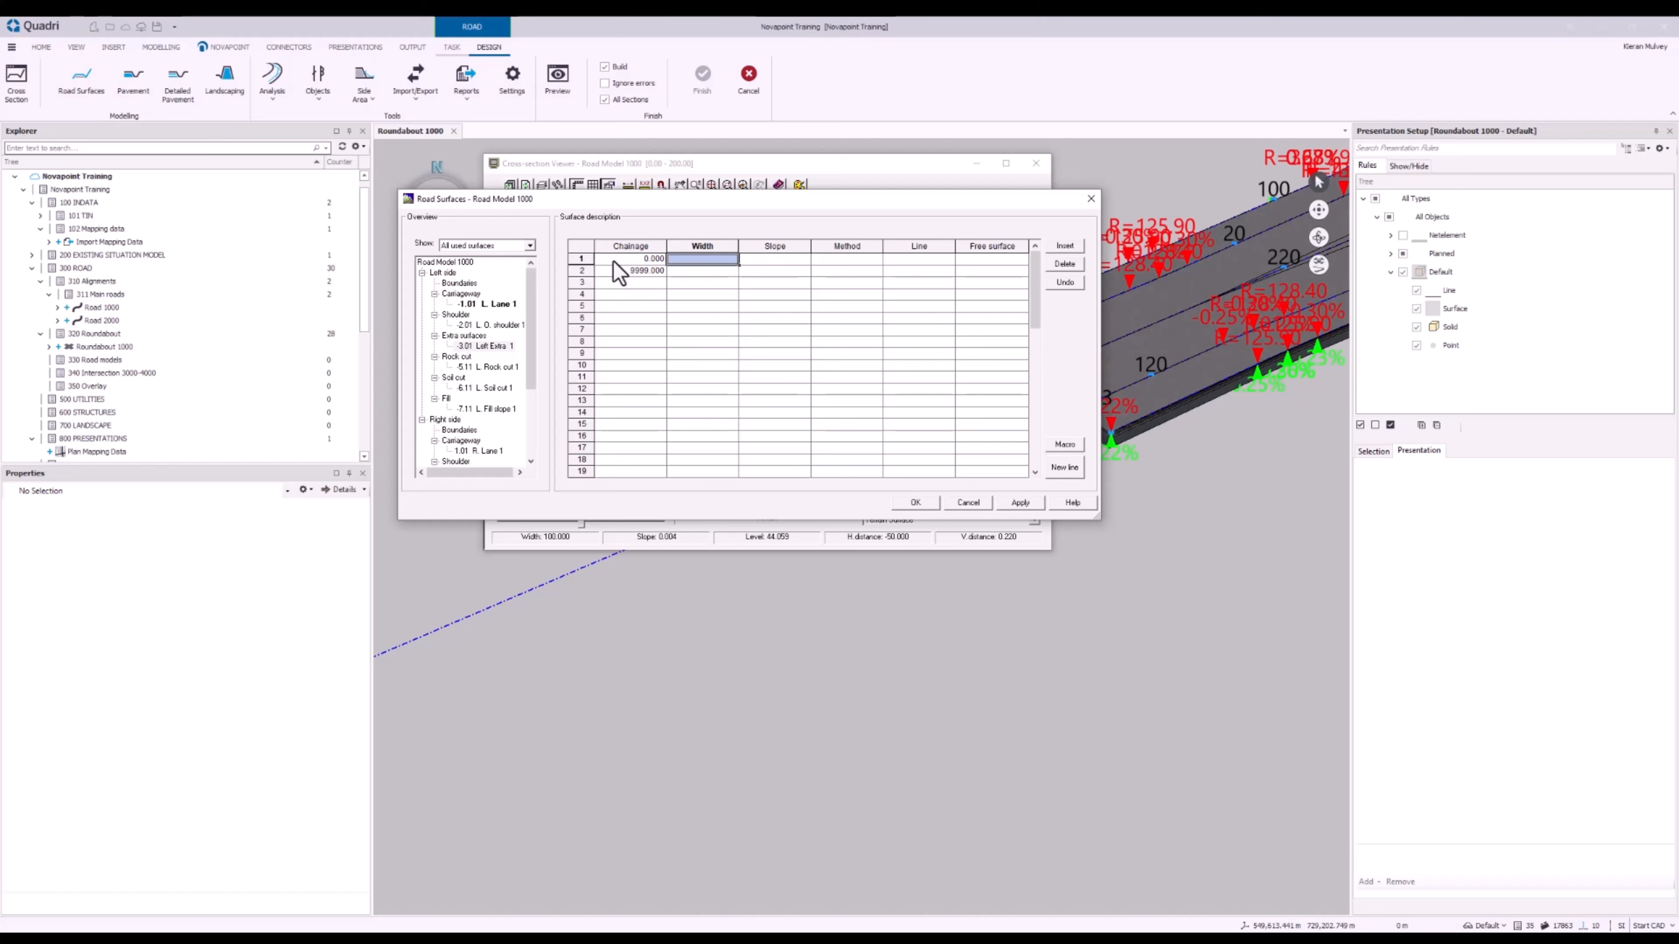
Set the first left extra surface to width 0.5 and slope -0.2 at chainage 0
{"action": "left_click", "coordinate": [614, 261]}
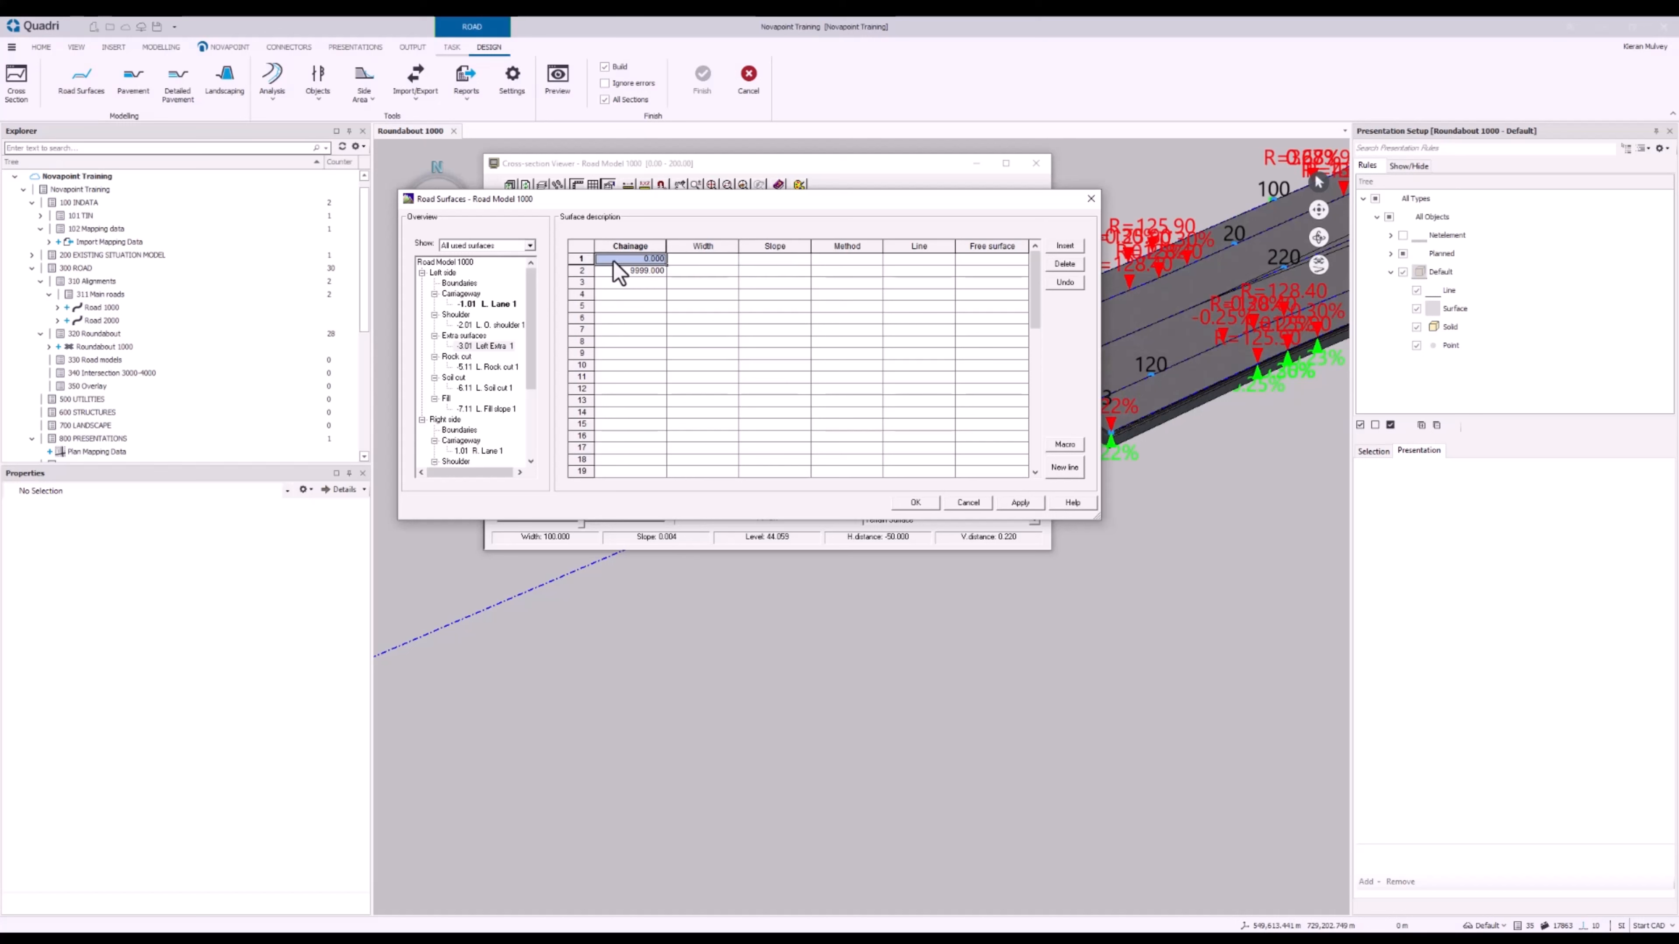
{"action": "key", "text": "Down"}
{"action": "key", "text": "Right"}
{"action": "key", "text": "Up"}
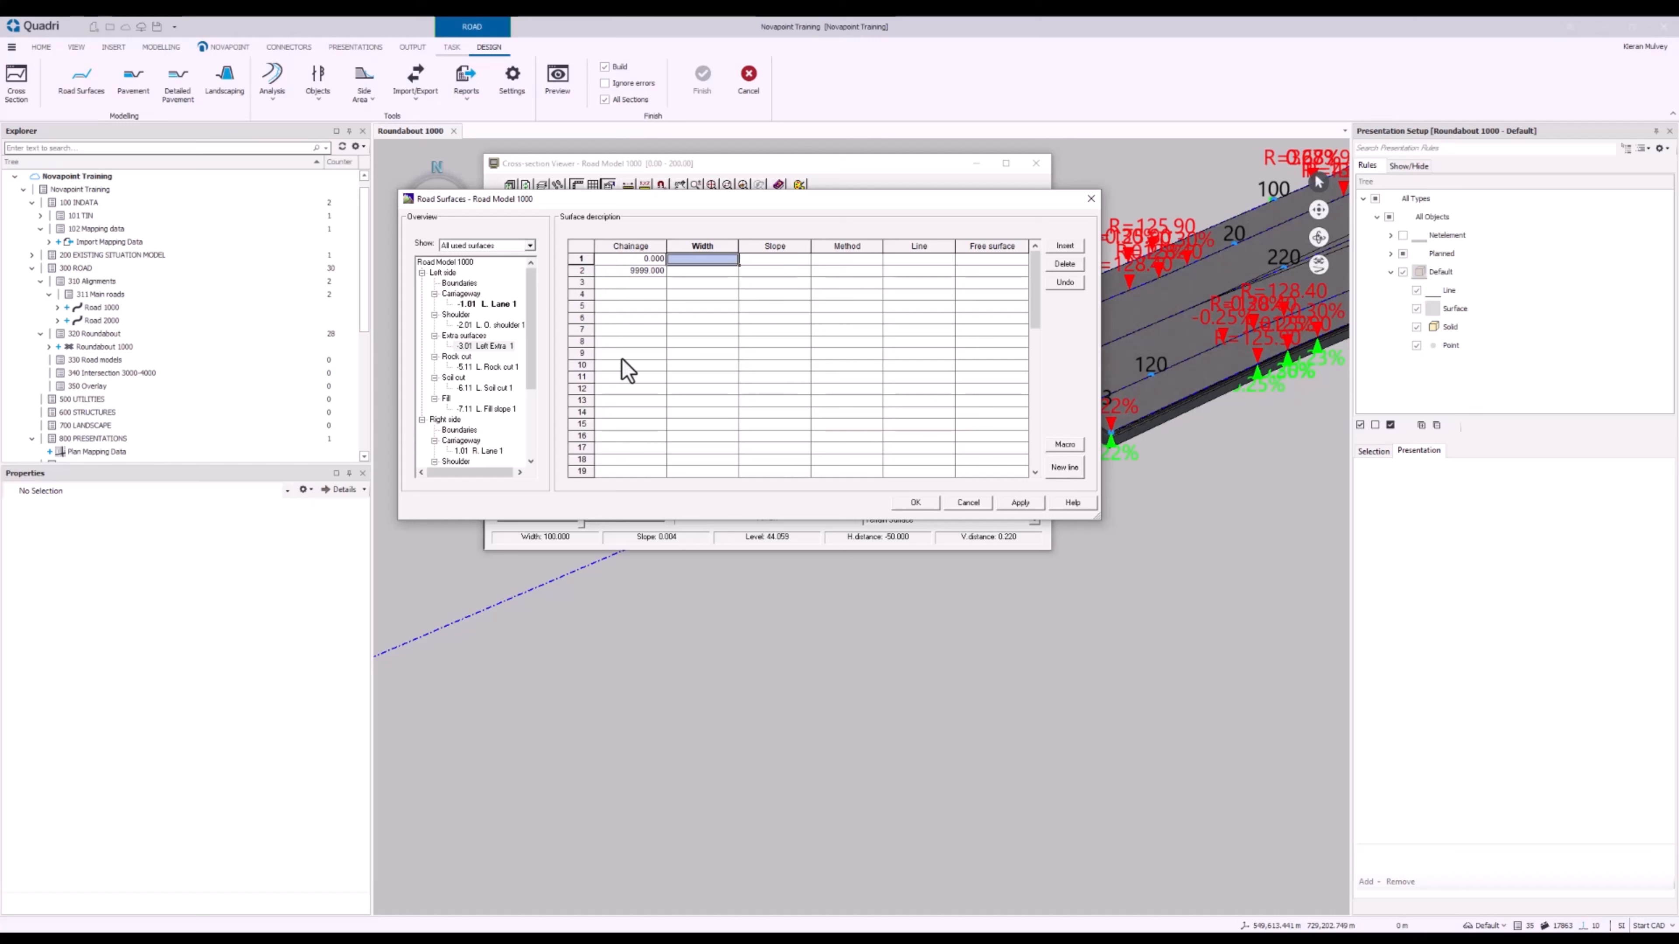
{"action": "type", "text": "0.5"}
{"action": "key", "text": "Tab"}
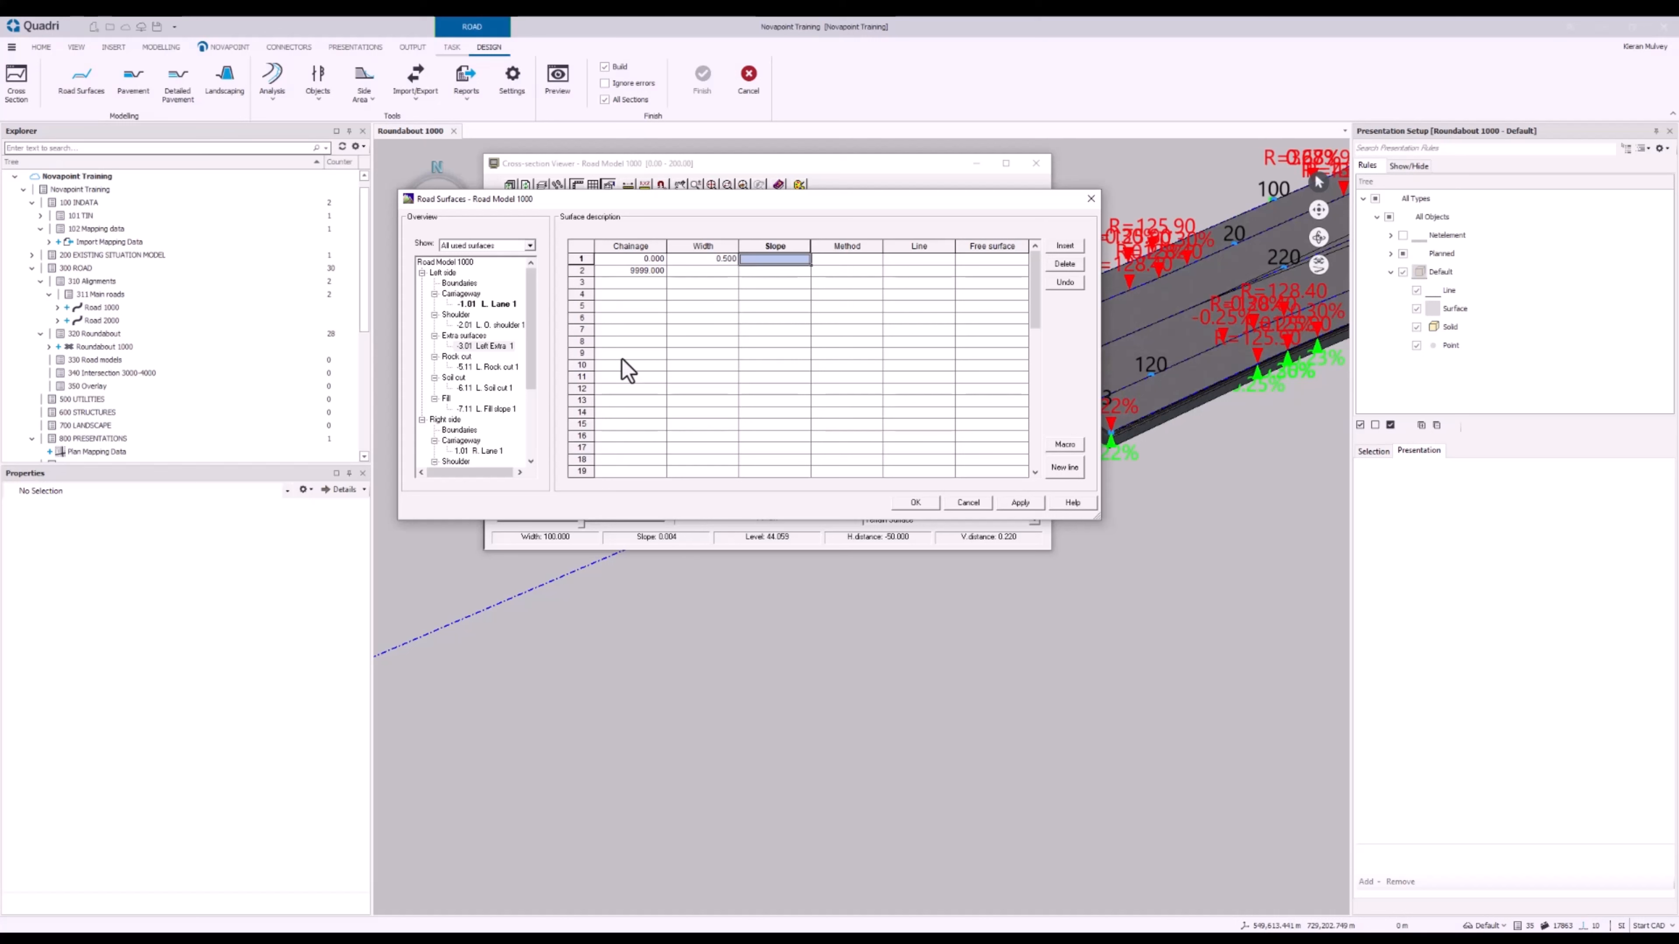
{"action": "type", "text": "-0.2"}
{"action": "key", "text": "Tab"}
{"action": "key", "text": "shift+Tab"}
{"action": "key", "text": "shift+Tab"}
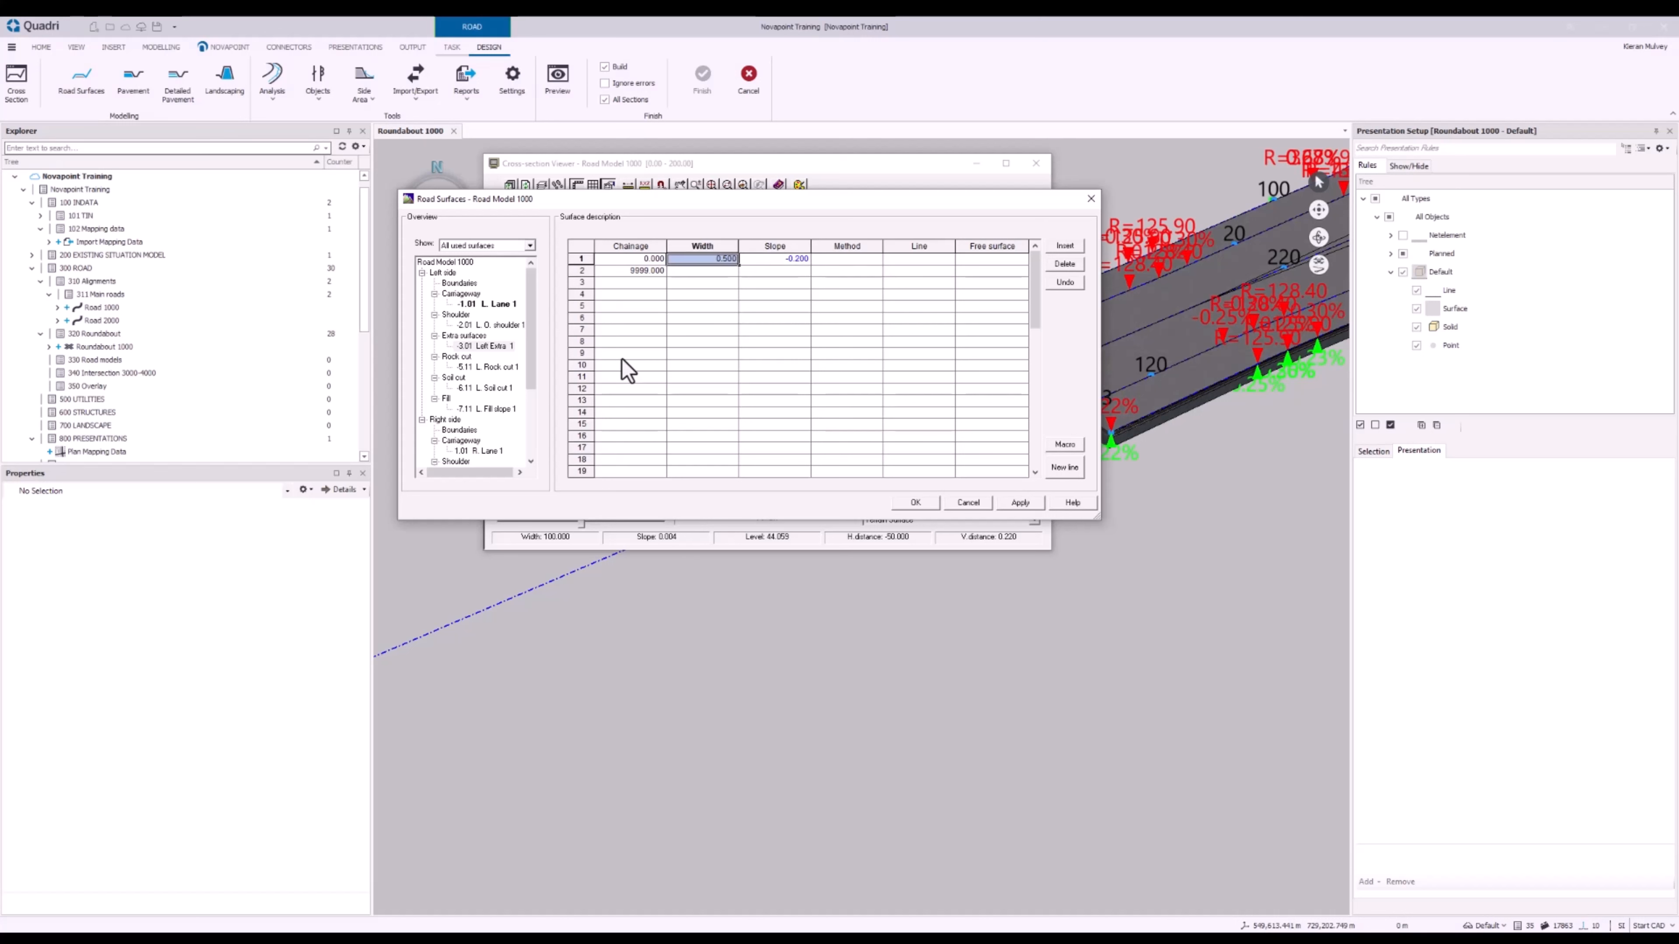
Give the chainage 9999 row of the first left extra surface the same 0.500 width and -0.200 slope
{"action": "key", "text": "Down"}
{"action": "type", "text": "0.500"}
{"action": "key", "text": "Right"}
{"action": "key", "text": "Up"}
{"action": "key", "text": "ctrl+c"}
{"action": "key", "text": "Down"}
{"action": "key", "text": "ctrl+v"}
{"action": "key", "text": "Down"}
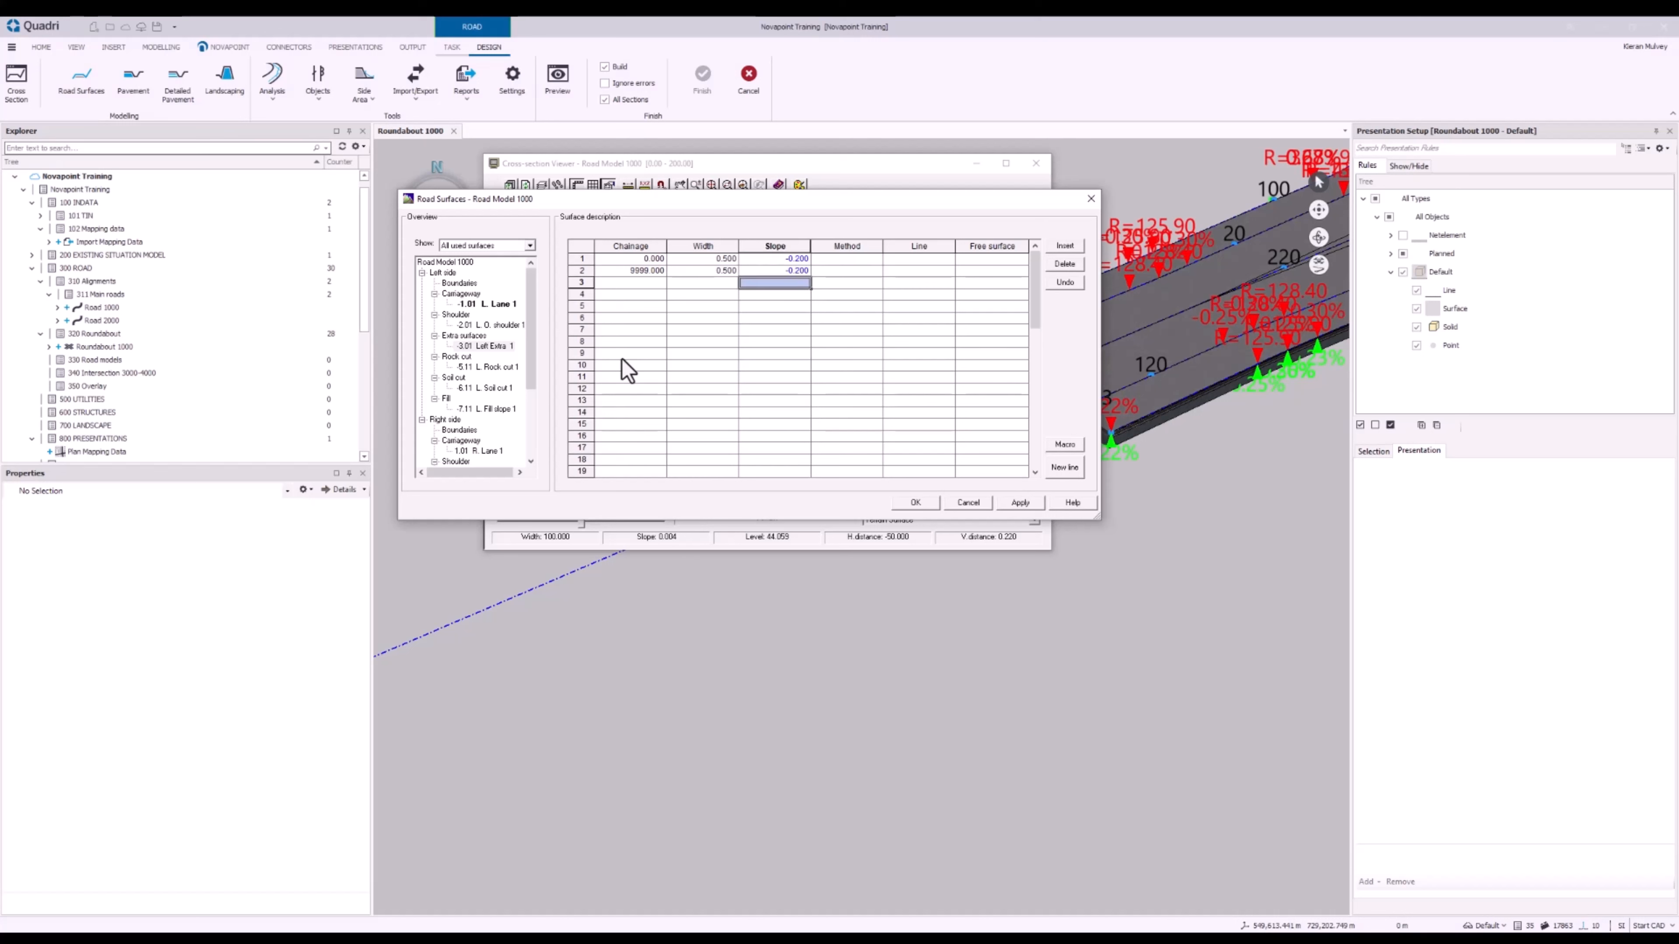
{"action": "left_click", "coordinate": [716, 260]}
{"action": "key", "text": "Right"}
{"action": "key", "text": "Down"}
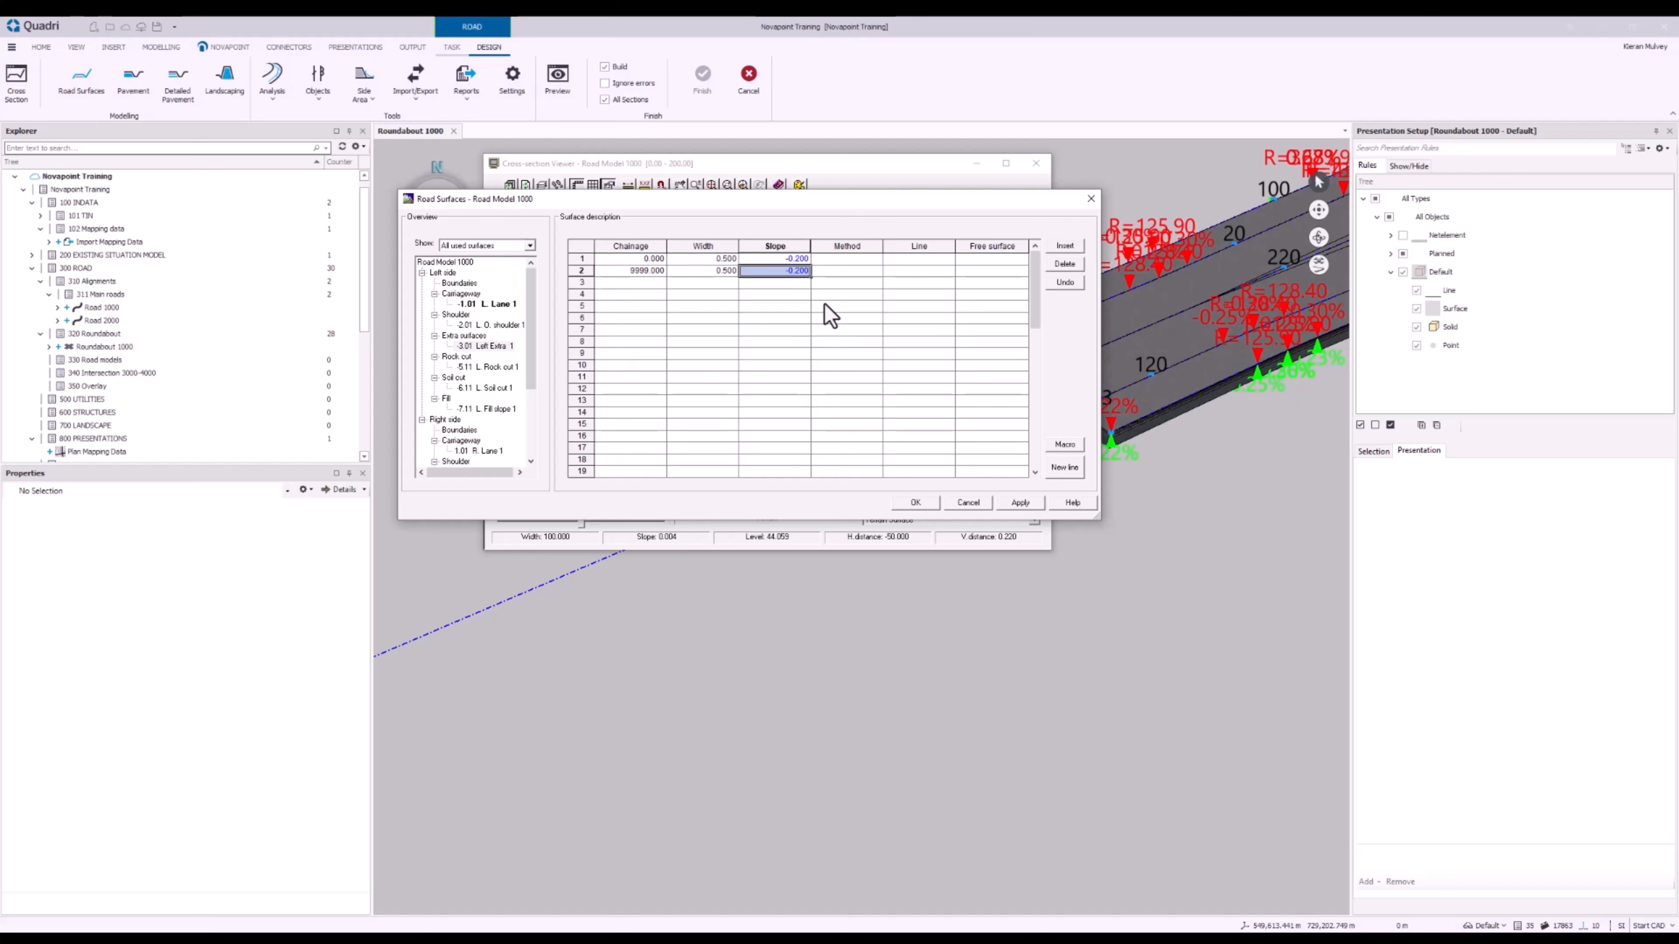
{"action": "key", "text": "Left"}
{"action": "key", "text": "Up"}
{"action": "key", "text": "Right"}
{"action": "key", "text": "Down"}
{"action": "key", "text": "Down"}
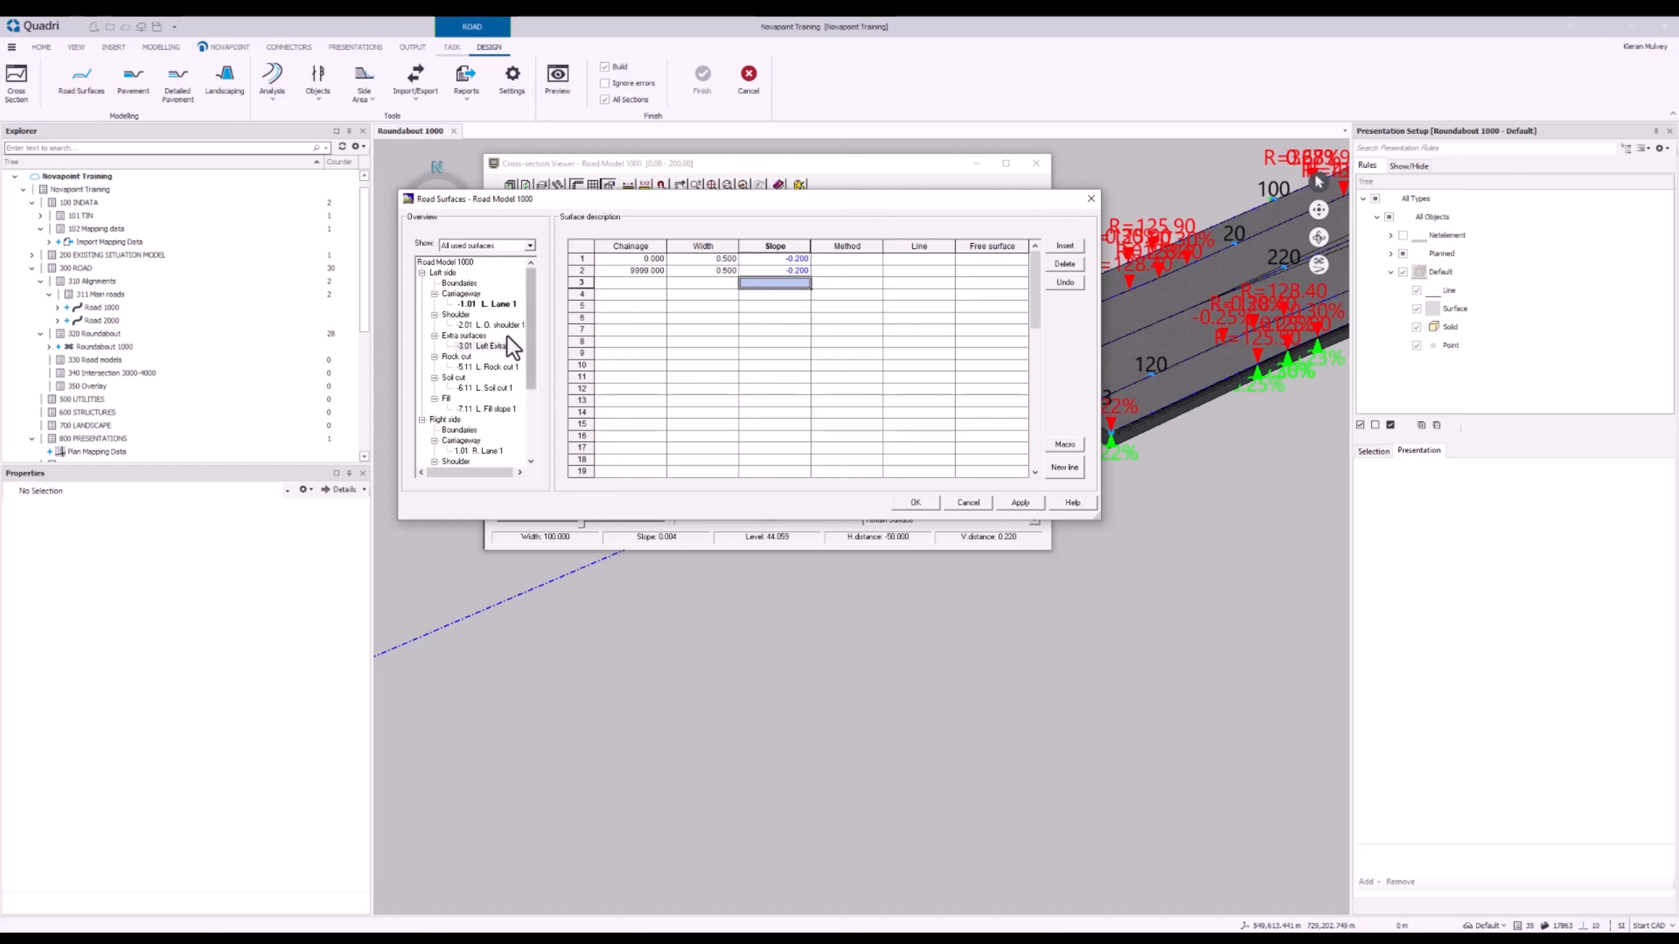
Insert Surface 2 - DitchBottomSurface among the left extra surfaces and open its empty surface description
{"action": "right_click", "coordinate": [478, 337]}
{"action": "mouse_move", "coordinate": [512, 358]}
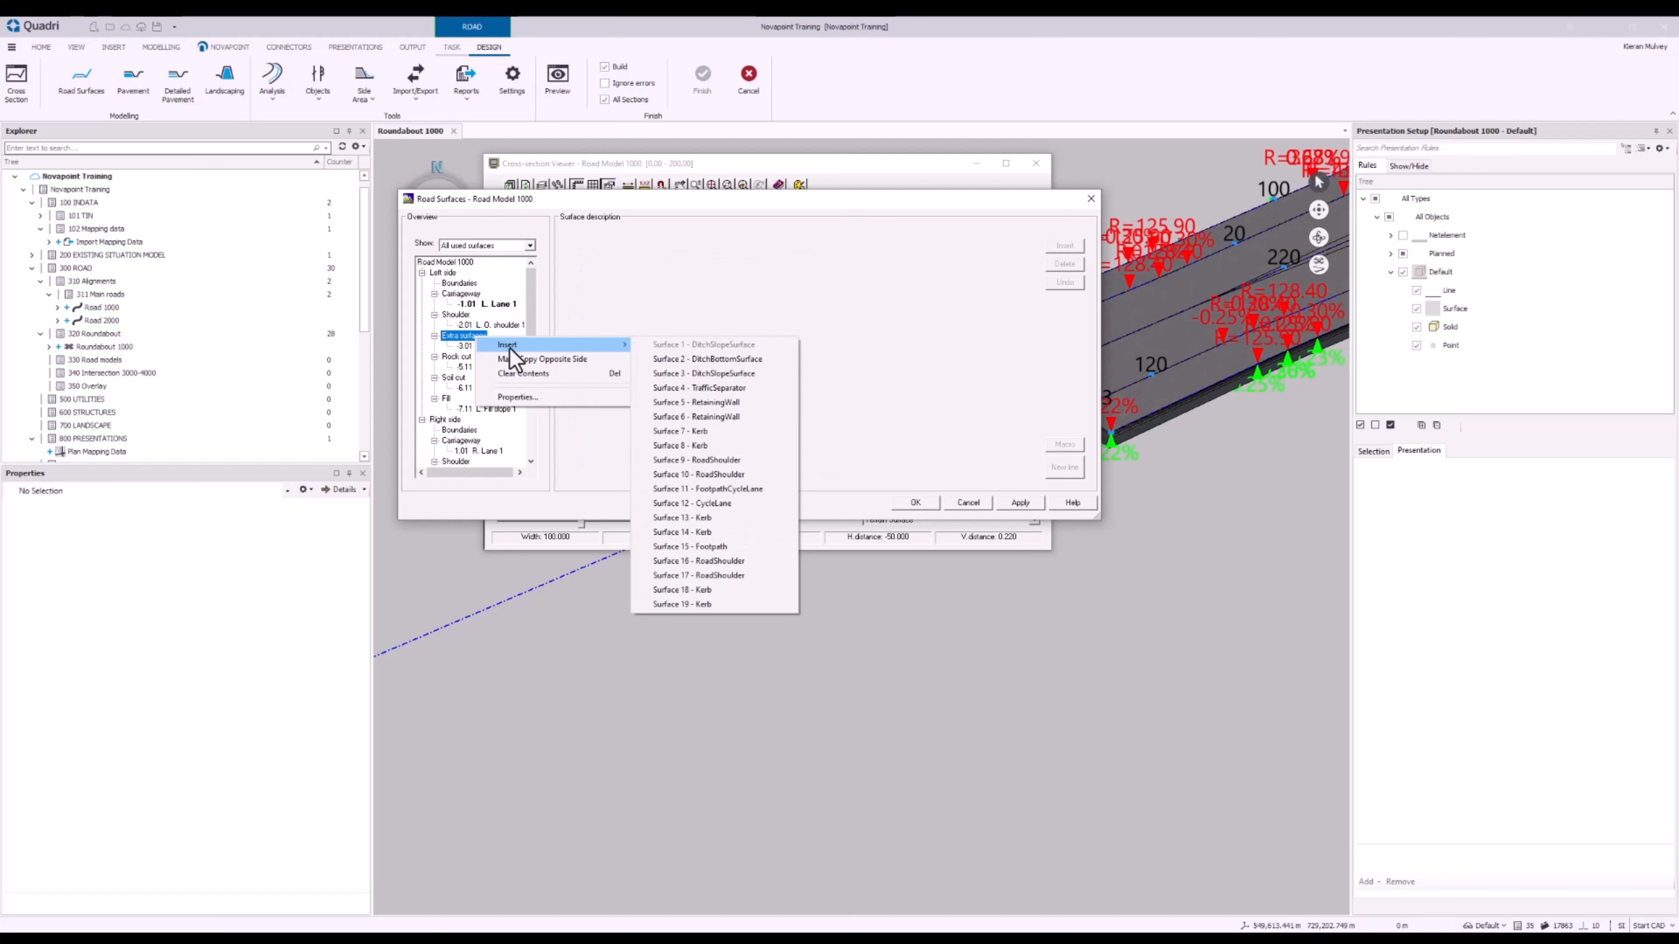
{"action": "left_click", "coordinate": [669, 363]}
{"action": "left_click", "coordinate": [504, 358]}
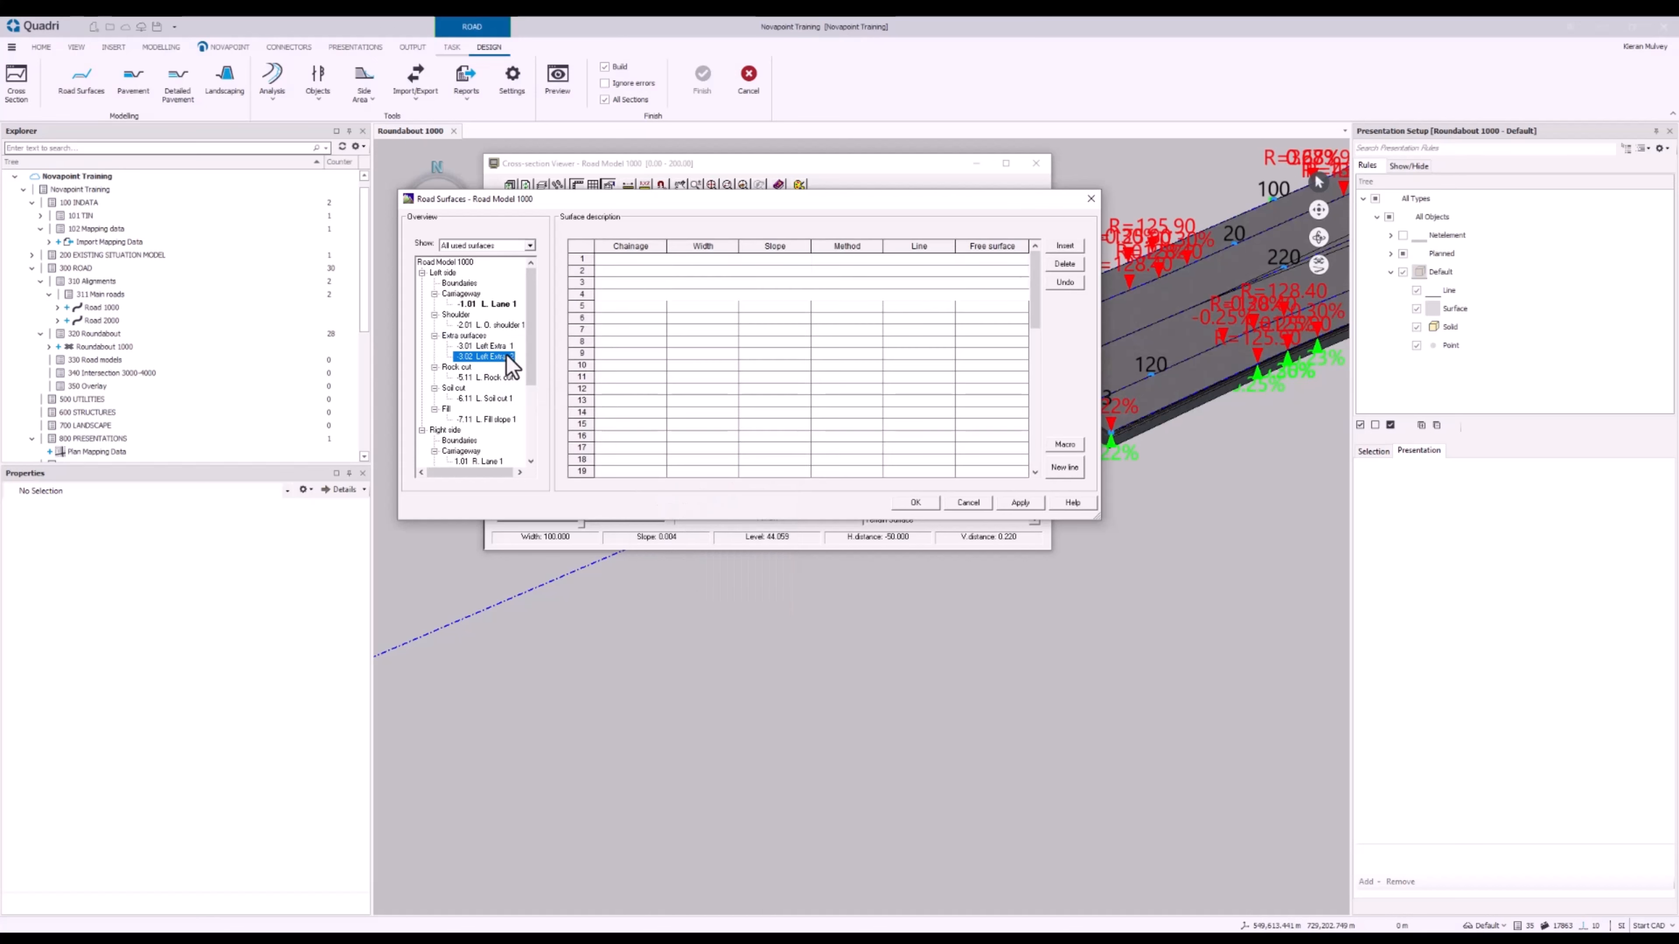
Enter start and end chainages of 0 and 9999 for the second left extra surface
{"action": "left_click", "coordinate": [625, 248]}
{"action": "left_click", "coordinate": [639, 262]}
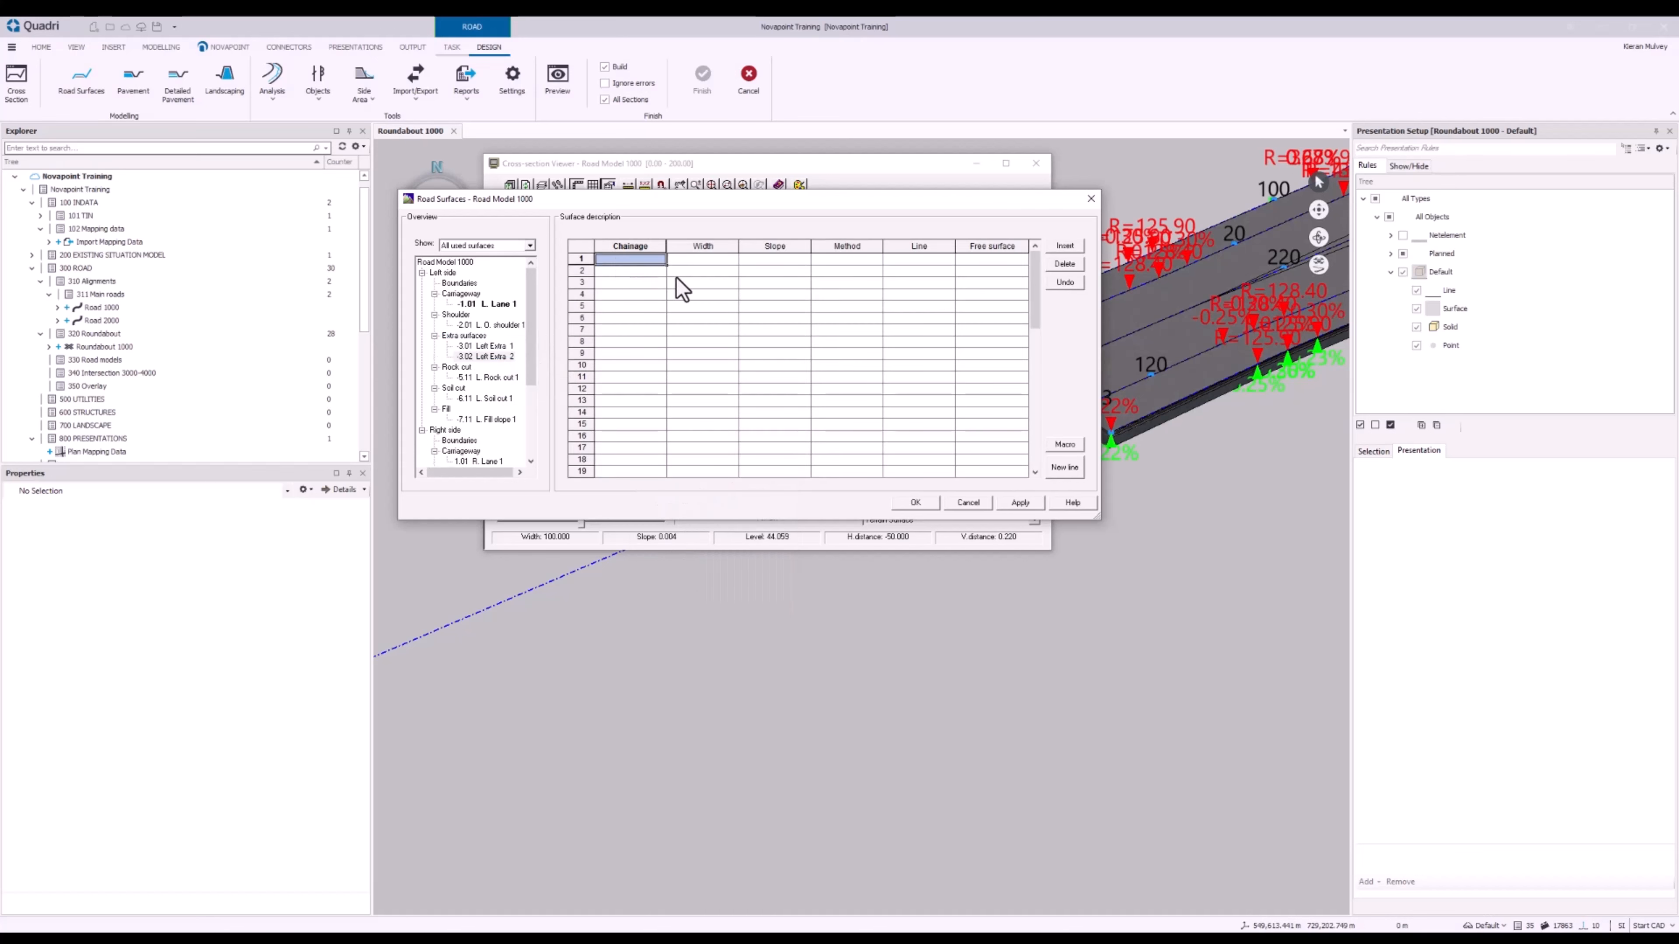
{"action": "type", "text": "0"}
{"action": "key", "text": "Return"}
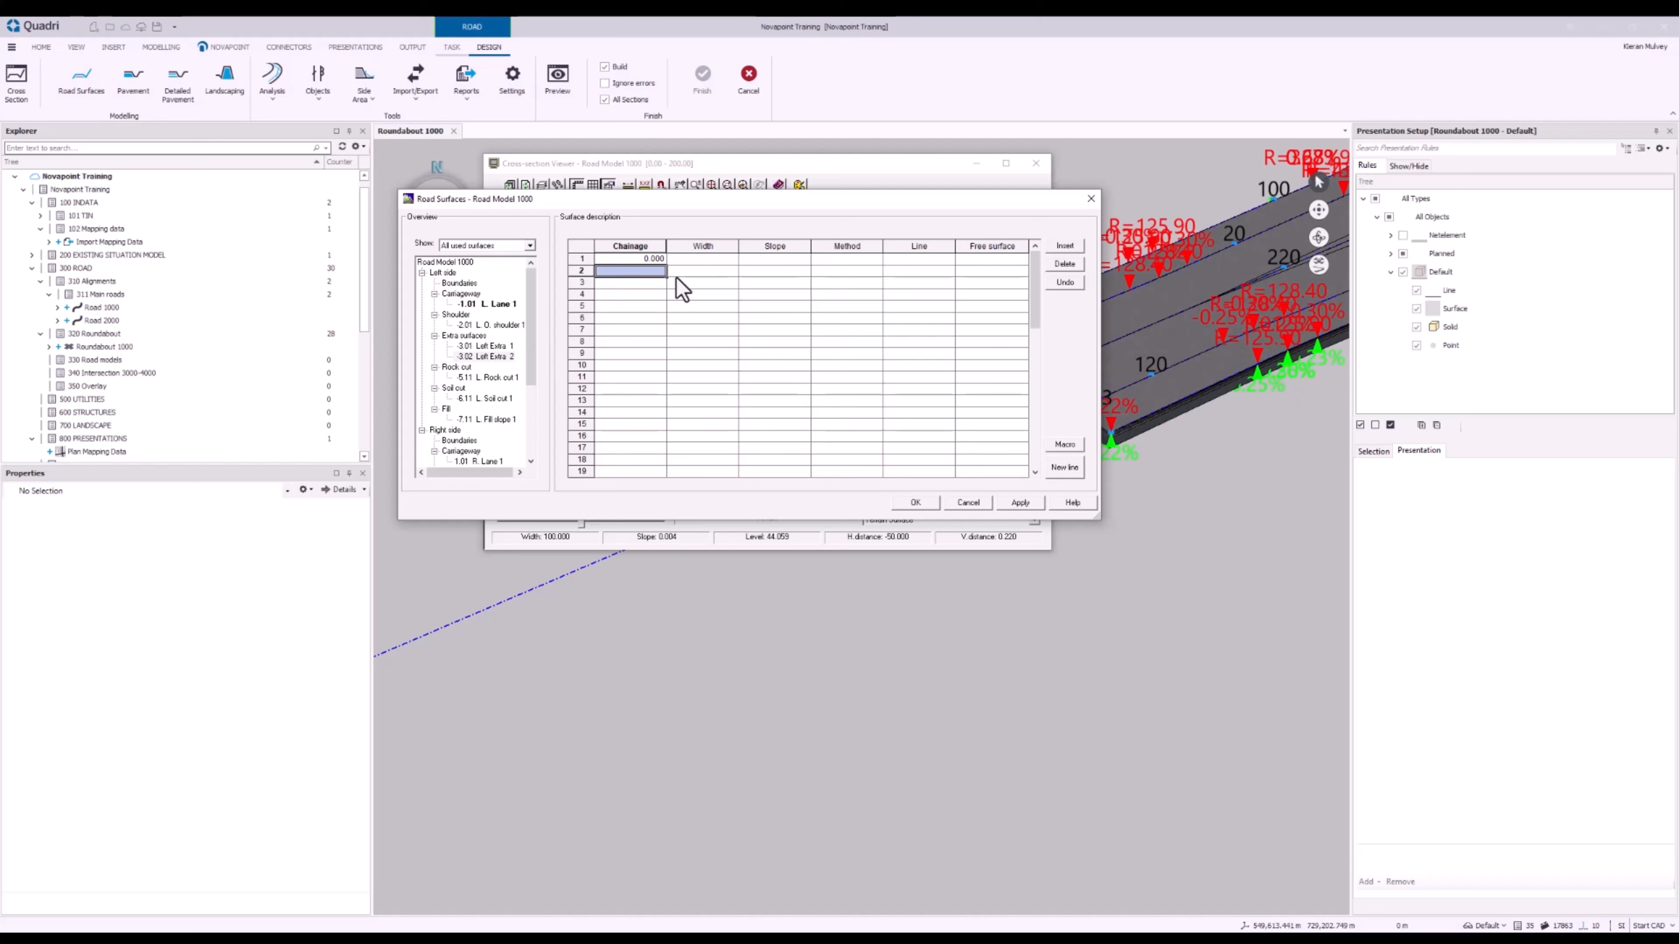
{"action": "type", "text": "9999"}
{"action": "key", "text": "Return"}
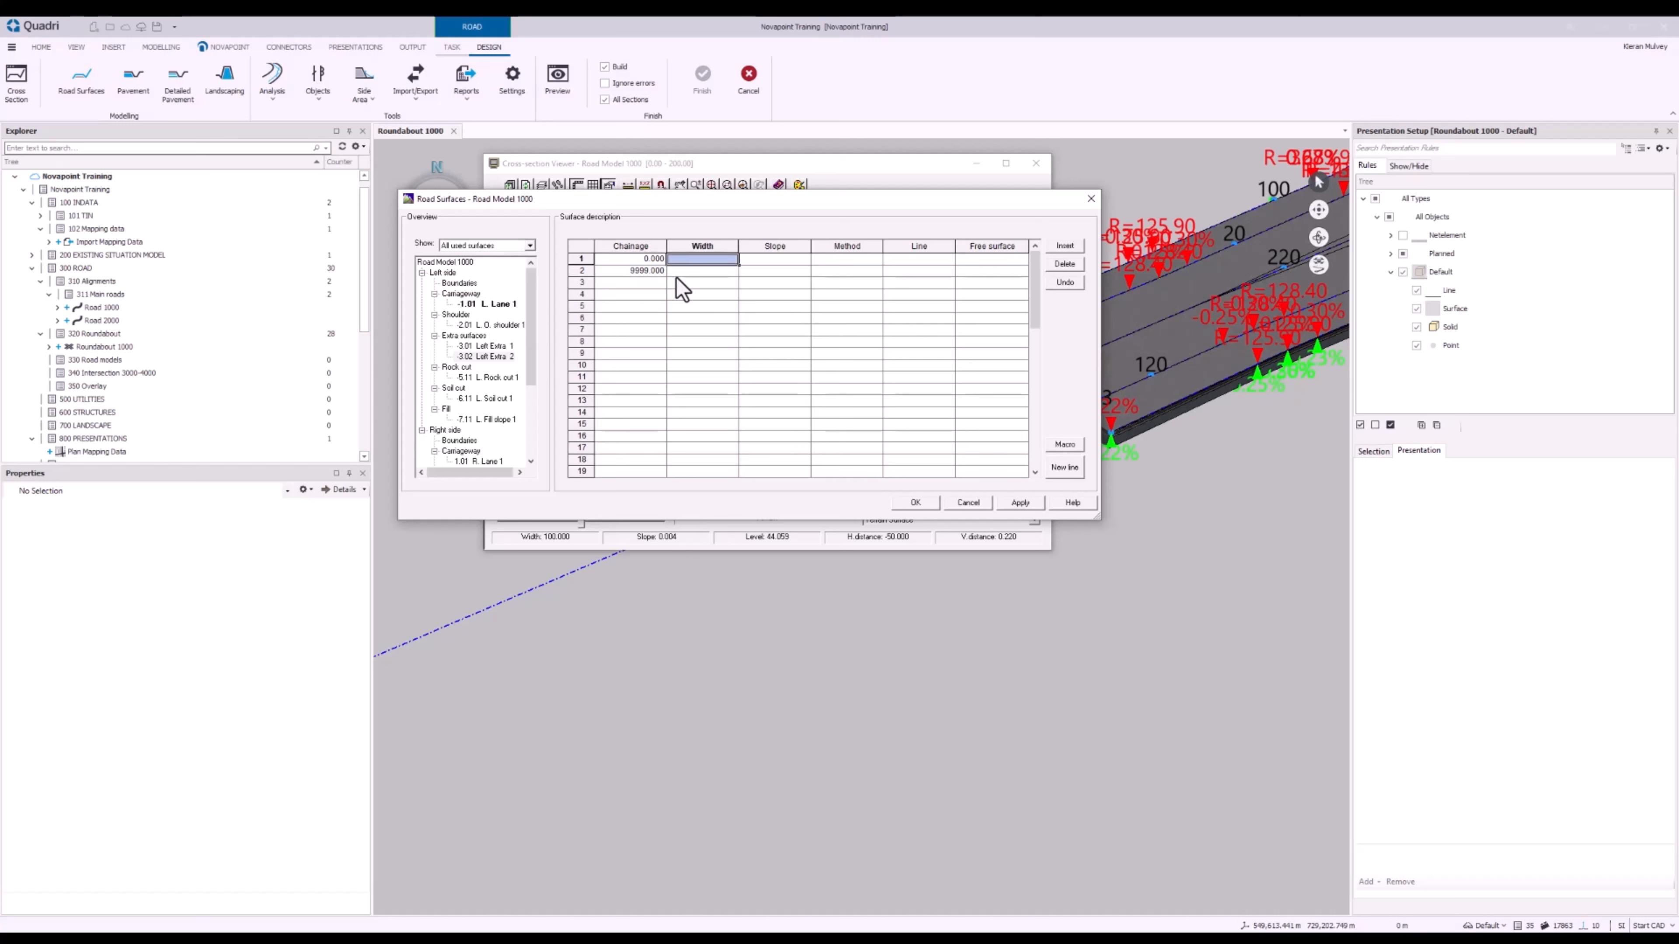
Set the second left extra surface to width 0.4 and slope 0 at both chainages
{"action": "type", "text": "0.4"}
{"action": "key", "text": "Return"}
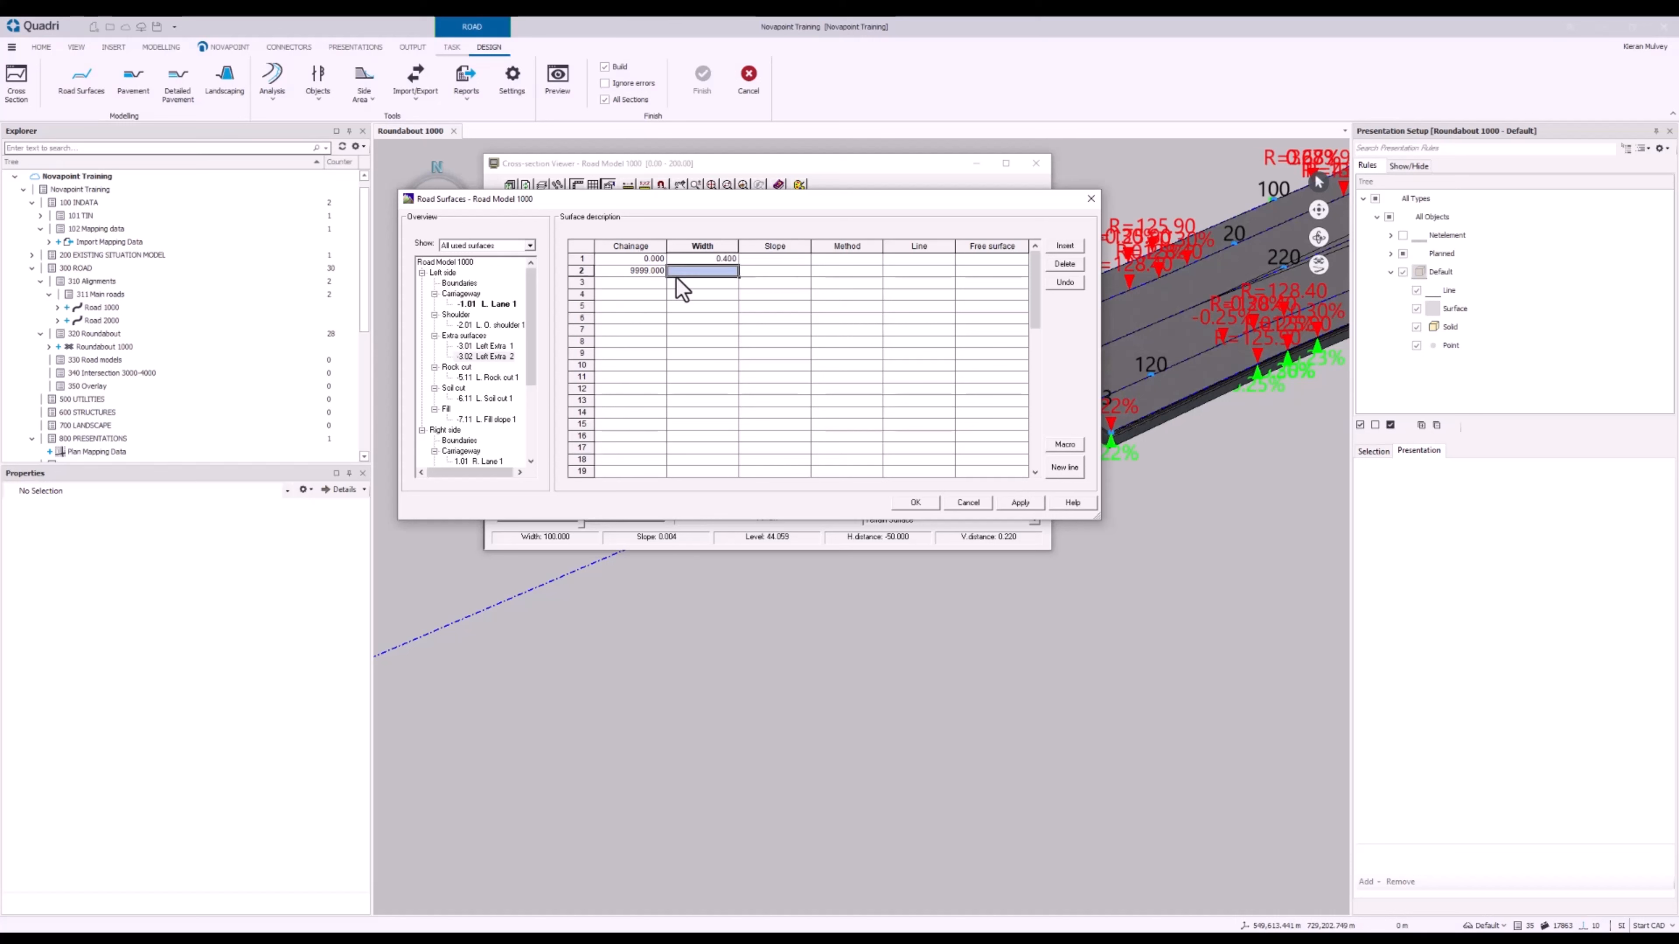
{"action": "type", "text": "0.4"}
{"action": "key", "text": "Return"}
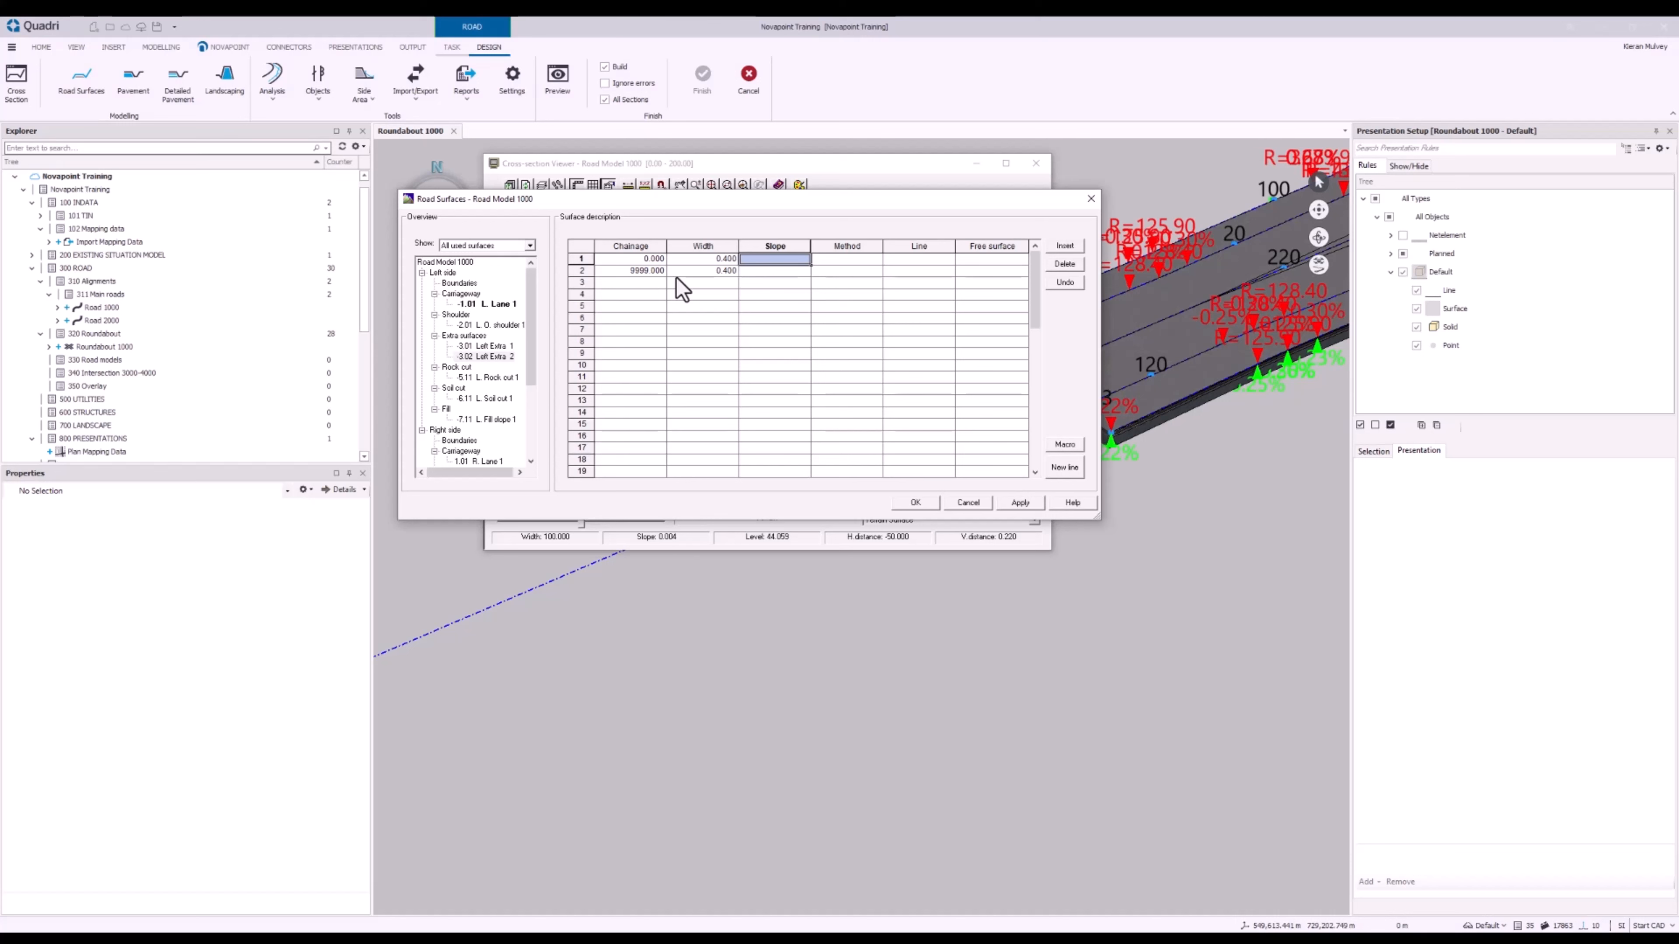
{"action": "type", "text": "0"}
{"action": "key", "text": "Return"}
{"action": "key", "text": "Down"}
{"action": "key", "text": "Left"}
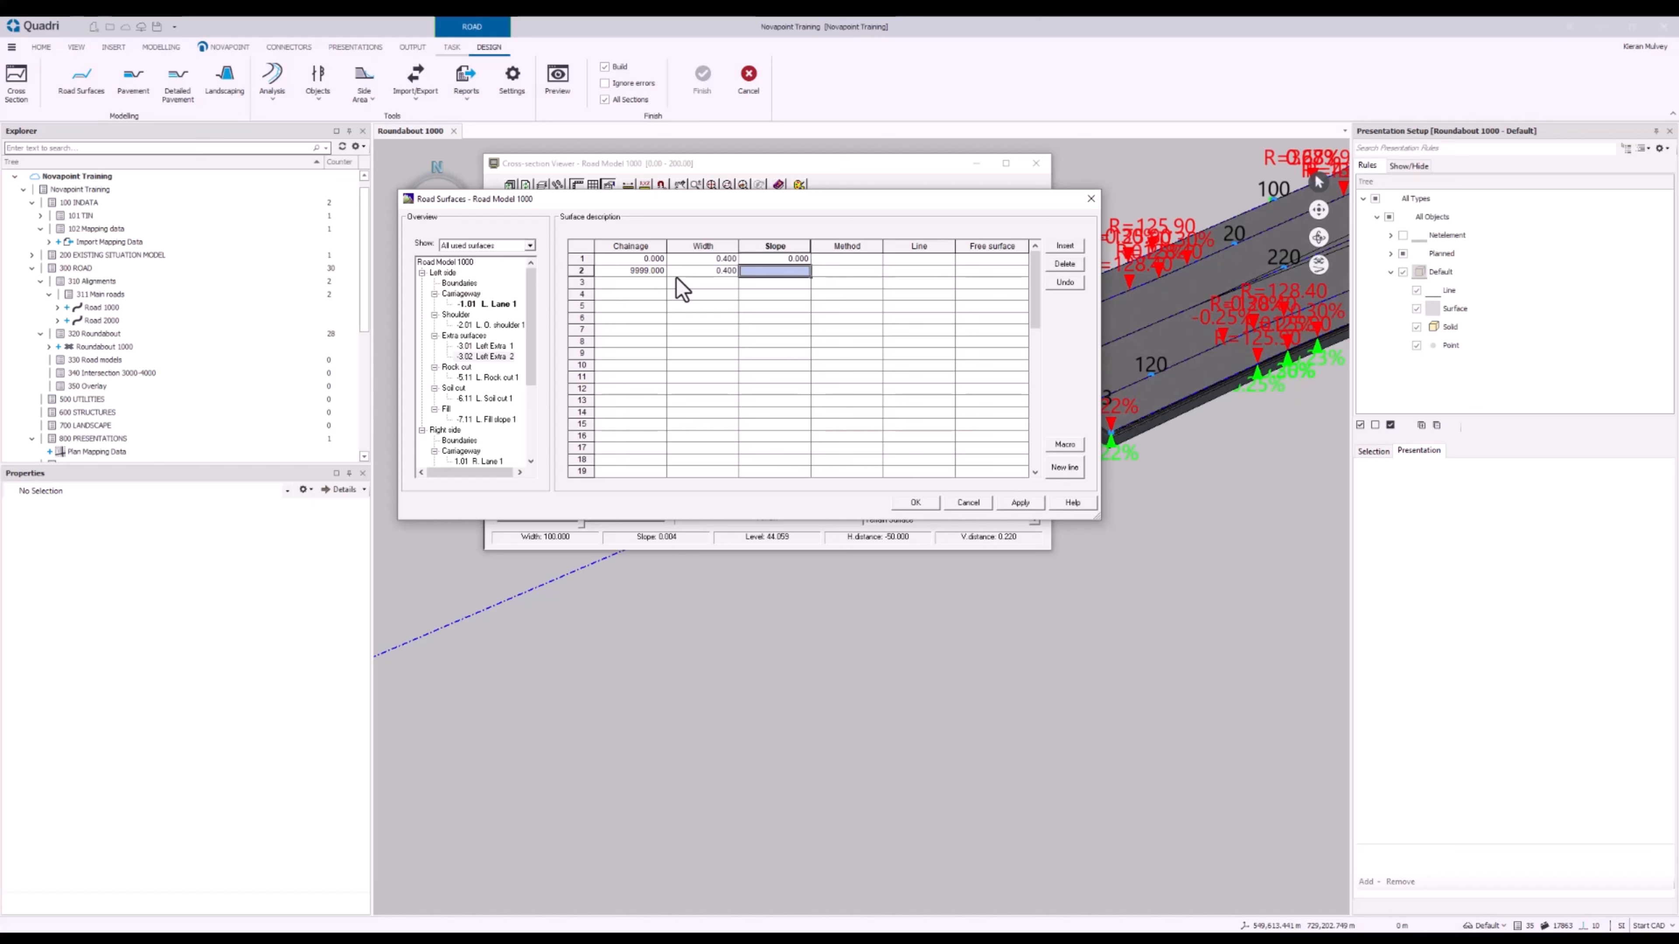
{"action": "type", "text": "0"}
{"action": "key", "text": "Return"}
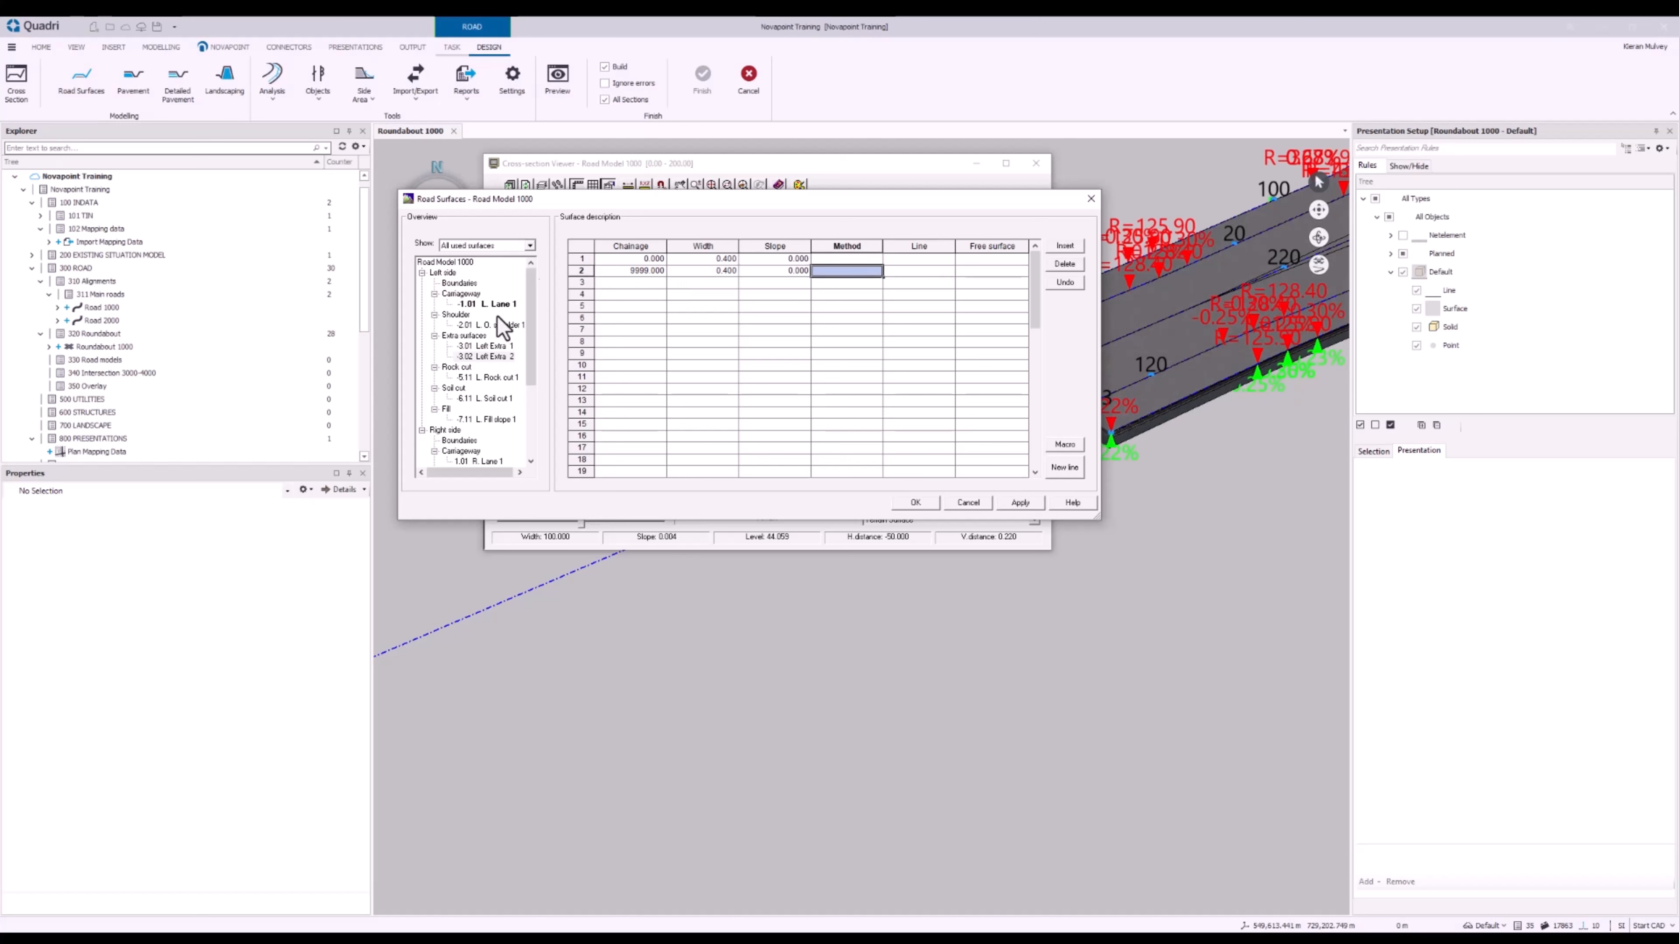
Insert Surface 3 - DitchSlopeSurface among the left extra surfaces and open its surface description
{"action": "right_click", "coordinate": [467, 337]}
{"action": "mouse_move", "coordinate": [555, 344]}
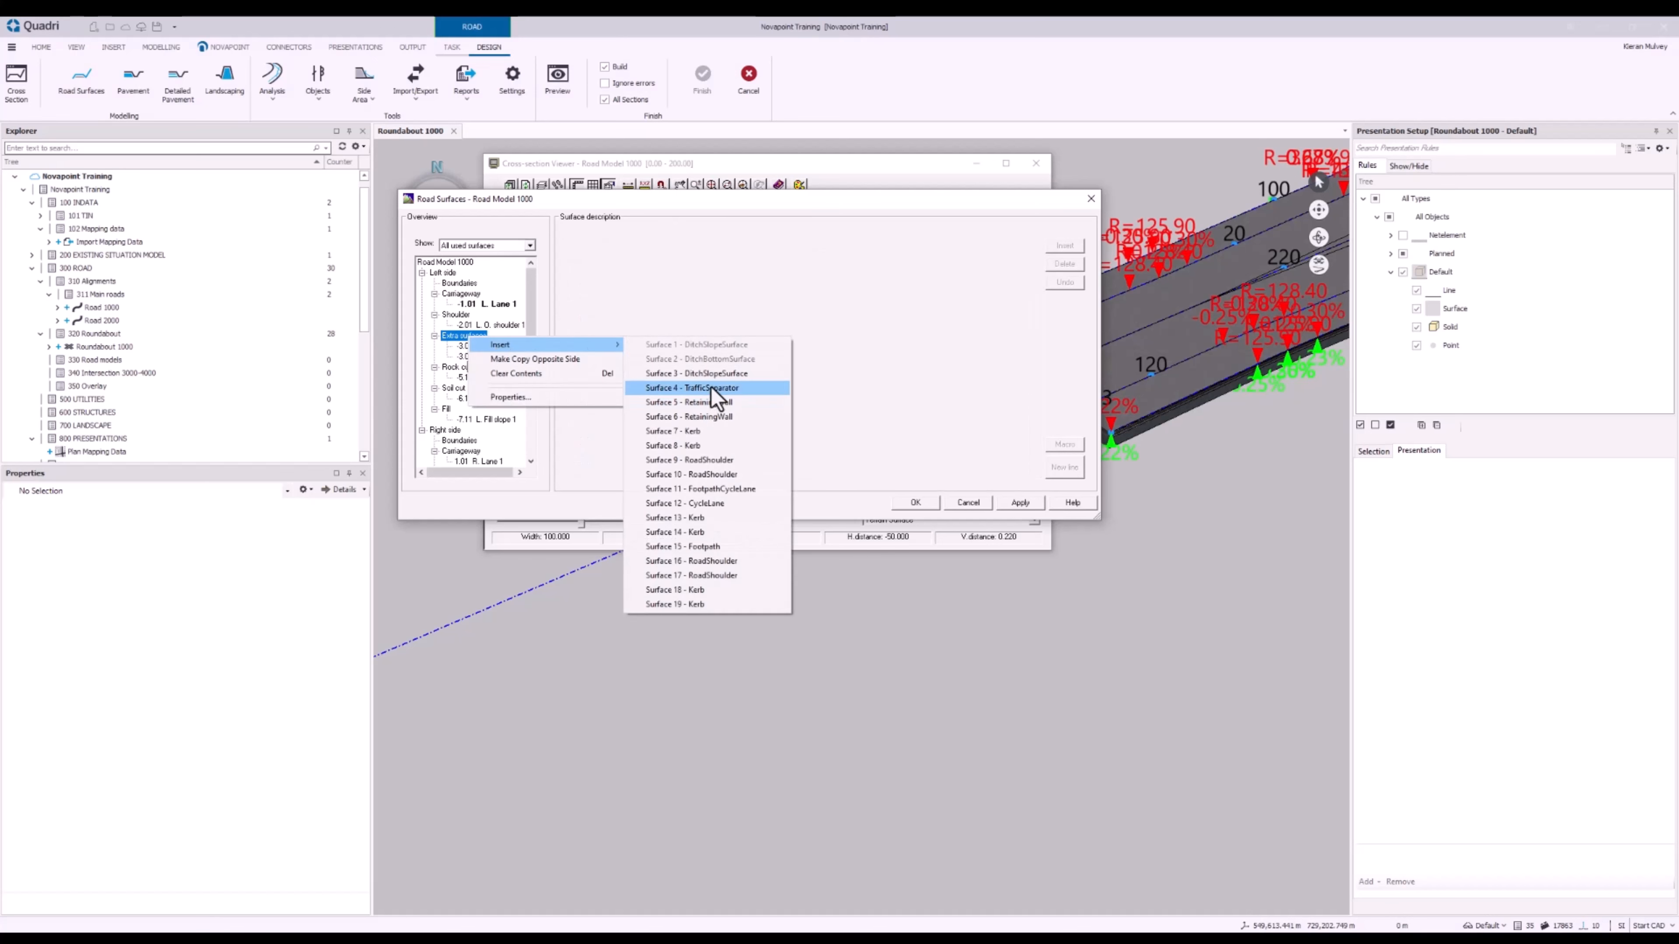
{"action": "left_click", "coordinate": [711, 374]}
{"action": "left_click", "coordinate": [519, 366]}
Enter start and end chainages of 0 and 9999 for the third left extra surface
{"action": "left_click", "coordinate": [630, 246]}
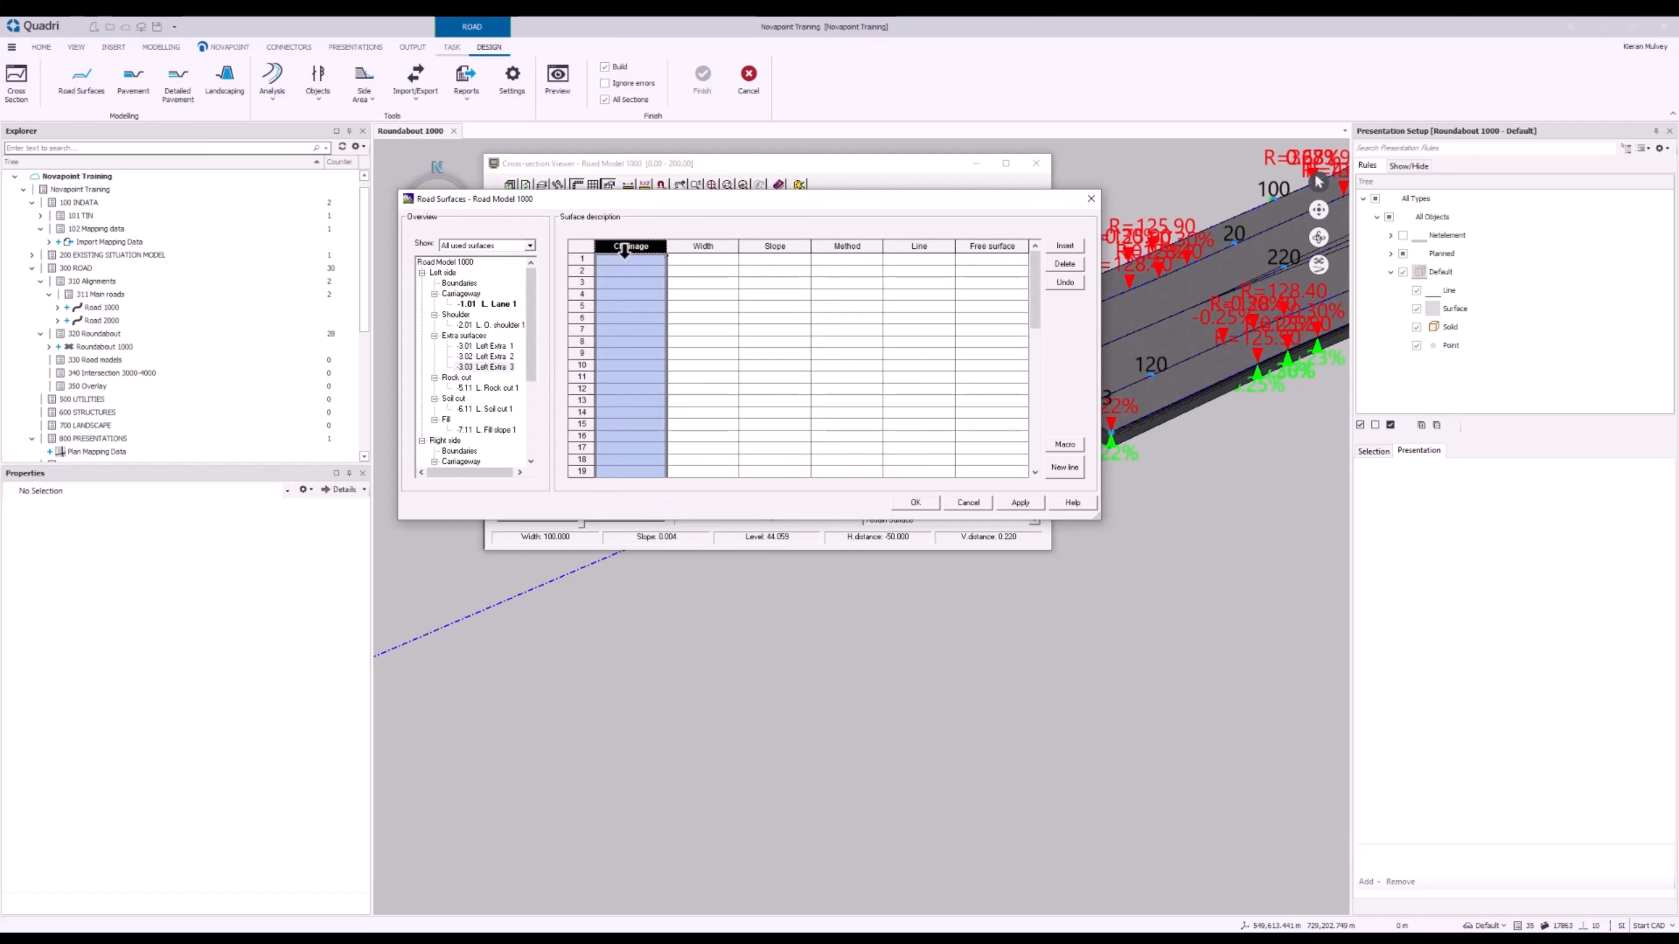
{"action": "left_click", "coordinate": [645, 259]}
{"action": "type", "text": "0"}
{"action": "key", "text": "Return"}
{"action": "left_click", "coordinate": [641, 267]}
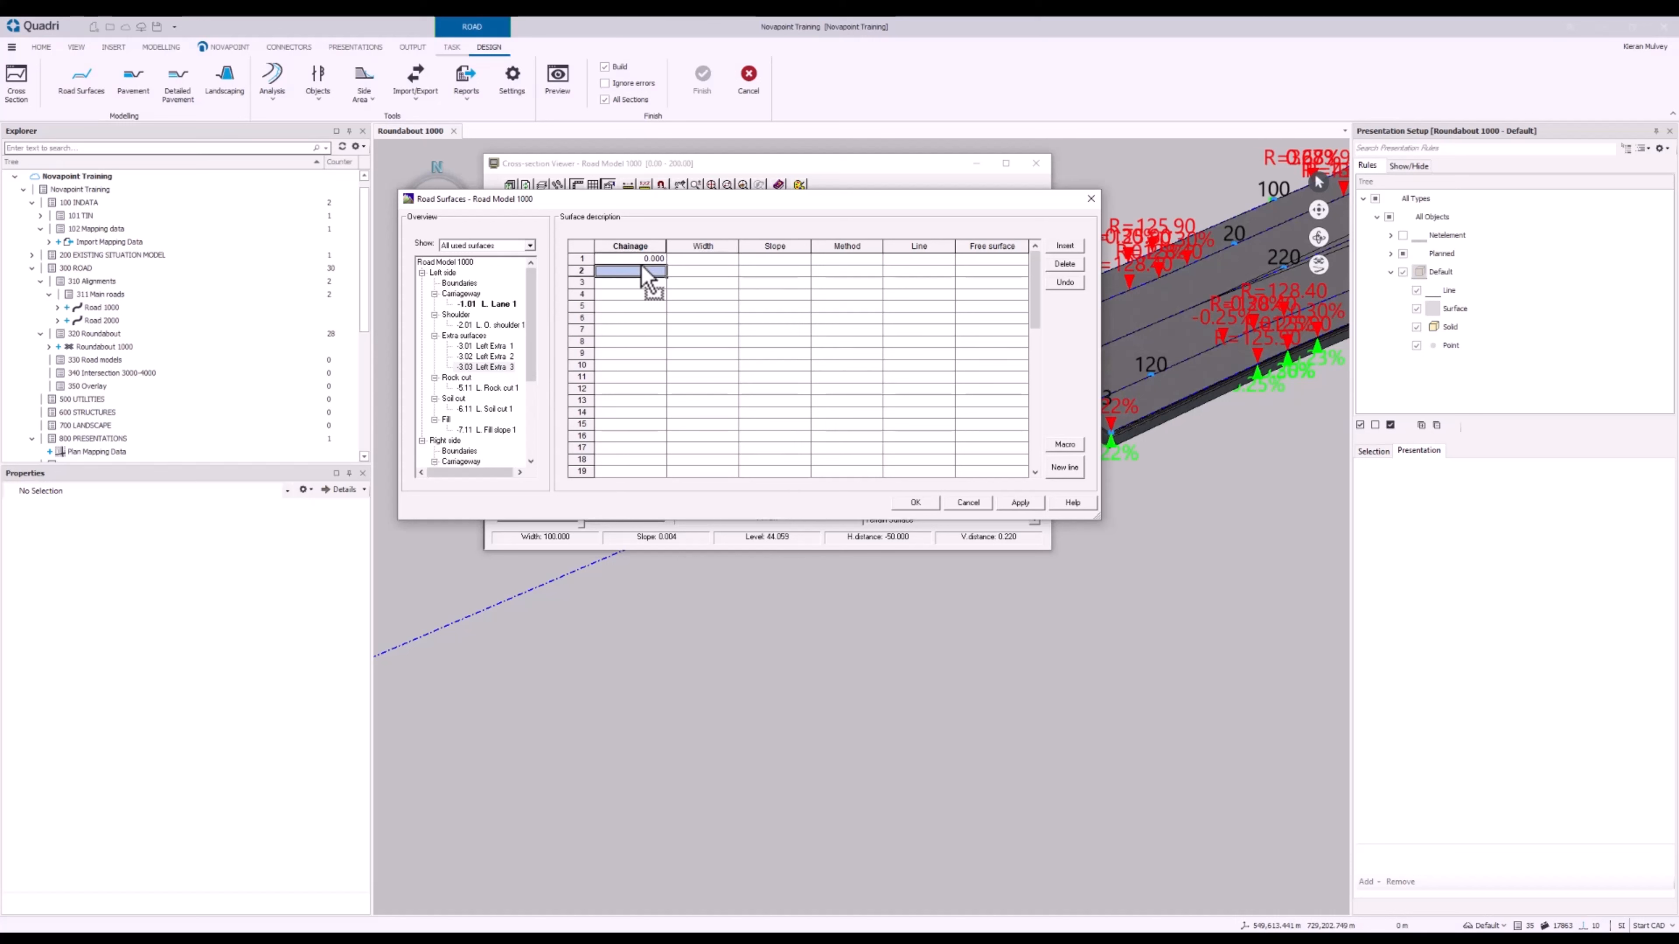
{"action": "type", "text": "9999"}
{"action": "key", "text": "Return"}
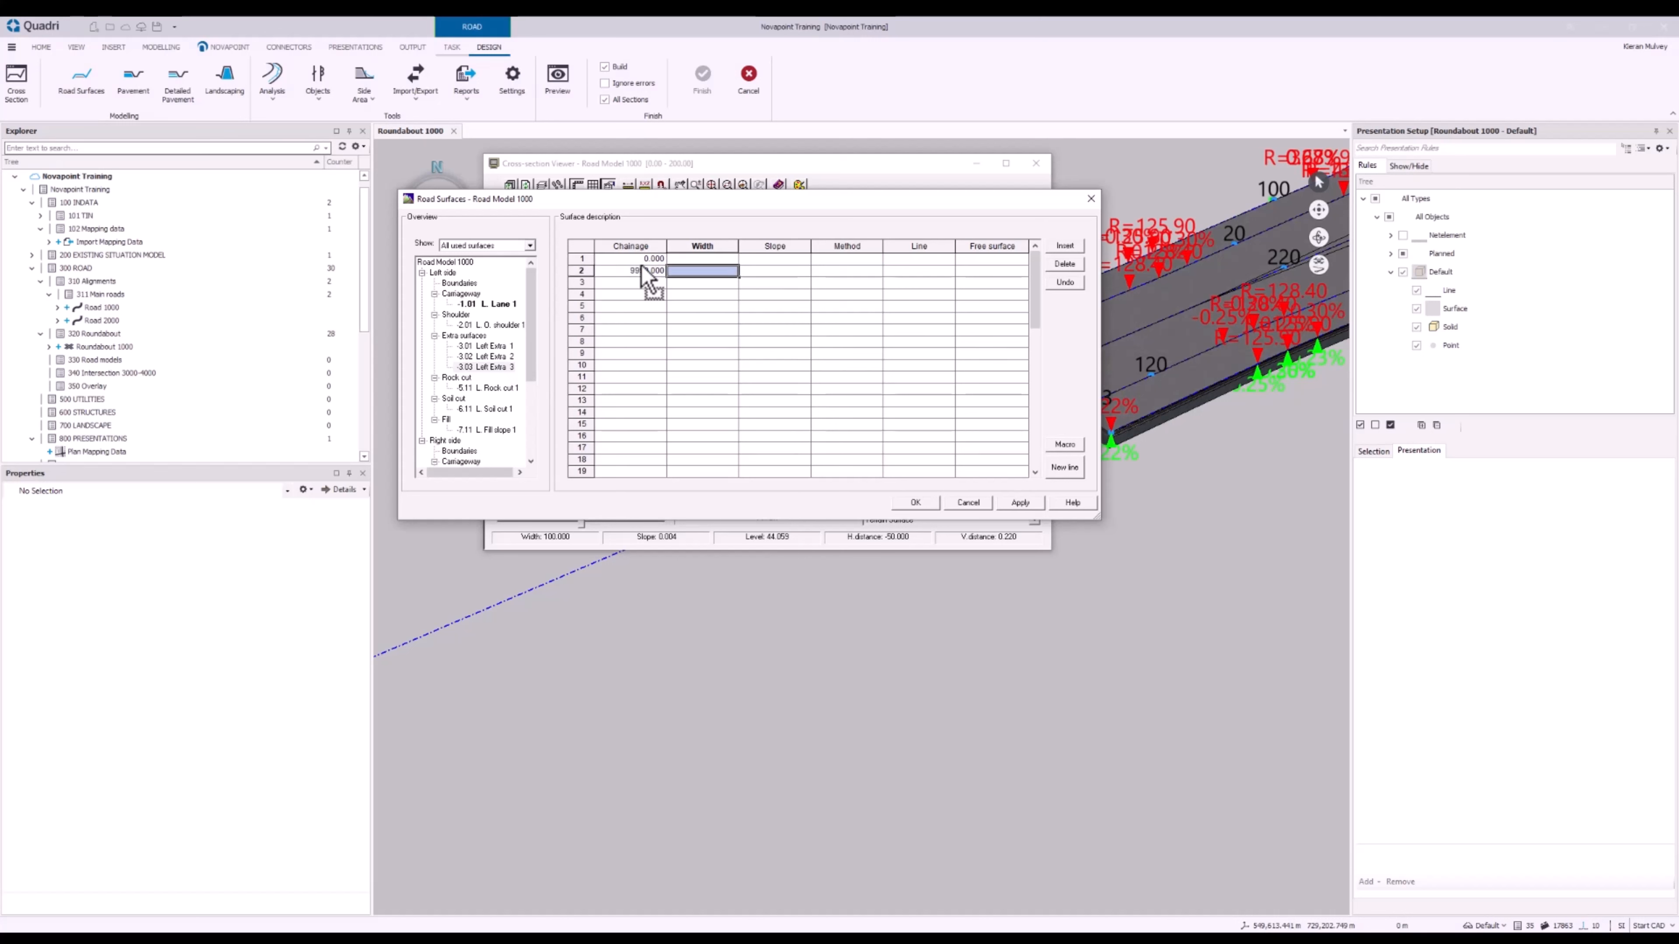
Set the width of the third left extra surface to 0.5 at both chainages
{"action": "key", "text": "Up"}
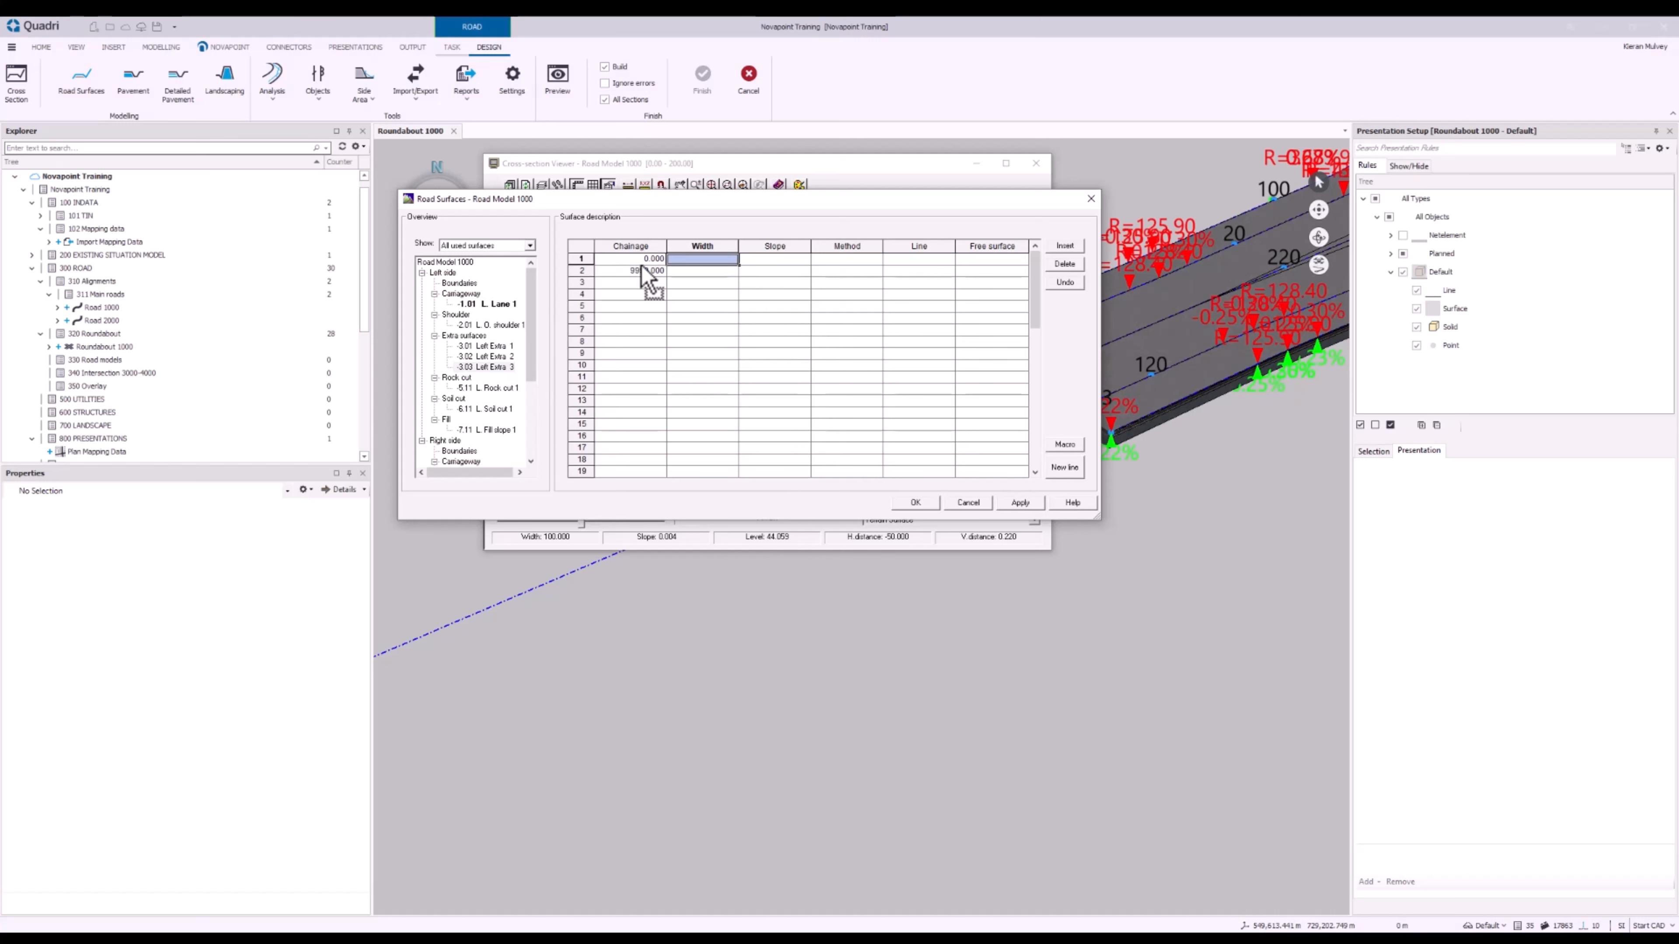
{"action": "type", "text": "0.5"}
{"action": "key", "text": "Return"}
{"action": "key", "text": "Down"}
{"action": "key", "text": "Left"}
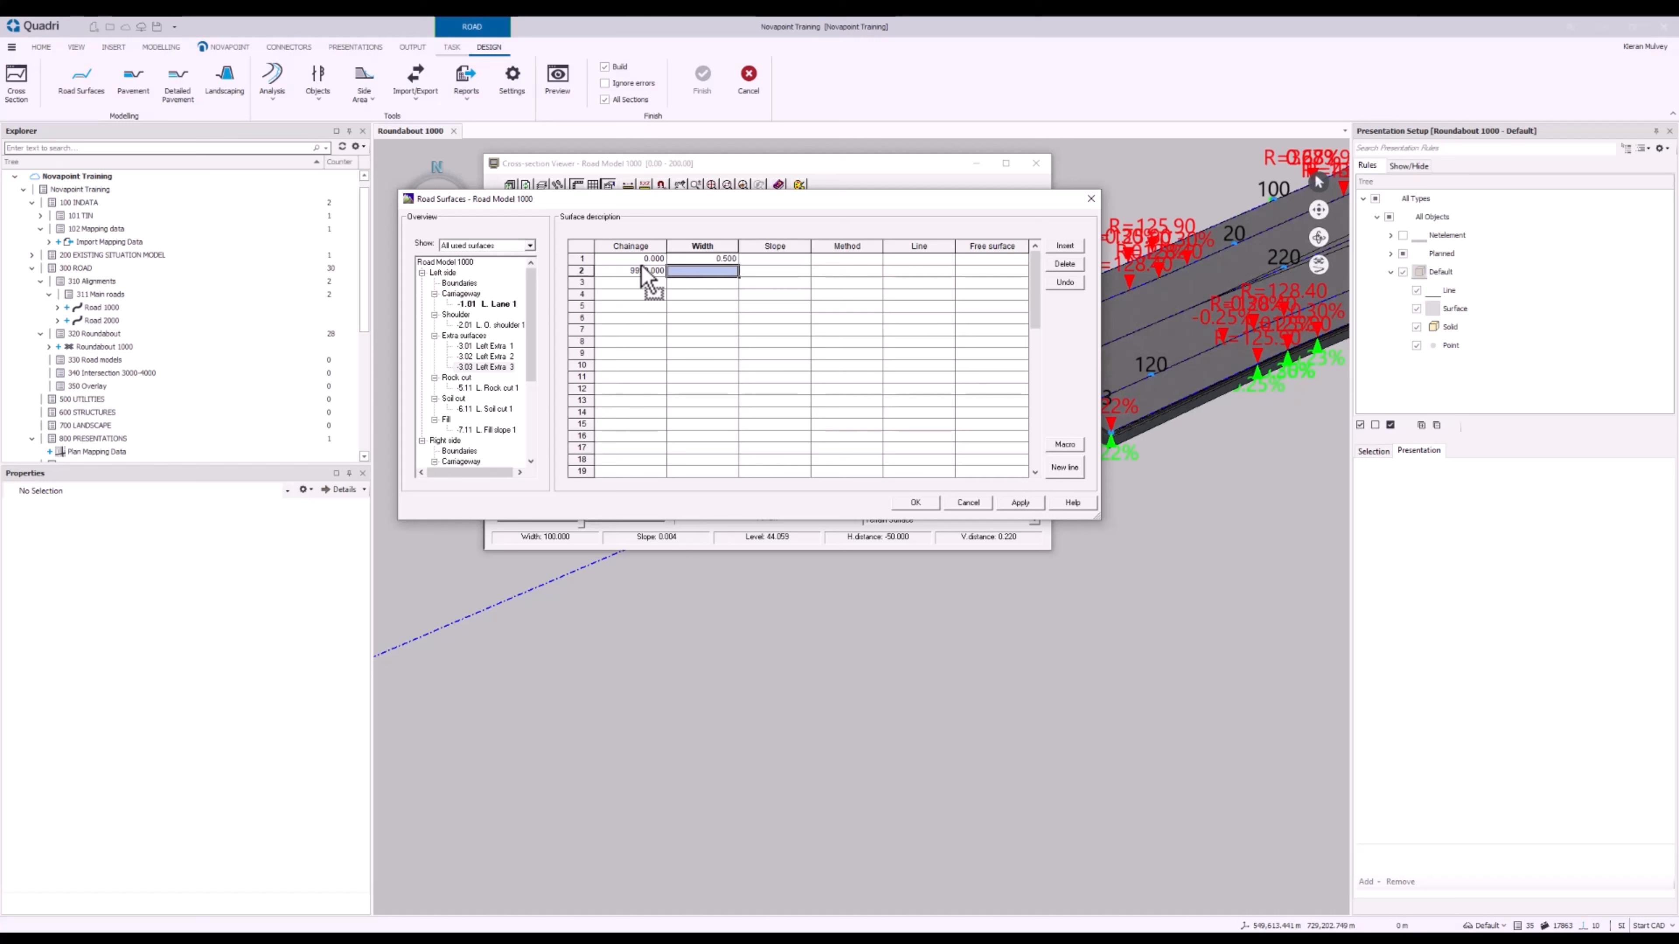
{"action": "type", "text": "0.5"}
{"action": "key", "text": "Return"}
Set the slope of the third left extra surface to 0.2 at both chainages
{"action": "key", "text": "Up"}
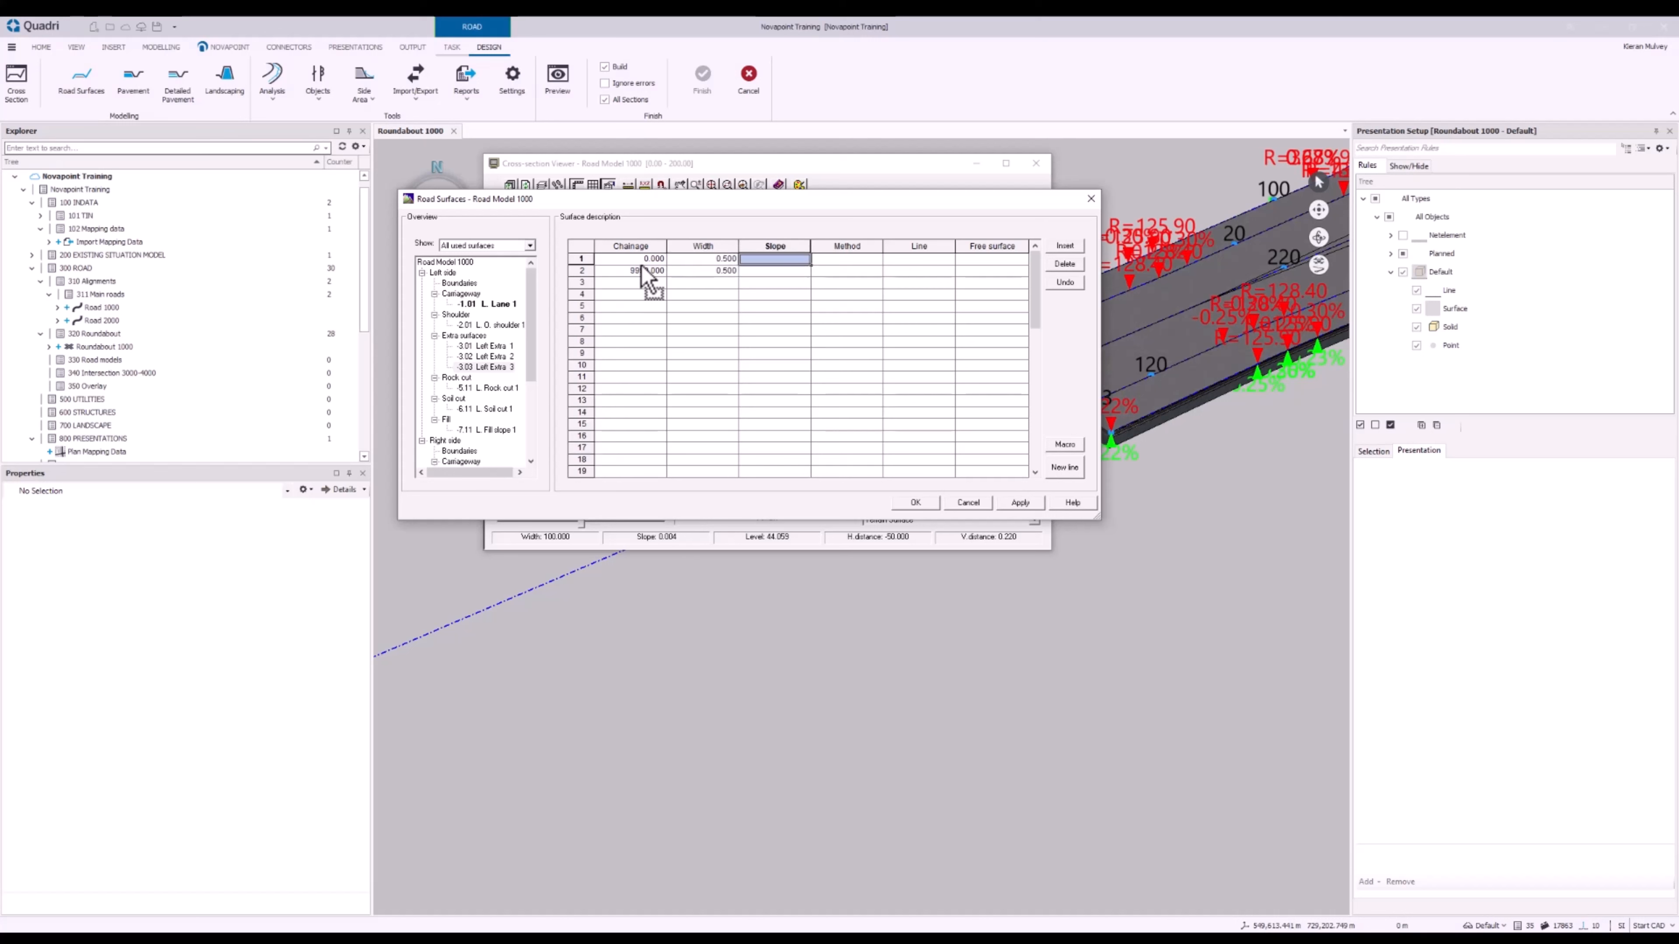
{"action": "type", "text": "0.2"}
{"action": "key", "text": "Return"}
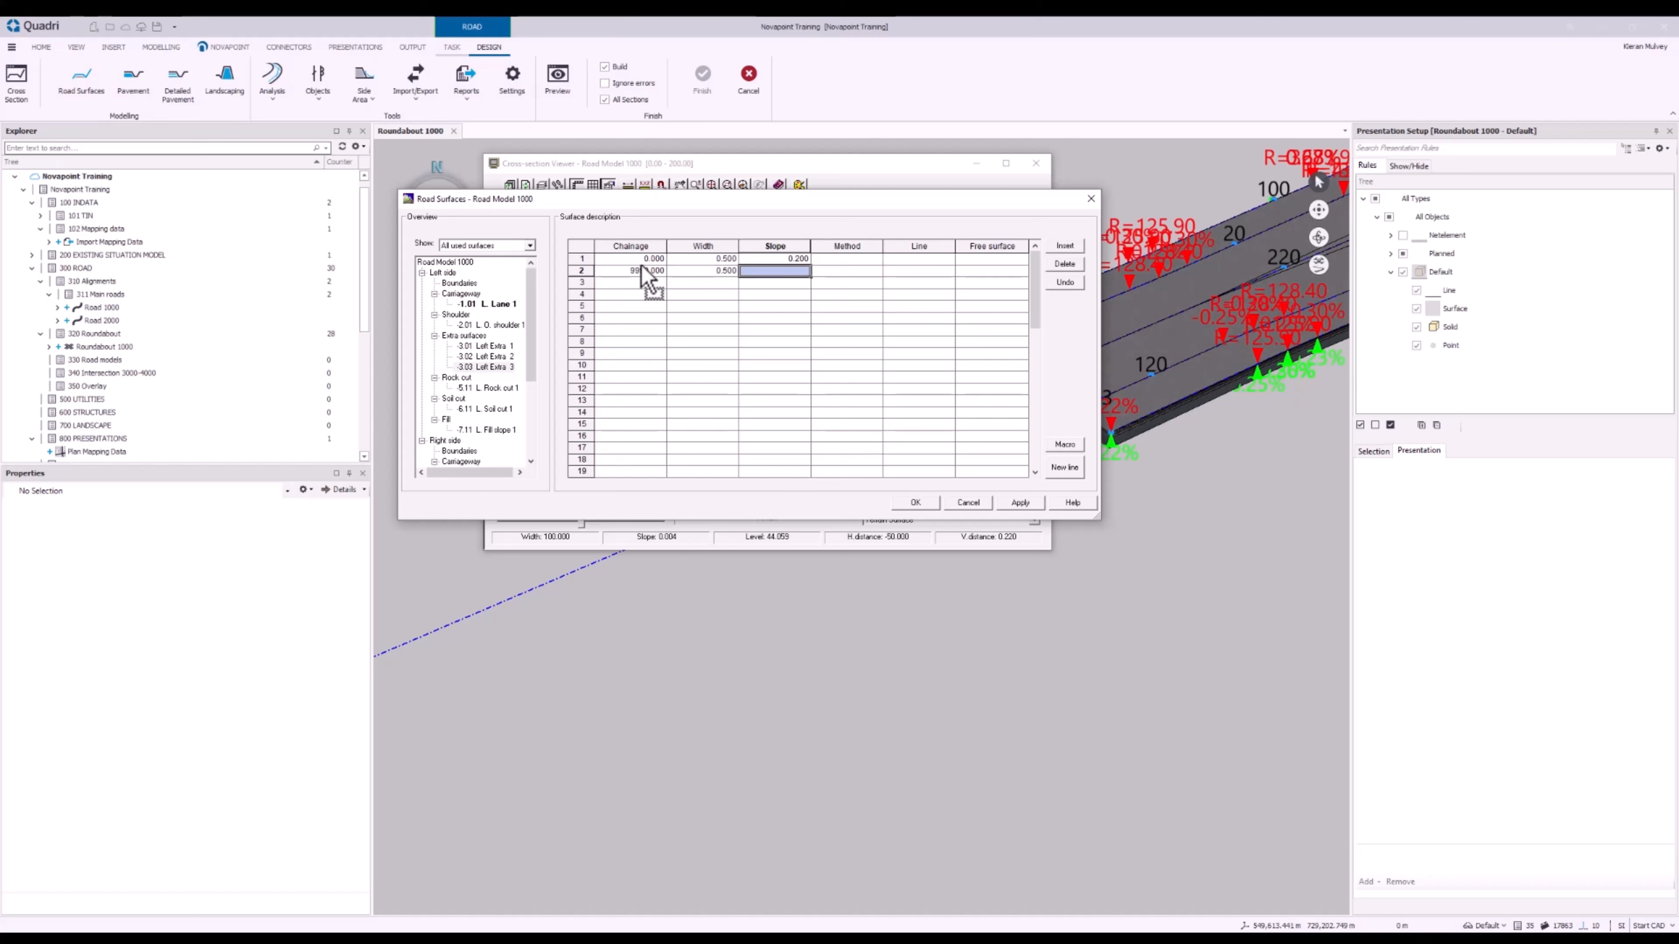
{"action": "type", "text": "0.2"}
{"action": "key", "text": "Return"}
{"action": "key", "text": "Down"}
{"action": "key", "text": "Left"}
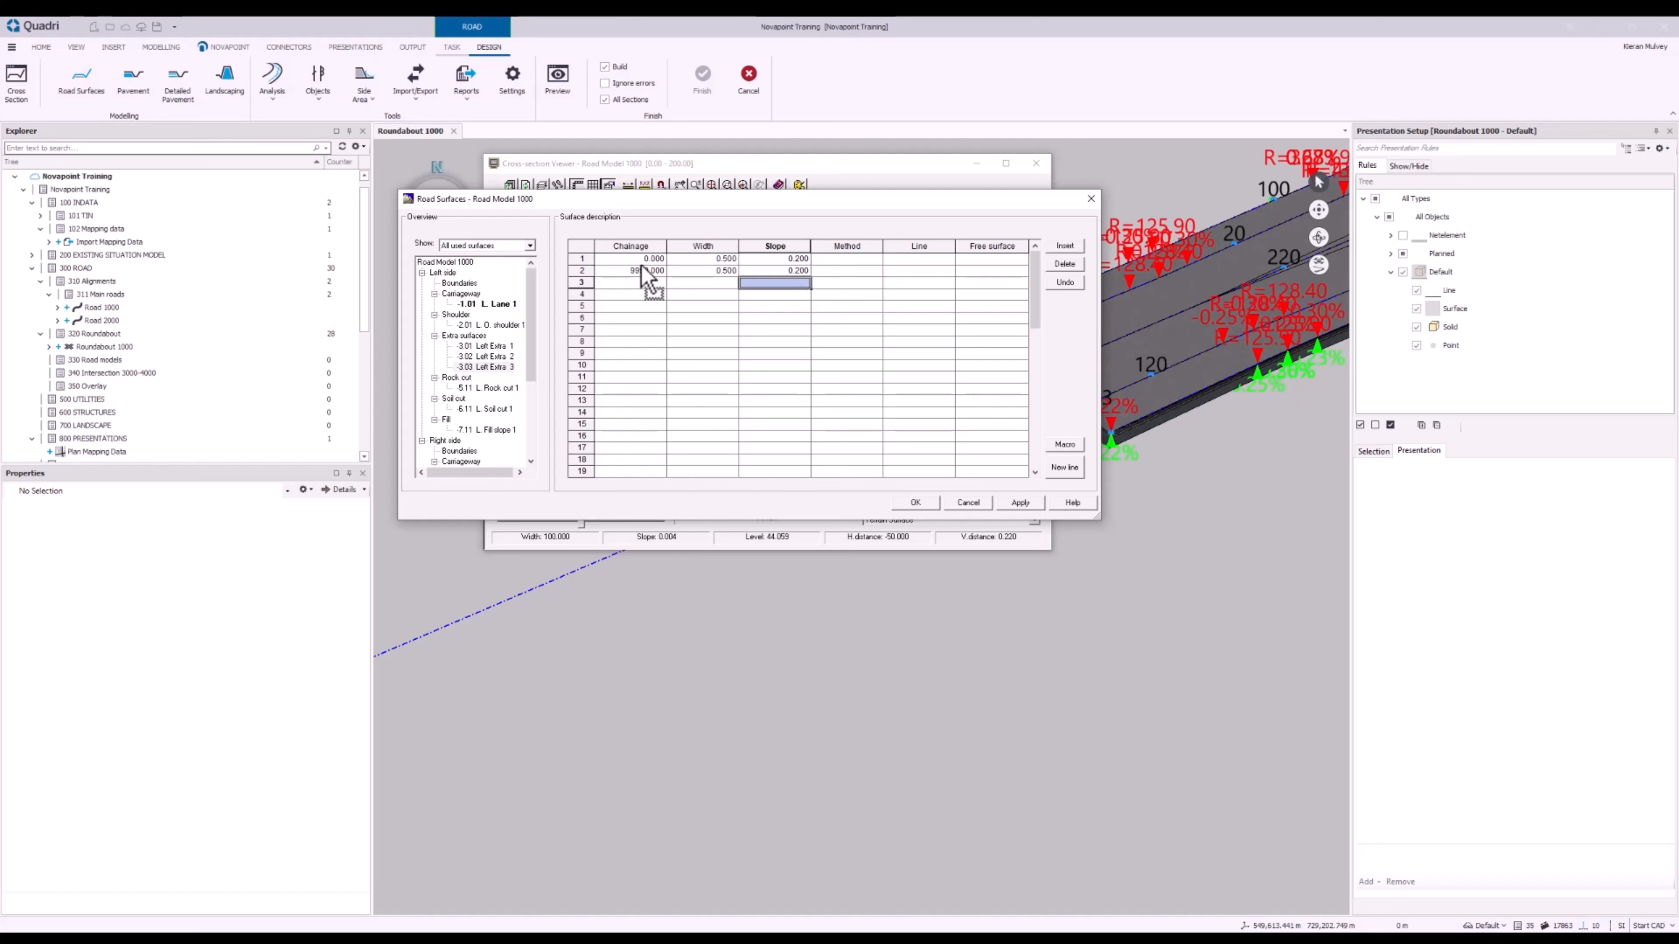
Check the left side of the typical cross-section at chainage 500 in Trimble Connect, and return to the road surfaces in Quadri
{"action": "left_click", "coordinate": [476, 336]}
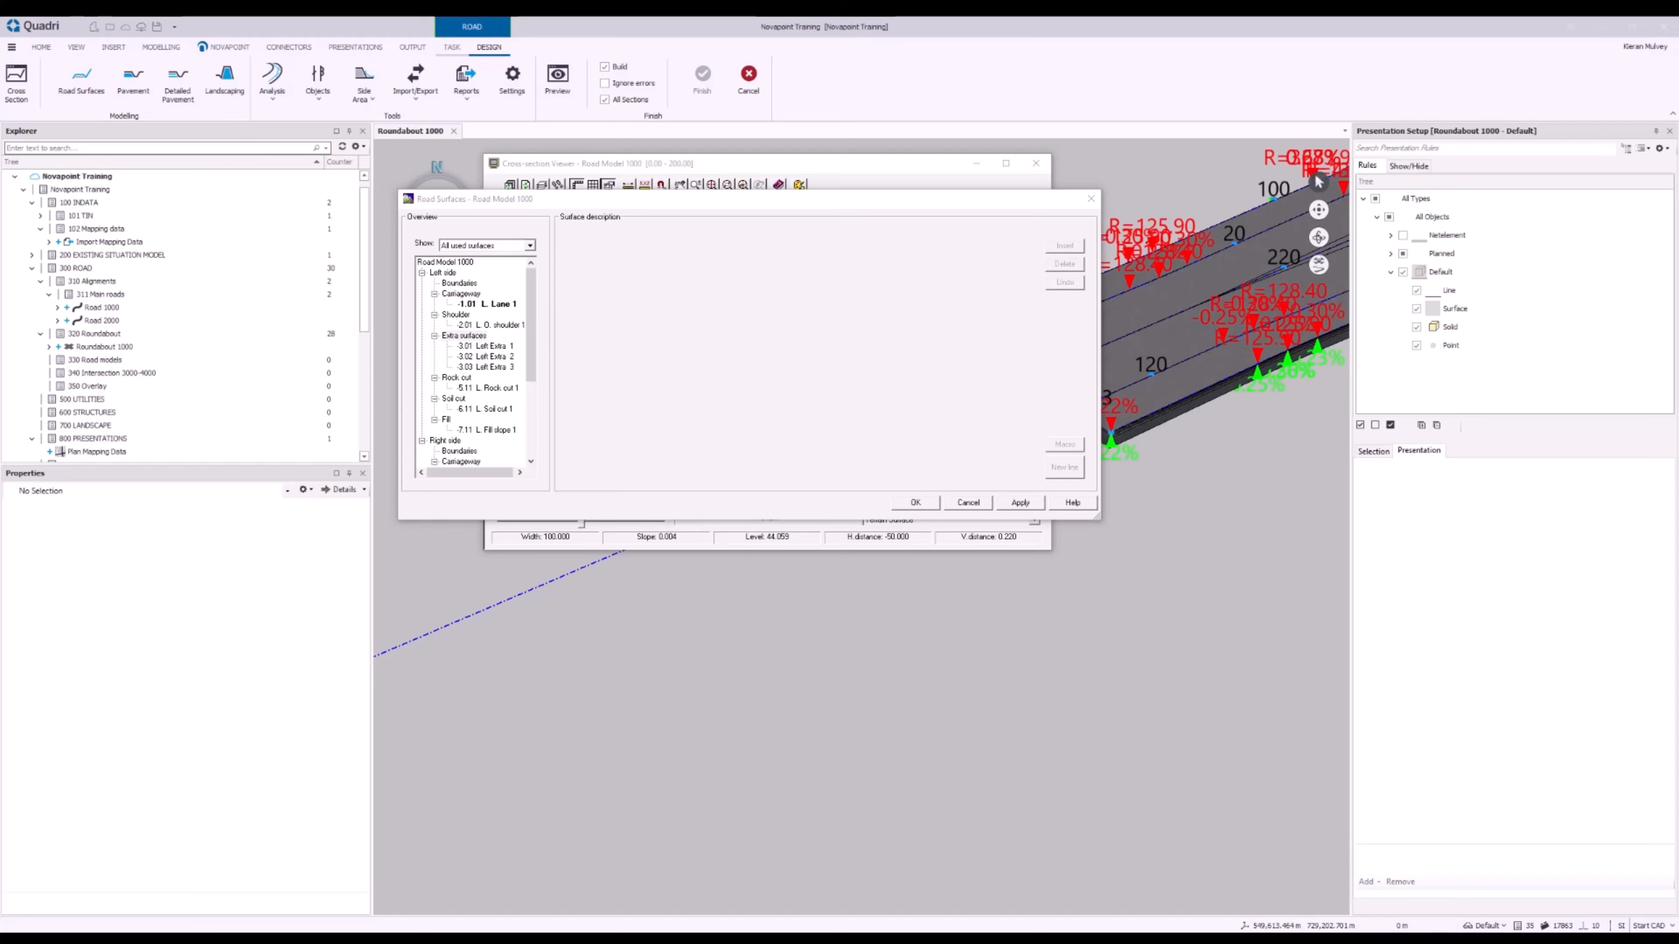
{"action": "key", "text": "alt+Tab"}
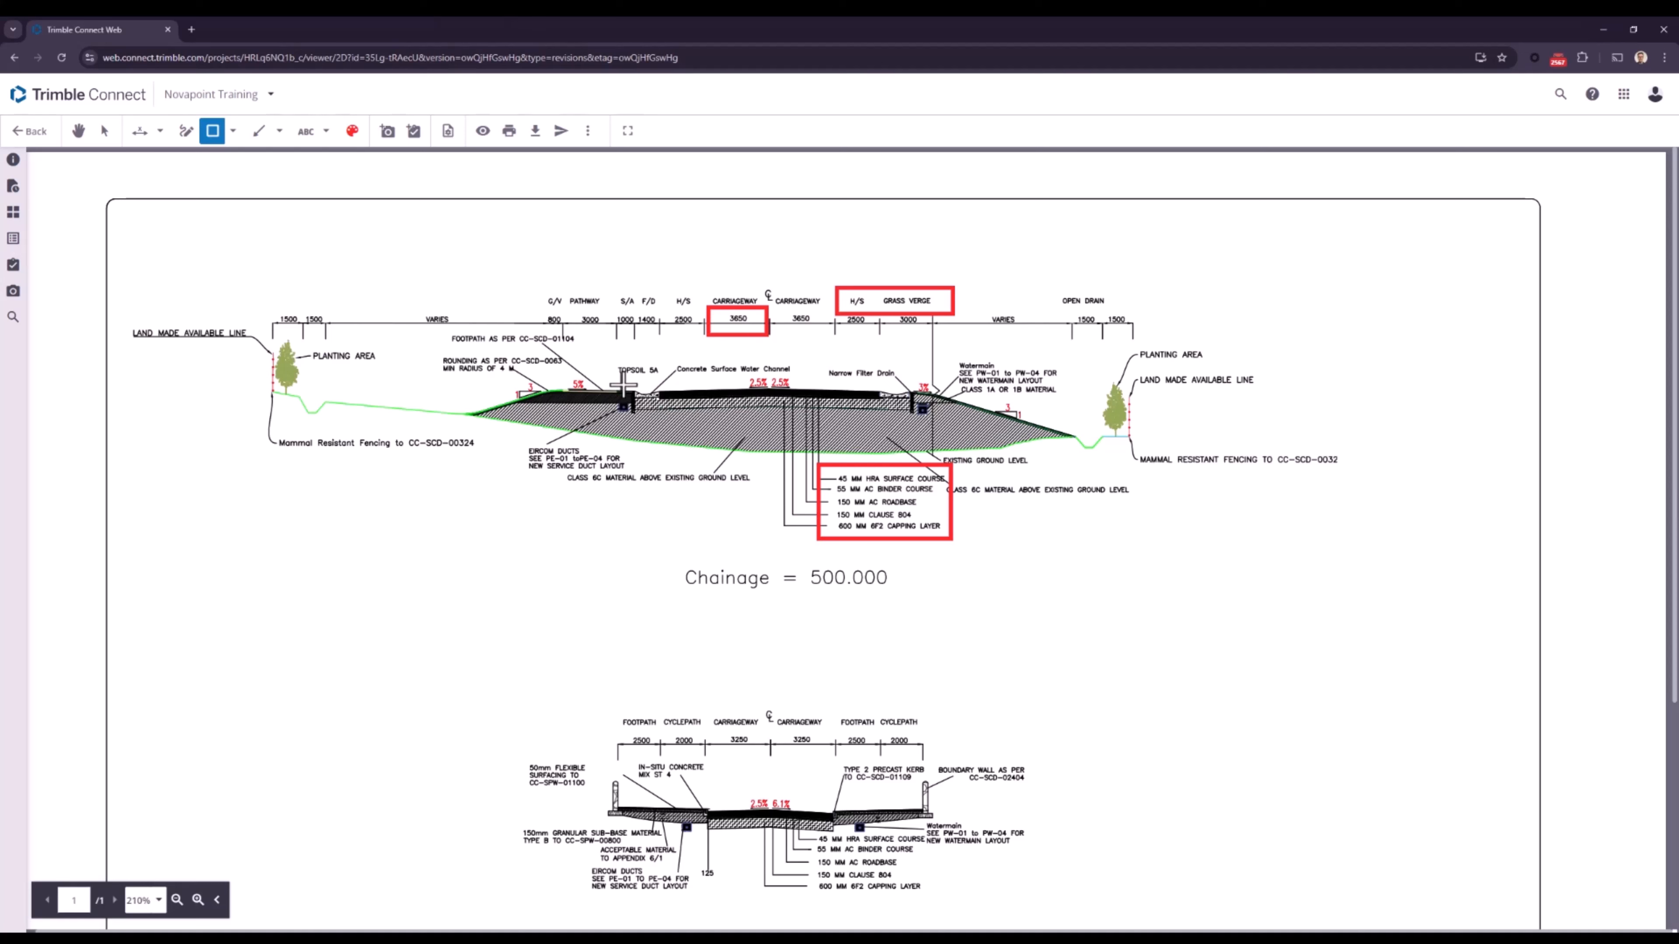
{"action": "left_click", "coordinate": [1604, 30]}
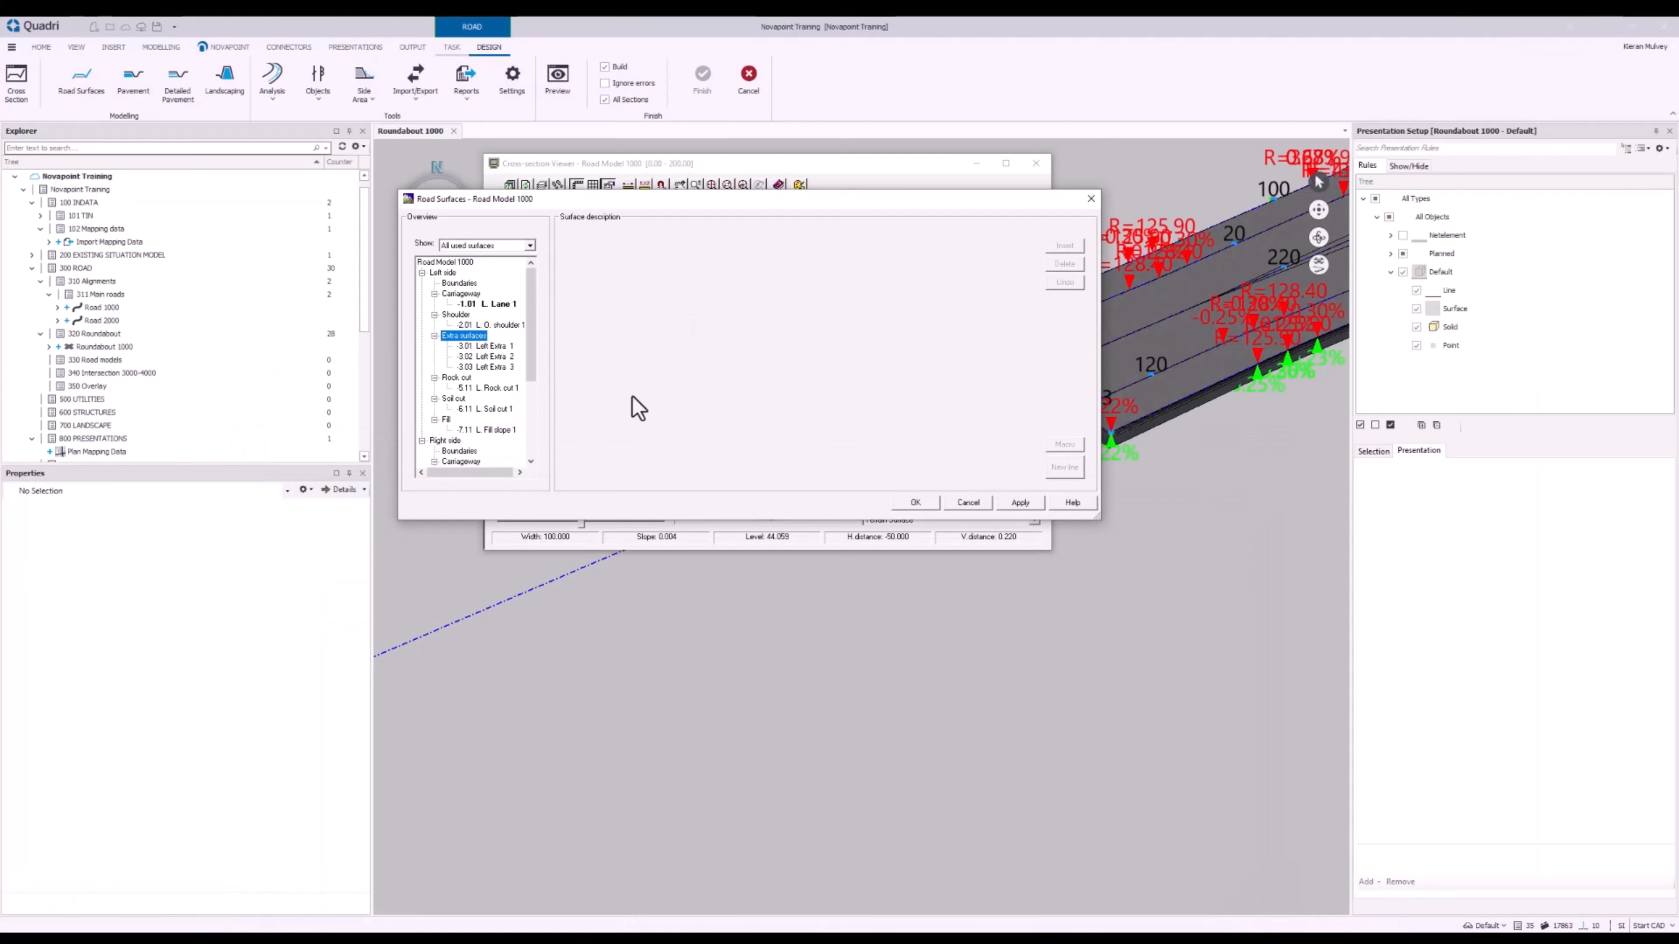
Insert Surface 9 - RoadShoulder among the left extra surfaces and open its surface description
{"action": "right_click", "coordinate": [470, 337]}
{"action": "mouse_move", "coordinate": [509, 343]}
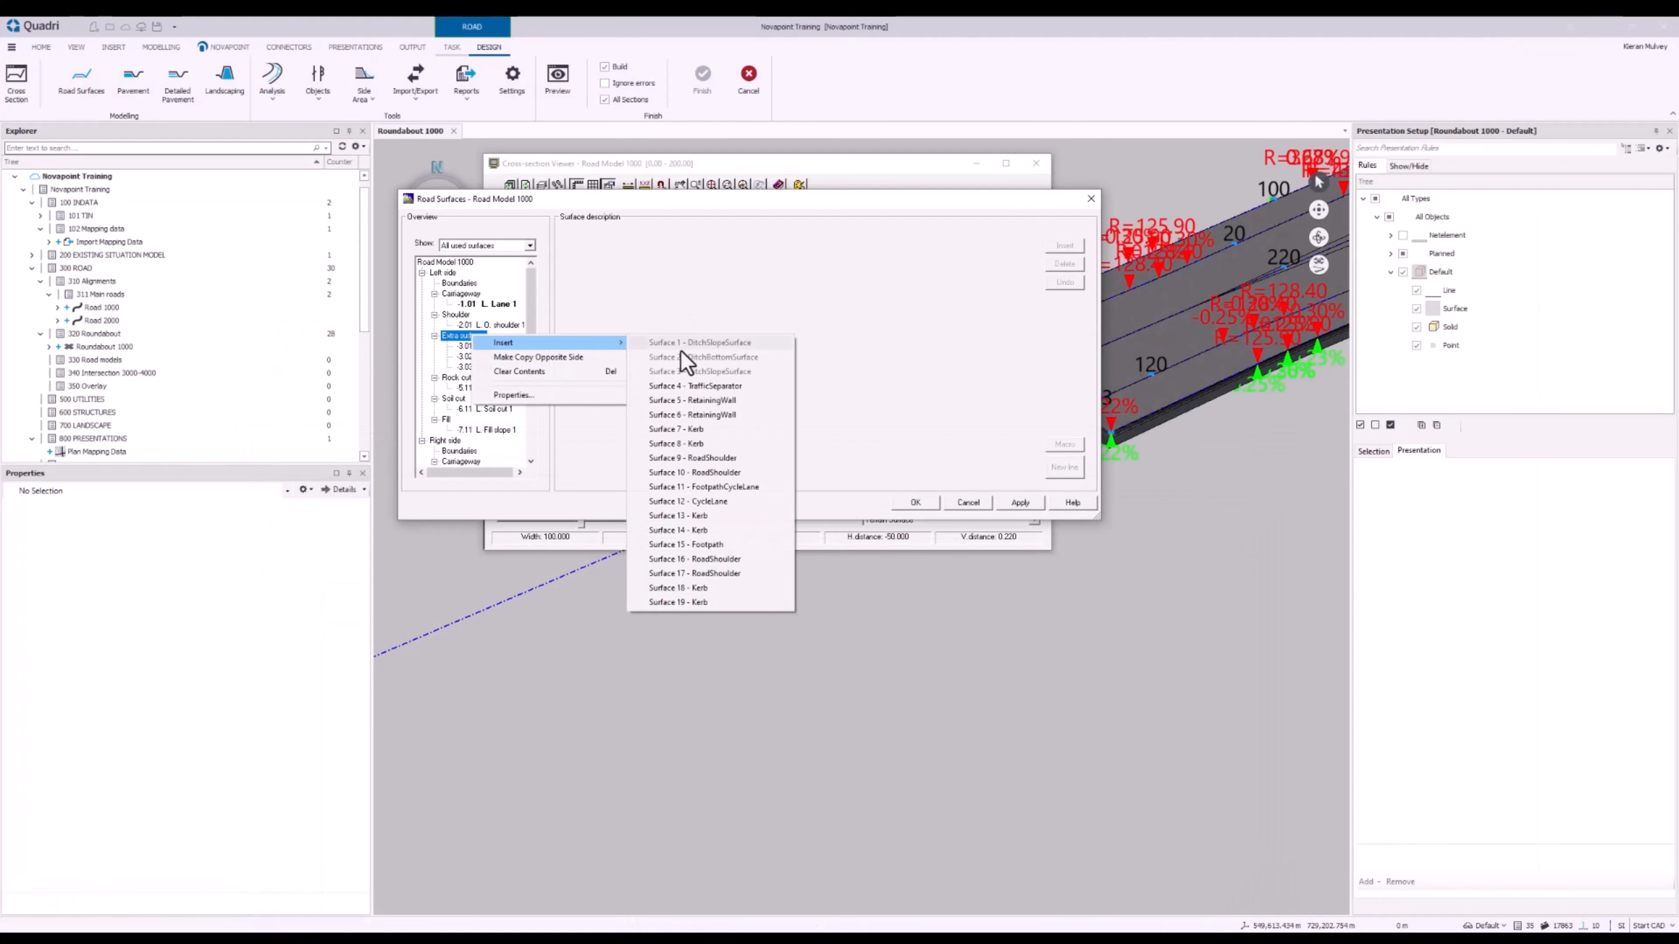
{"action": "left_click", "coordinate": [733, 459]}
{"action": "left_click", "coordinate": [498, 377]}
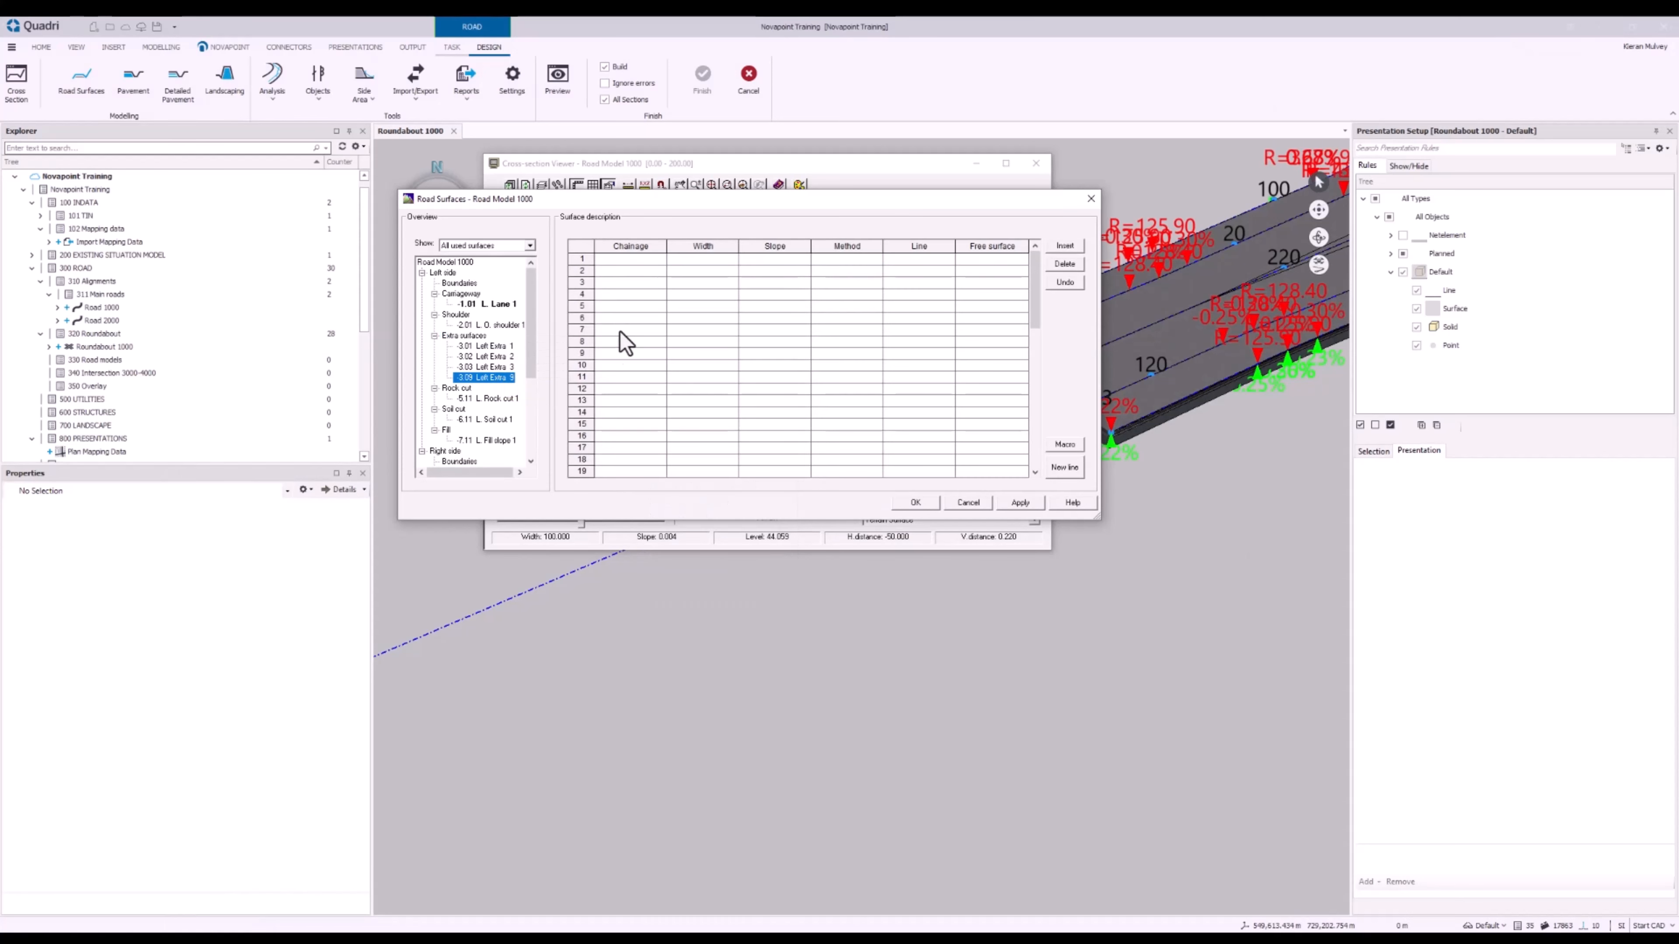
Enter start and end chainages of 0 and 9999 for Left Extra 9
{"action": "left_click", "coordinate": [630, 260]}
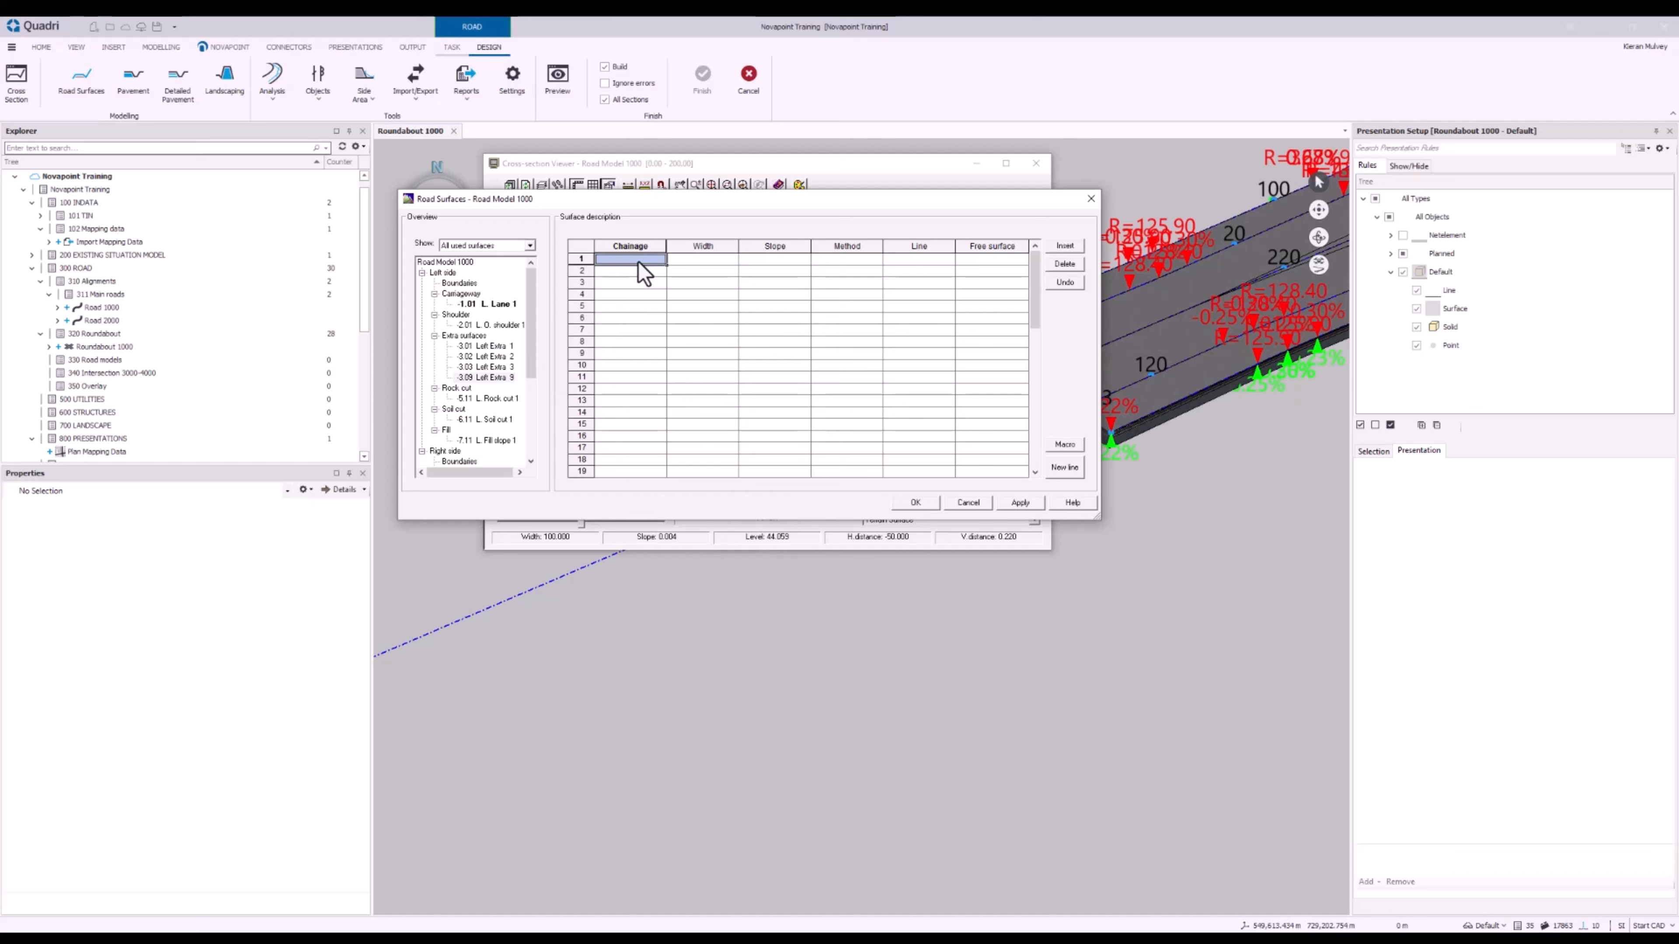
{"action": "type", "text": "0"}
{"action": "key", "text": "Return"}
{"action": "type", "text": "9999"}
{"action": "key", "text": "Return"}
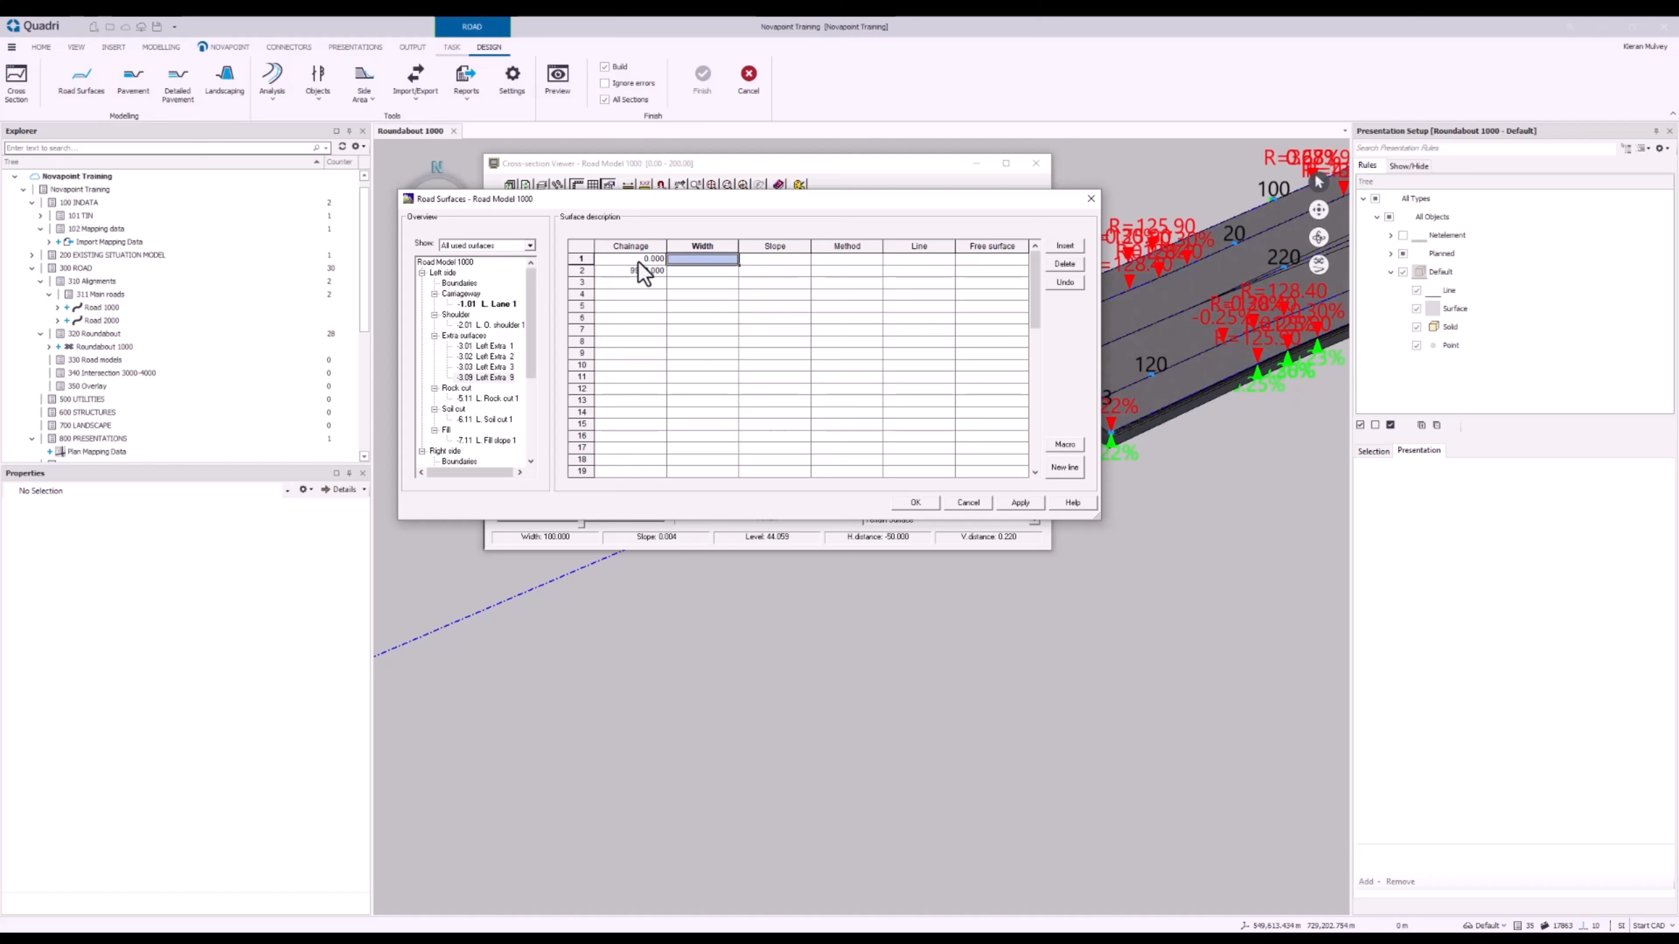
Set Left Extra 9 to width 1 and slope 0.05 at both chainages
{"action": "type", "text": "1"}
{"action": "key", "text": "Return"}
{"action": "type", "text": "1"}
{"action": "key", "text": "Return"}
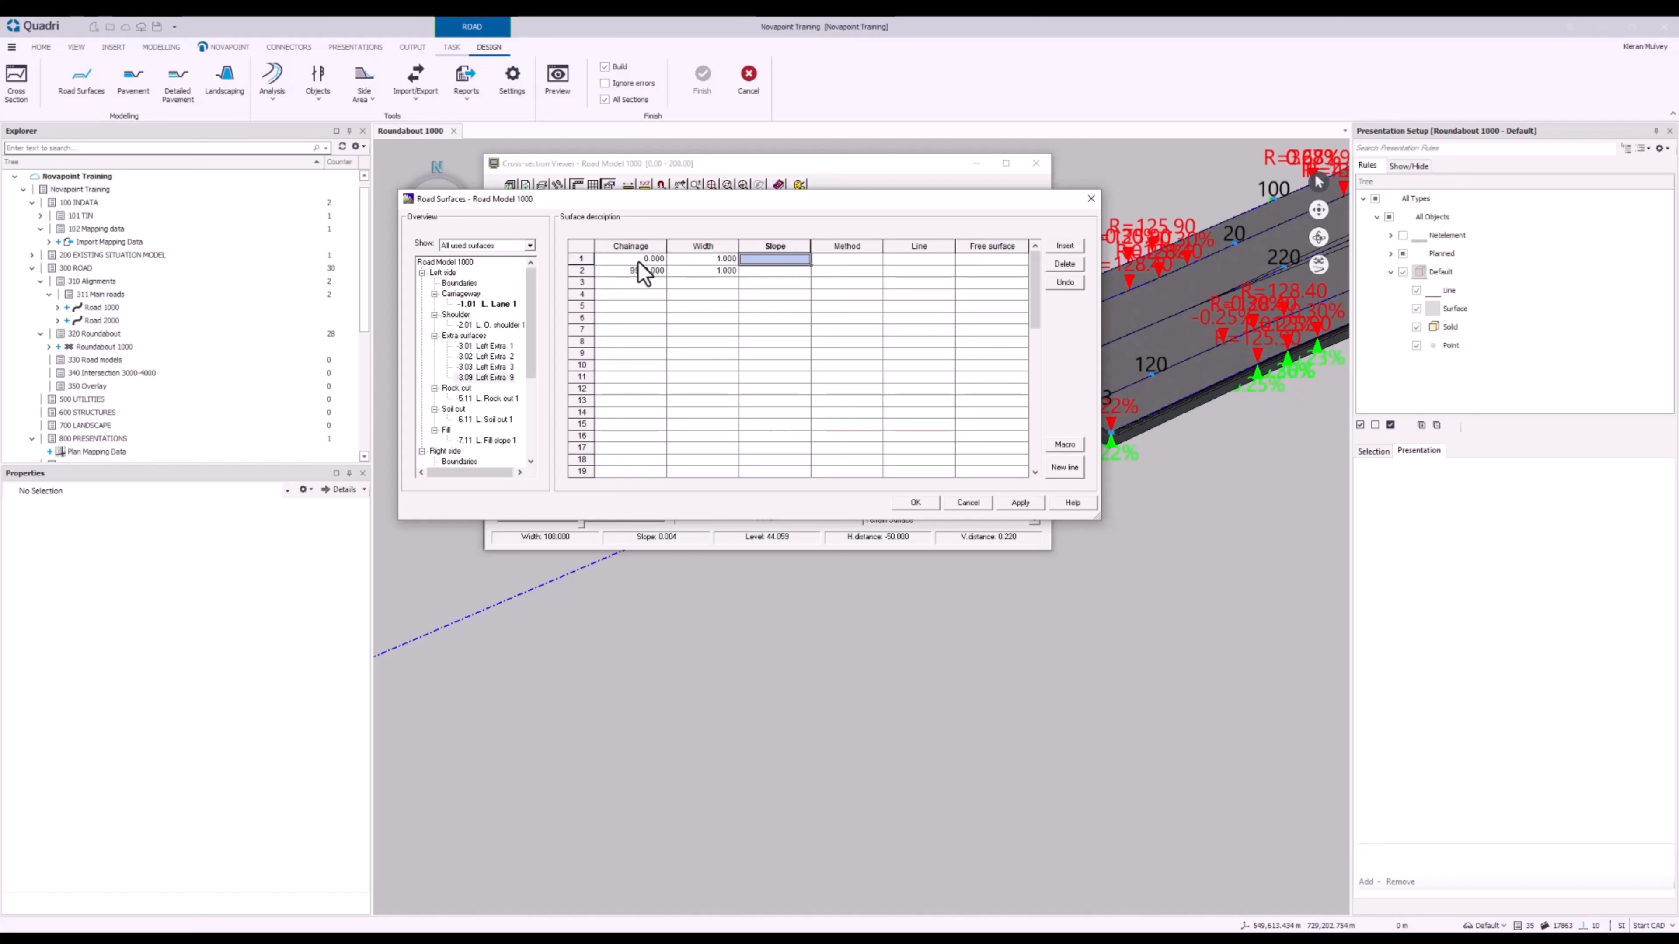
{"action": "type", "text": "0.05"}
{"action": "key", "text": "Return"}
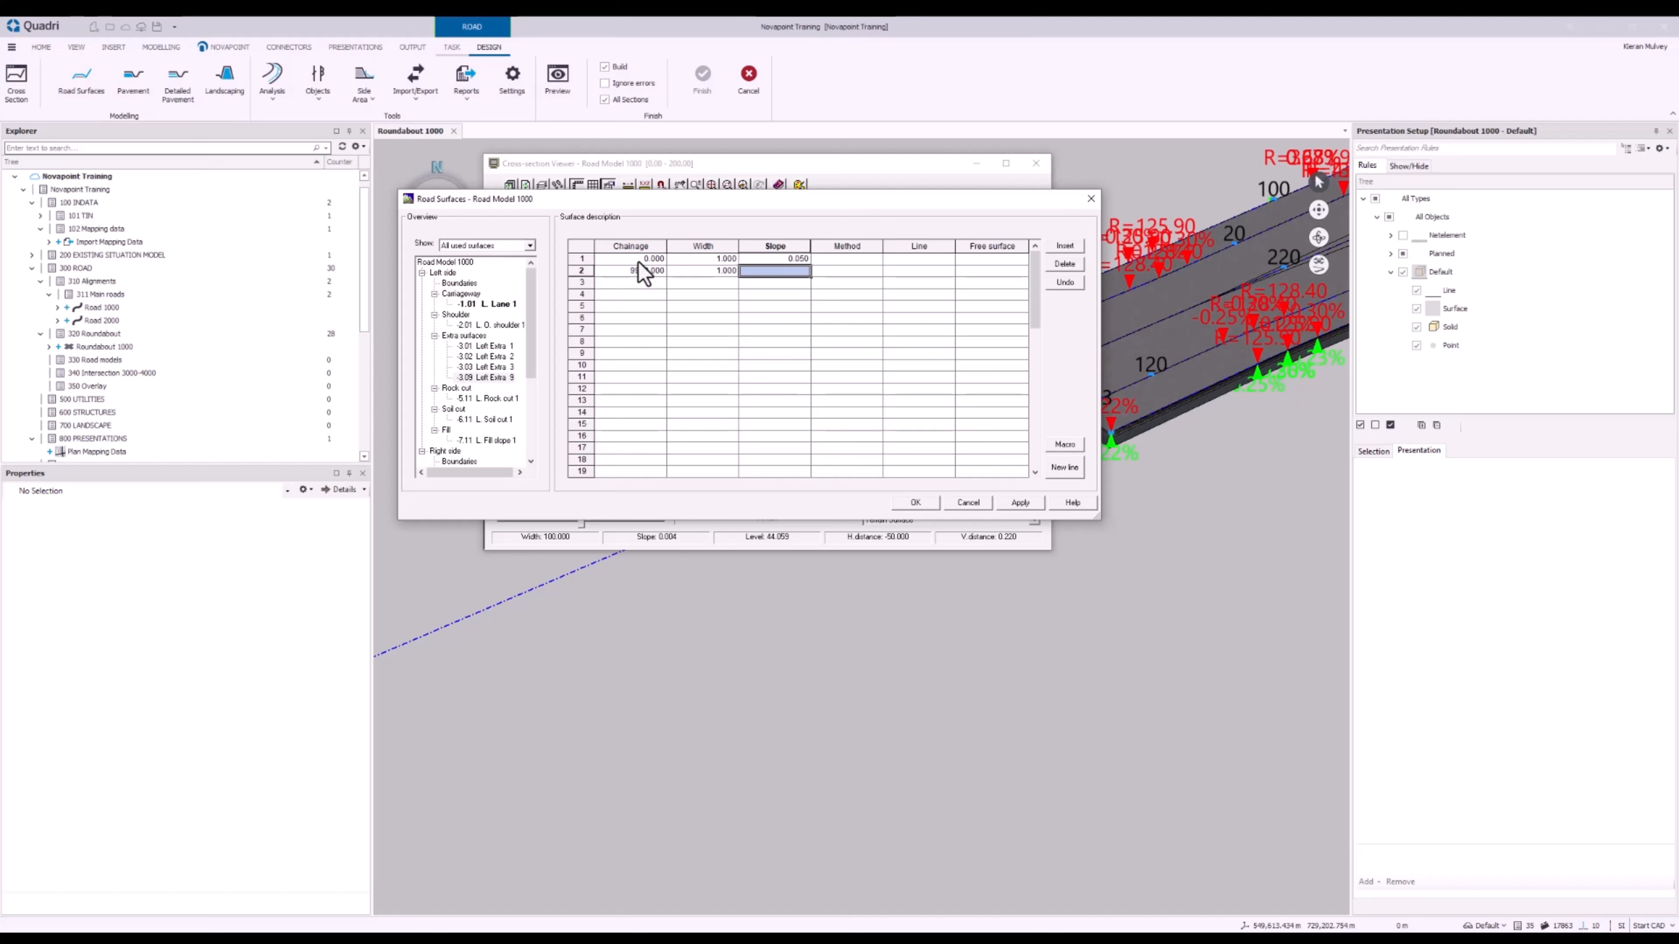
{"action": "type", "text": "0.05"}
{"action": "key", "text": "Return"}
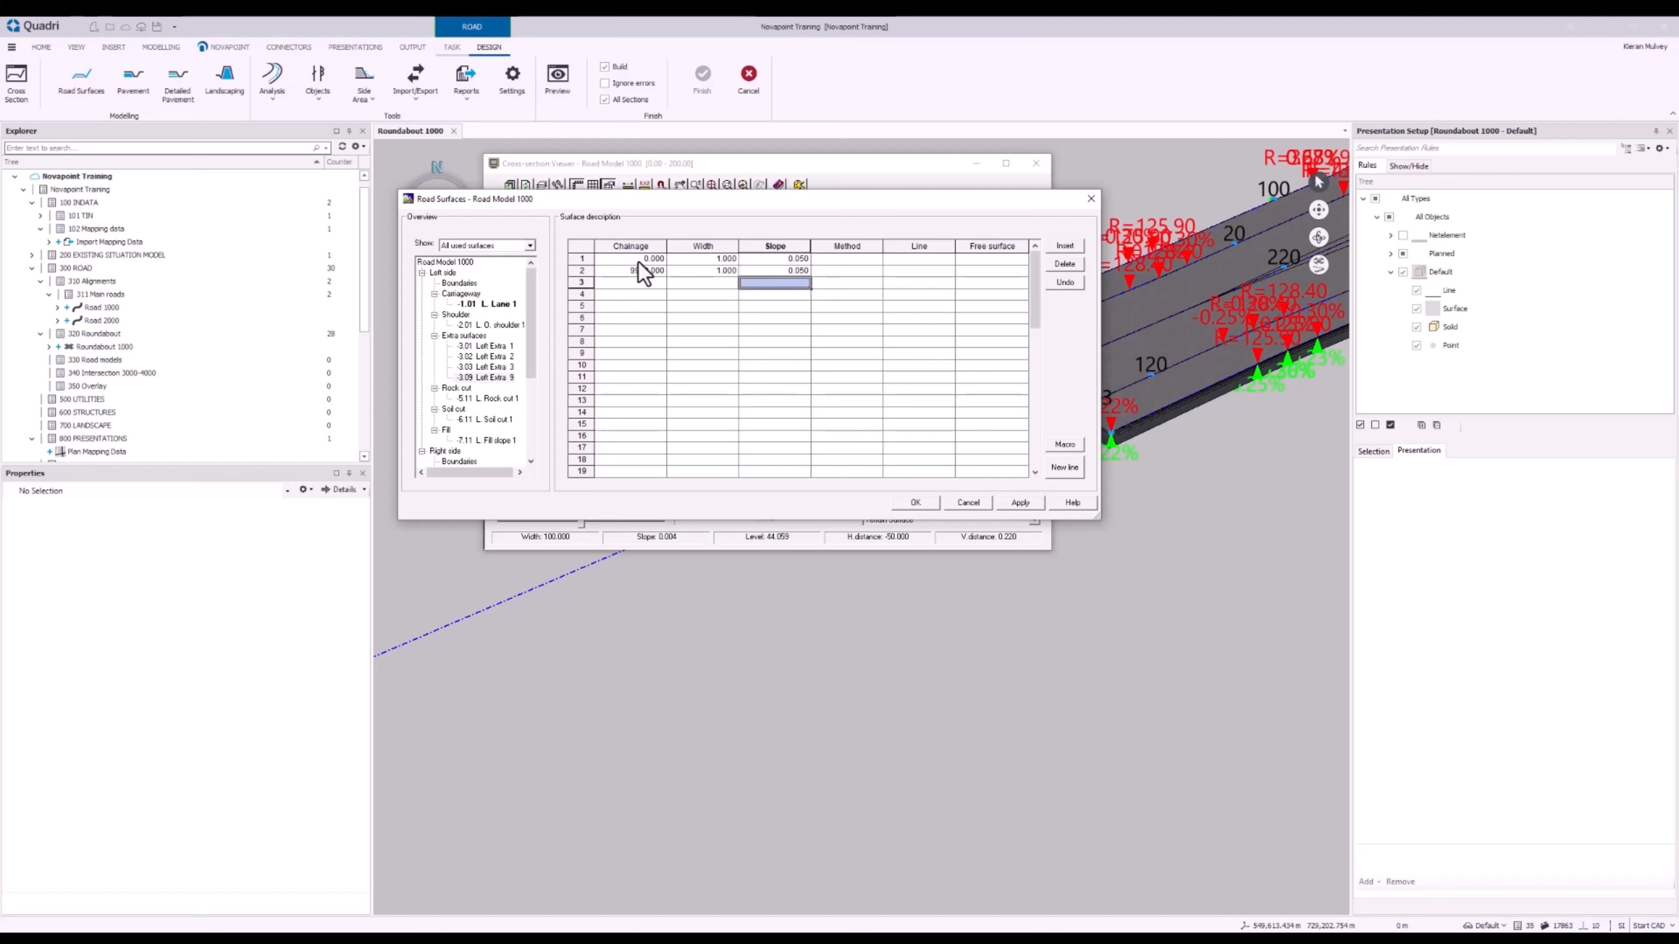
Insert Surface 11 - FootpathCycleLane among the left extra surfaces and open its surface description
{"action": "left_click", "coordinate": [471, 337]}
{"action": "right_click", "coordinate": [474, 345]}
{"action": "mouse_move", "coordinate": [510, 344]}
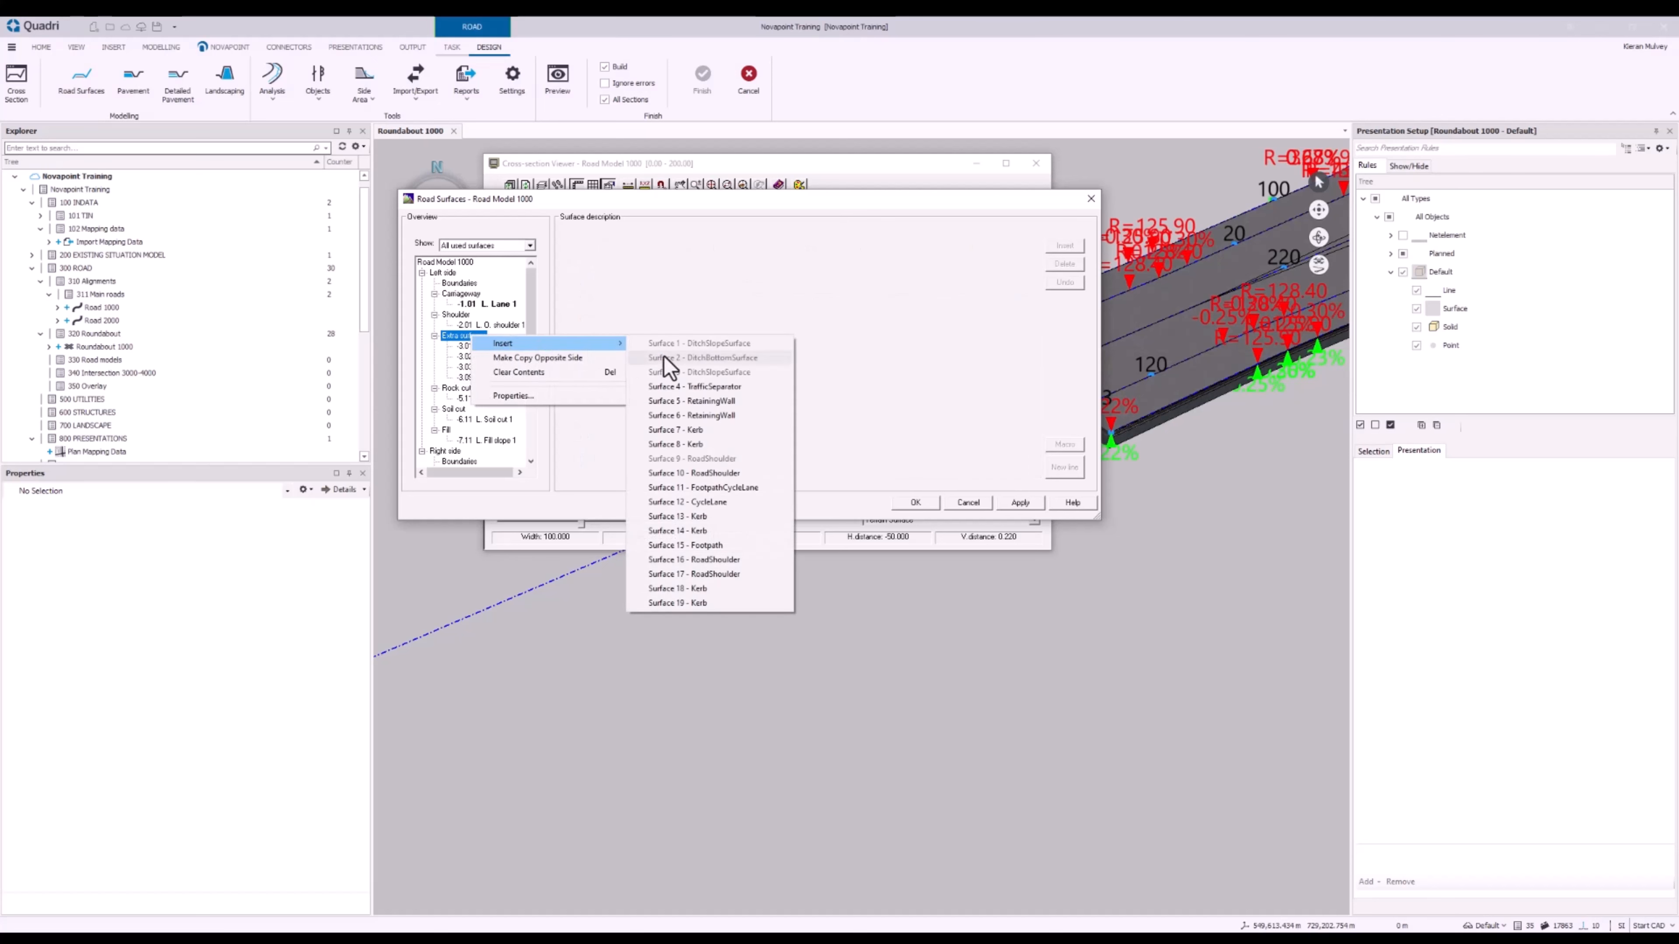
{"action": "left_click", "coordinate": [720, 491]}
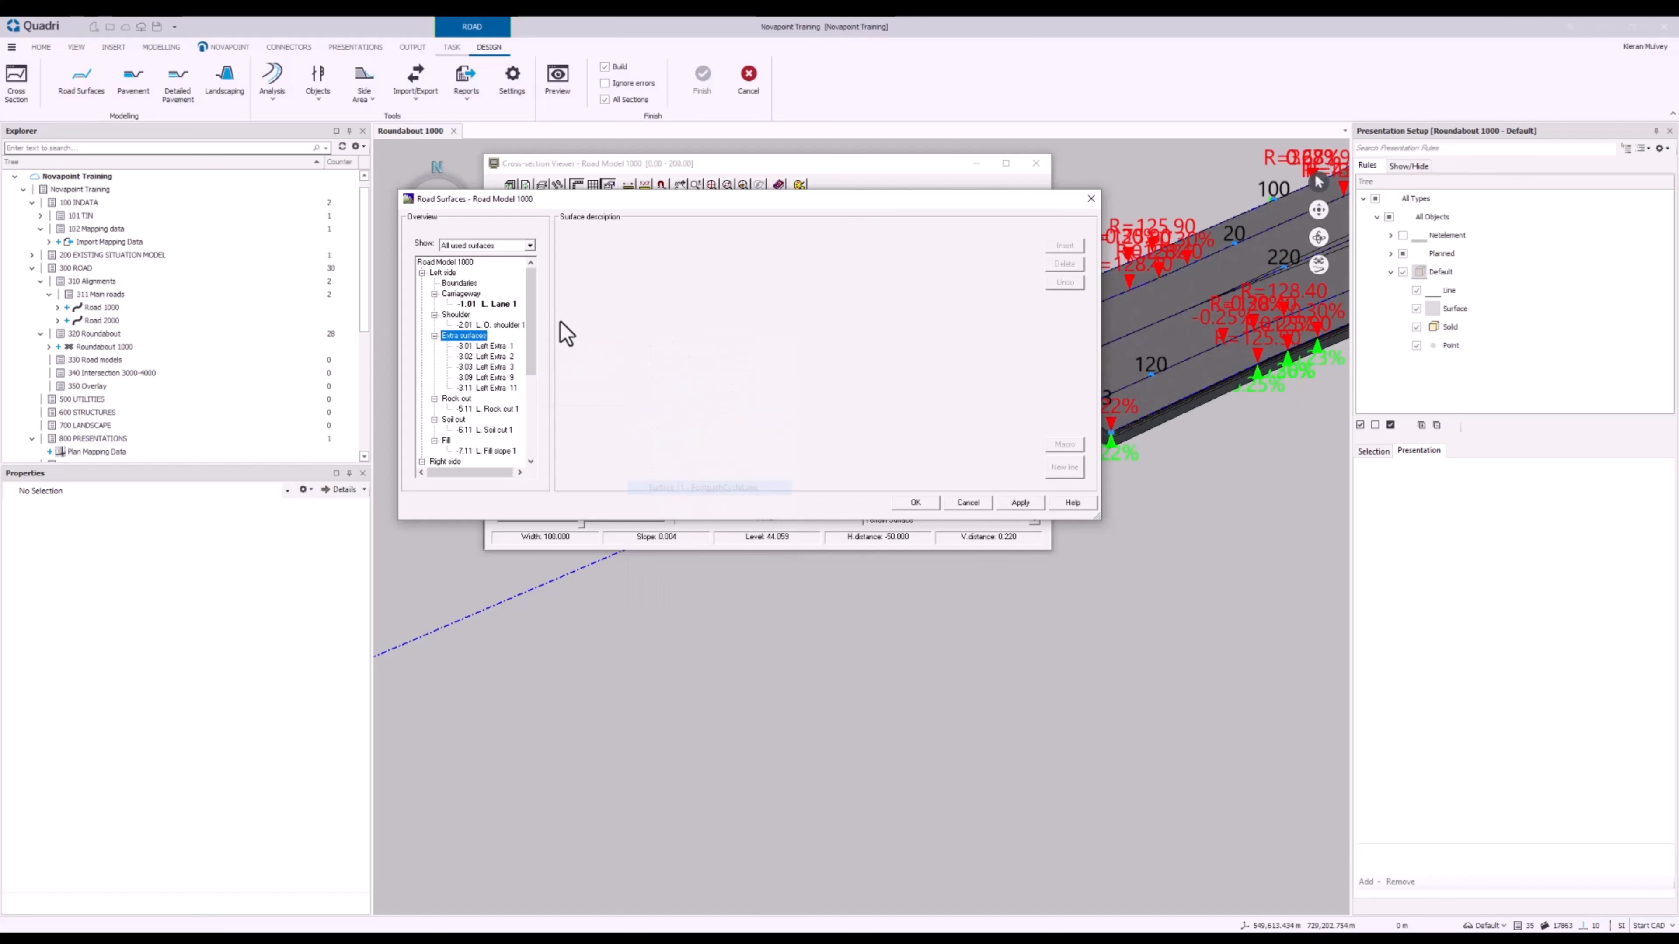
{"action": "left_click", "coordinate": [506, 388]}
Enter chainages 0 and 9999 for Left Extra 11, each with a width of 3
{"action": "left_click", "coordinate": [624, 260]}
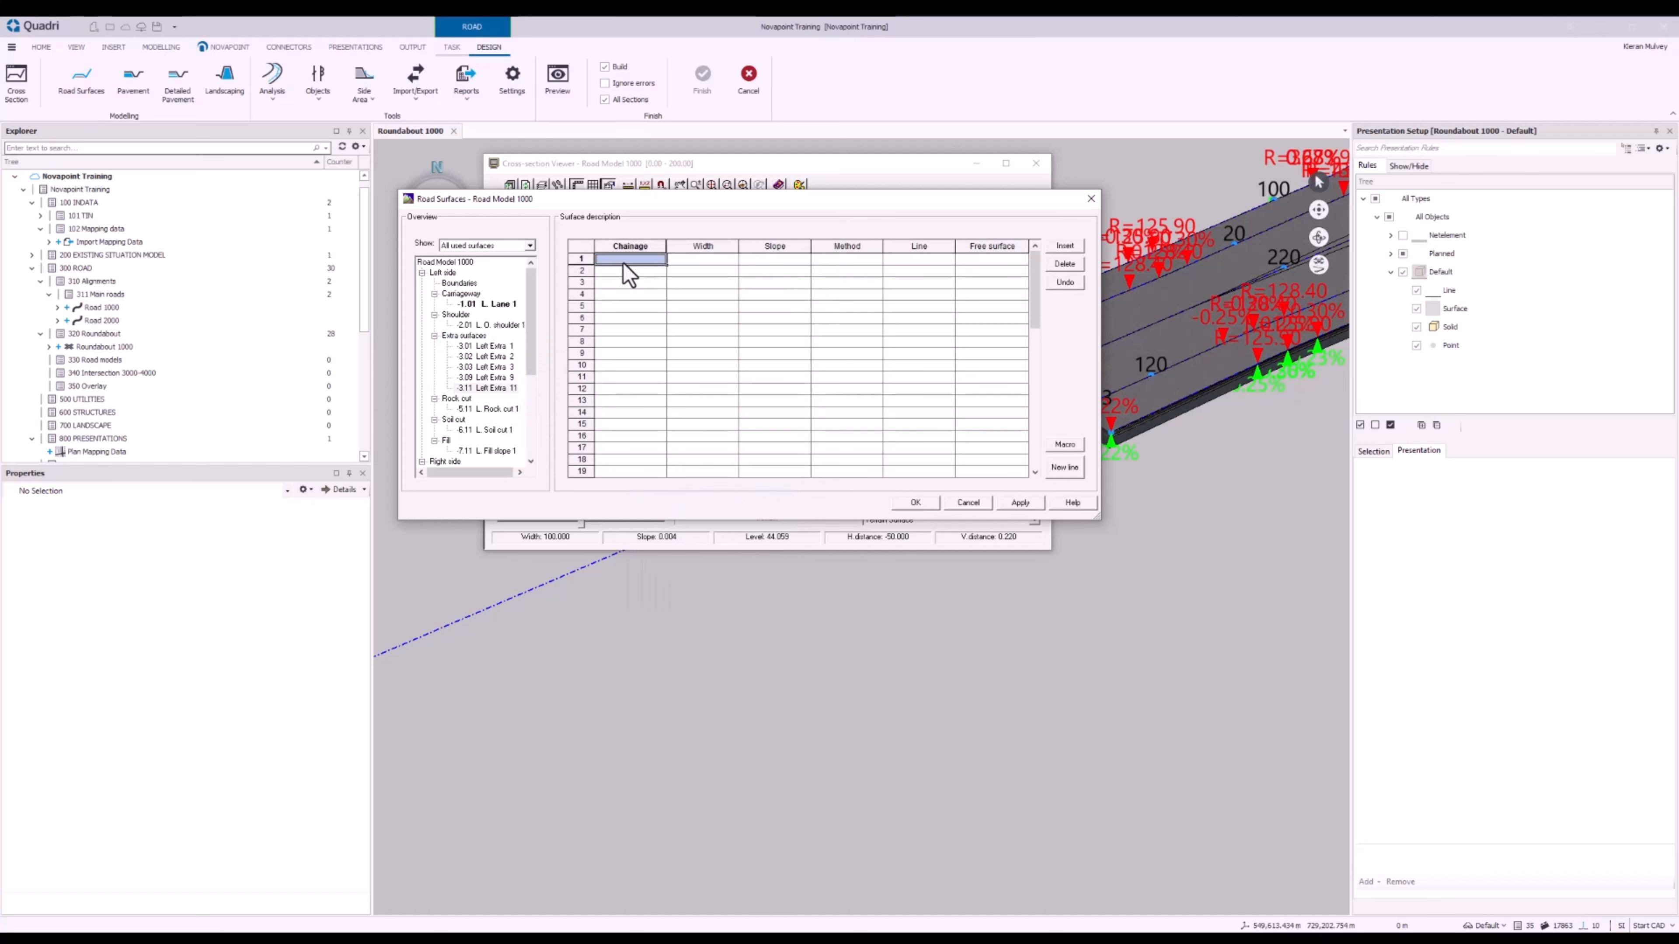
{"action": "key", "text": "Right"}
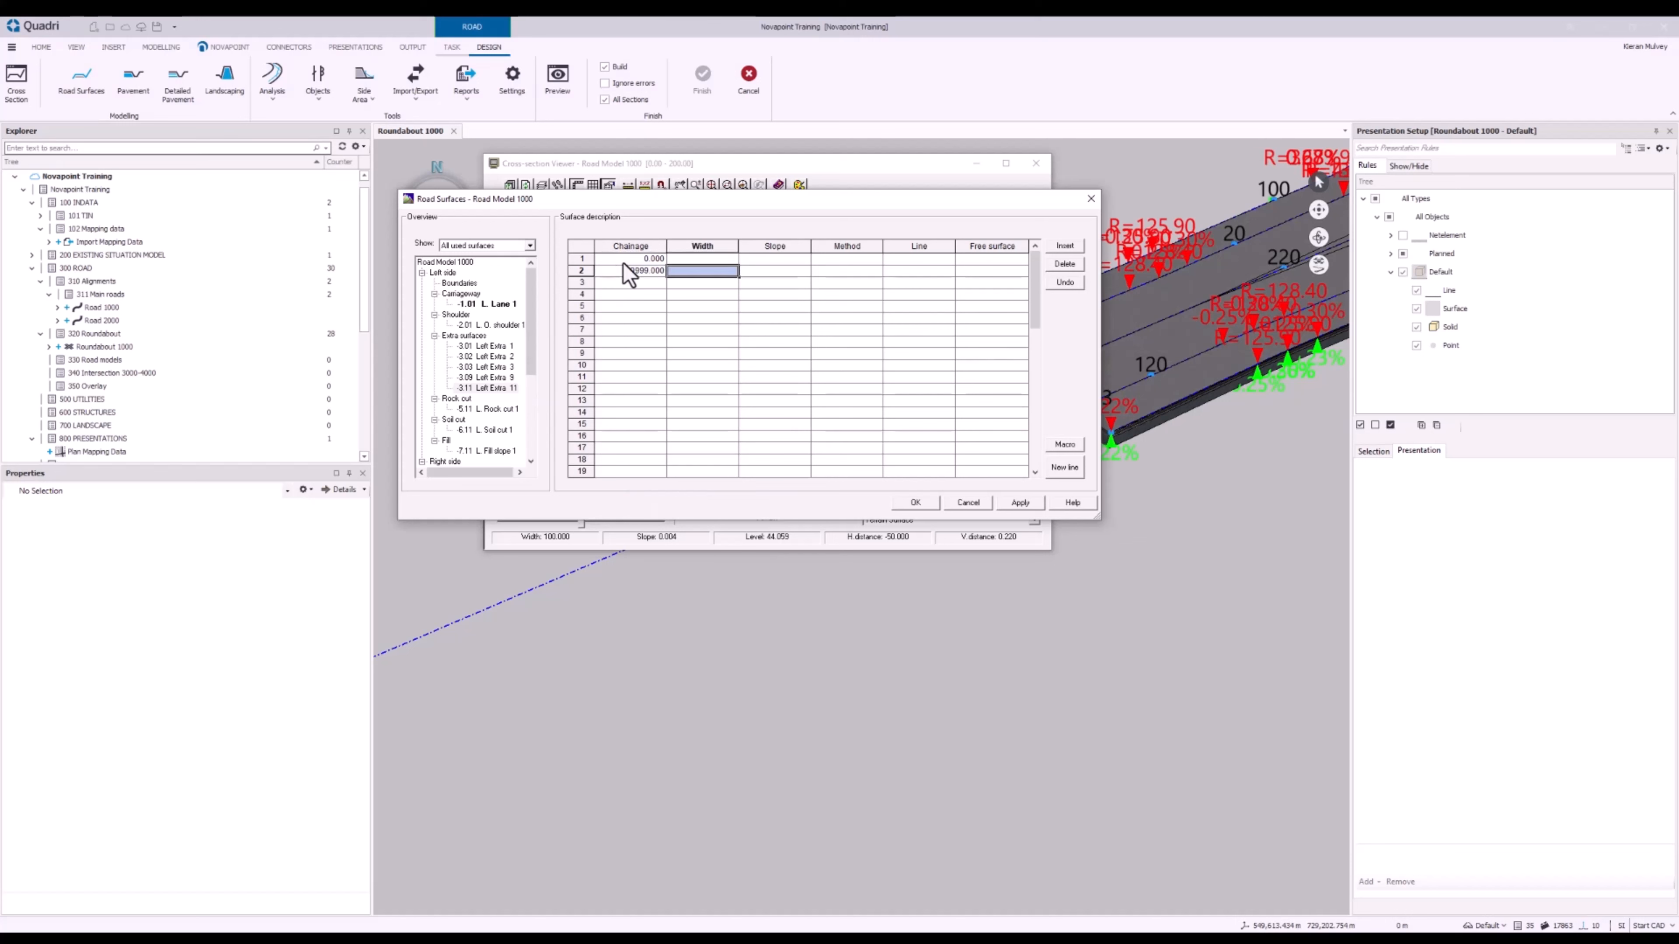
{"action": "key", "text": "Up"}
{"action": "type", "text": "3"}
{"action": "key", "text": "Return"}
{"action": "type", "text": "3"}
{"action": "key", "text": "Up"}
{"action": "key", "text": "Right"}
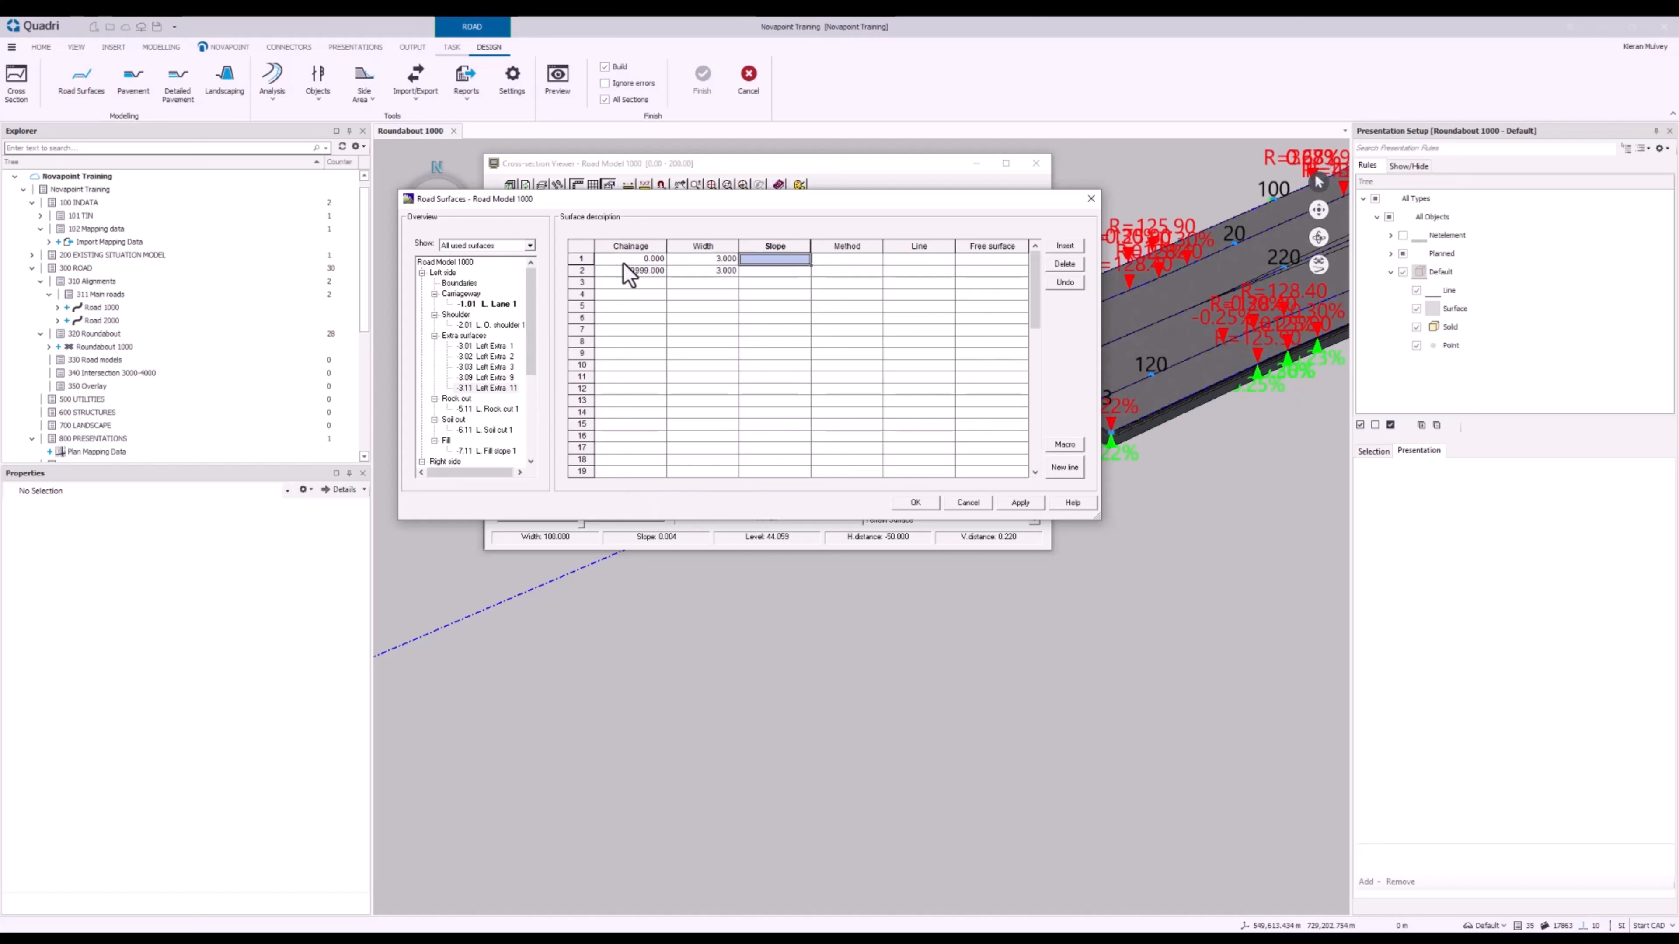
Set the slope of Left Extra 11 to 0.05 at both chainages
{"action": "type", "text": "0.05"}
{"action": "key", "text": "Return"}
{"action": "type", "text": "0.05"}
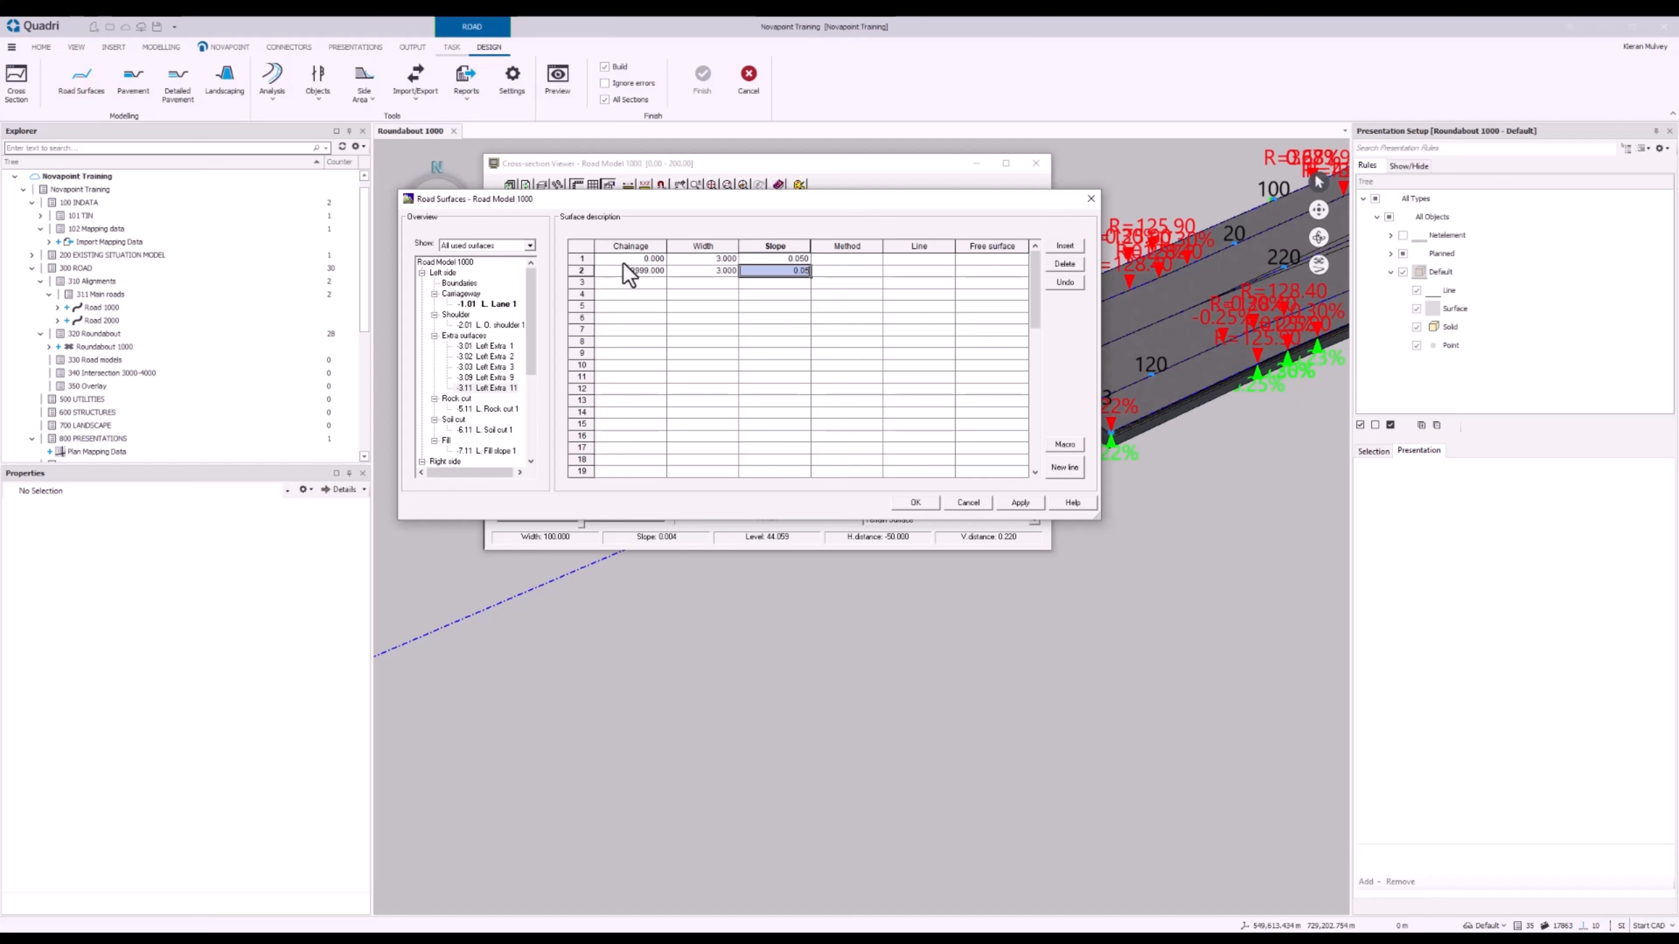
{"action": "key", "text": "Return"}
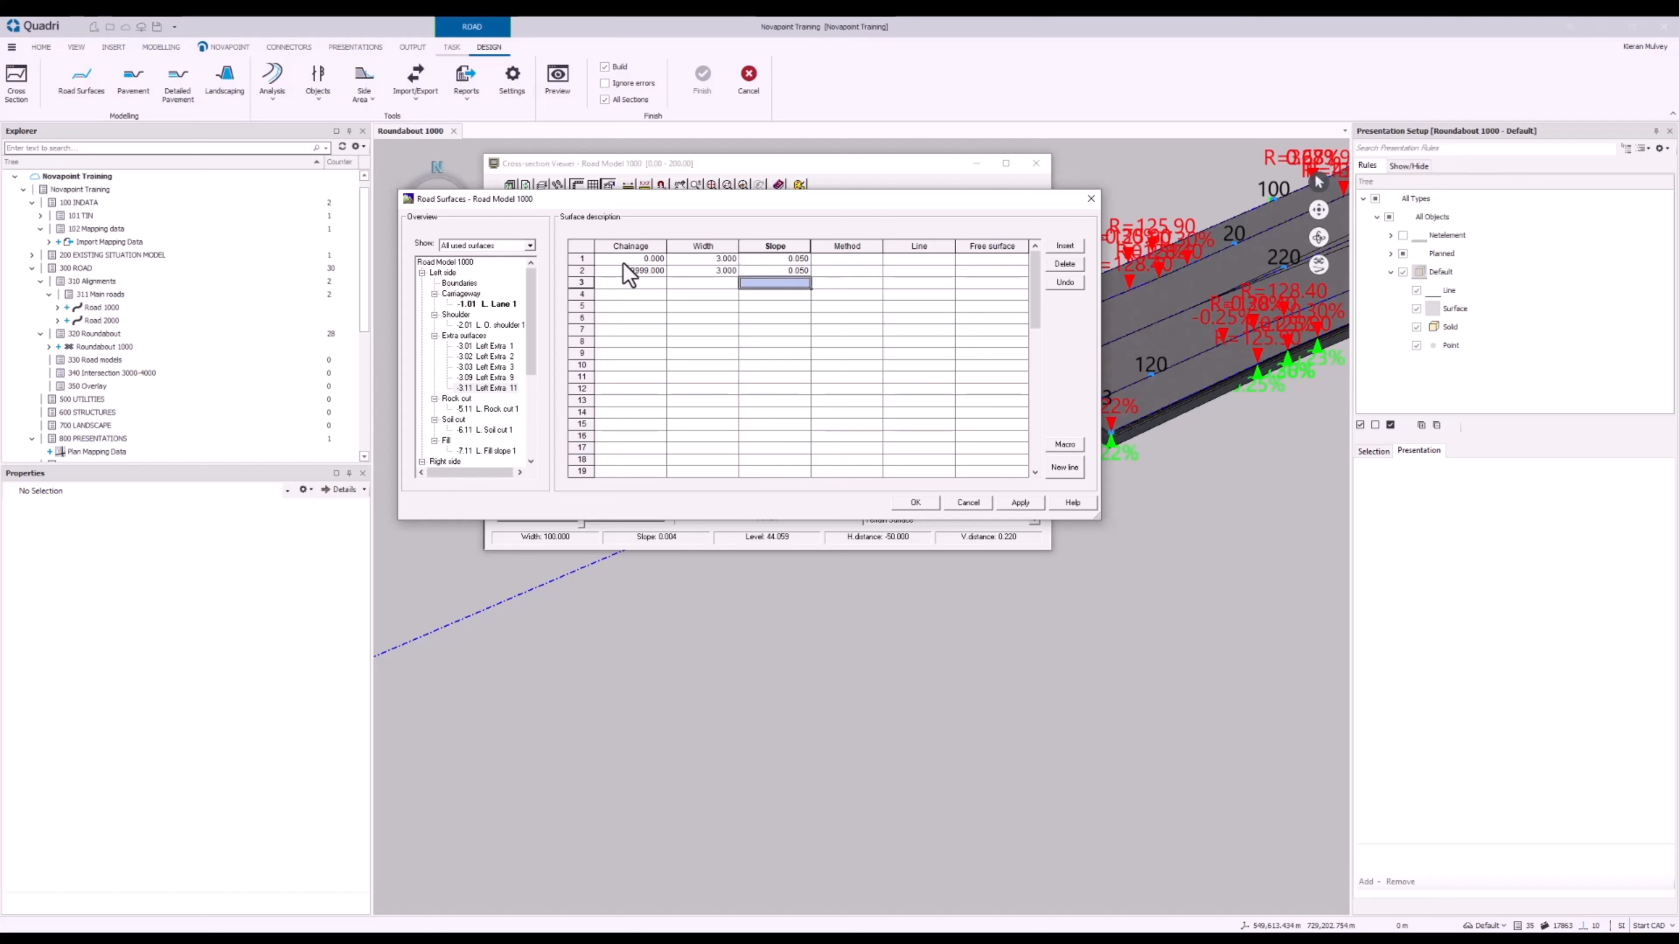
Insert Surface 17 - RoadShoulder among the left extra surfaces and open its surface description
{"action": "left_click", "coordinate": [466, 336]}
{"action": "right_click", "coordinate": [466, 337]}
{"action": "mouse_move", "coordinate": [516, 344]}
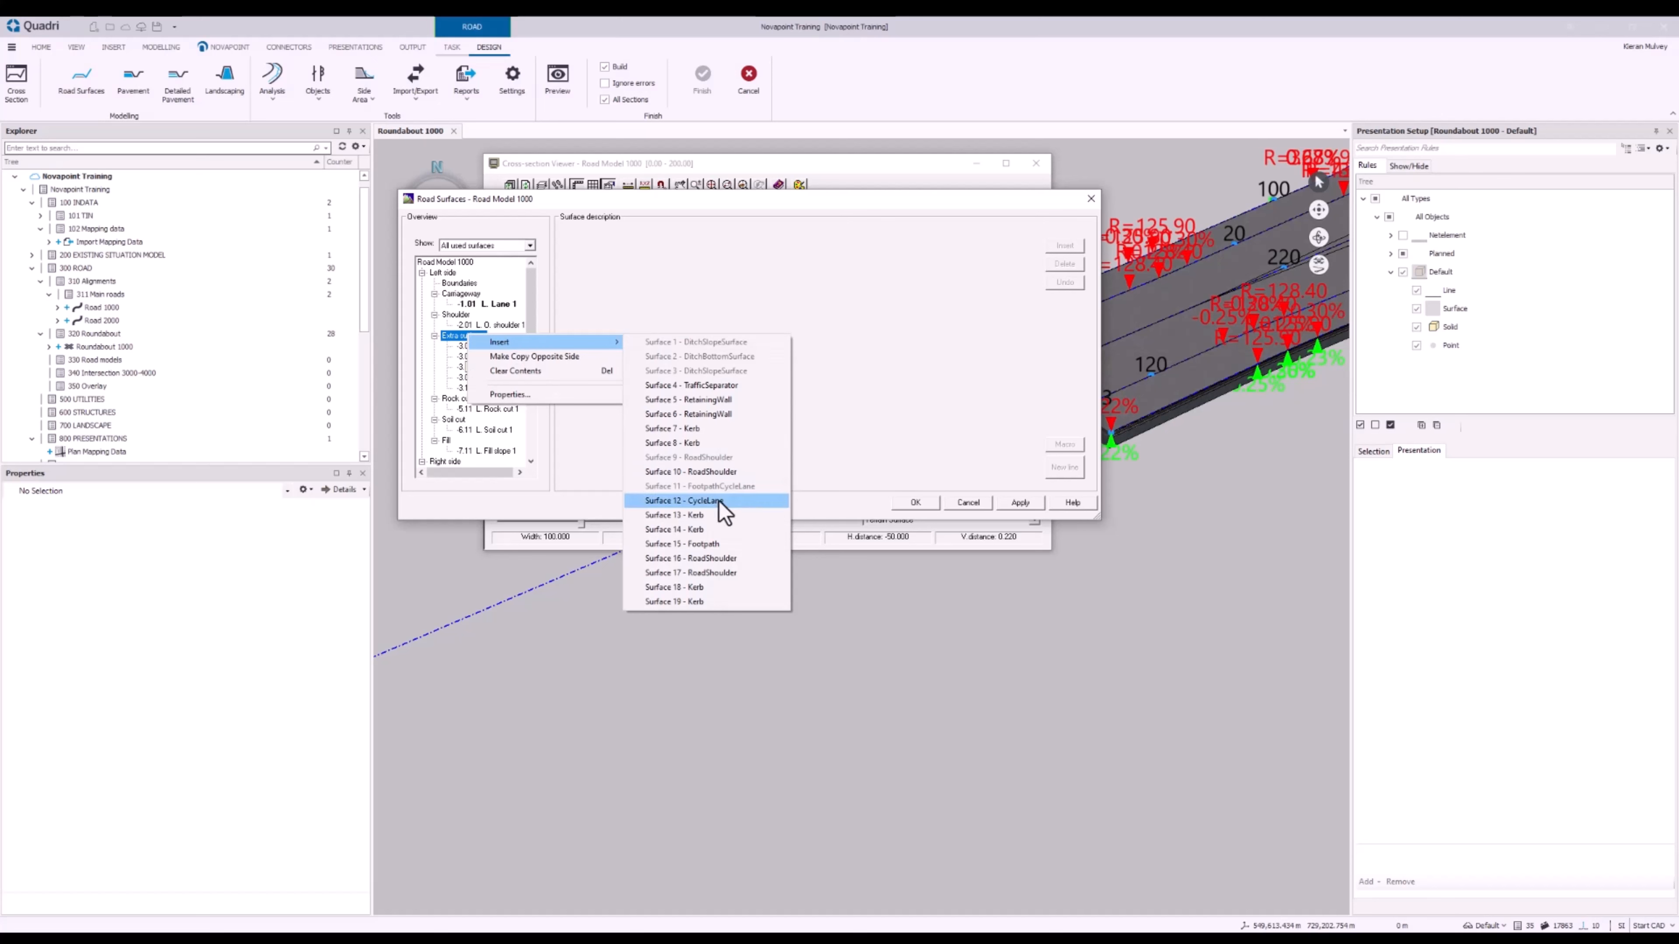
{"action": "left_click", "coordinate": [704, 573]}
{"action": "left_click", "coordinate": [502, 387]}
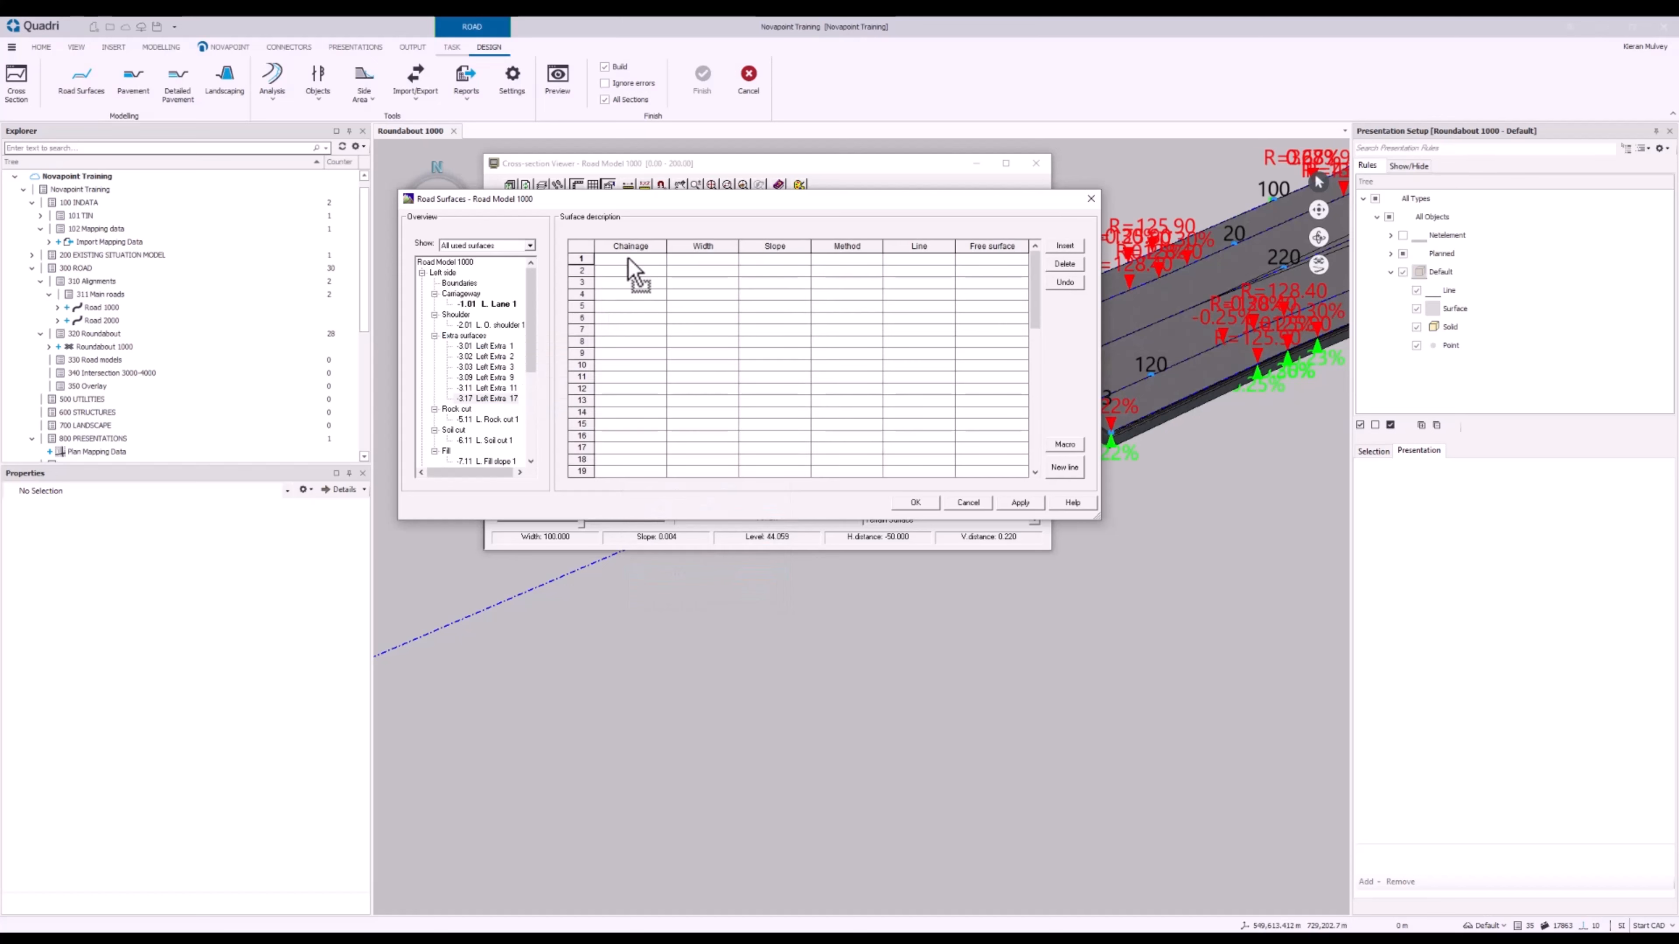
Enter chainages 0 and 9999 for Left Extra 17, each with a width of 1
{"action": "type", "text": "0"}
{"action": "key", "text": "Down"}
{"action": "type", "text": "9999"}
{"action": "key", "text": "Up"}
{"action": "key", "text": "Right"}
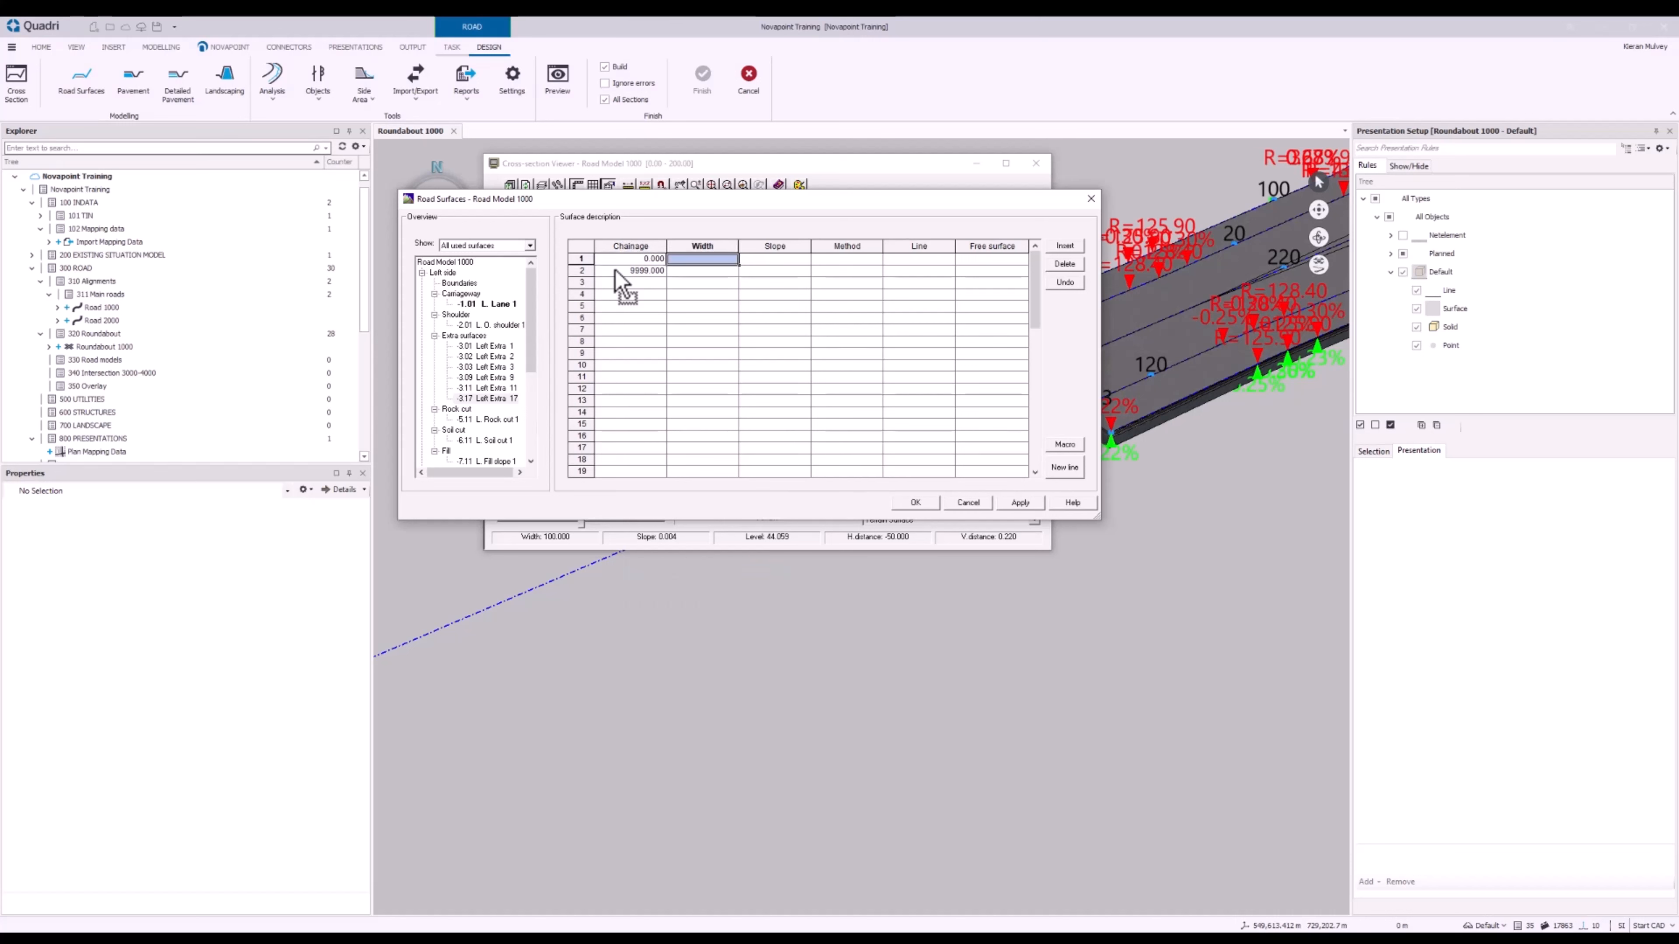
{"action": "type", "text": "12"}
{"action": "key", "text": "Down"}
{"action": "type", "text": "1"}
{"action": "key", "text": "Up"}
{"action": "key", "text": "Right"}
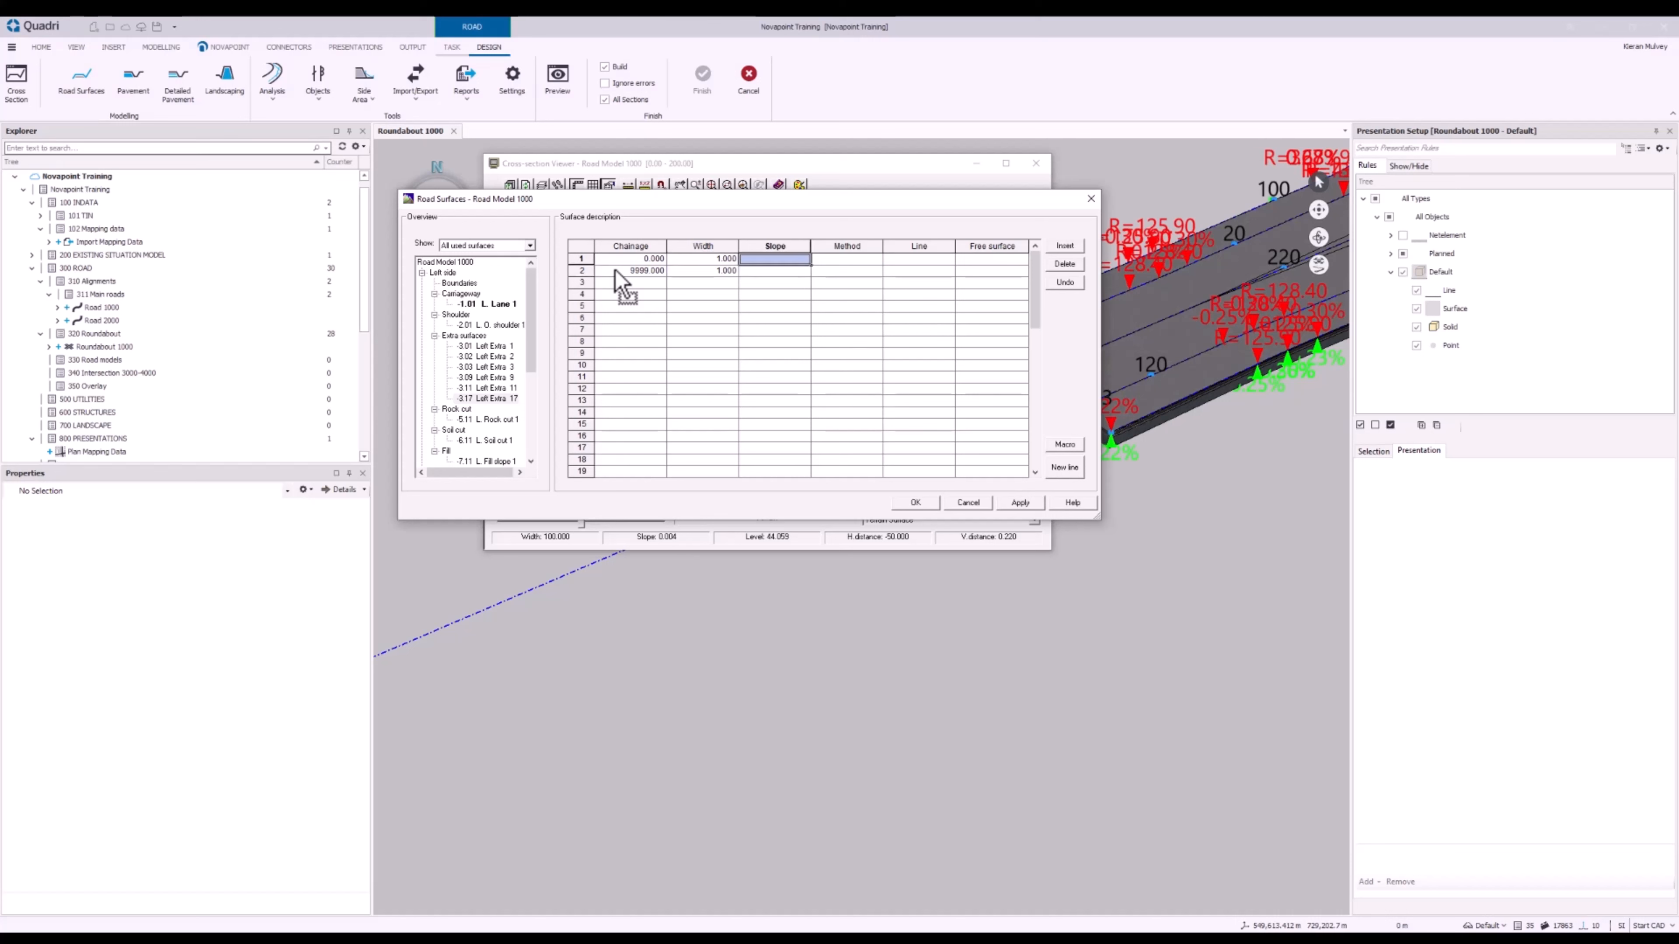
Set the slope of Left Extra 17 to 0 at both chainages
{"action": "type", "text": "0"}
{"action": "key", "text": "Down"}
{"action": "type", "text": "0"}
{"action": "key", "text": "Down"}
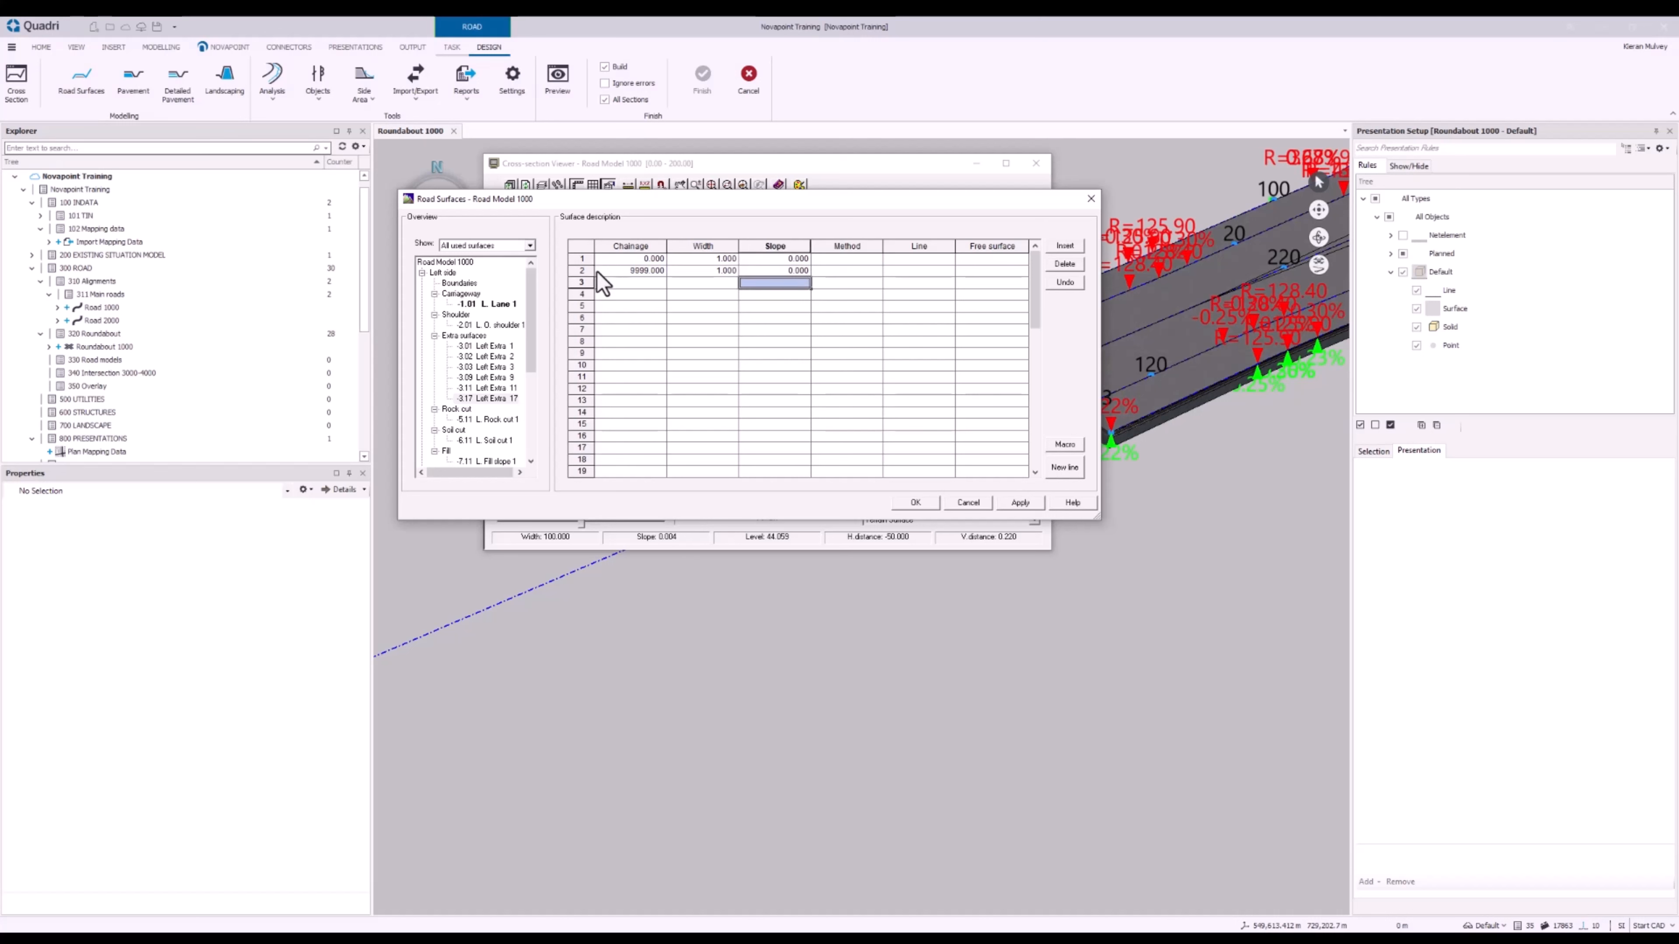
Check the other left extra surfaces and enter chainages 0 and 9999 for Left Extra 1
{"action": "left_click", "coordinate": [497, 388]}
{"action": "left_click", "coordinate": [503, 378]}
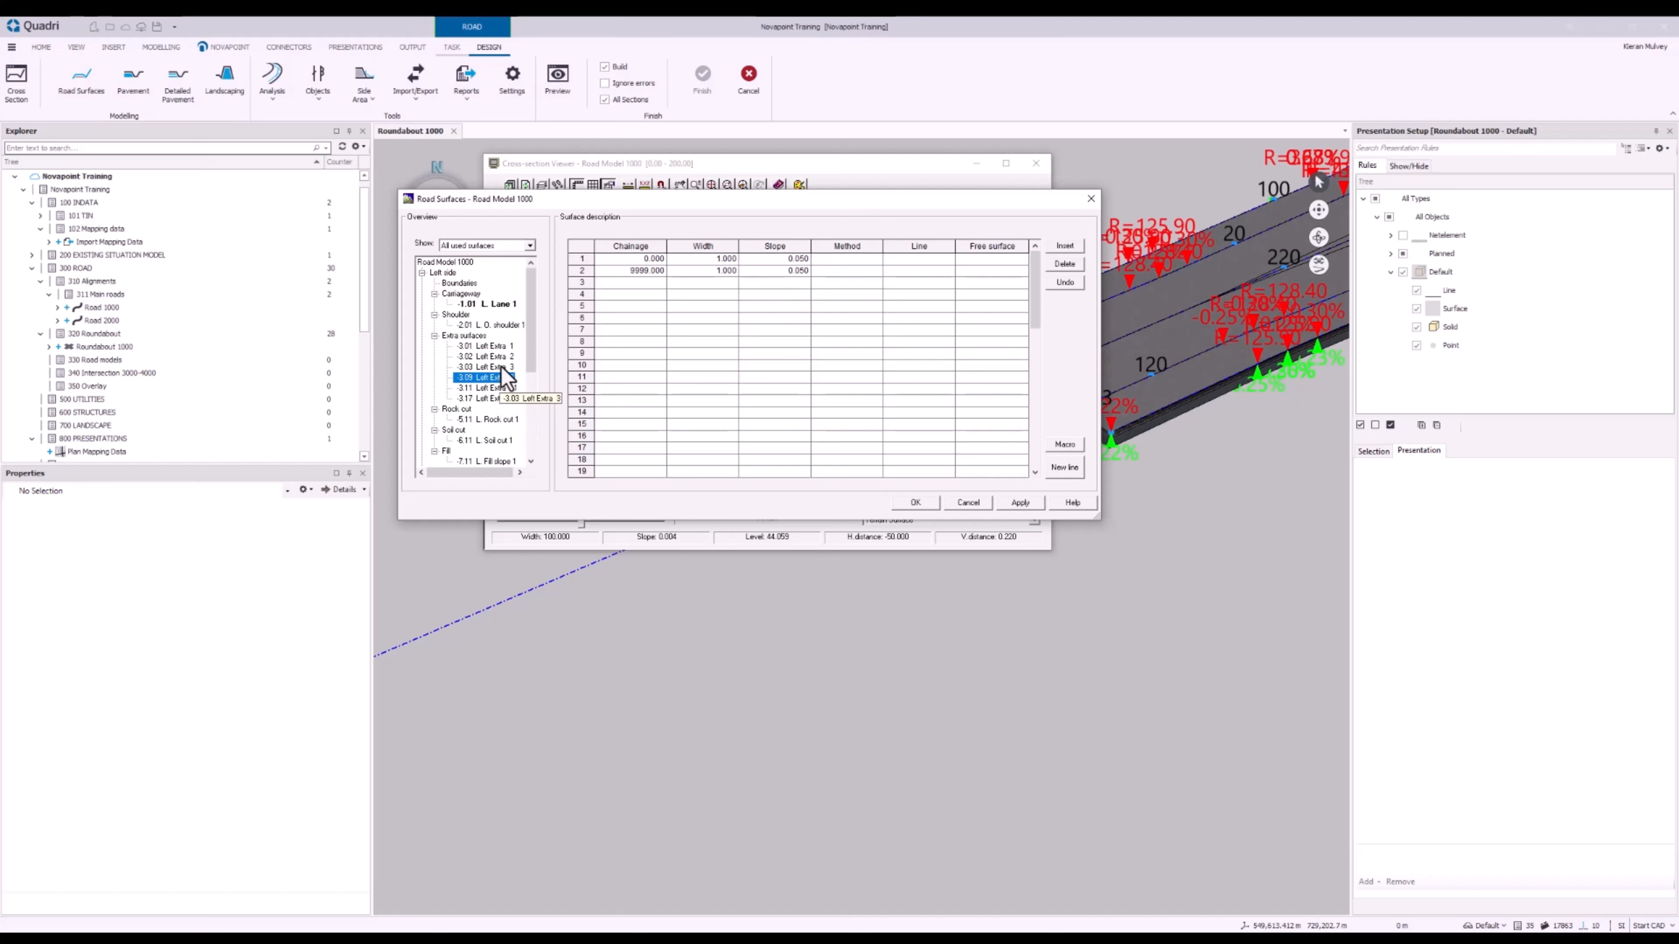
{"action": "left_click", "coordinate": [507, 367]}
{"action": "left_click", "coordinate": [521, 358]}
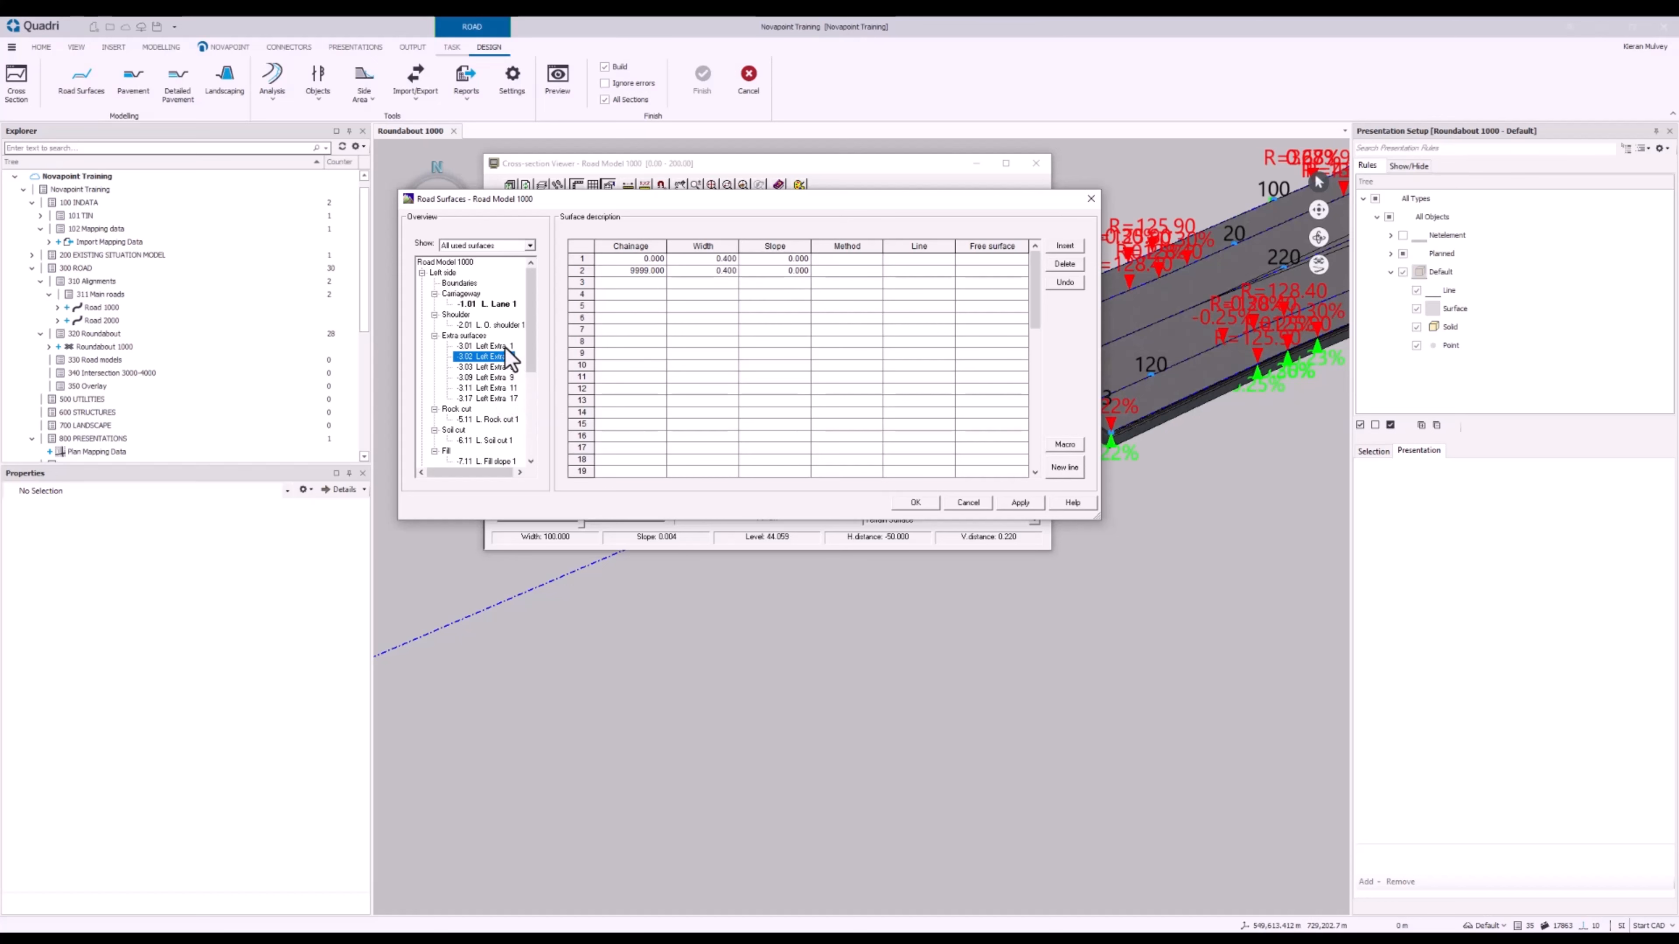
{"action": "left_click", "coordinate": [520, 348]}
{"action": "left_click", "coordinate": [635, 260]}
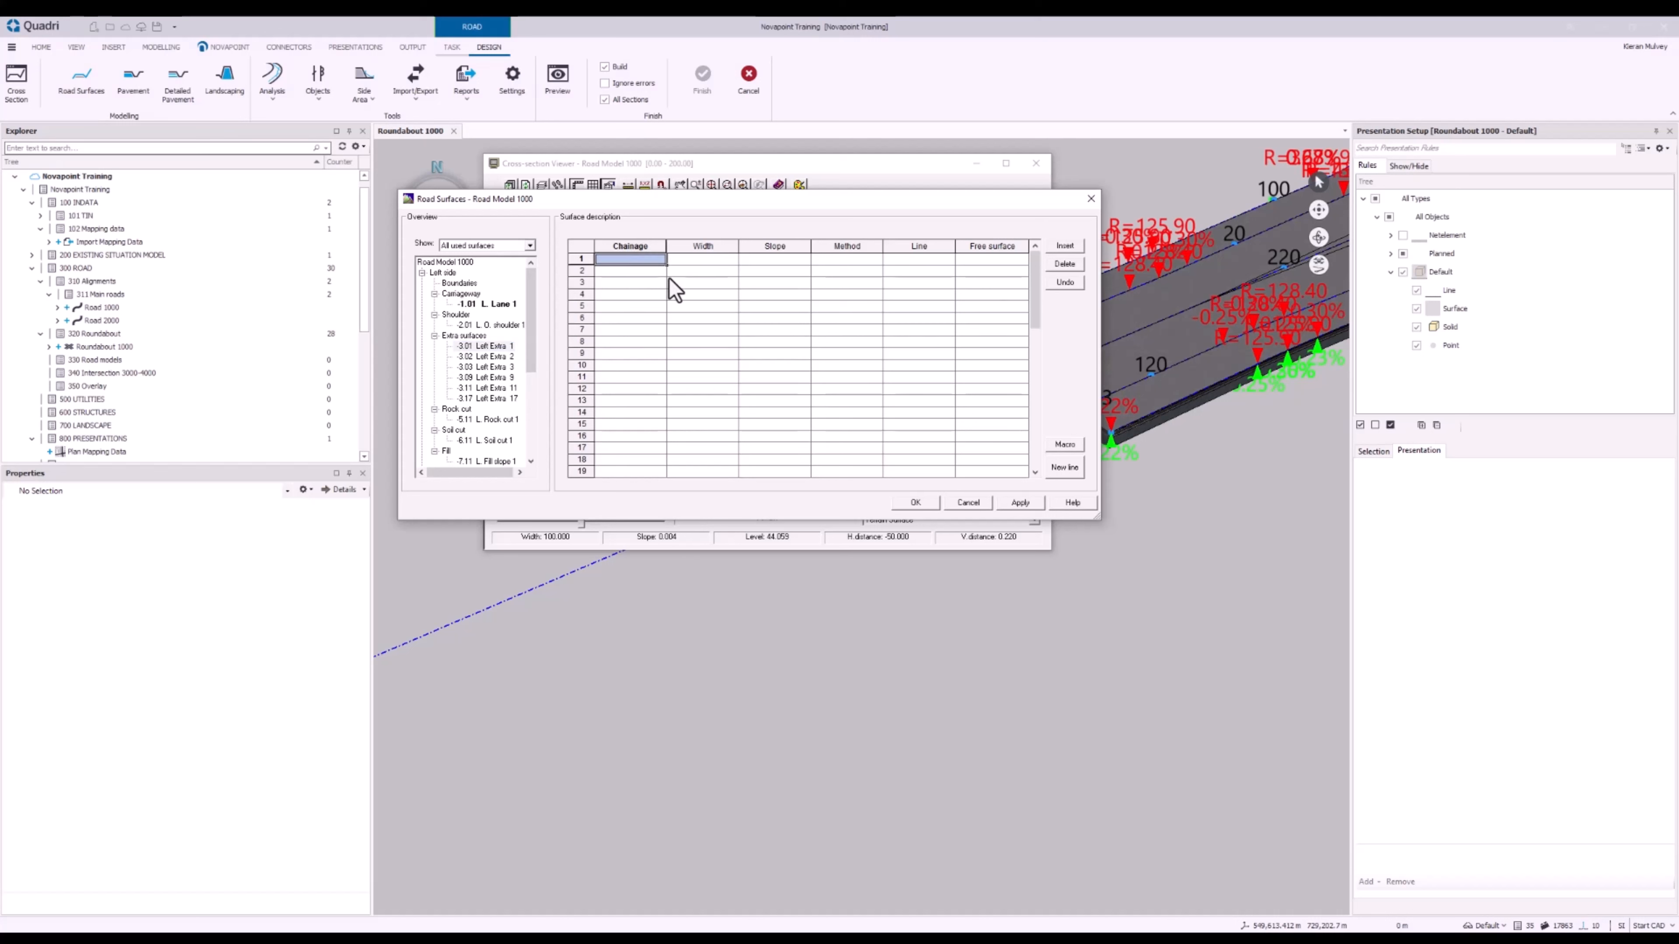
{"action": "type", "text": "0"}
{"action": "key", "text": "Return"}
{"action": "type", "text": "9999"}
{"action": "key", "text": "Return"}
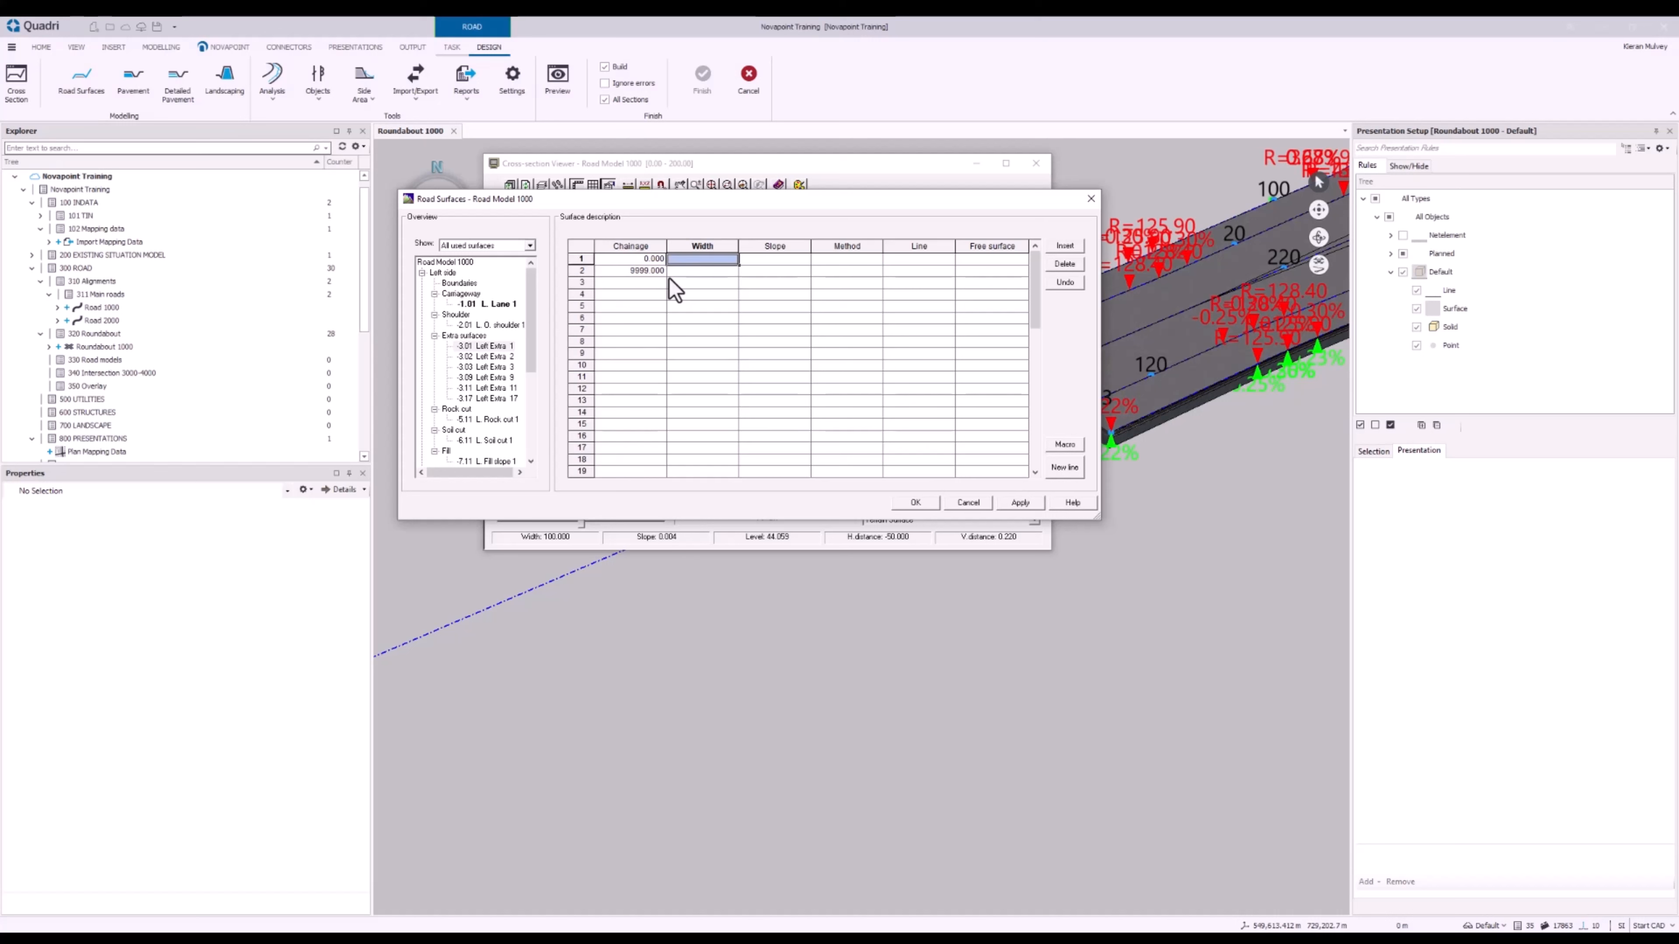
Set the width of Left Extra 1 to 0.5 and its slope to -0.2 at both chainages
{"action": "type", "text": "0.5"}
{"action": "key", "text": "Return"}
{"action": "type", "text": "0"}
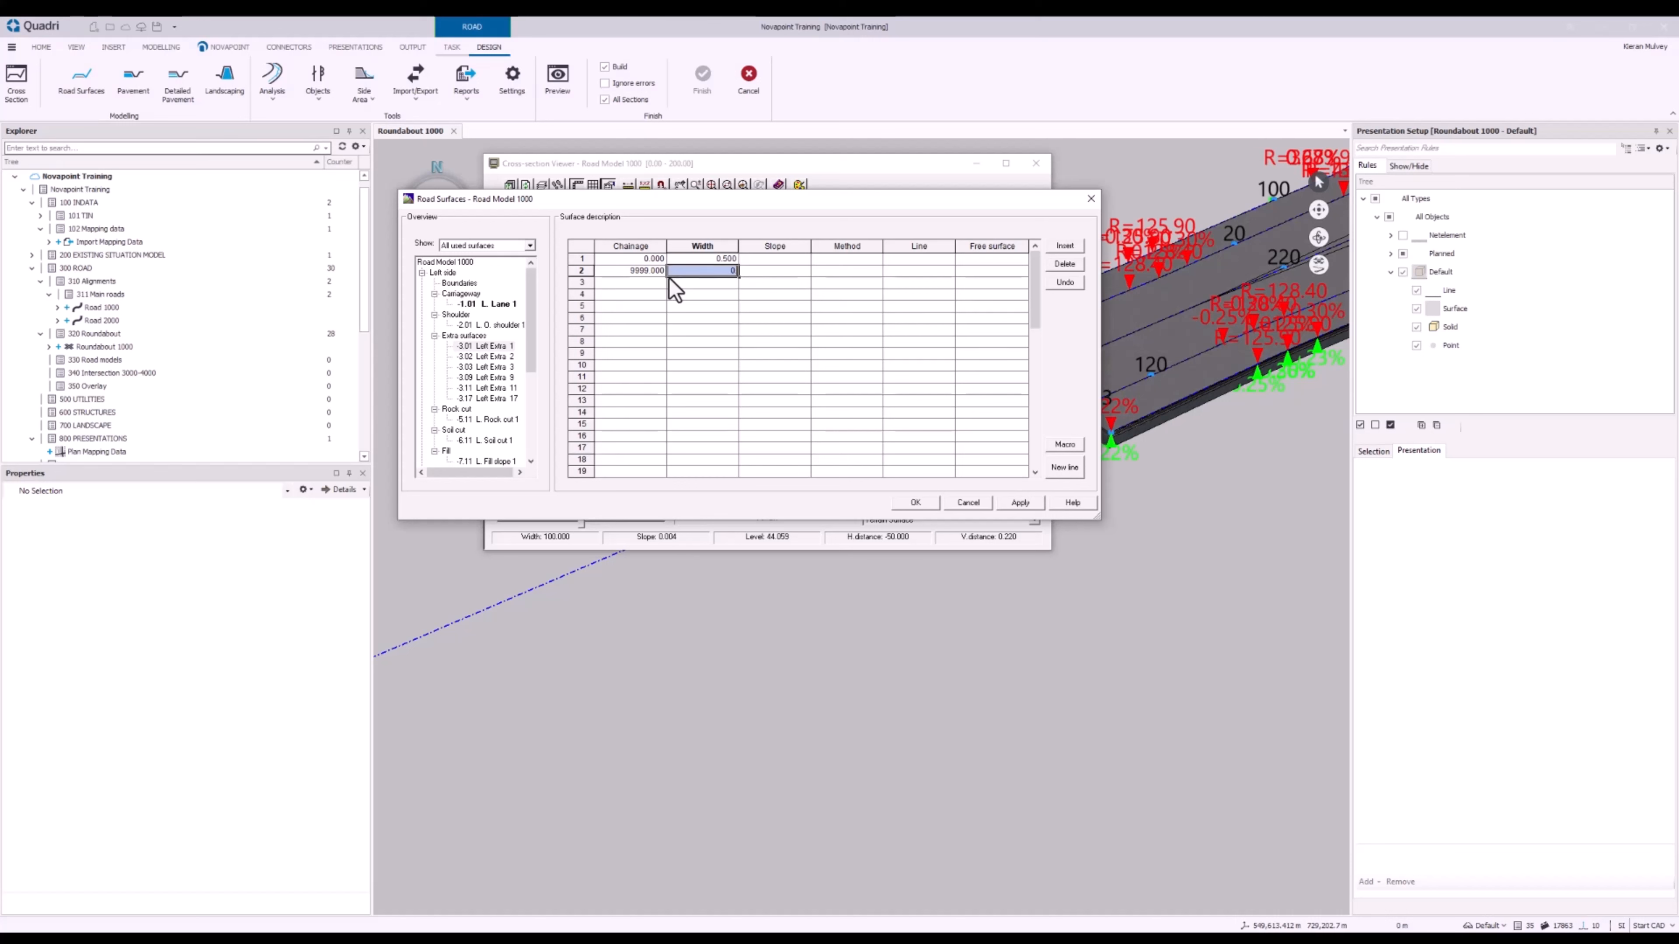
{"action": "key", "text": "Return"}
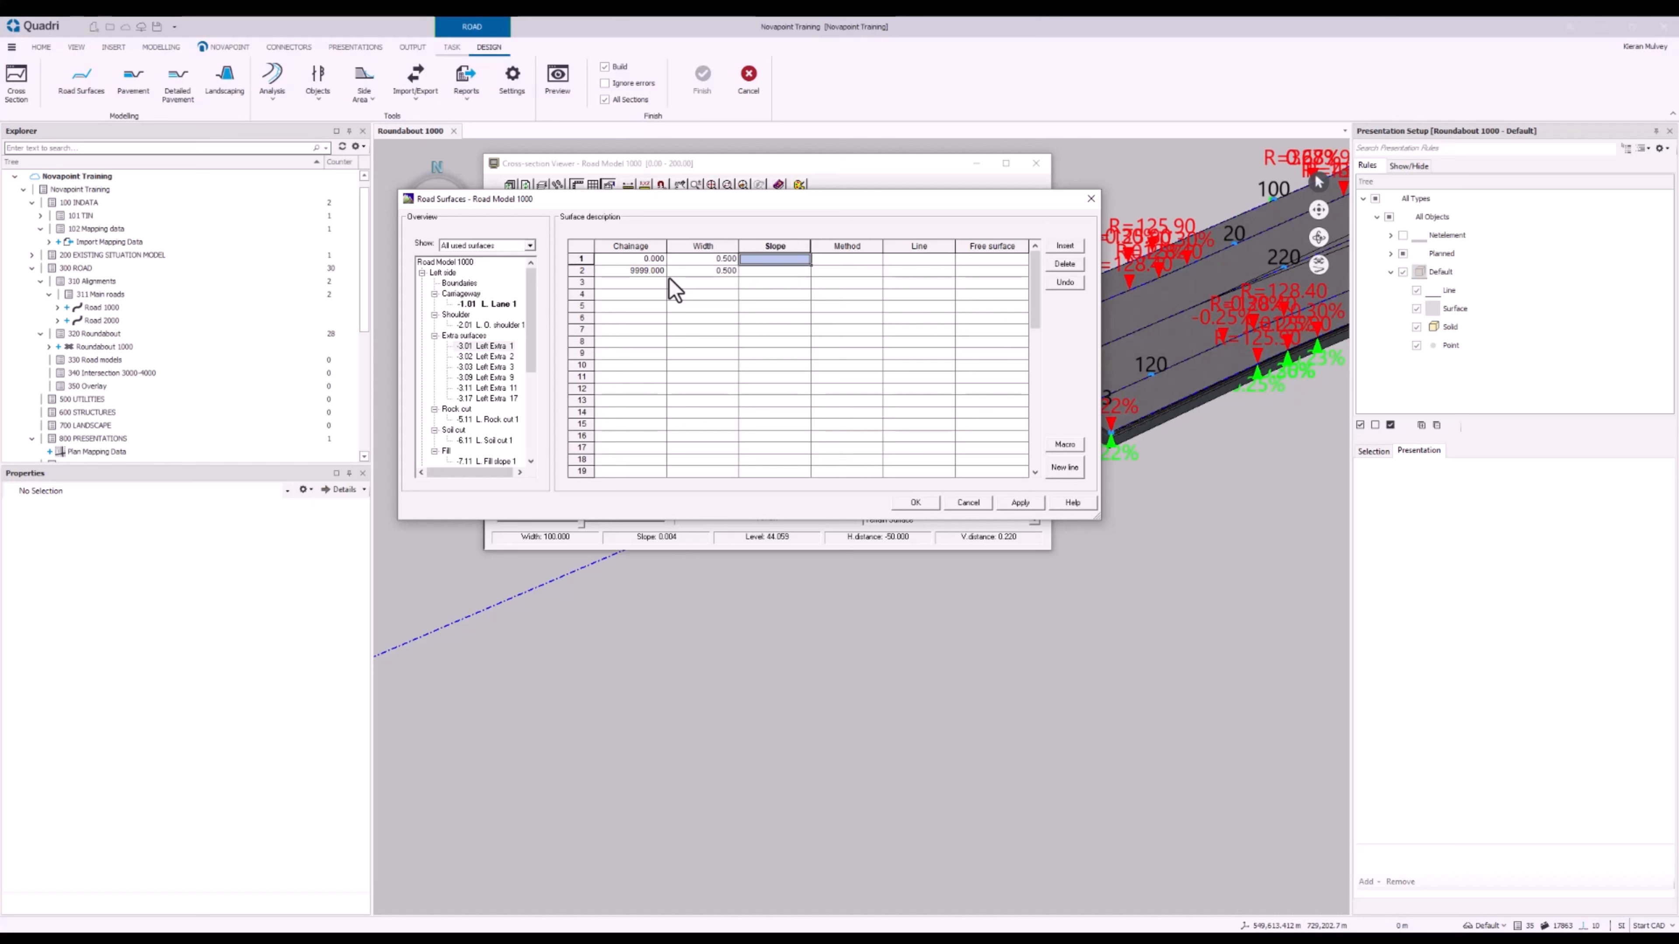
{"action": "type", "text": "-0.2"}
{"action": "key", "text": "Return"}
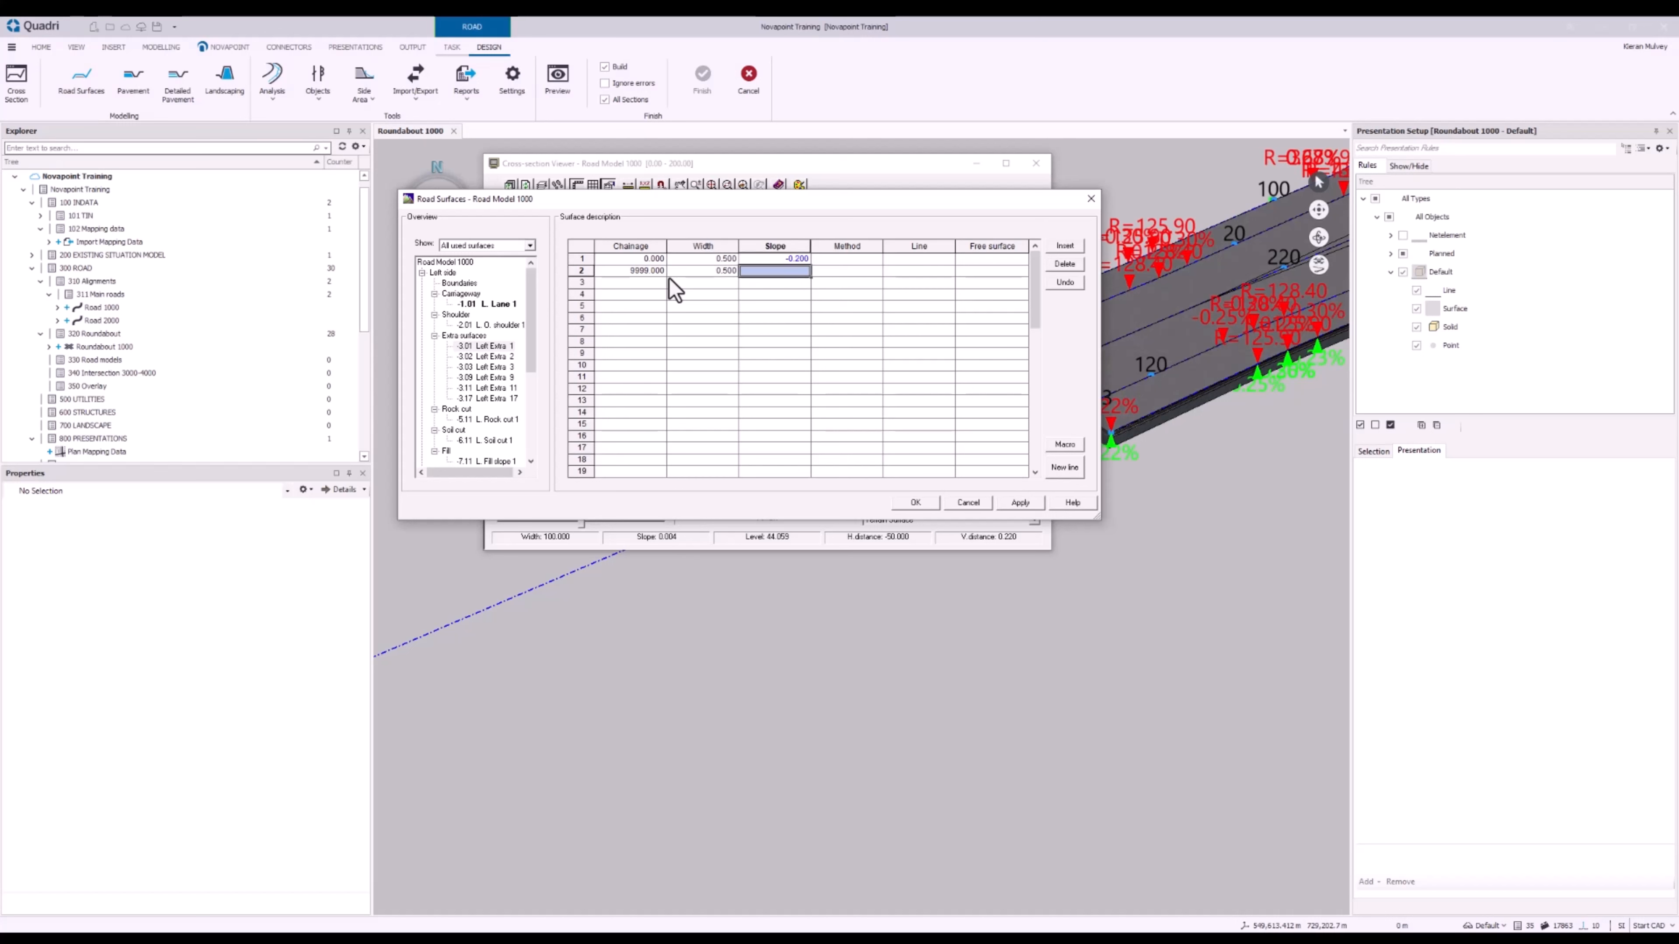
{"action": "type", "text": "-0.2"}
{"action": "key", "text": "Return"}
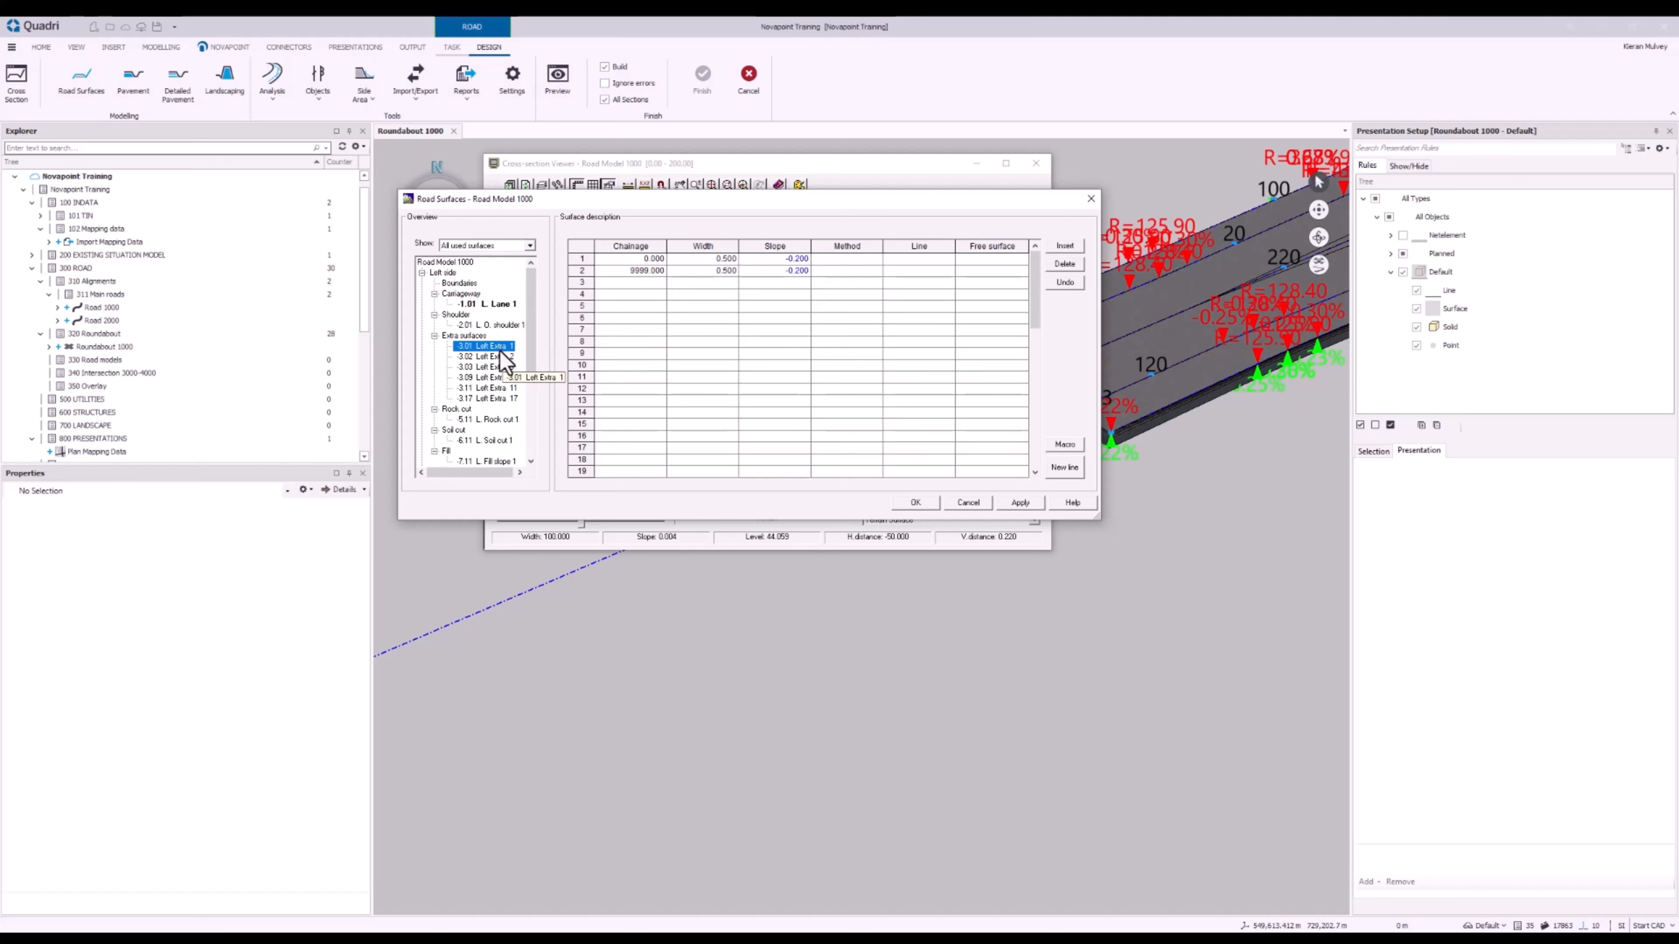
Copy the left Lane 1 description to the opposite side, overwriting the existing description there
{"action": "left_click", "coordinate": [501, 305]}
{"action": "left_click", "coordinate": [499, 325]}
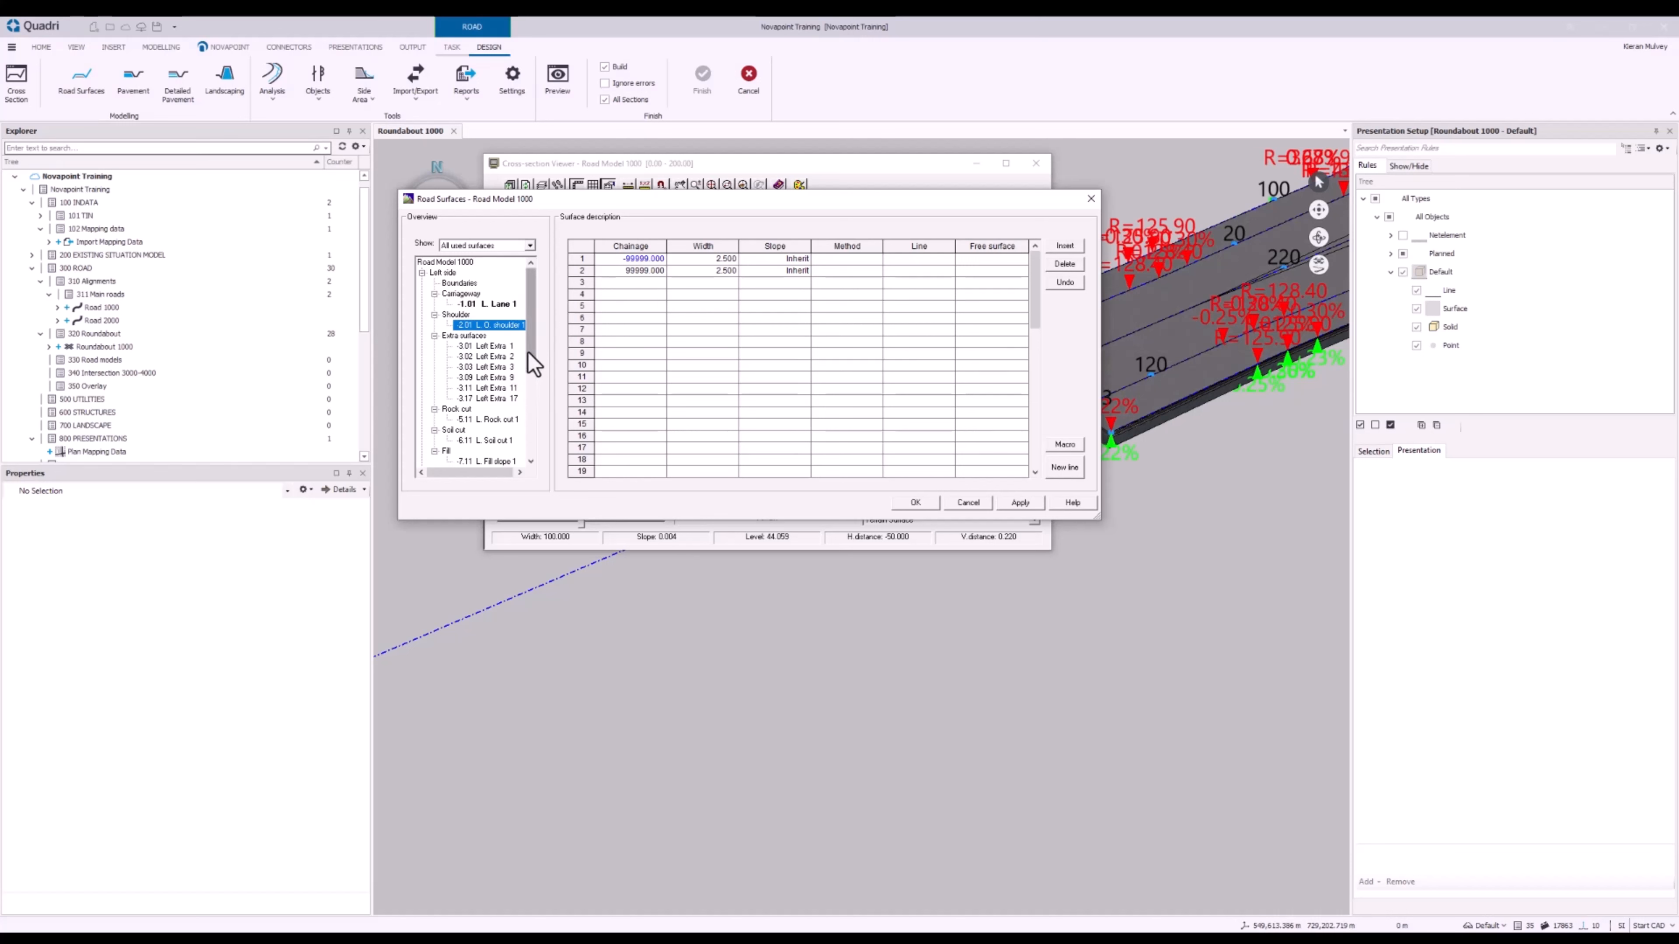
{"action": "left_click", "coordinate": [501, 303]}
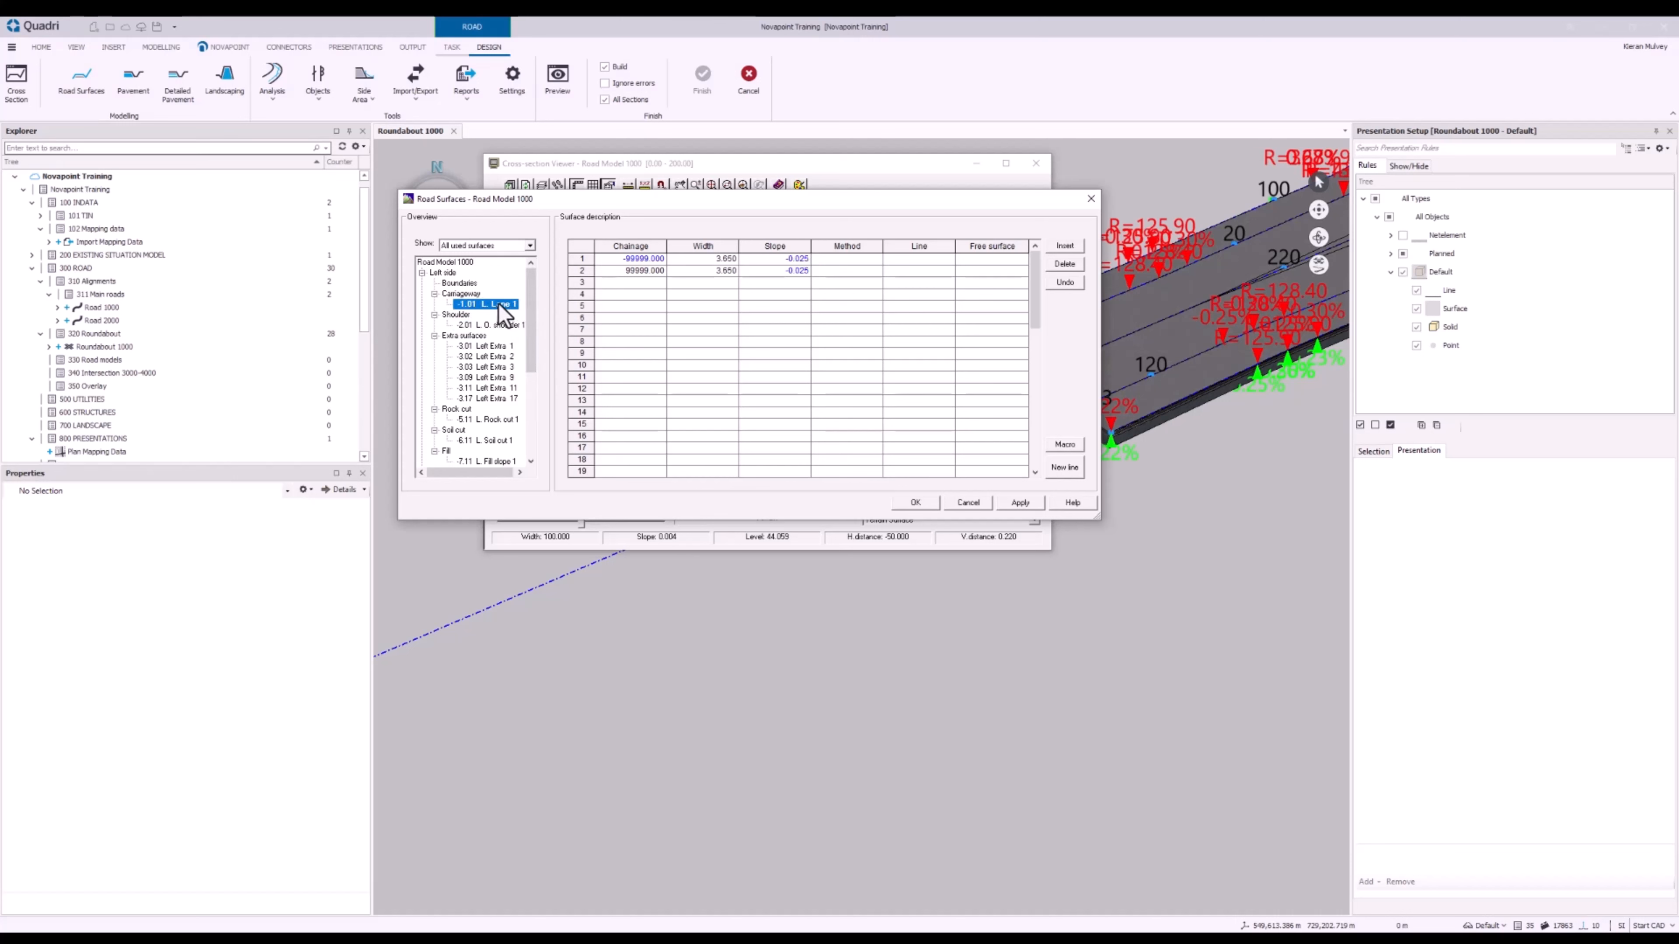
{"action": "right_click", "coordinate": [499, 316]}
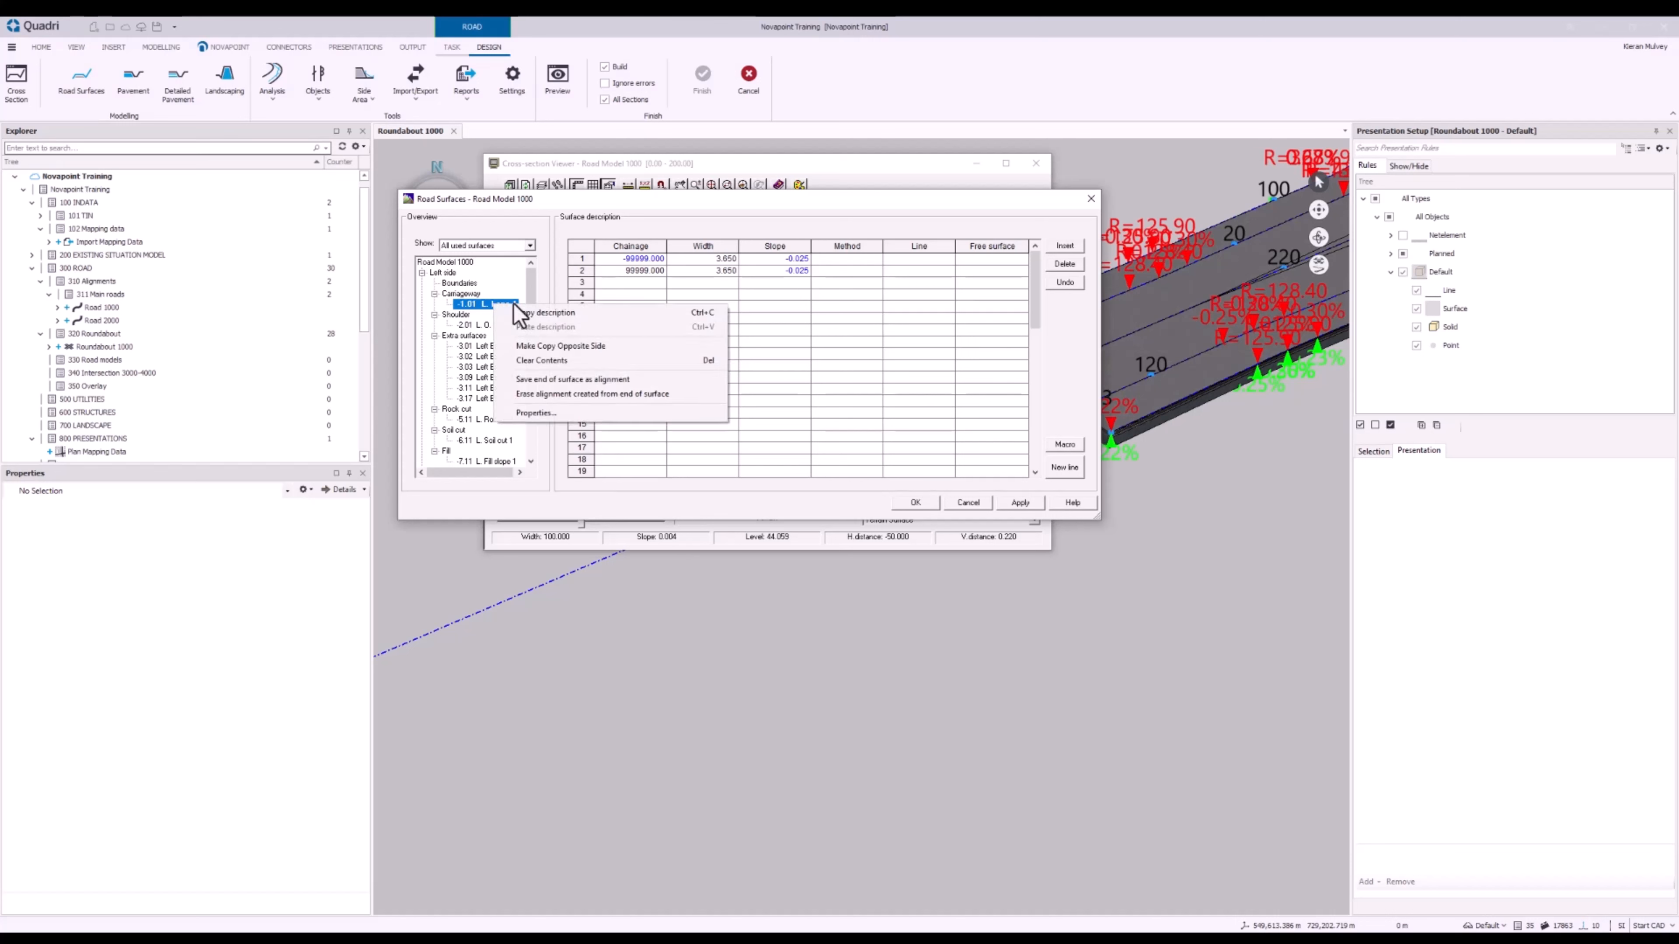
{"action": "left_click", "coordinate": [546, 347]}
{"action": "left_click", "coordinate": [790, 391]}
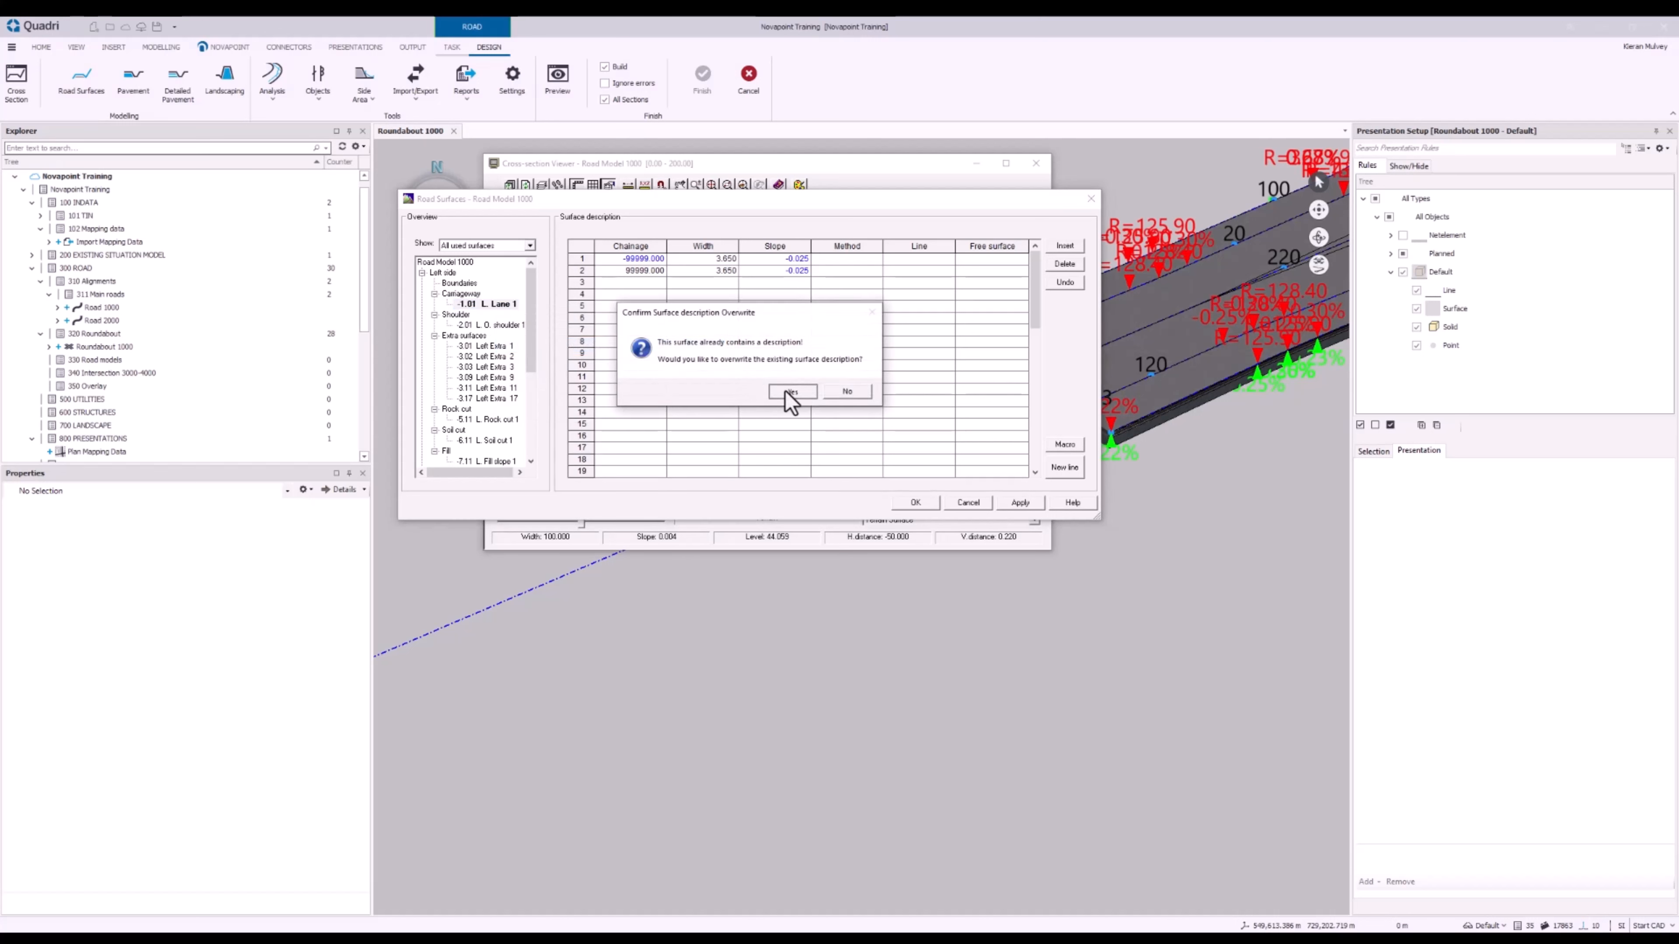
Copy the left outer shoulder 1 description to the opposite side, overwriting the existing description there
{"action": "left_click", "coordinate": [513, 327]}
{"action": "right_click", "coordinate": [513, 327]}
{"action": "left_click", "coordinate": [582, 369]}
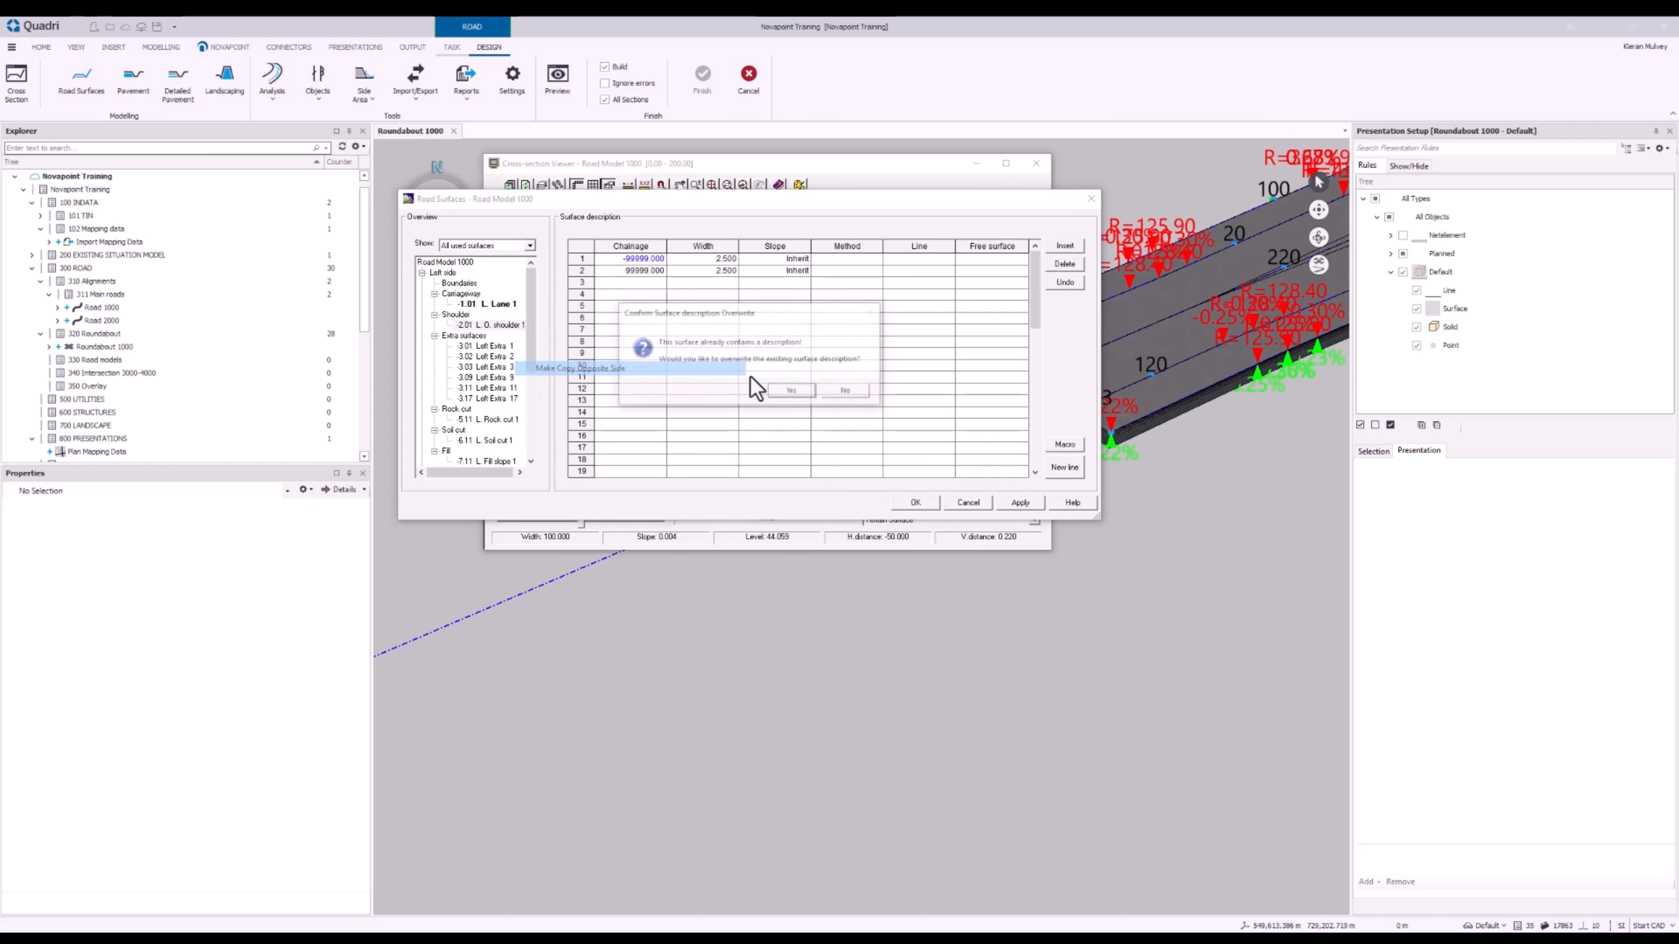
{"action": "left_click", "coordinate": [787, 397]}
Set the width of Ditch slope 1 on the road's right side to 0.5 at both chainages
{"action": "left_click_drag", "start_coordinate": [526, 337], "coordinate": [531, 384]}
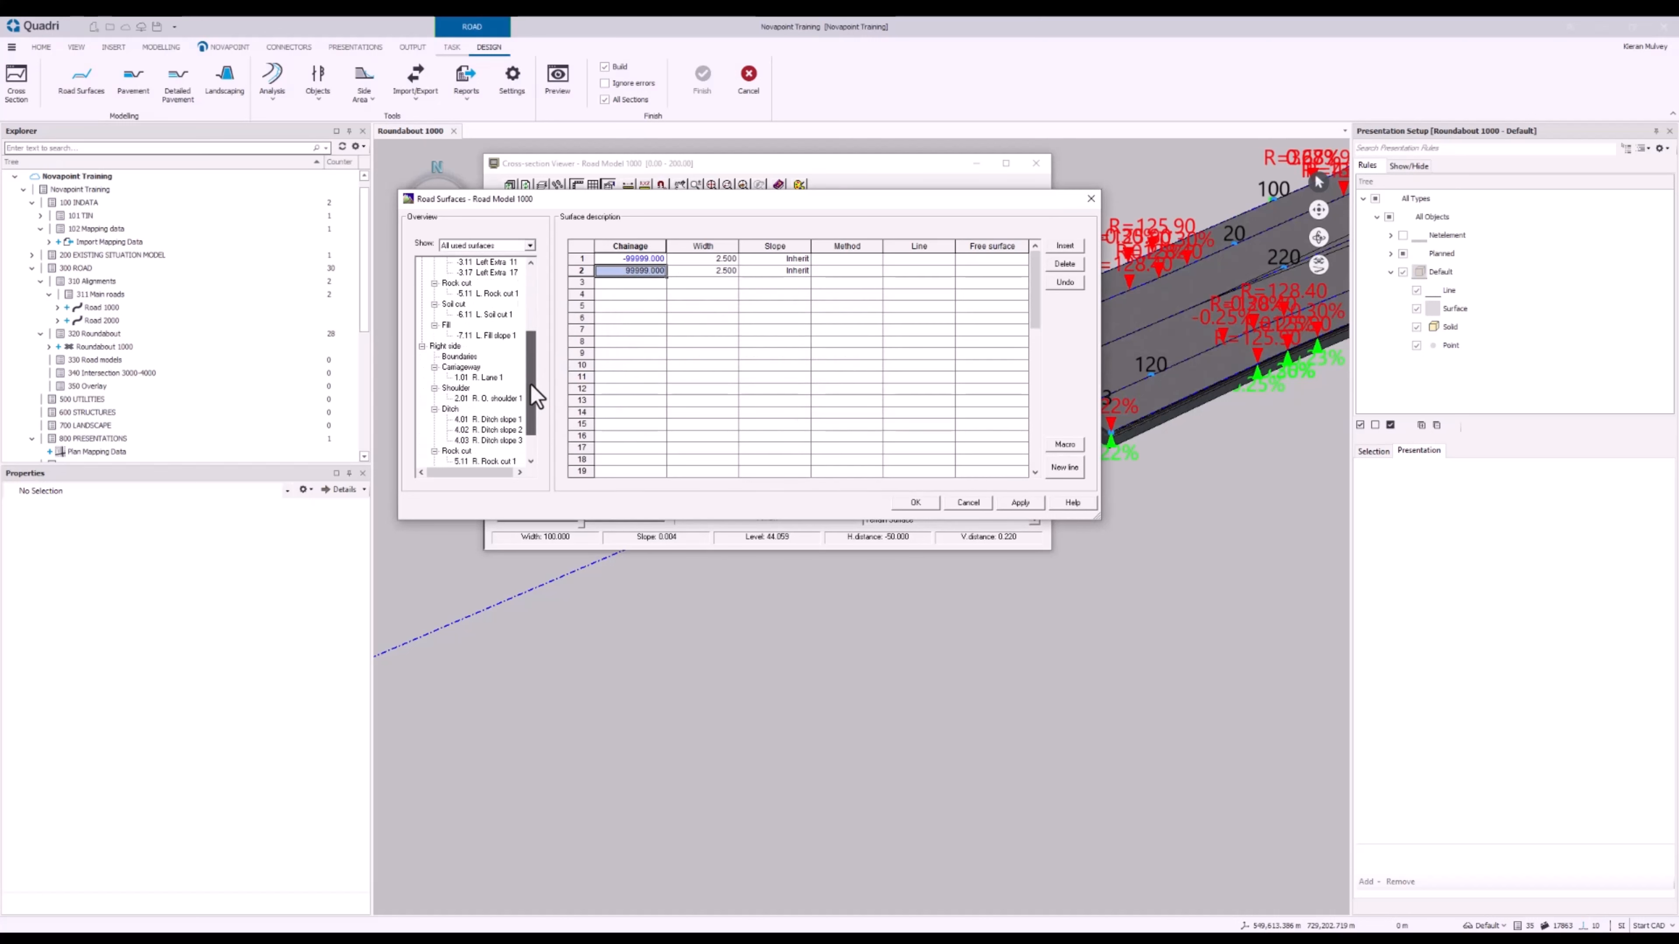
{"action": "left_click", "coordinate": [480, 357]}
{"action": "left_click", "coordinate": [502, 379]}
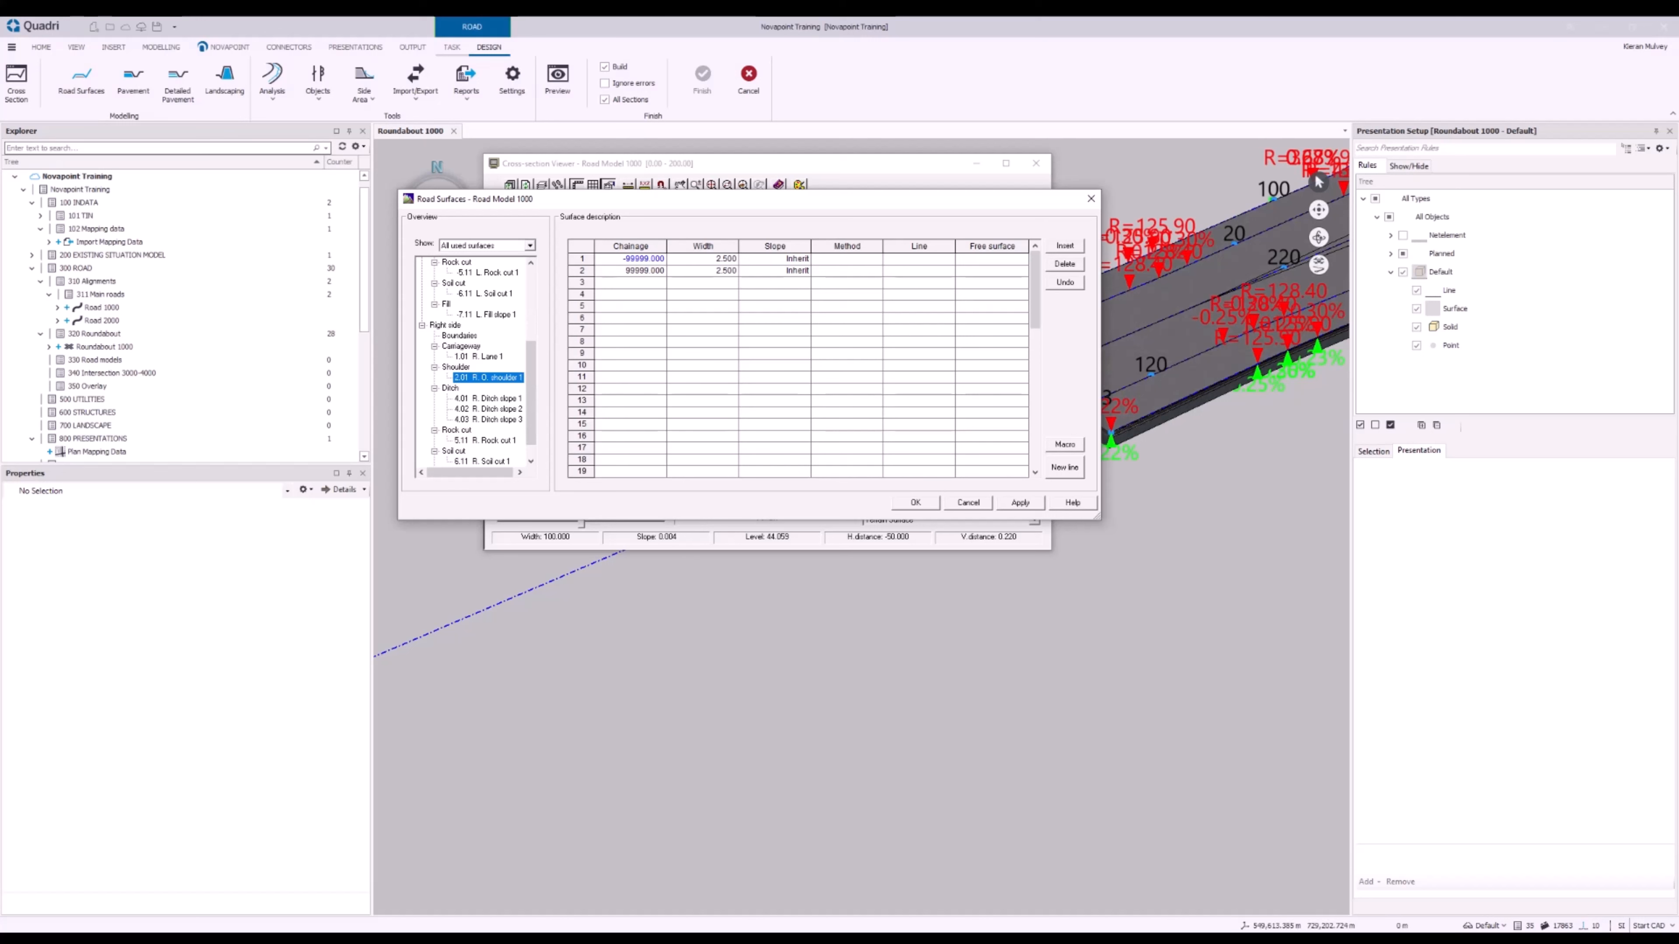
{"action": "left_click", "coordinate": [491, 399]}
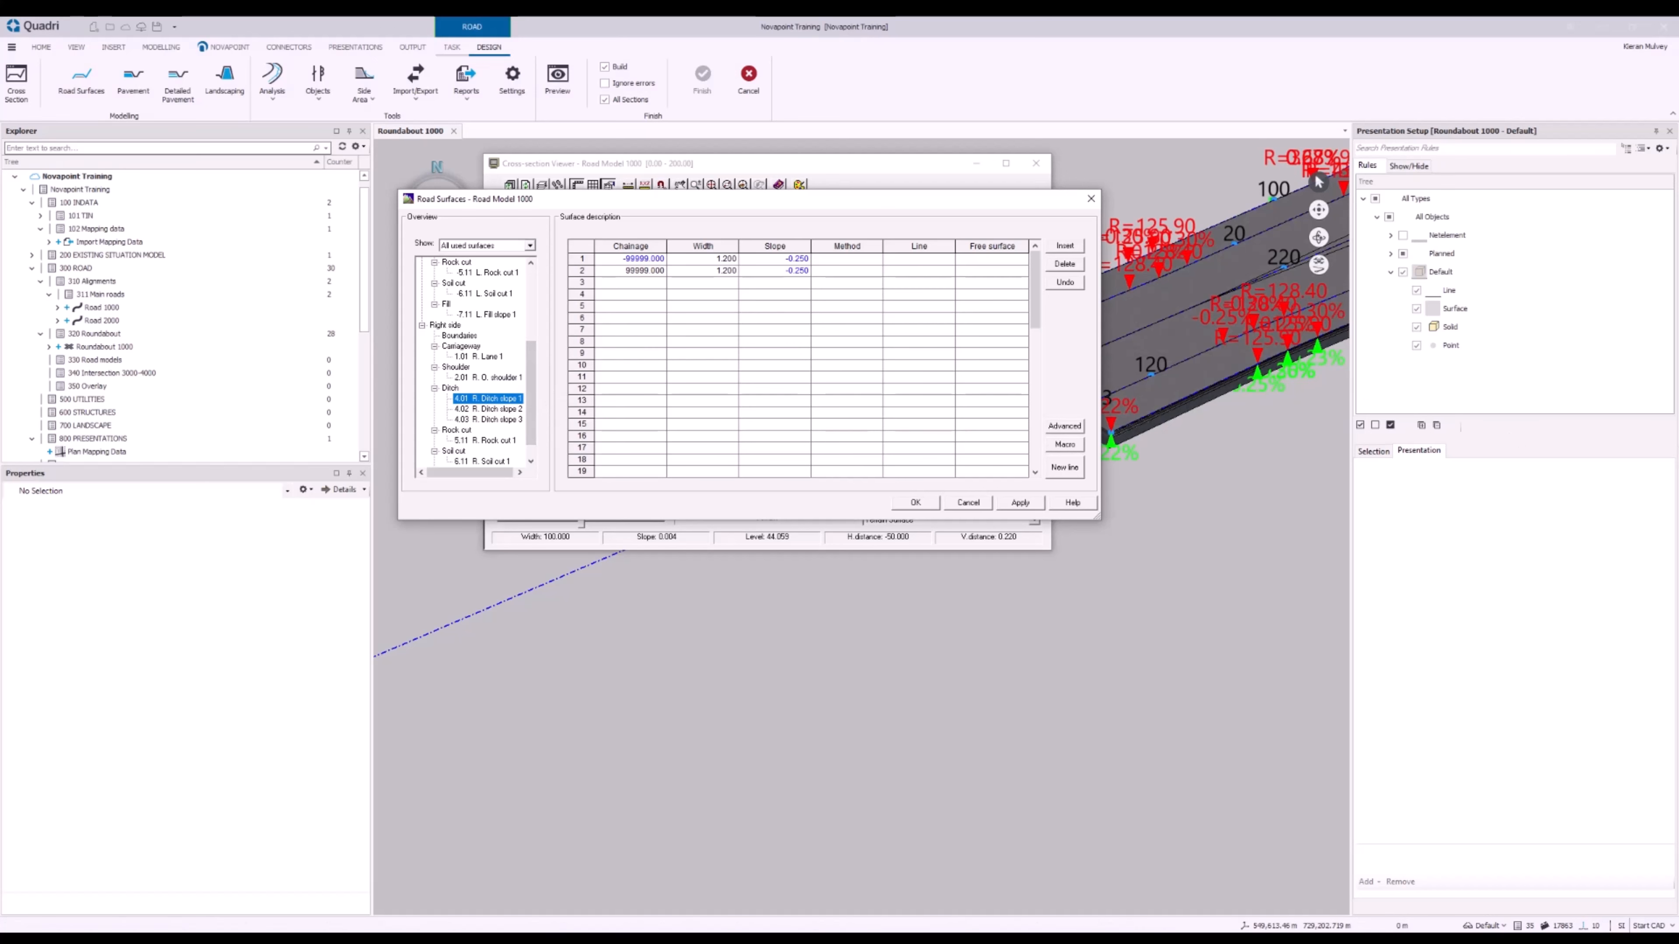
{"action": "key", "text": "alt+Tab"}
{"action": "left_click", "coordinate": [725, 263]}
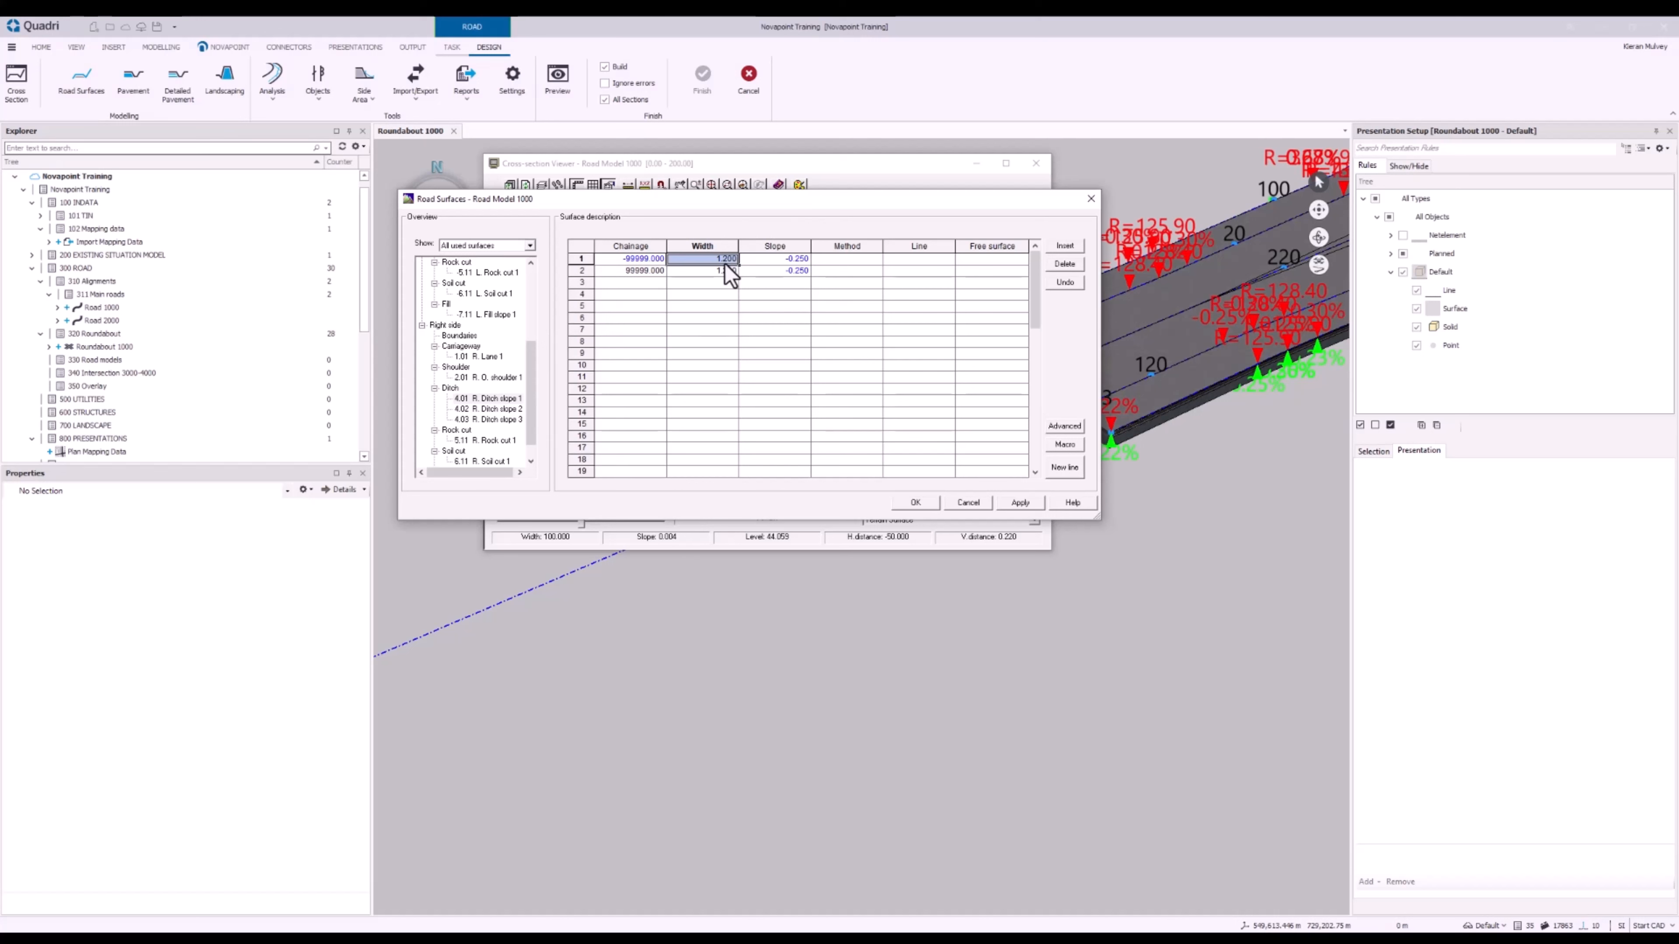
{"action": "type", "text": "0.5"}
{"action": "key", "text": "Tab"}
{"action": "left_click", "coordinate": [724, 270]}
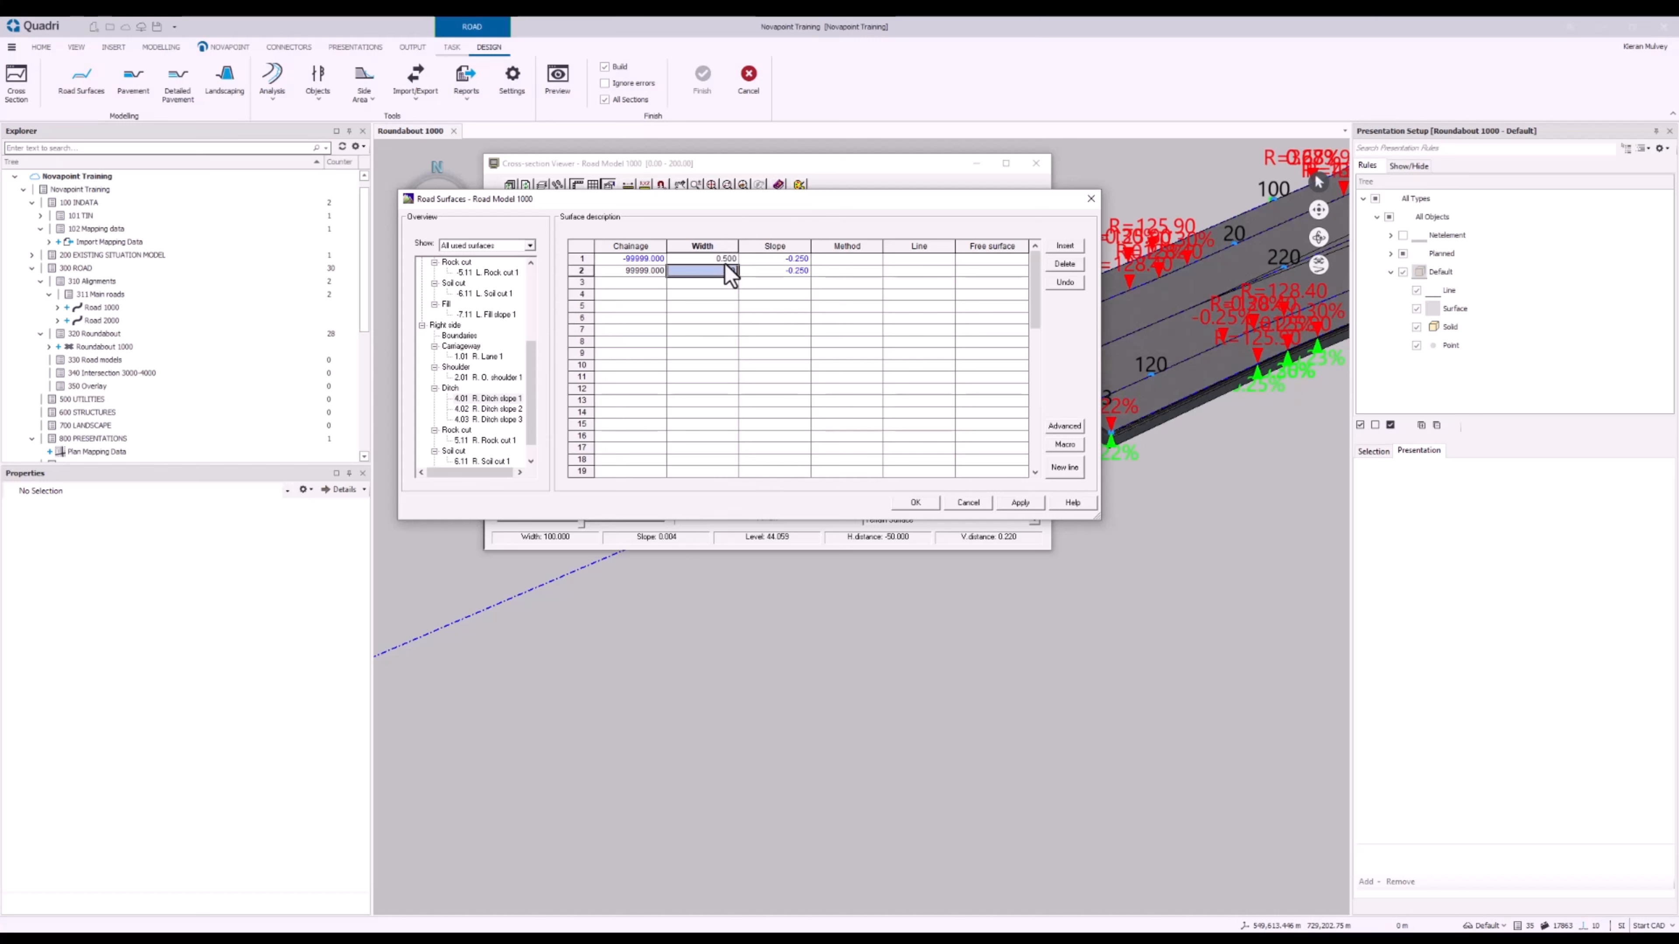
{"action": "type", "text": "0.5"}
{"action": "key", "text": "Tab"}
{"action": "key", "text": "Up"}
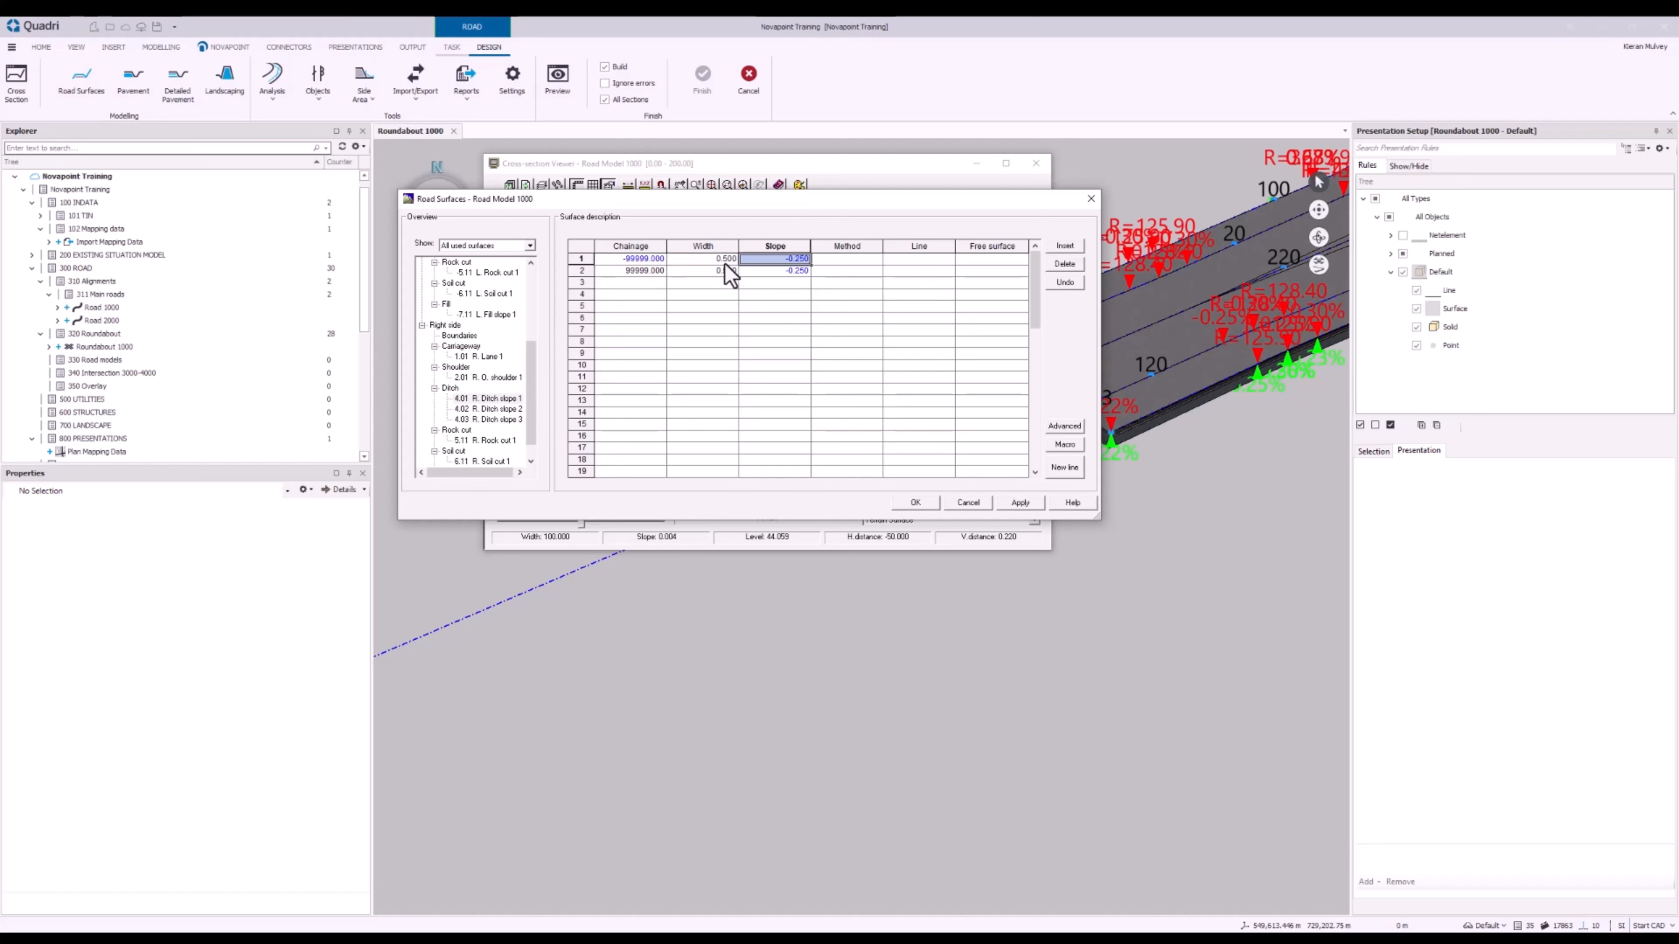
Set the slope of the right-side Ditch slope 1 to -0.2 at both chainages
{"action": "type", "text": "-0.2"}
{"action": "key", "text": "Down"}
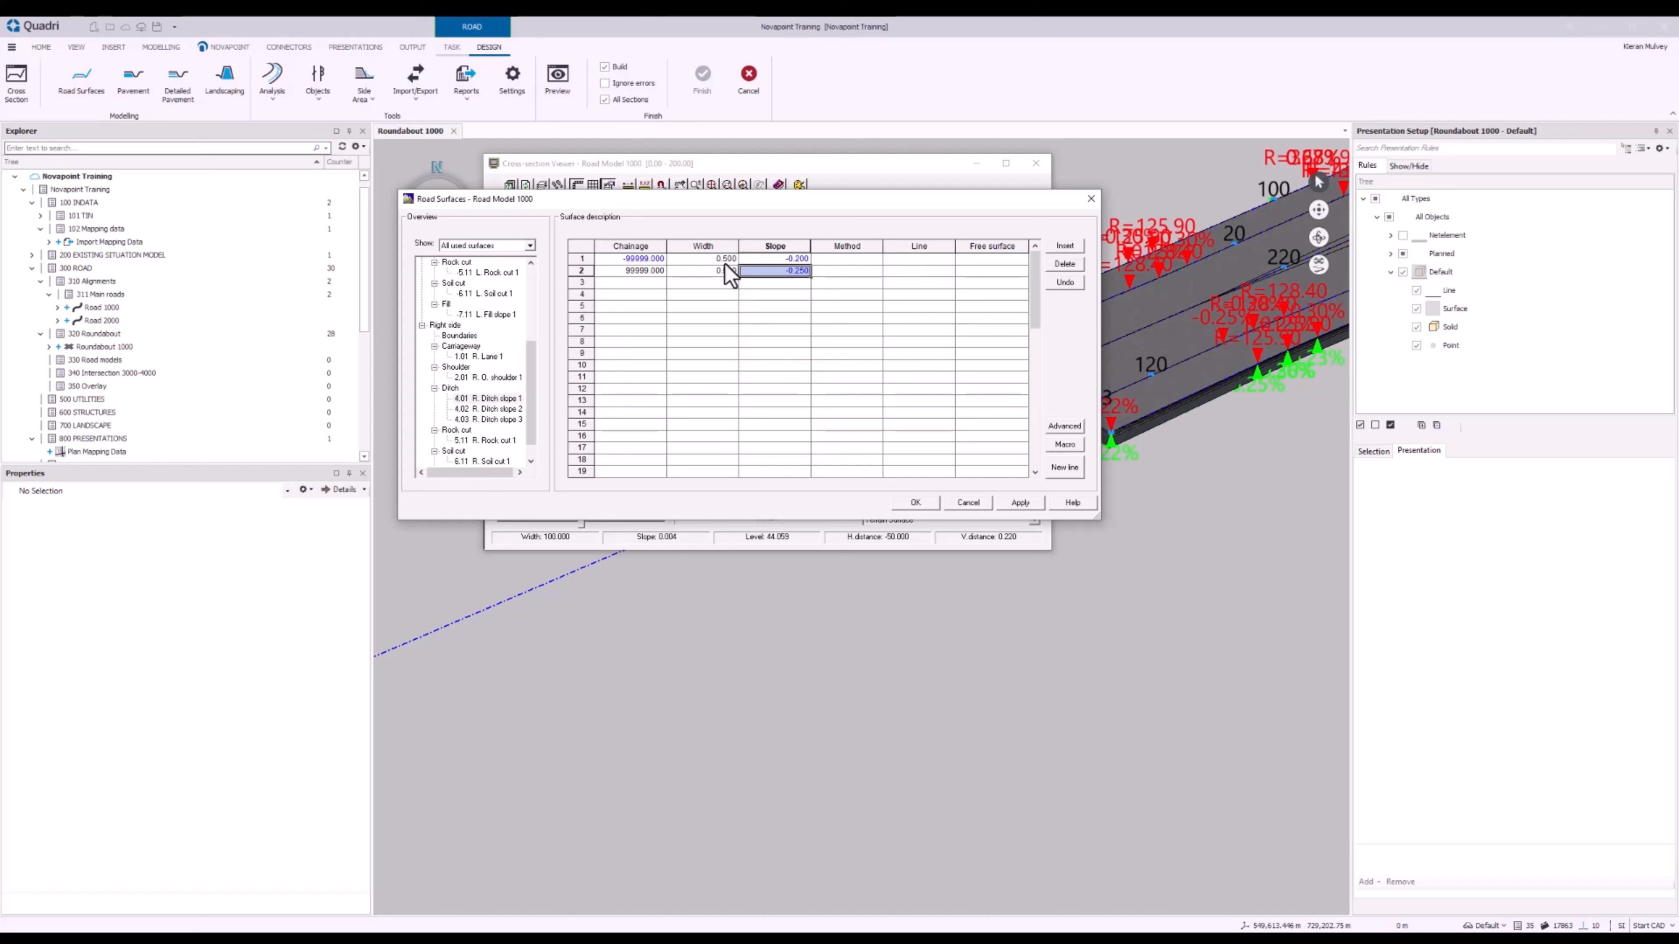
{"action": "type", "text": "-0.2"}
{"action": "key", "text": "Tab"}
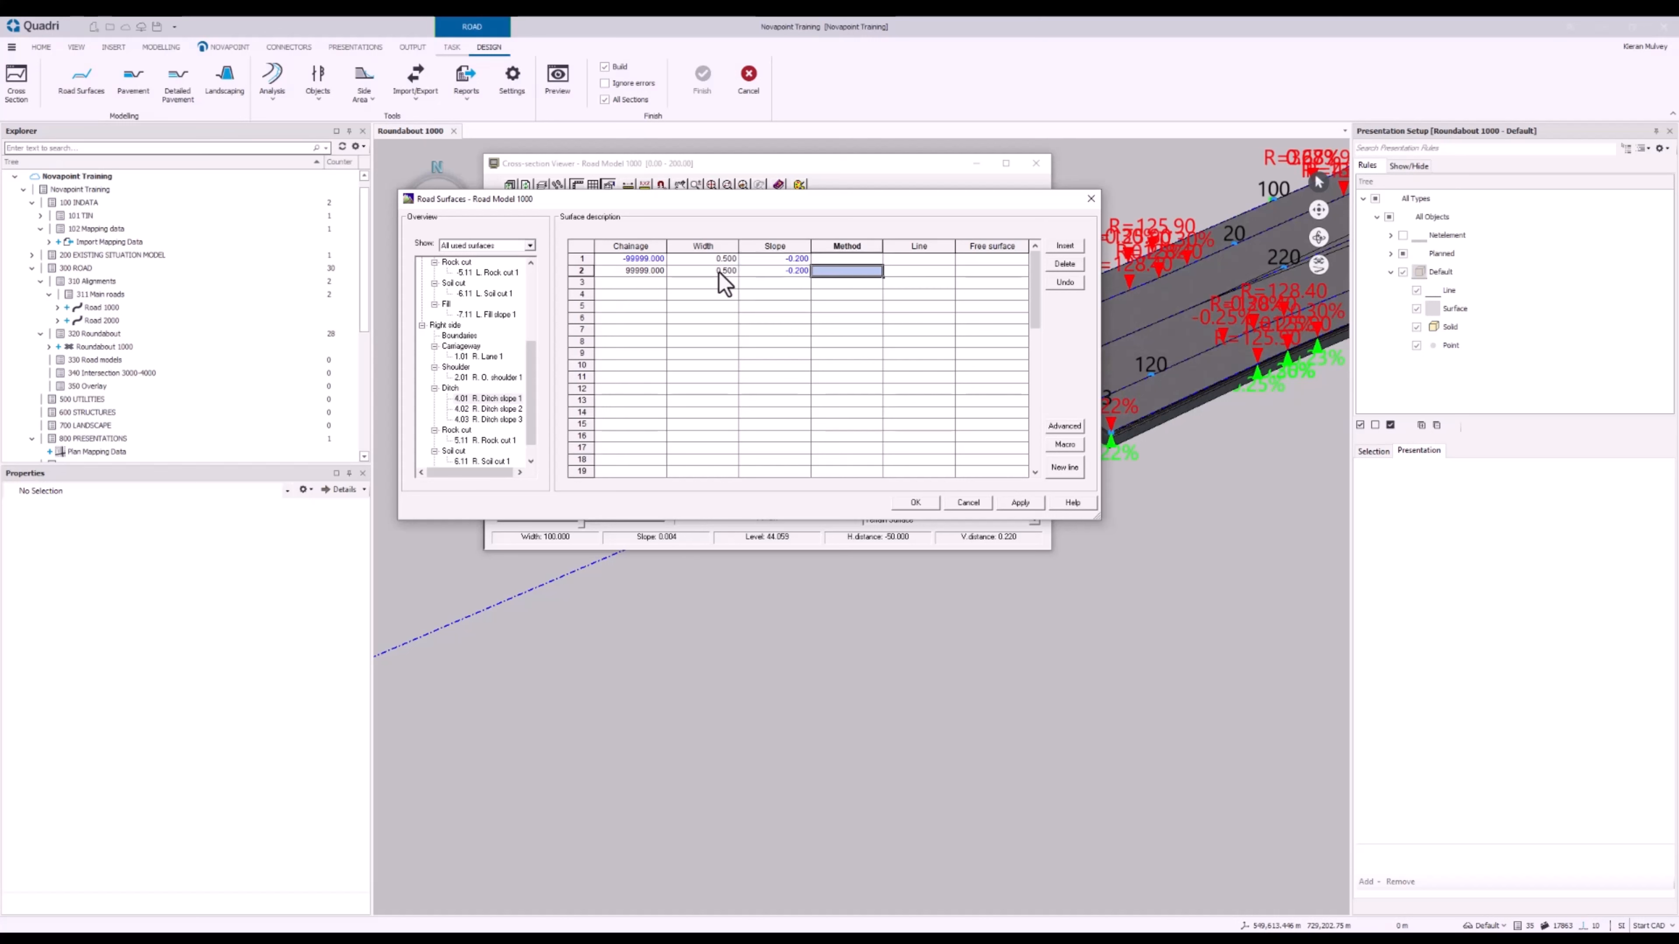
{"action": "left_click", "coordinate": [718, 296]}
Set the width of the right-side Ditch slope 2 to 0.4 at both chainages
{"action": "left_click", "coordinate": [514, 407]}
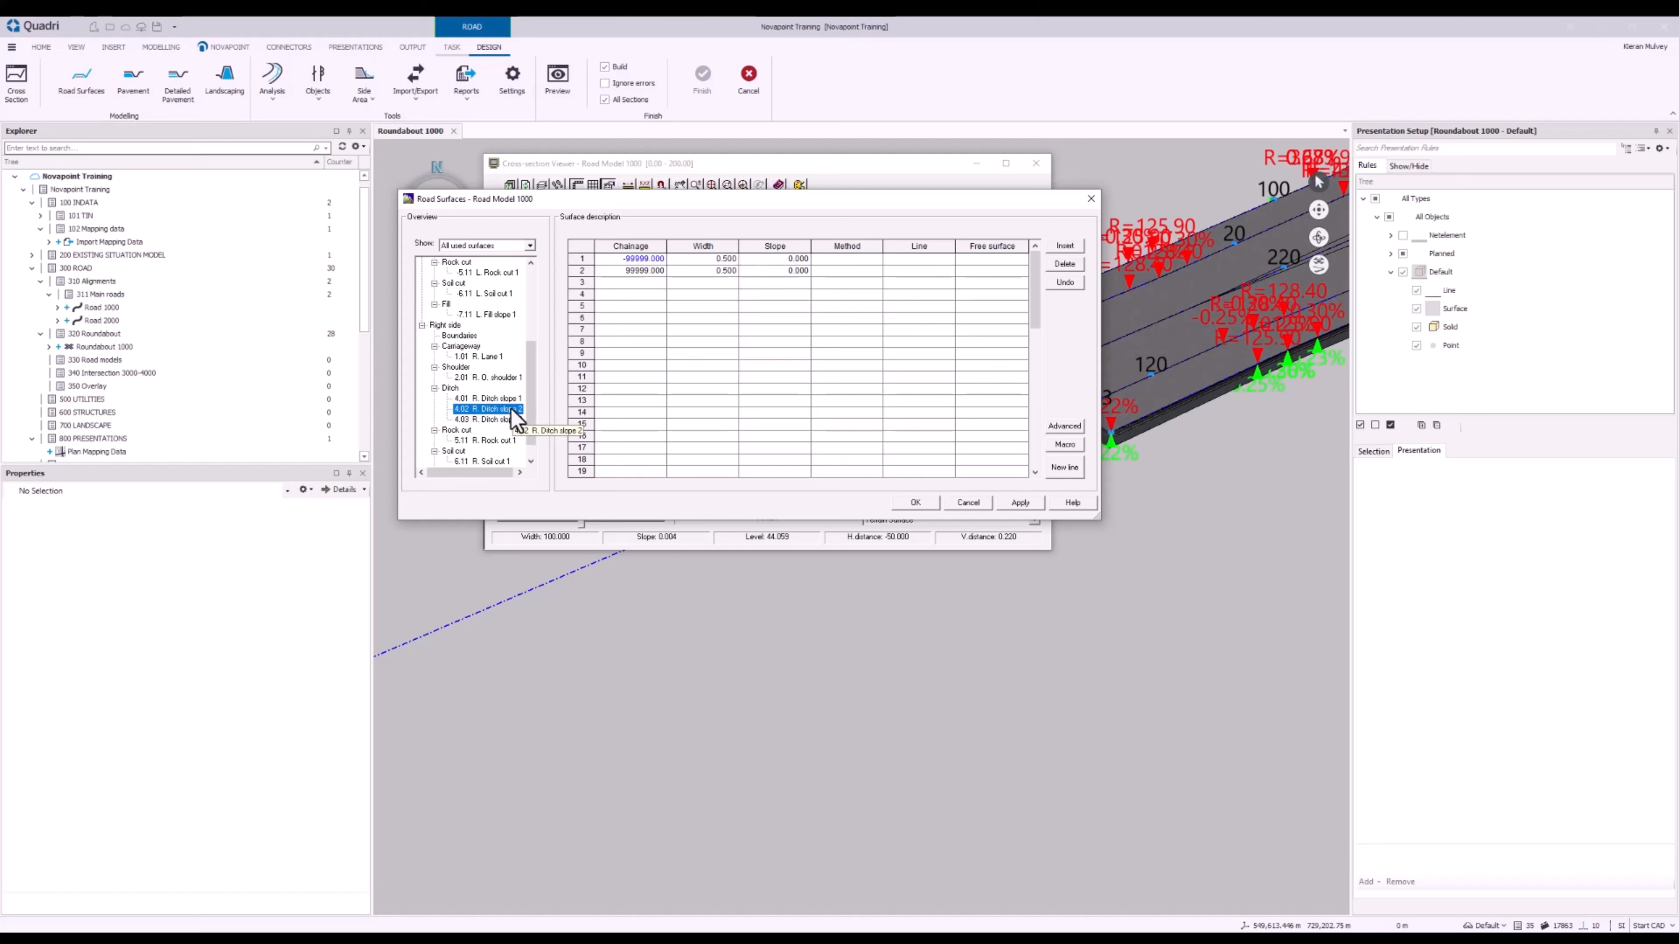
{"action": "left_click", "coordinate": [707, 260]}
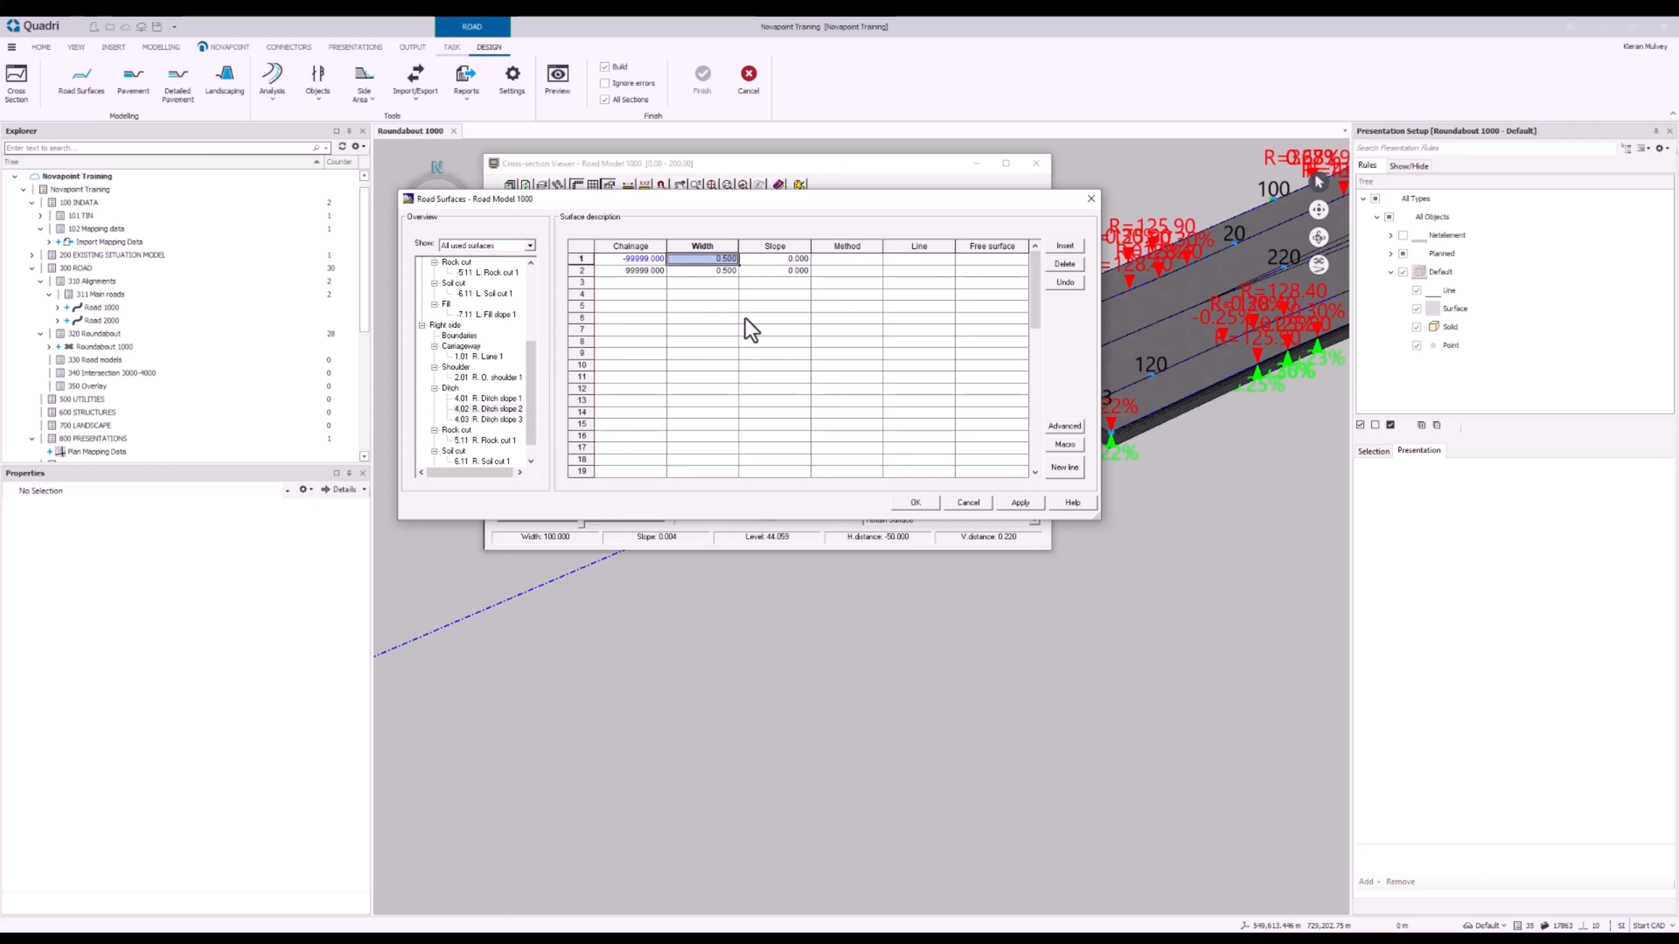
{"action": "type", "text": "0.4"}
{"action": "key", "text": "Tab"}
{"action": "key", "text": "Down"}
{"action": "key", "text": "Left"}
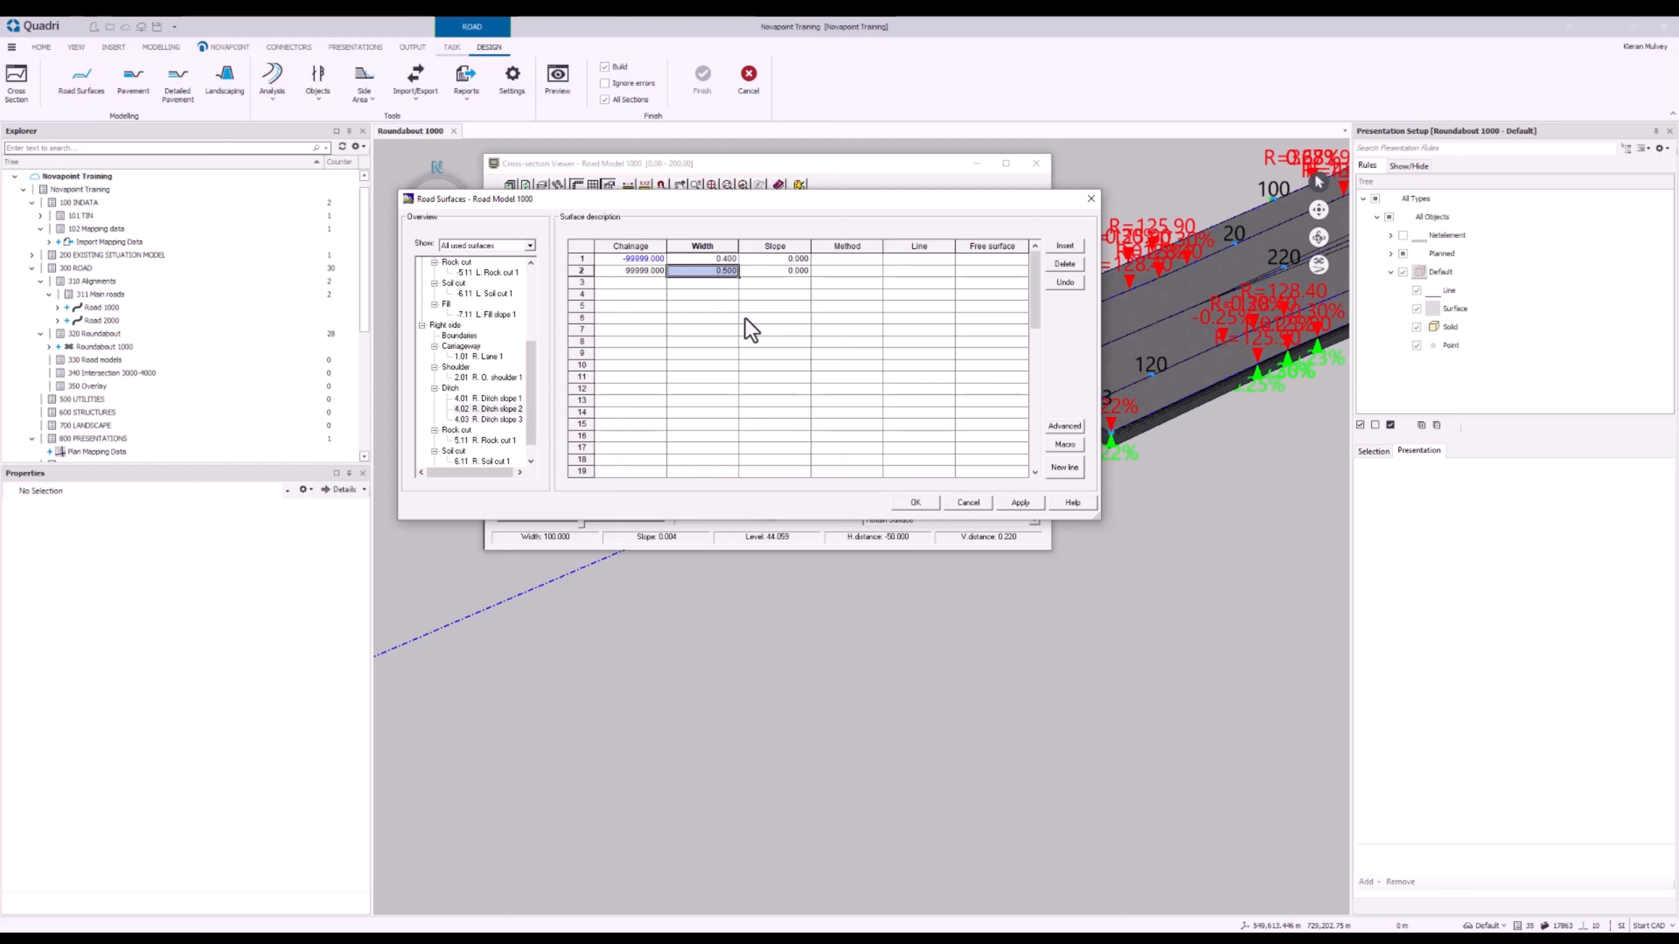
{"action": "type", "text": "0."}
{"action": "key", "text": "Tab"}
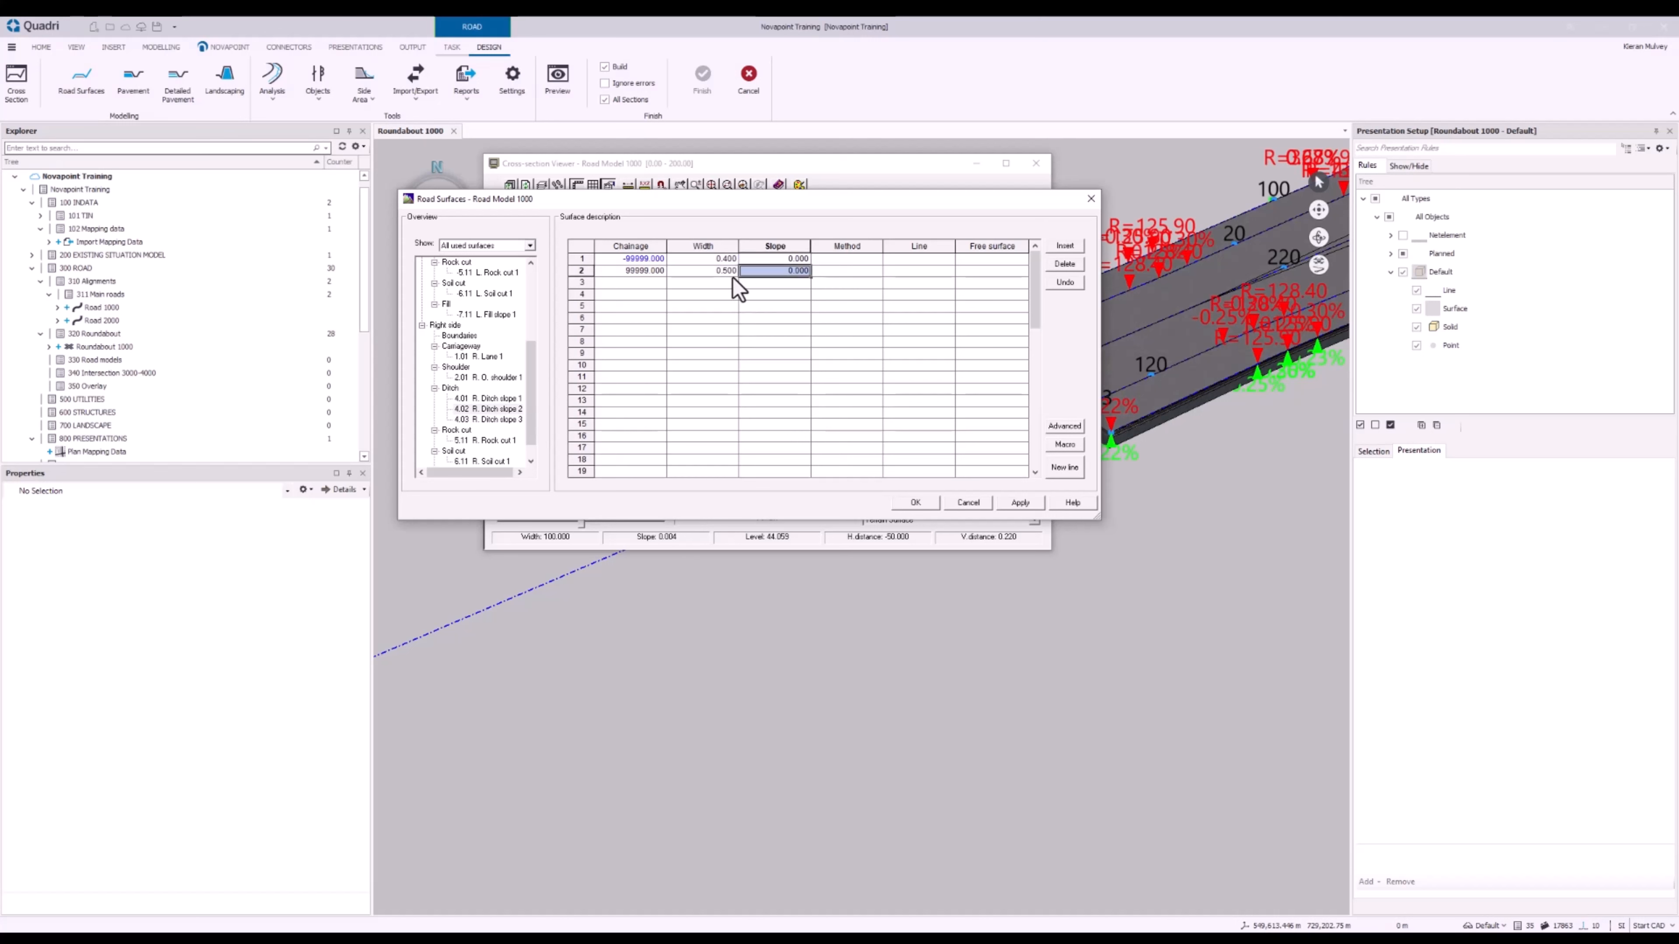
{"action": "key", "text": "Left"}
{"action": "type", "text": "0.4"}
{"action": "key", "text": "Tab"}
Set the width of the right-side Ditch slope 3 to 0.5 at both chainages
{"action": "left_click", "coordinate": [494, 419]}
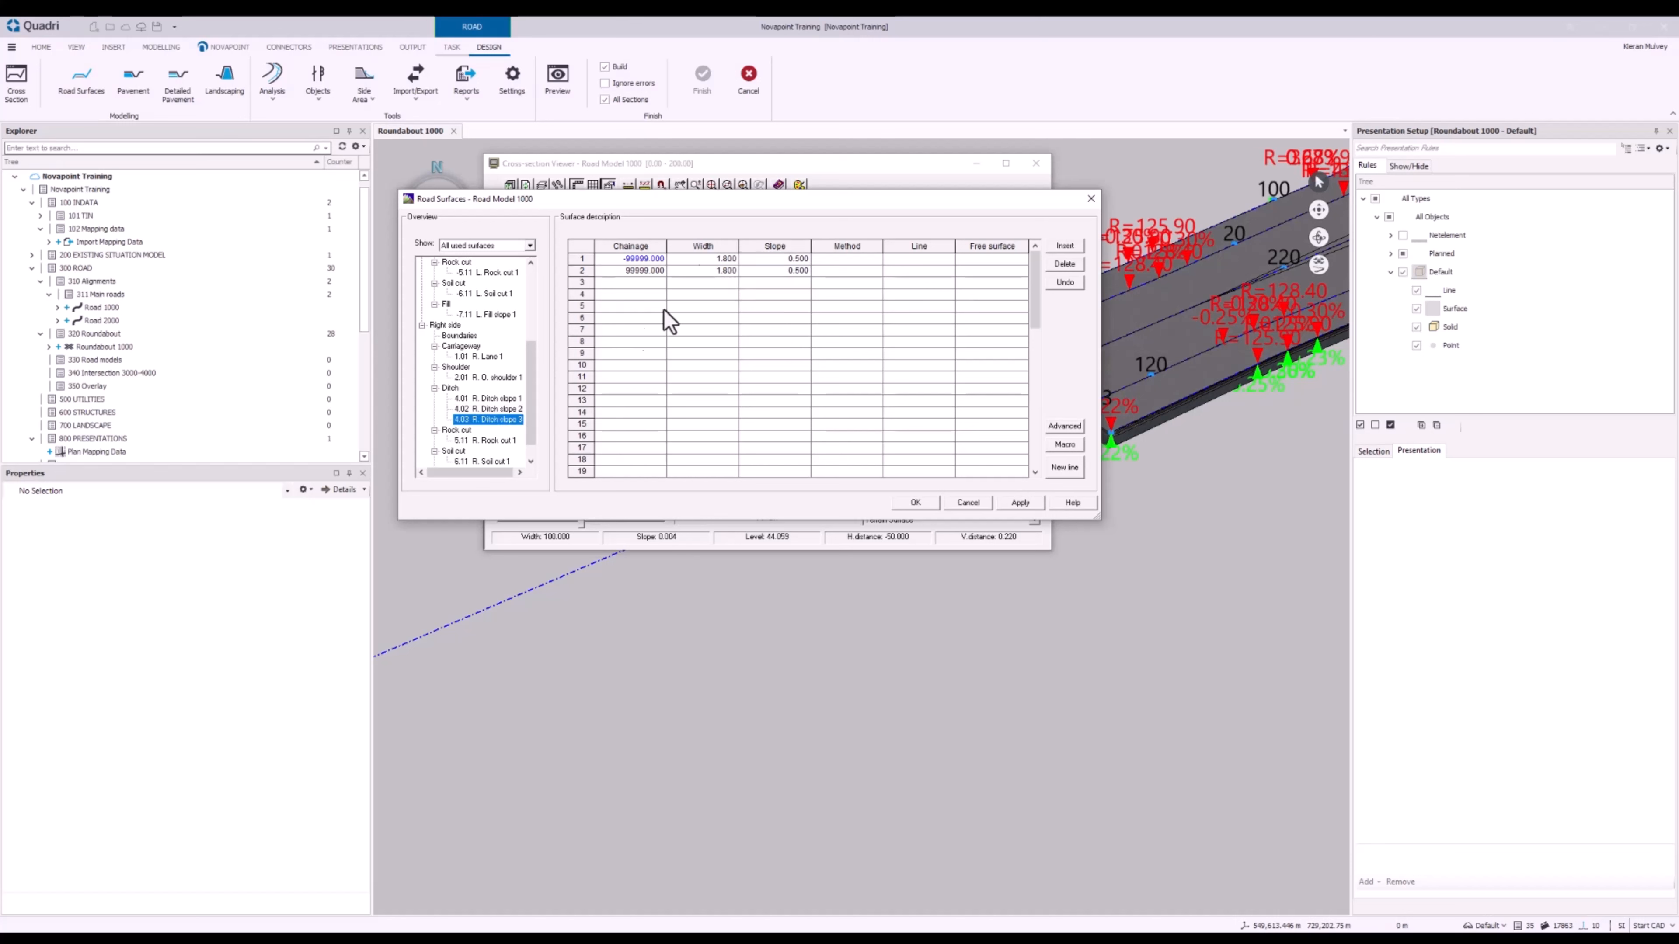
{"action": "left_click", "coordinate": [711, 259]}
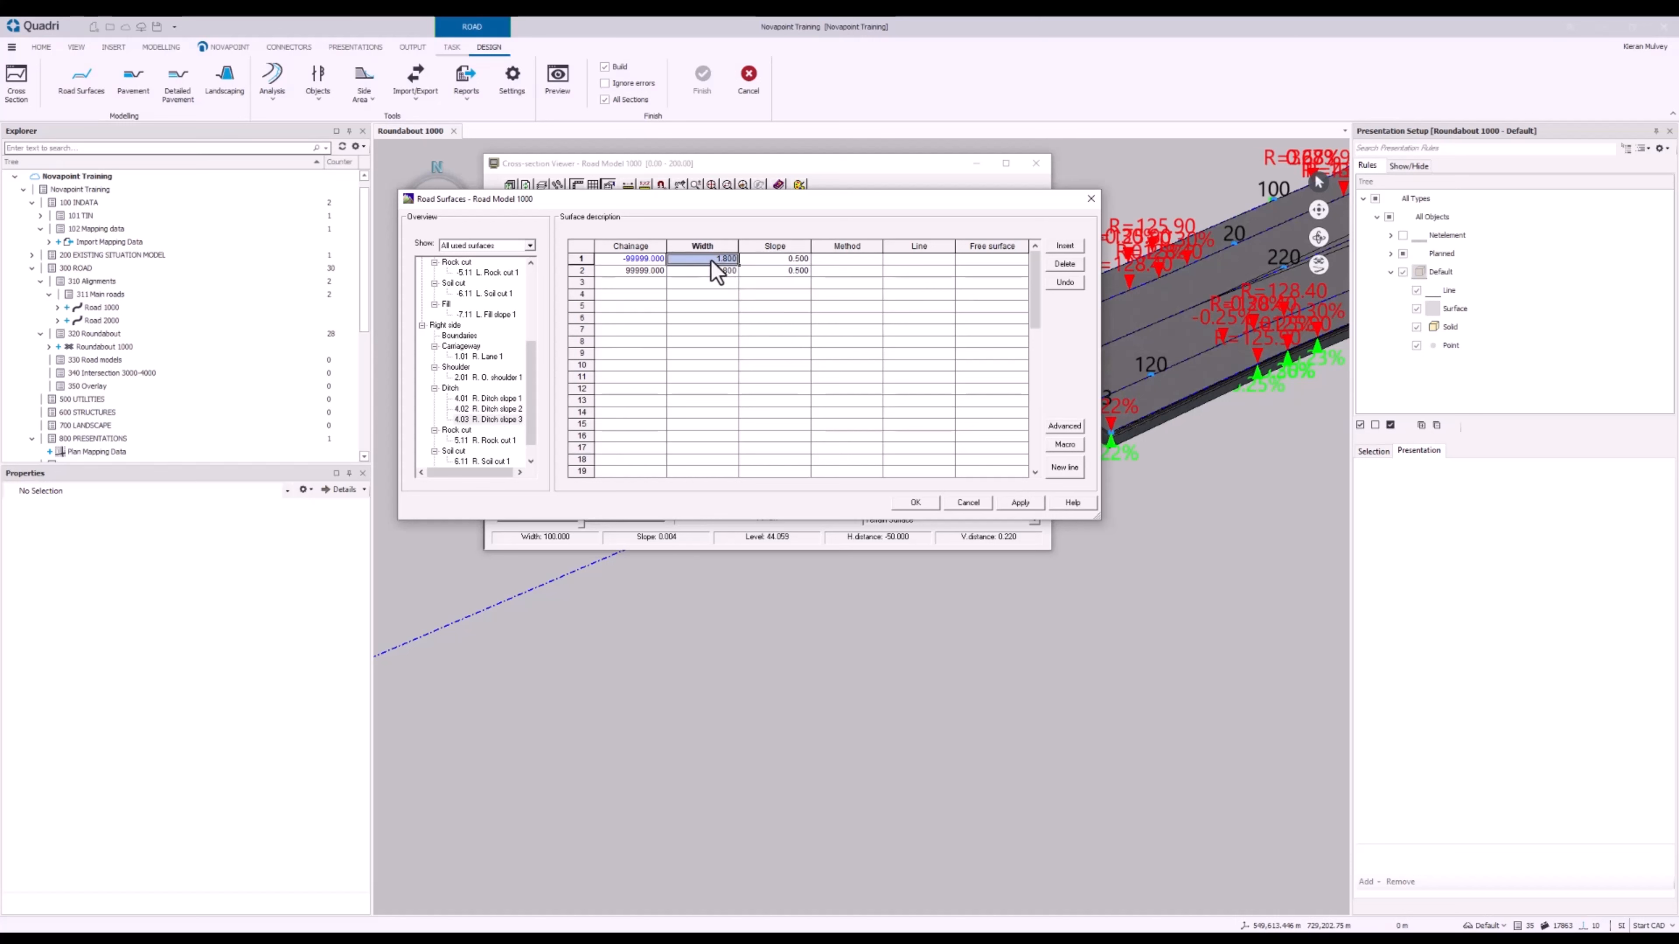
{"action": "type", "text": "0.5"}
{"action": "key", "text": "Tab"}
{"action": "key", "text": "Down"}
{"action": "key", "text": "Left"}
{"action": "type", "text": "0."}
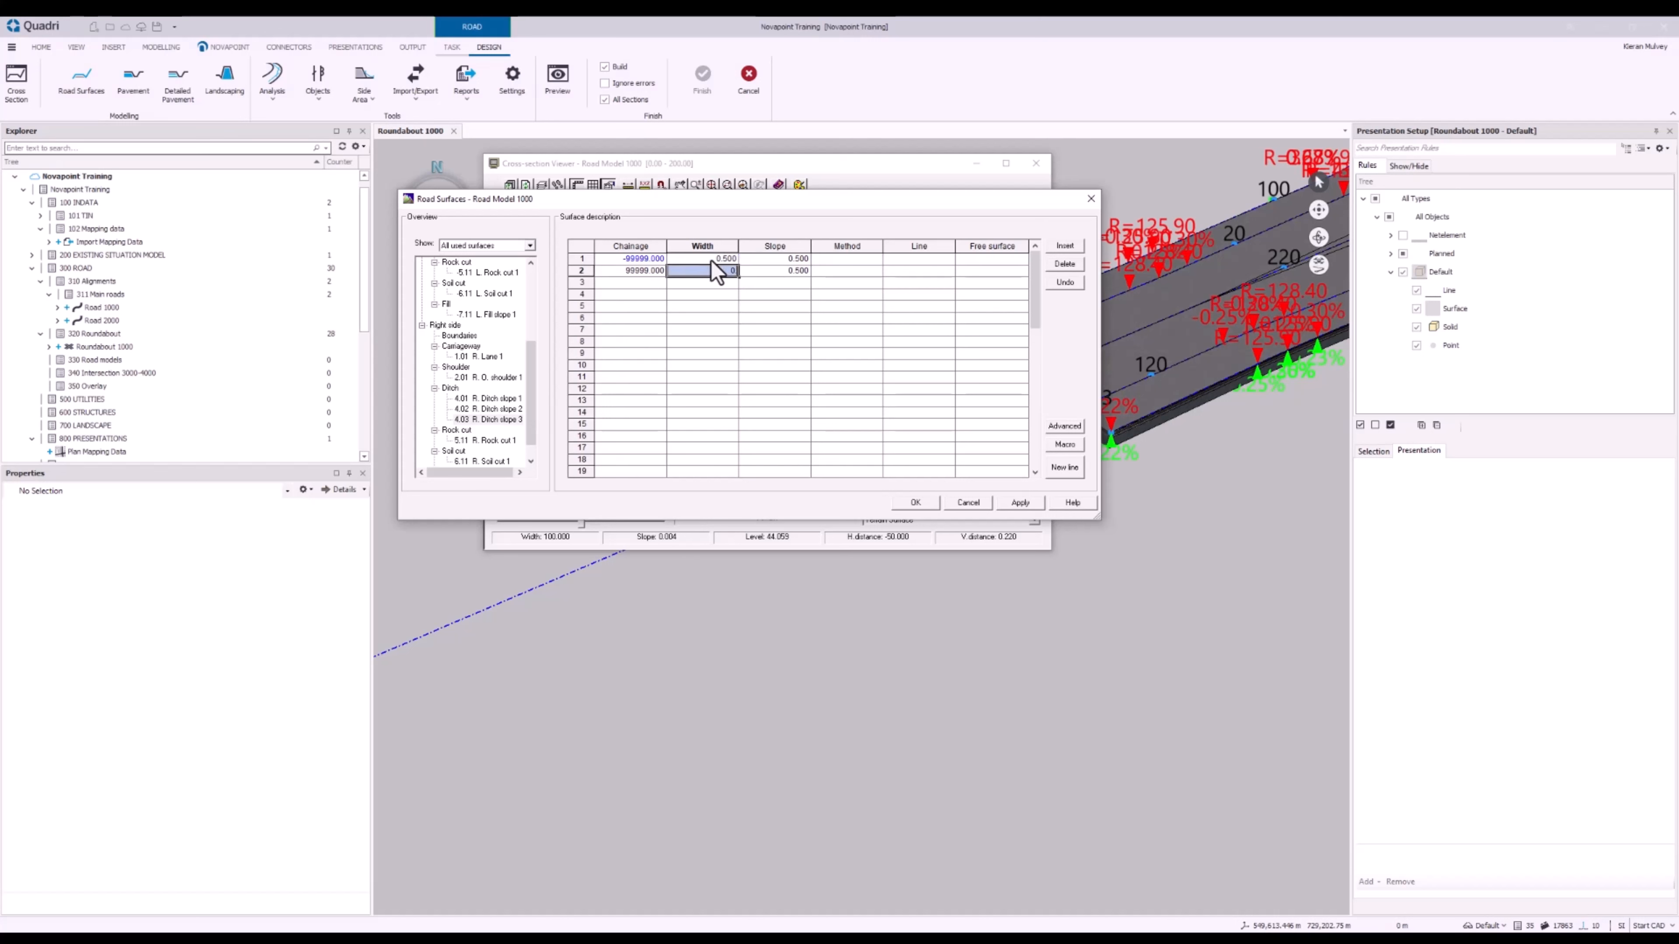
{"action": "type", "text": "5"}
{"action": "key", "text": "Tab"}
Set the slope of the right-side Ditch slope 3 to 0.2 at both chainages
{"action": "key", "text": "Up"}
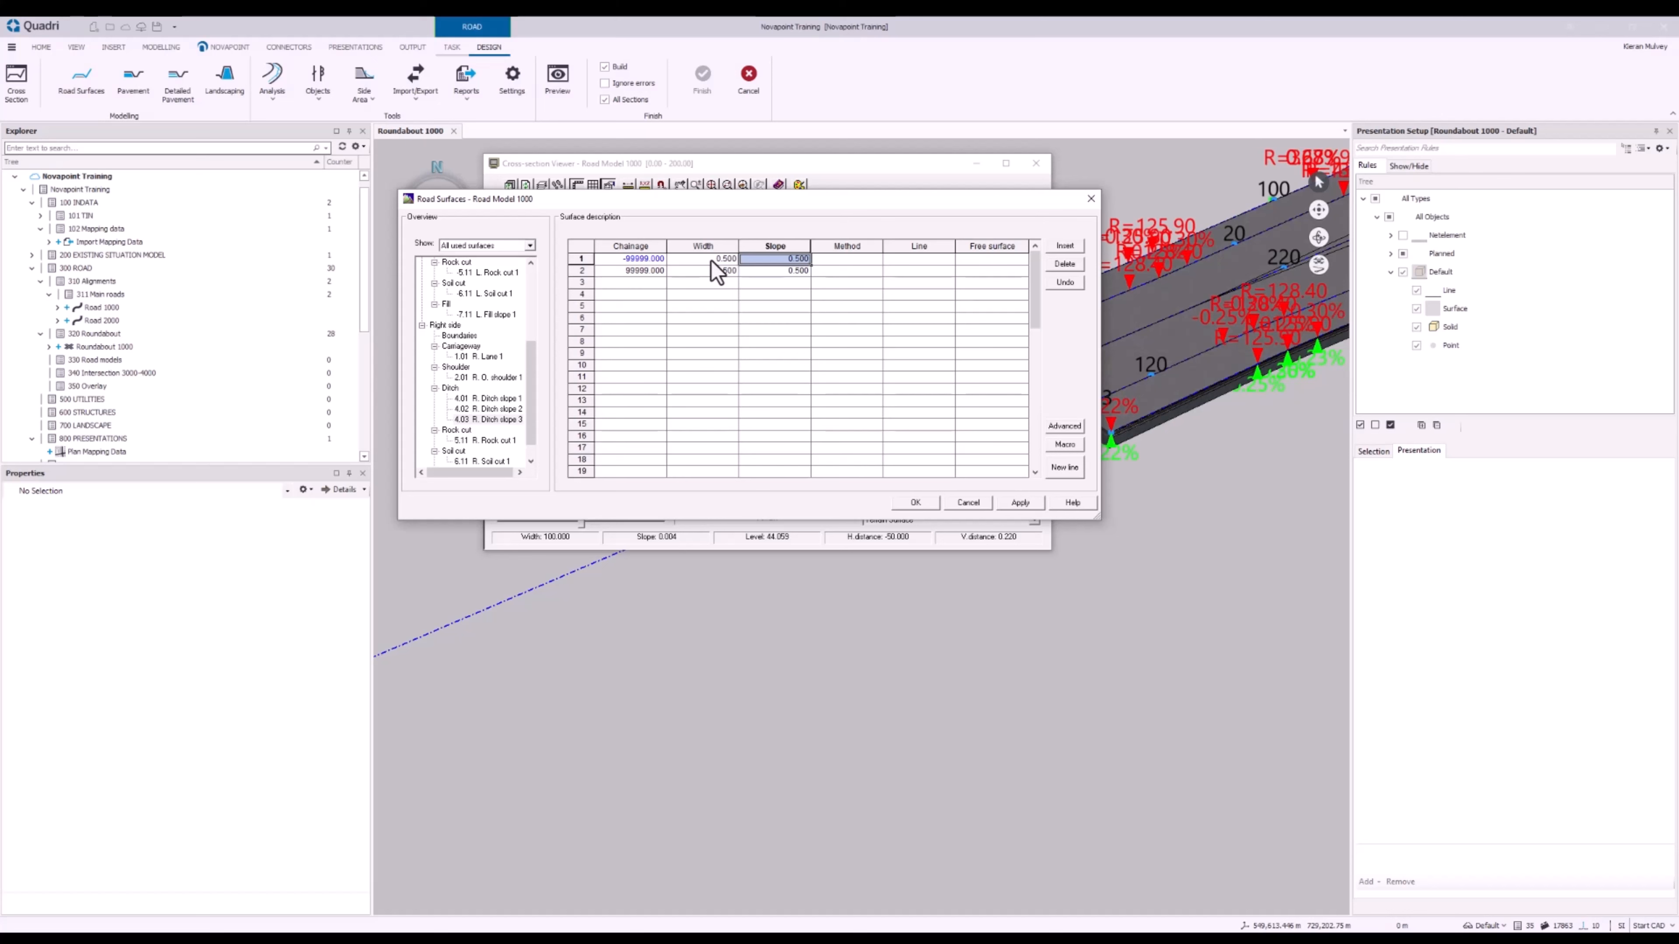
{"action": "type", "text": "0.2"}
{"action": "key", "text": "Tab"}
{"action": "key", "text": "Down"}
{"action": "key", "text": "Left"}
{"action": "type", "text": "0.2"}
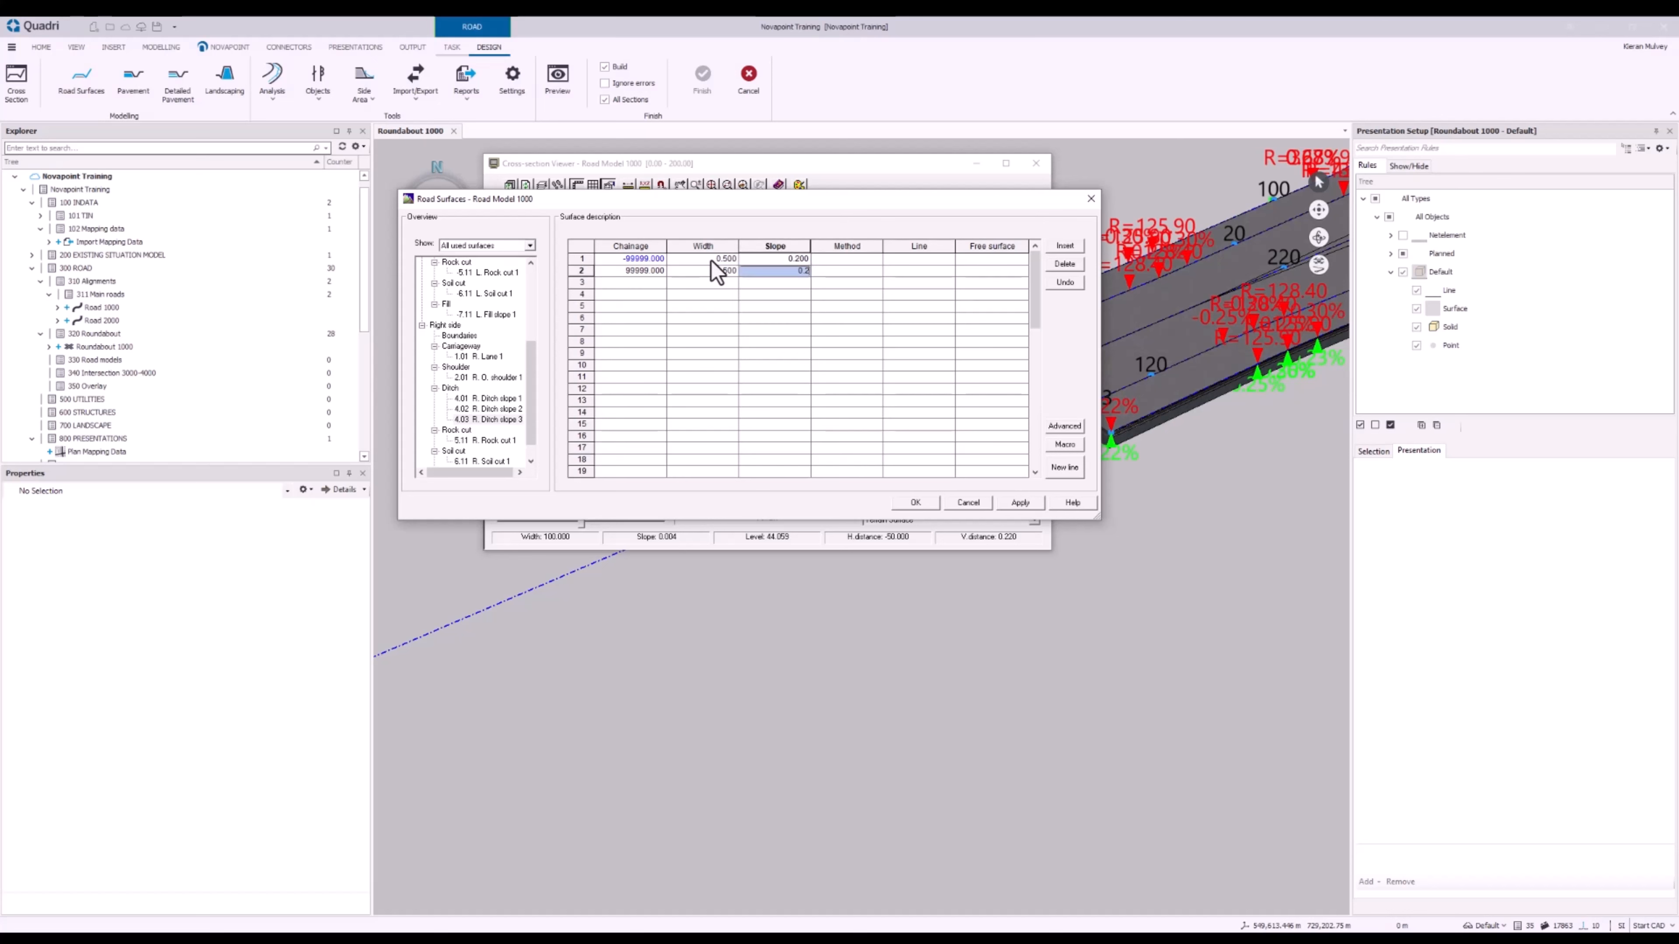
{"action": "key", "text": "Tab"}
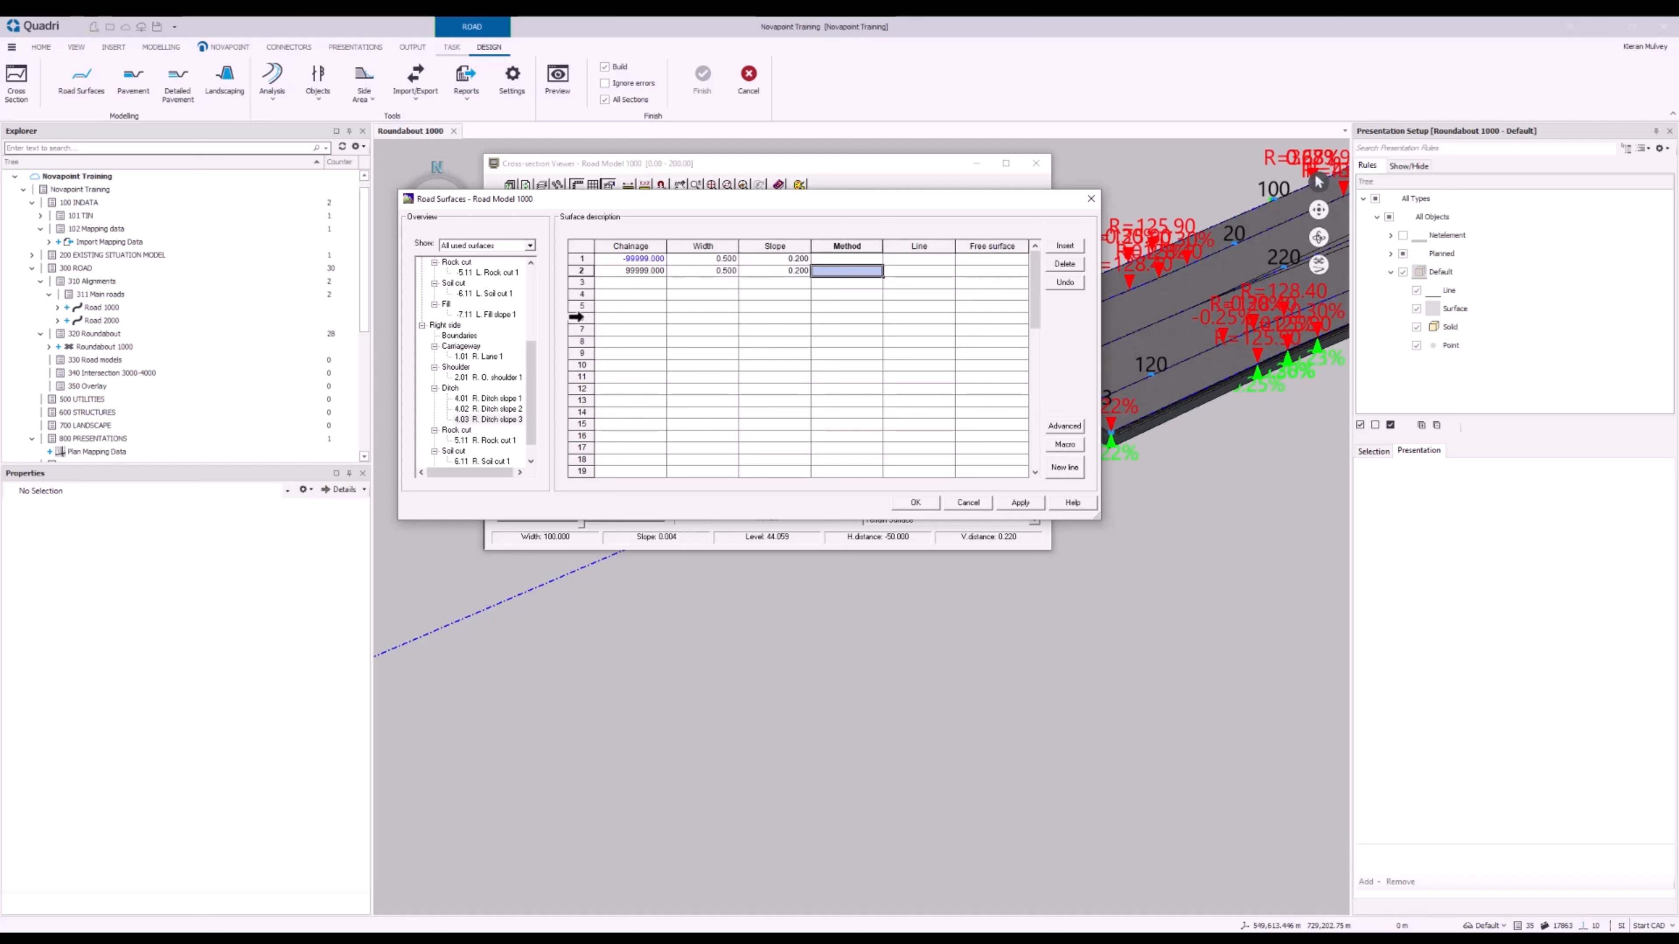
Insert Surface 4 - DitchSlopeSurface into the right-side Ditch group
{"action": "left_click", "coordinate": [450, 389]}
{"action": "right_click", "coordinate": [450, 389]}
{"action": "mouse_move", "coordinate": [505, 398]}
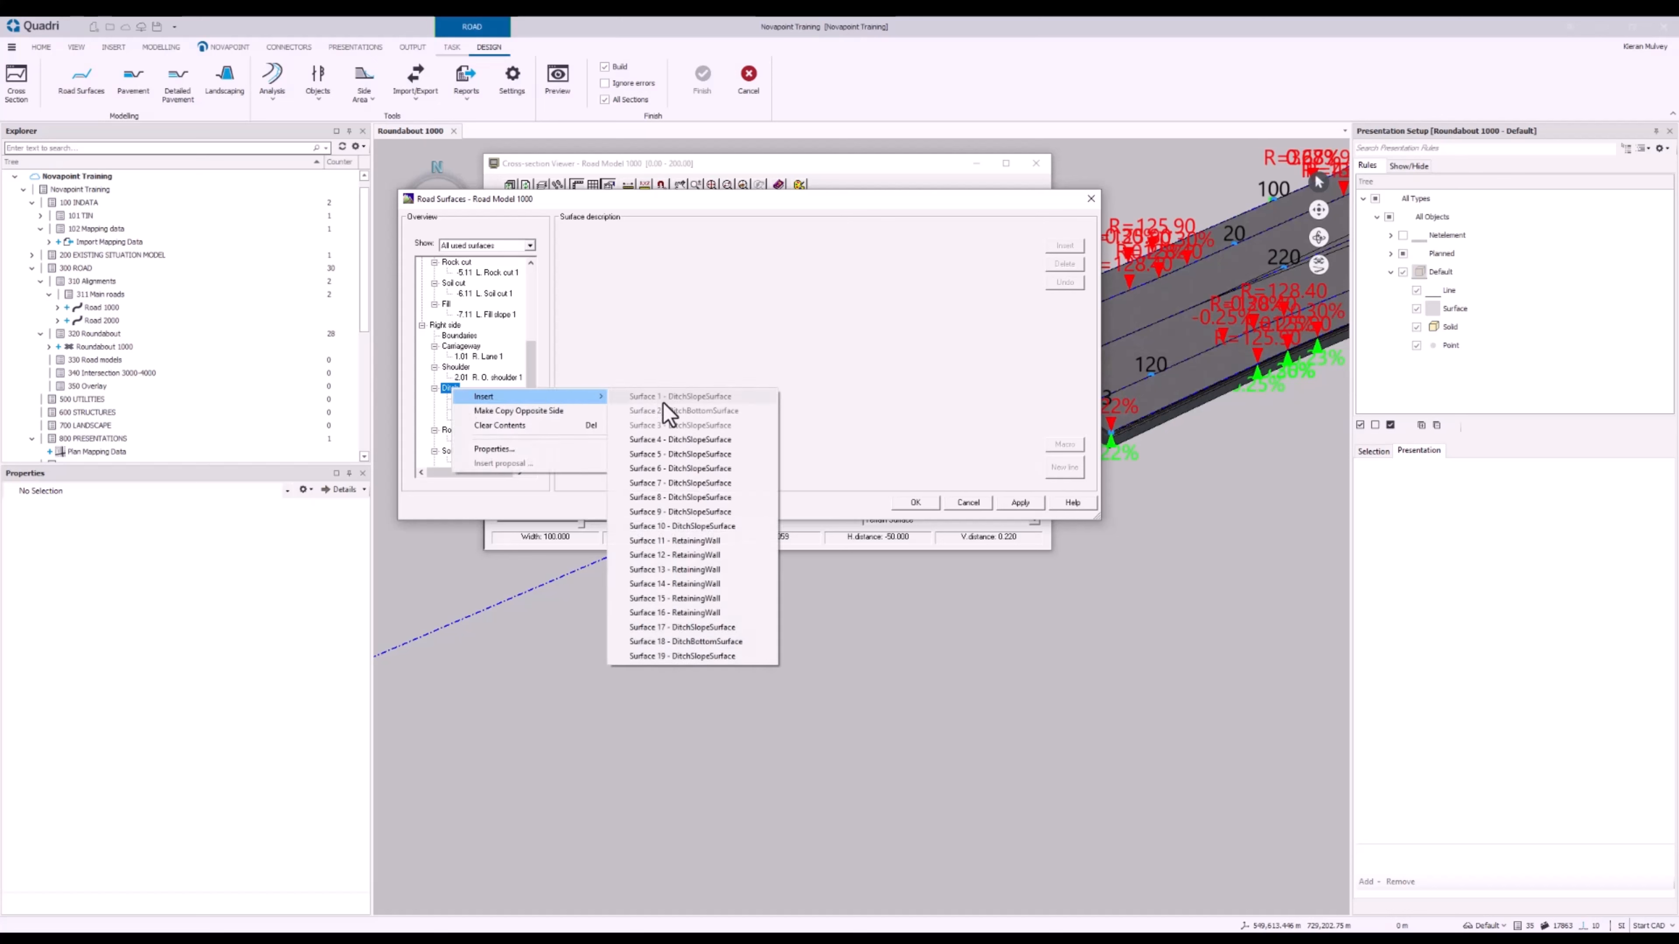
{"action": "left_click", "coordinate": [675, 440]}
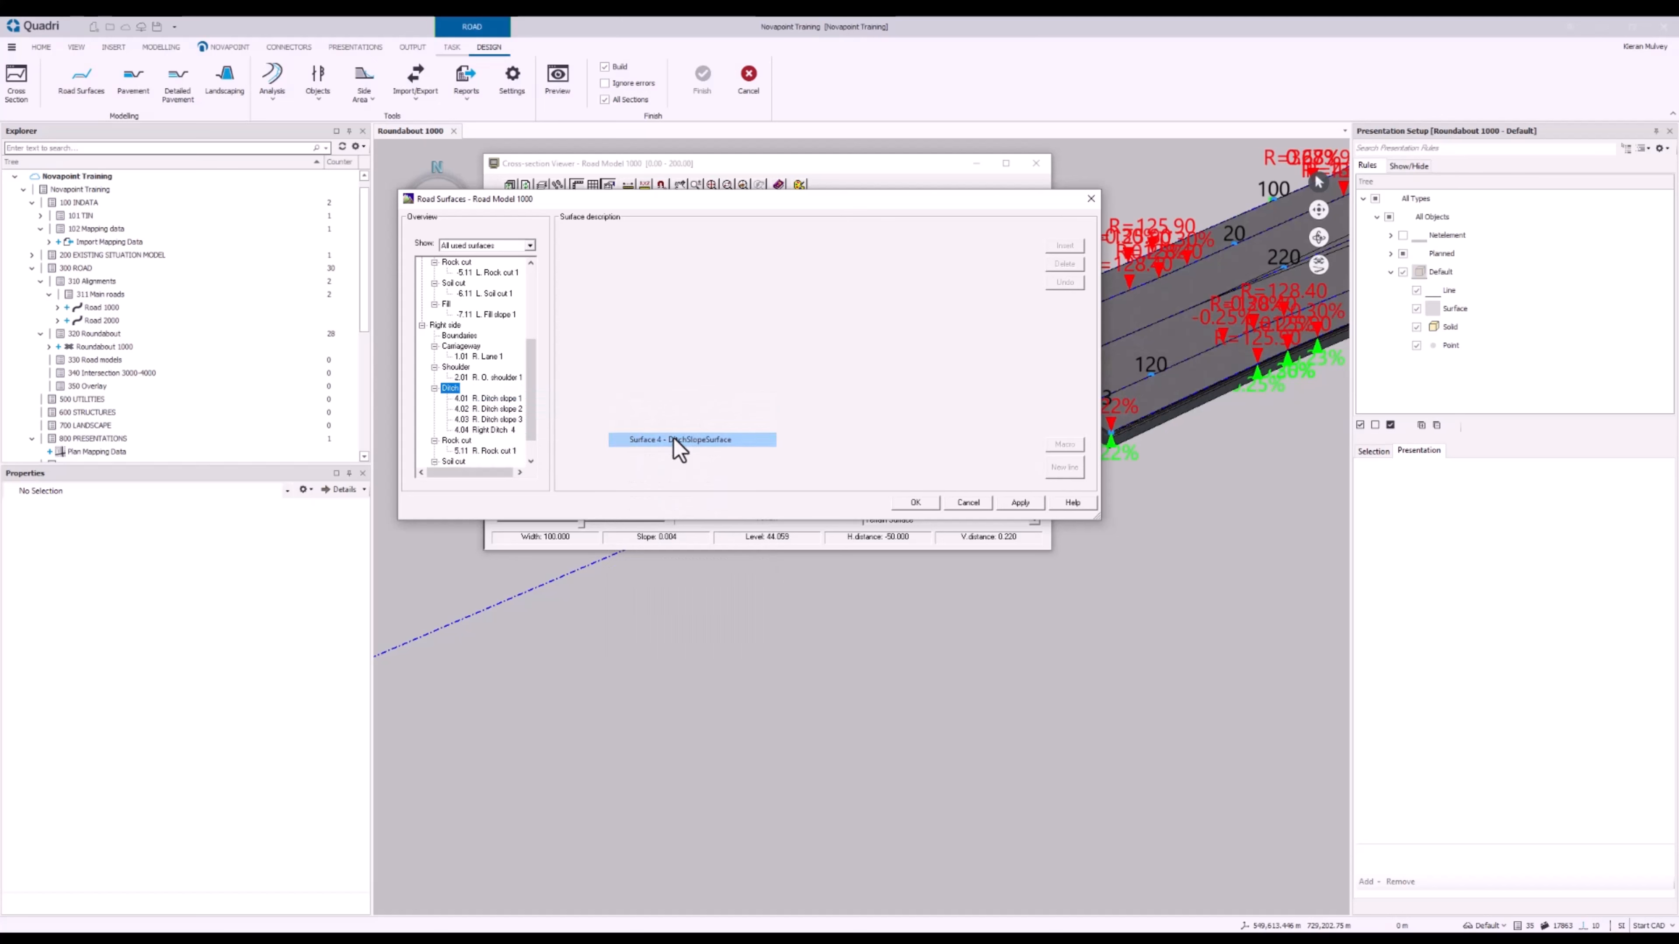
Define chainages 0 and 9999 for the right-side Ditch surface 4
{"action": "left_click", "coordinate": [496, 431]}
{"action": "left_click", "coordinate": [627, 258]}
{"action": "type", "text": "0"}
{"action": "key", "text": "Return"}
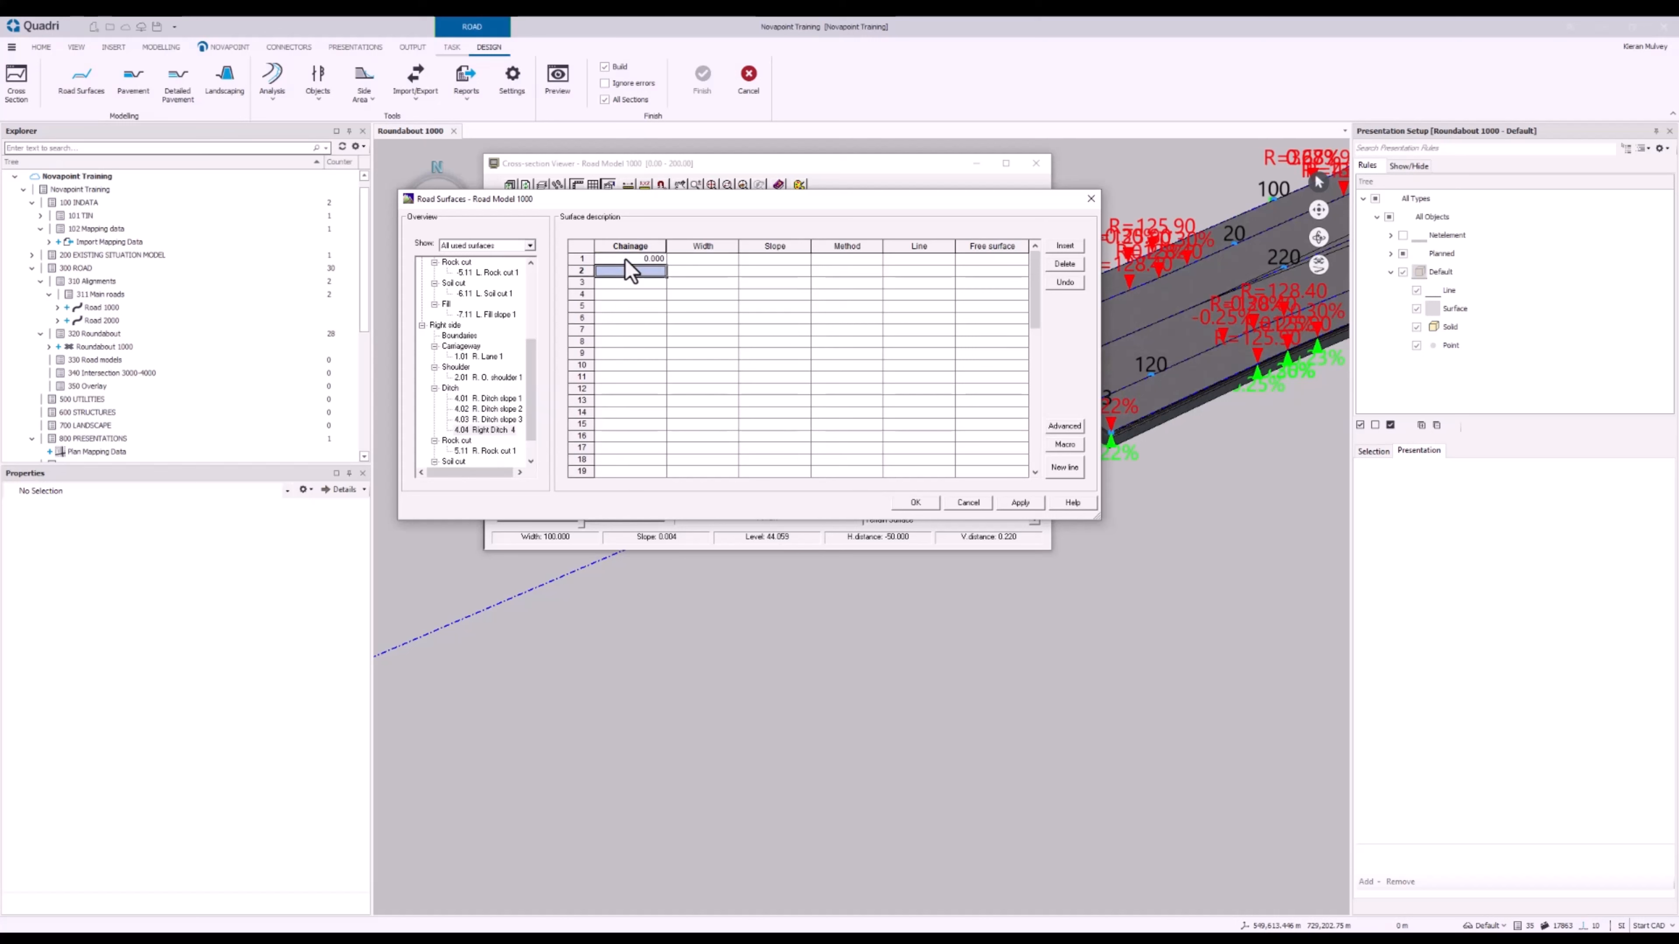
{"action": "type", "text": "9999"}
{"action": "key", "text": "Tab"}
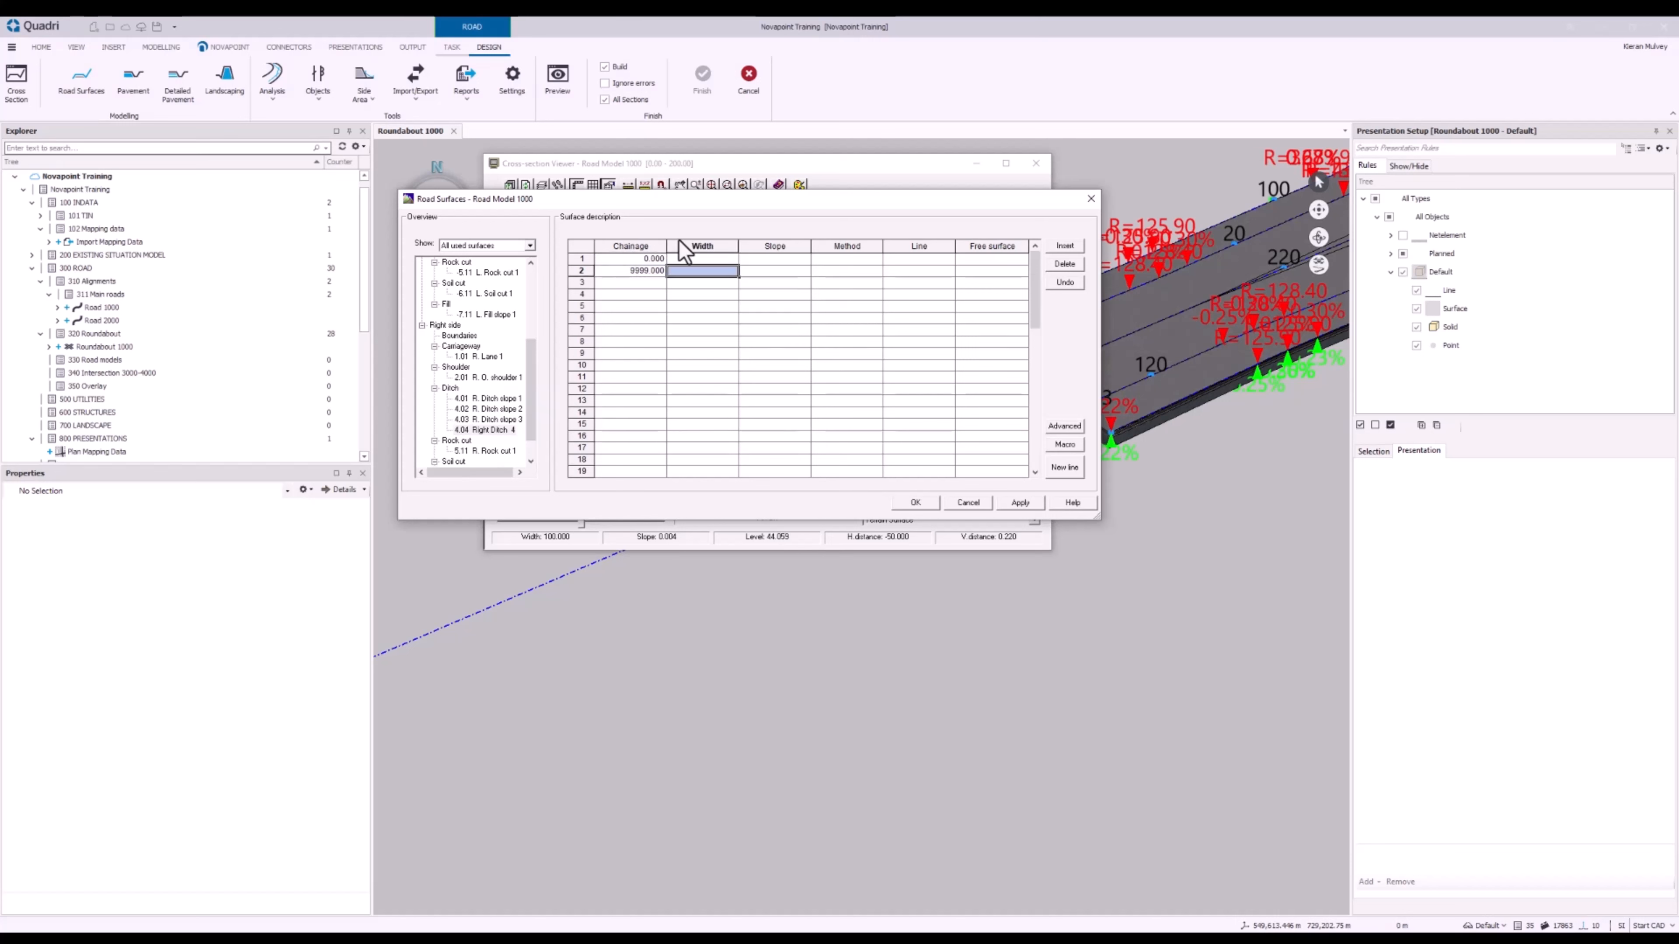
Set the width of the right-side Ditch surface 4 to 1.6 at both chainages
{"action": "key", "text": "Up"}
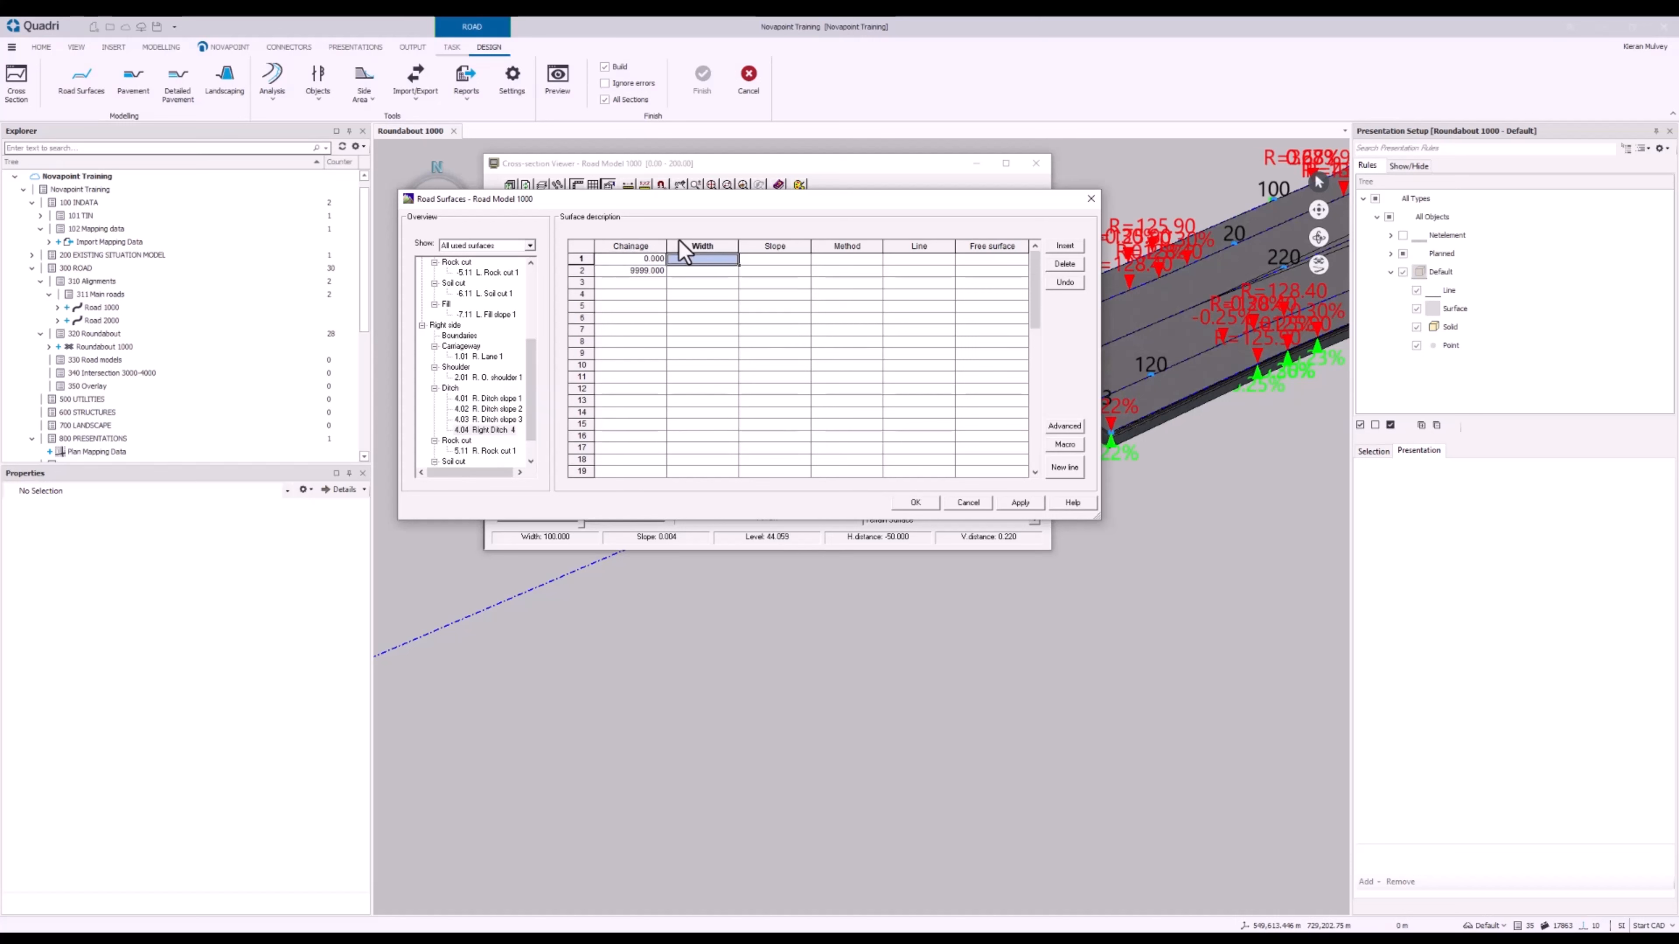
{"action": "type", "text": "1.6"}
{"action": "key", "text": "Tab"}
{"action": "key", "text": "shift+Tab"}
{"action": "key", "text": "Down"}
{"action": "type", "text": "1.6"}
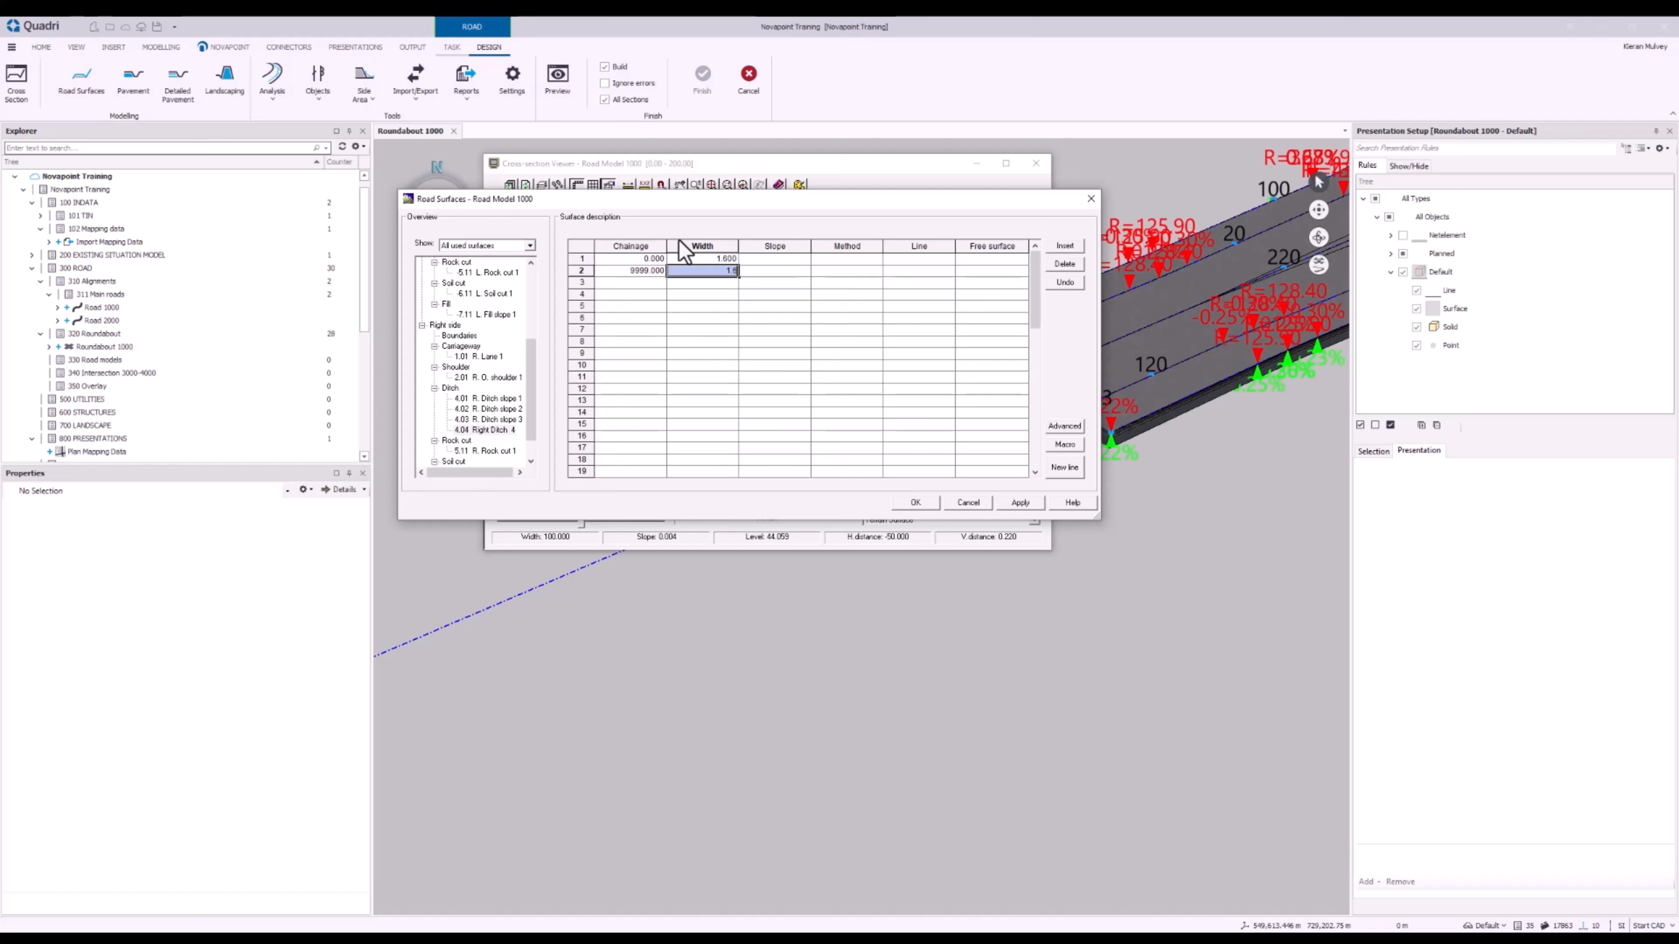
{"action": "key", "text": "Tab"}
Set the slope of the right-side Ditch surface 4 to -0.03 at both chainages
{"action": "key", "text": "Tab"}
{"action": "key", "text": "shift+Tab"}
{"action": "key", "text": "Up"}
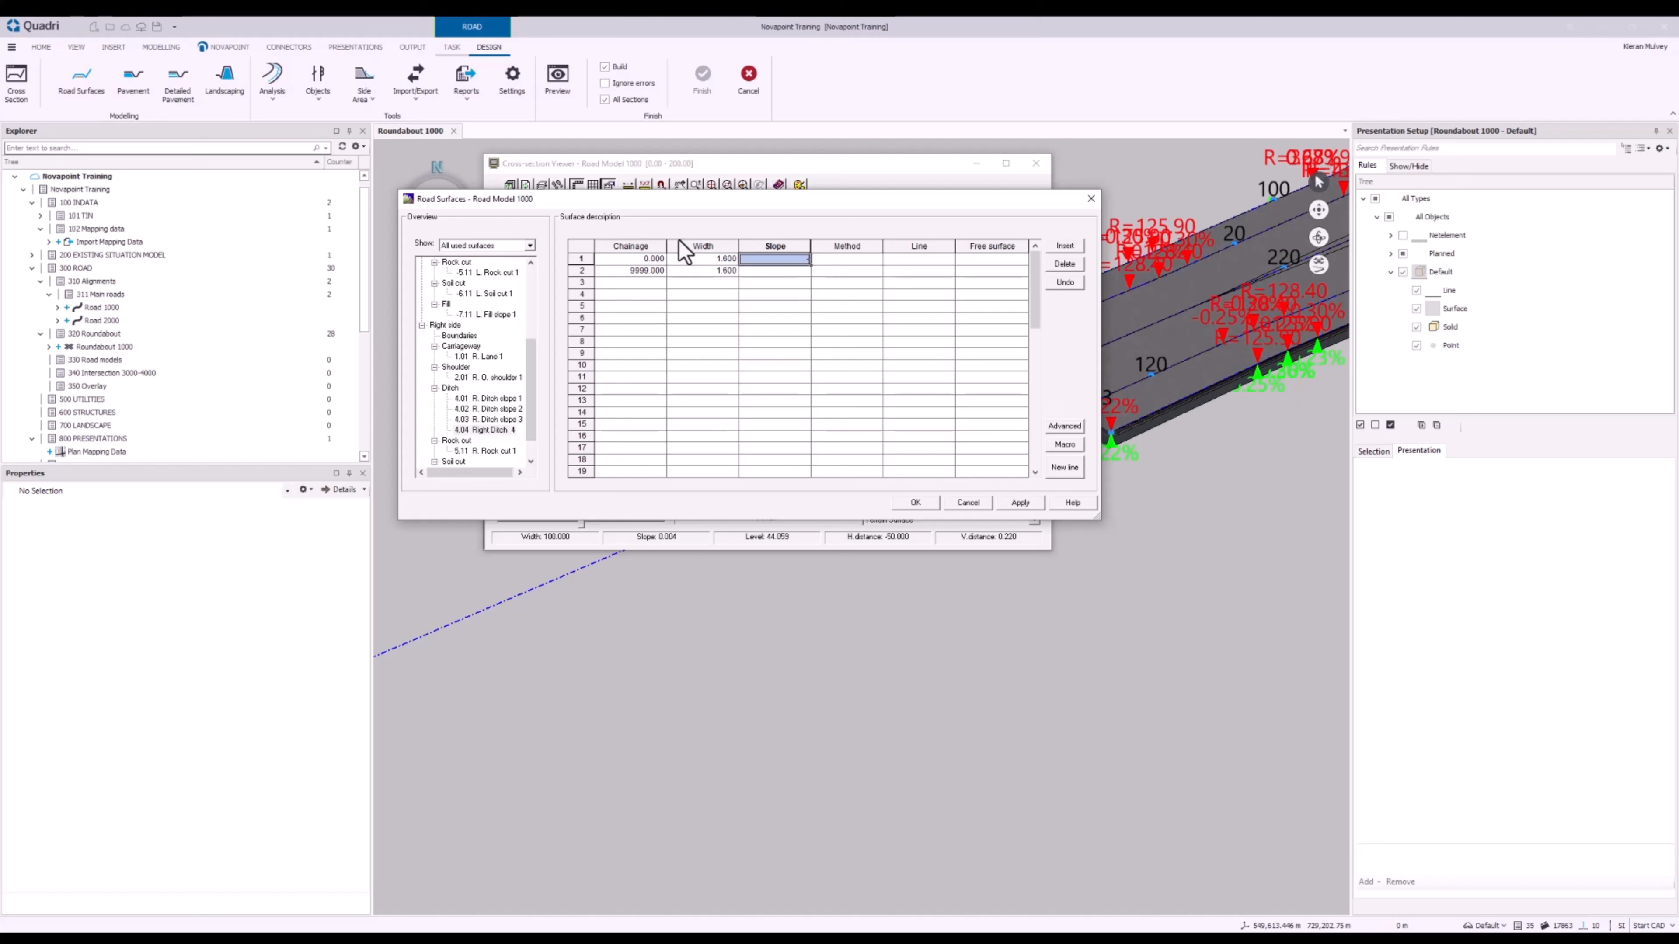
{"action": "type", "text": "-0.03"}
{"action": "key", "text": "Down"}
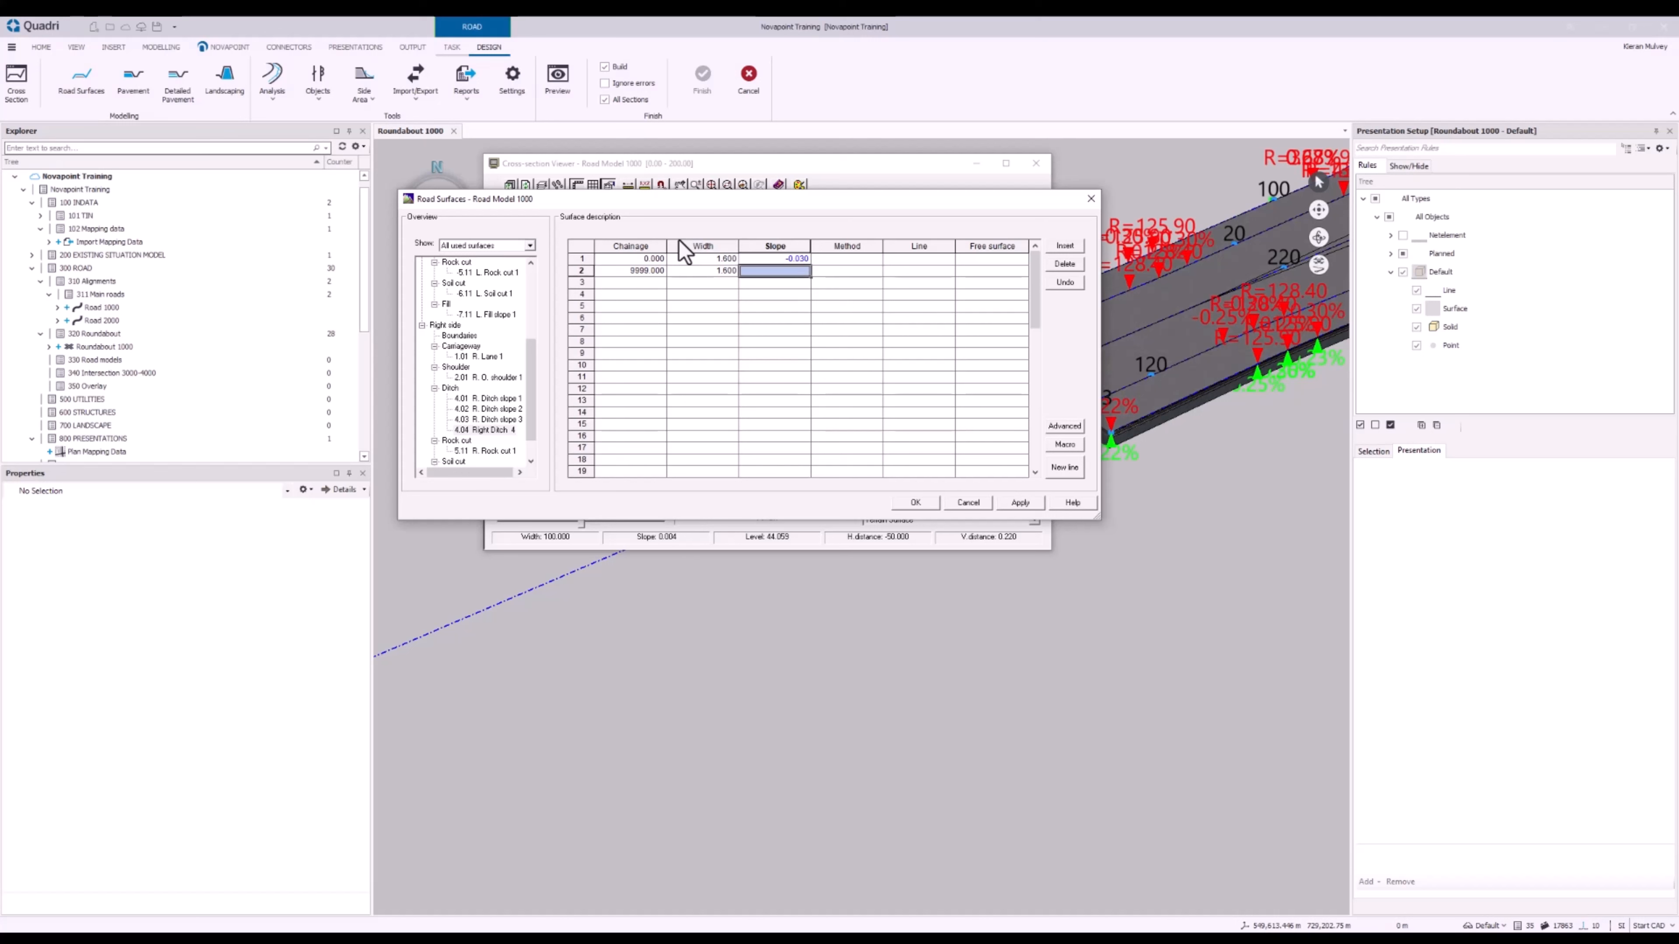
{"action": "type", "text": "-0.03"}
{"action": "key", "text": "Tab"}
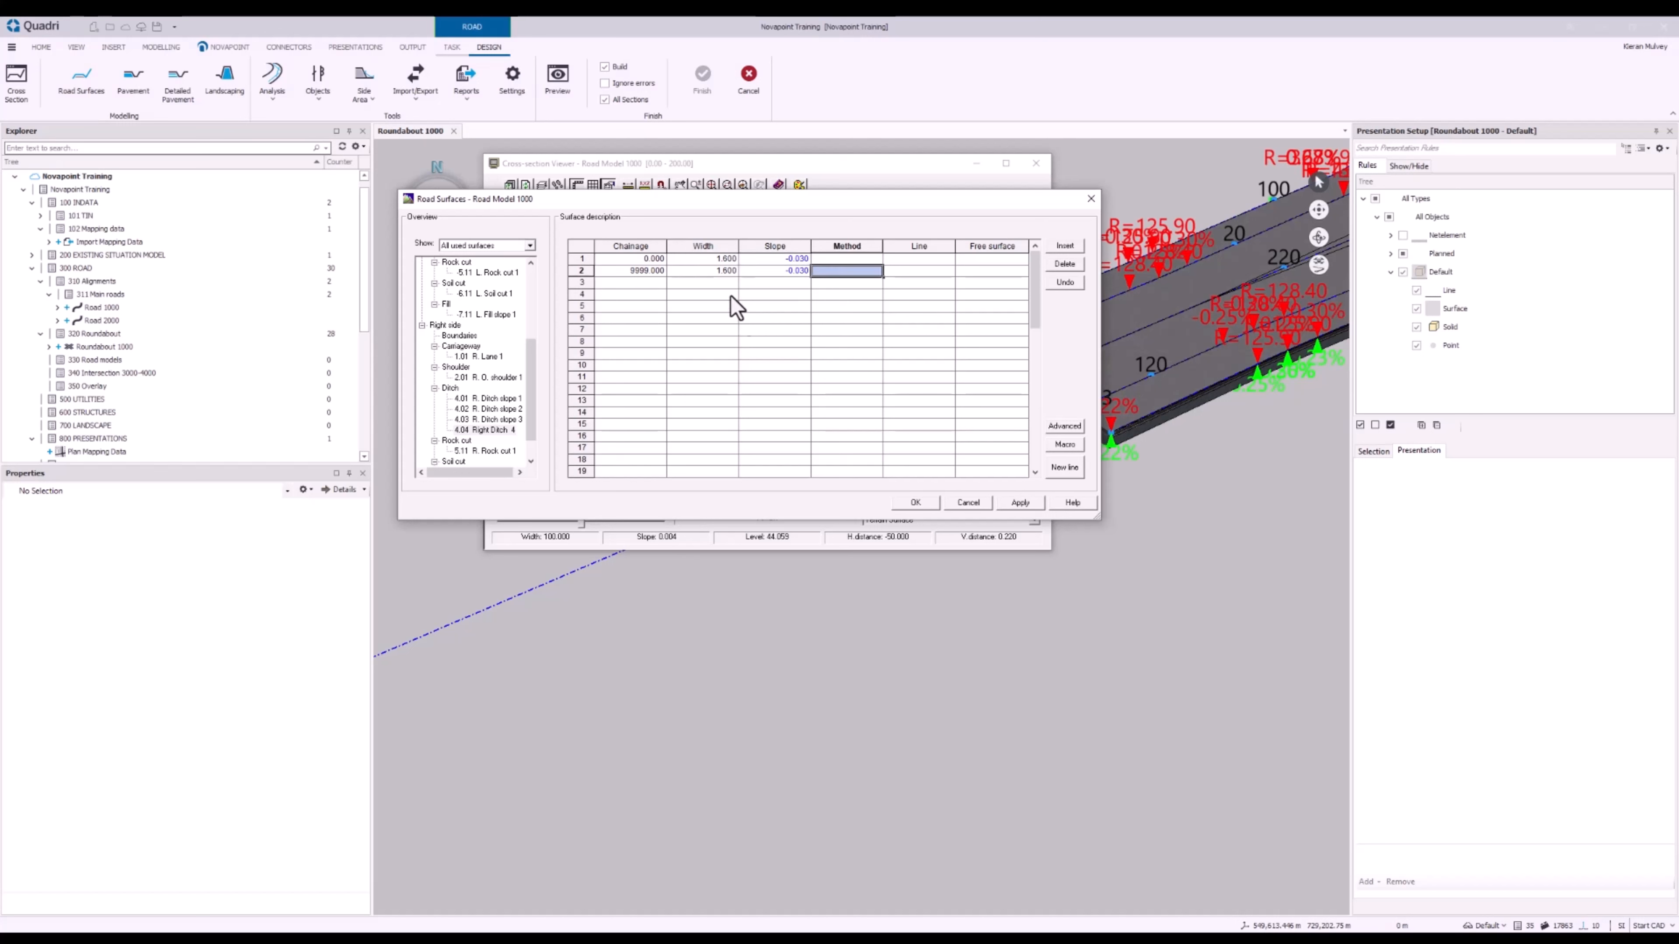
Apply the road surface definitions to the cross-section and close the Road Surfaces dialog, keeping the changes
{"action": "scroll", "coordinate": [528, 402], "scroll_direction": "up", "scroll_amount": 4}
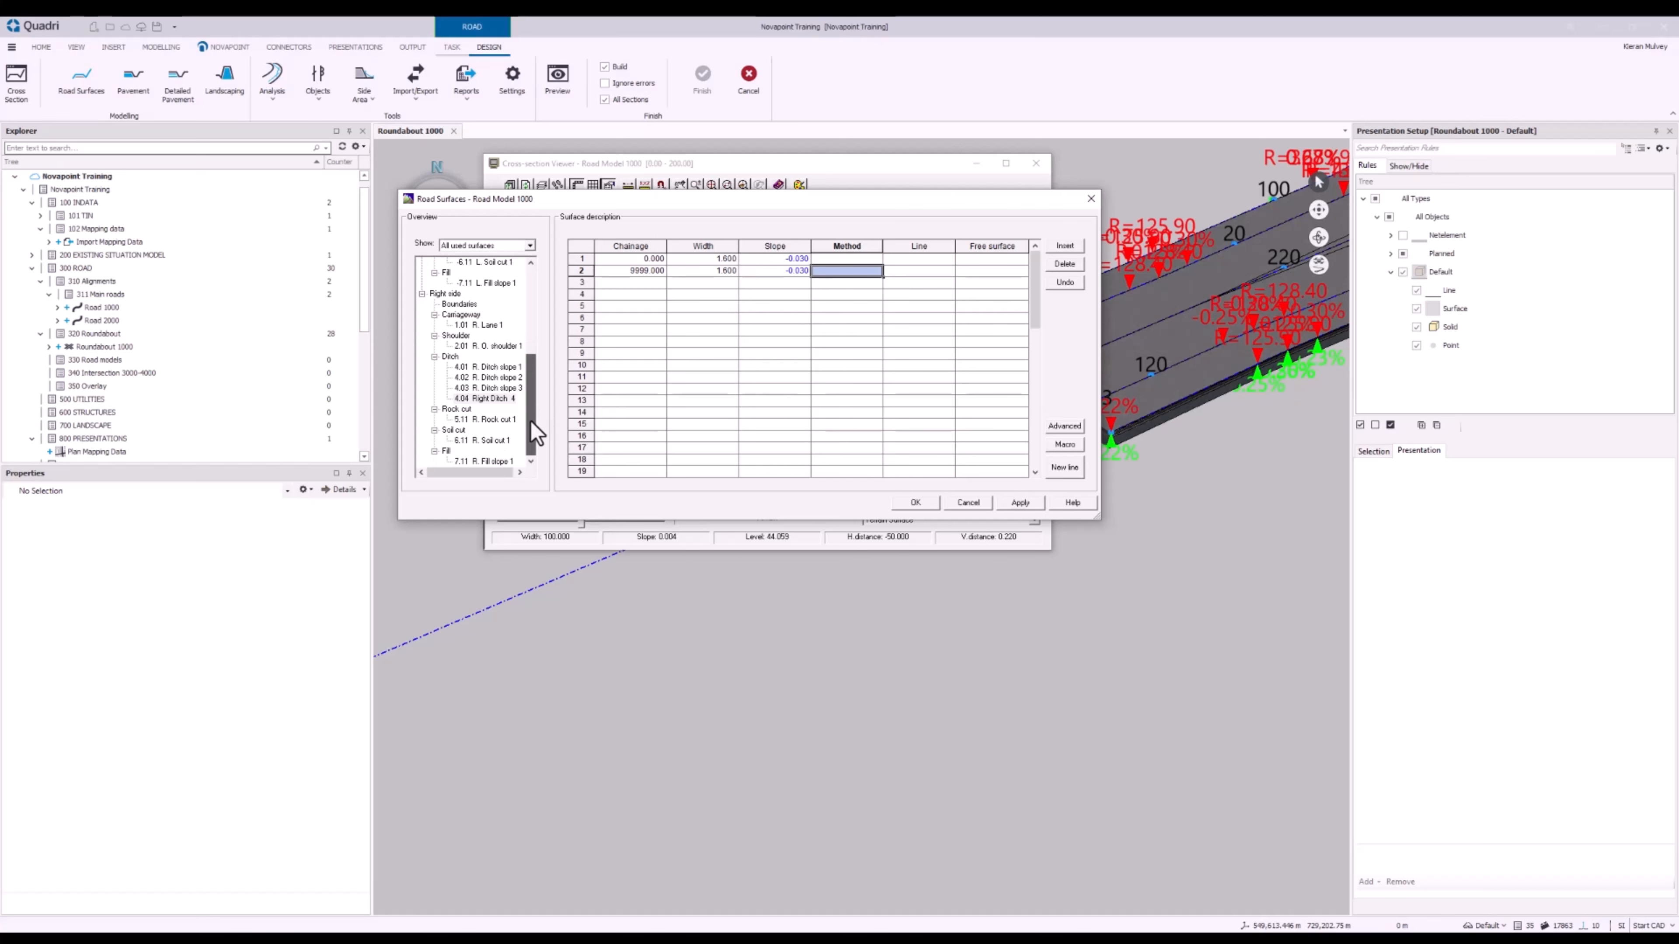
{"action": "scroll", "coordinate": [538, 286], "scroll_direction": "up", "scroll_amount": 2}
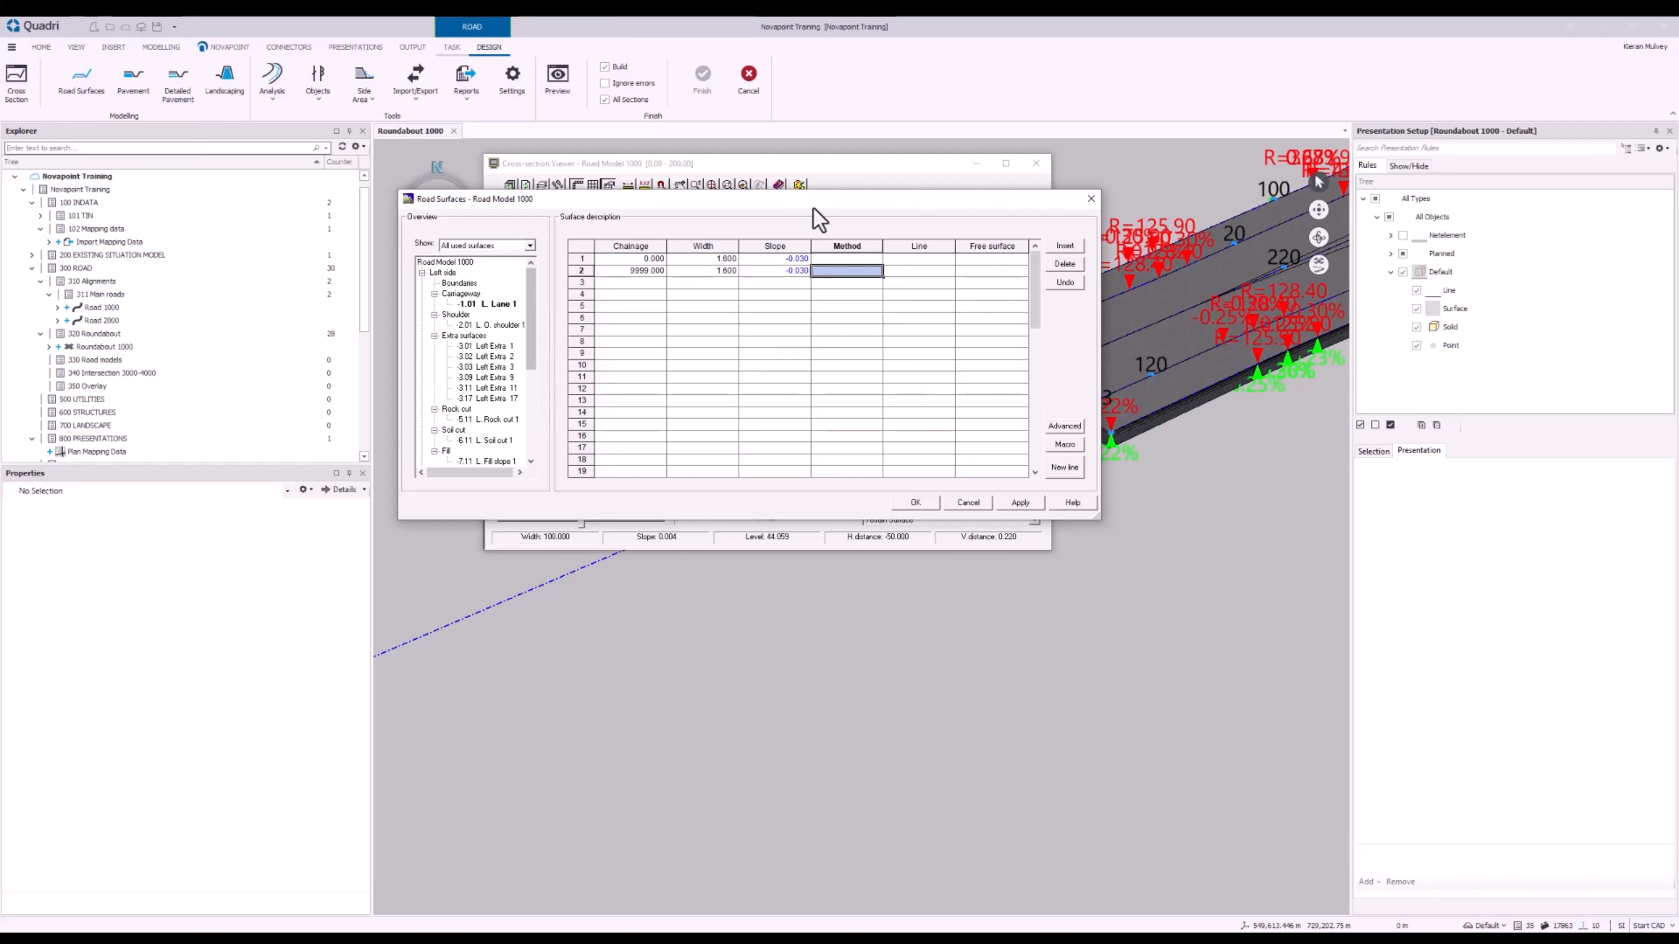
{"action": "left_click_drag", "start_coordinate": [813, 199], "coordinate": [874, 497]}
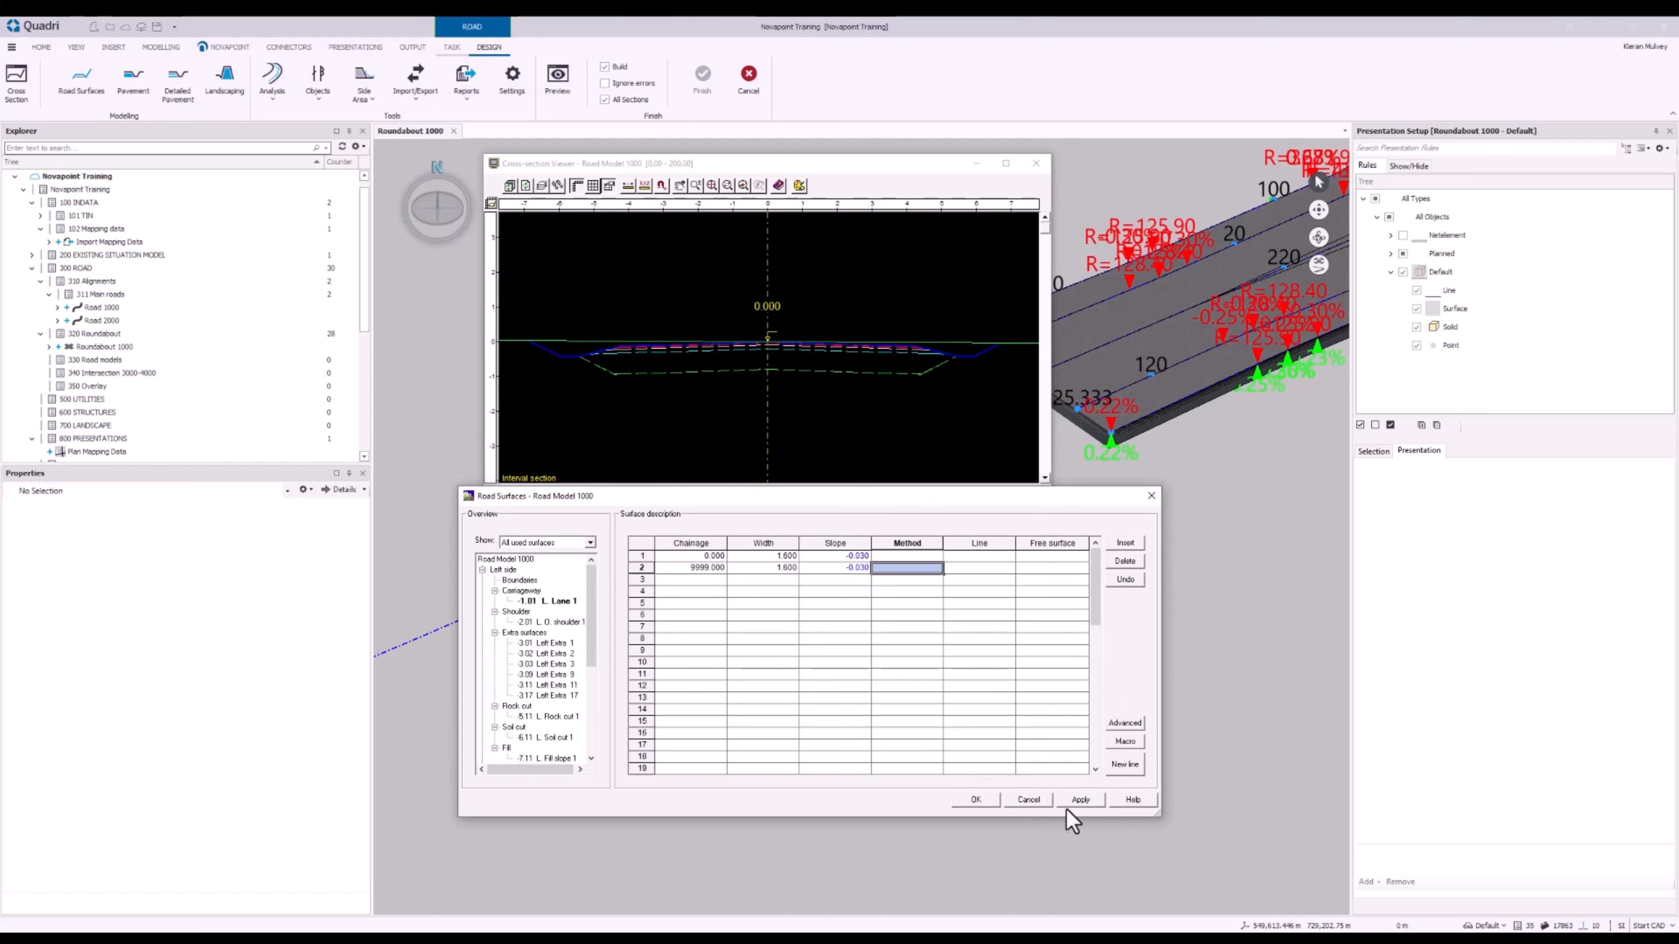
{"action": "left_click", "coordinate": [1079, 802]}
{"action": "scroll", "coordinate": [799, 357], "scroll_direction": "down", "scroll_amount": 4}
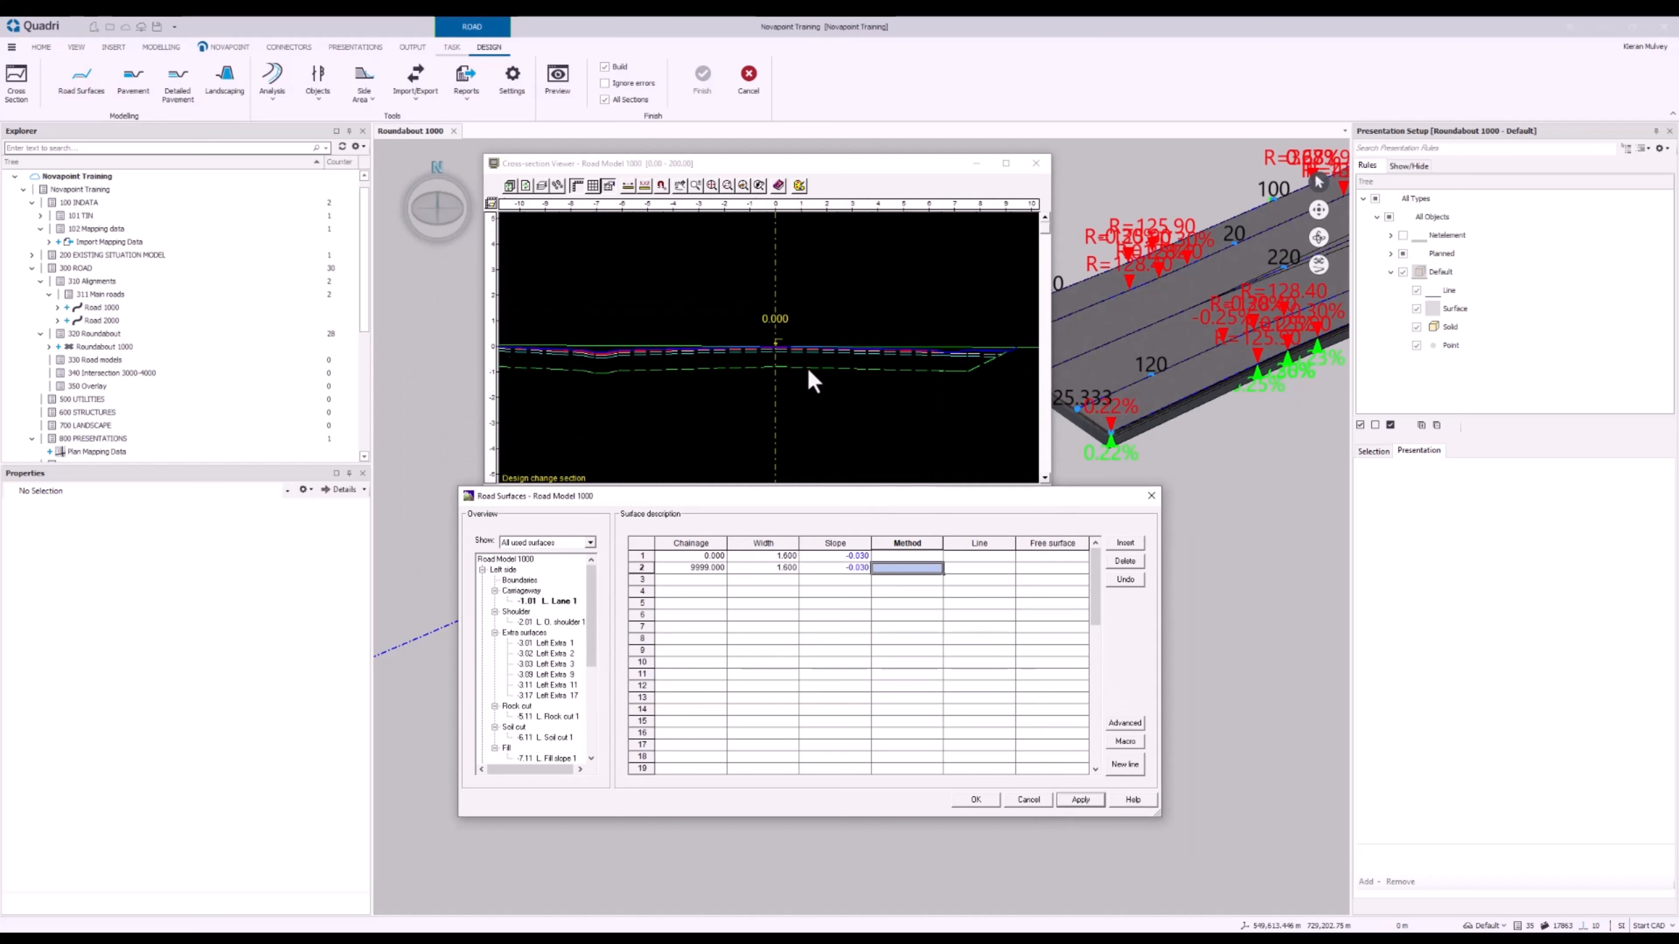
{"action": "mouse_move", "coordinate": [850, 419]}
{"action": "middle_mouse_down"}
{"action": "mouse_move", "coordinate": [930, 418]}
{"action": "mouse_move", "coordinate": [832, 403]}
{"action": "middle_mouse_up"}
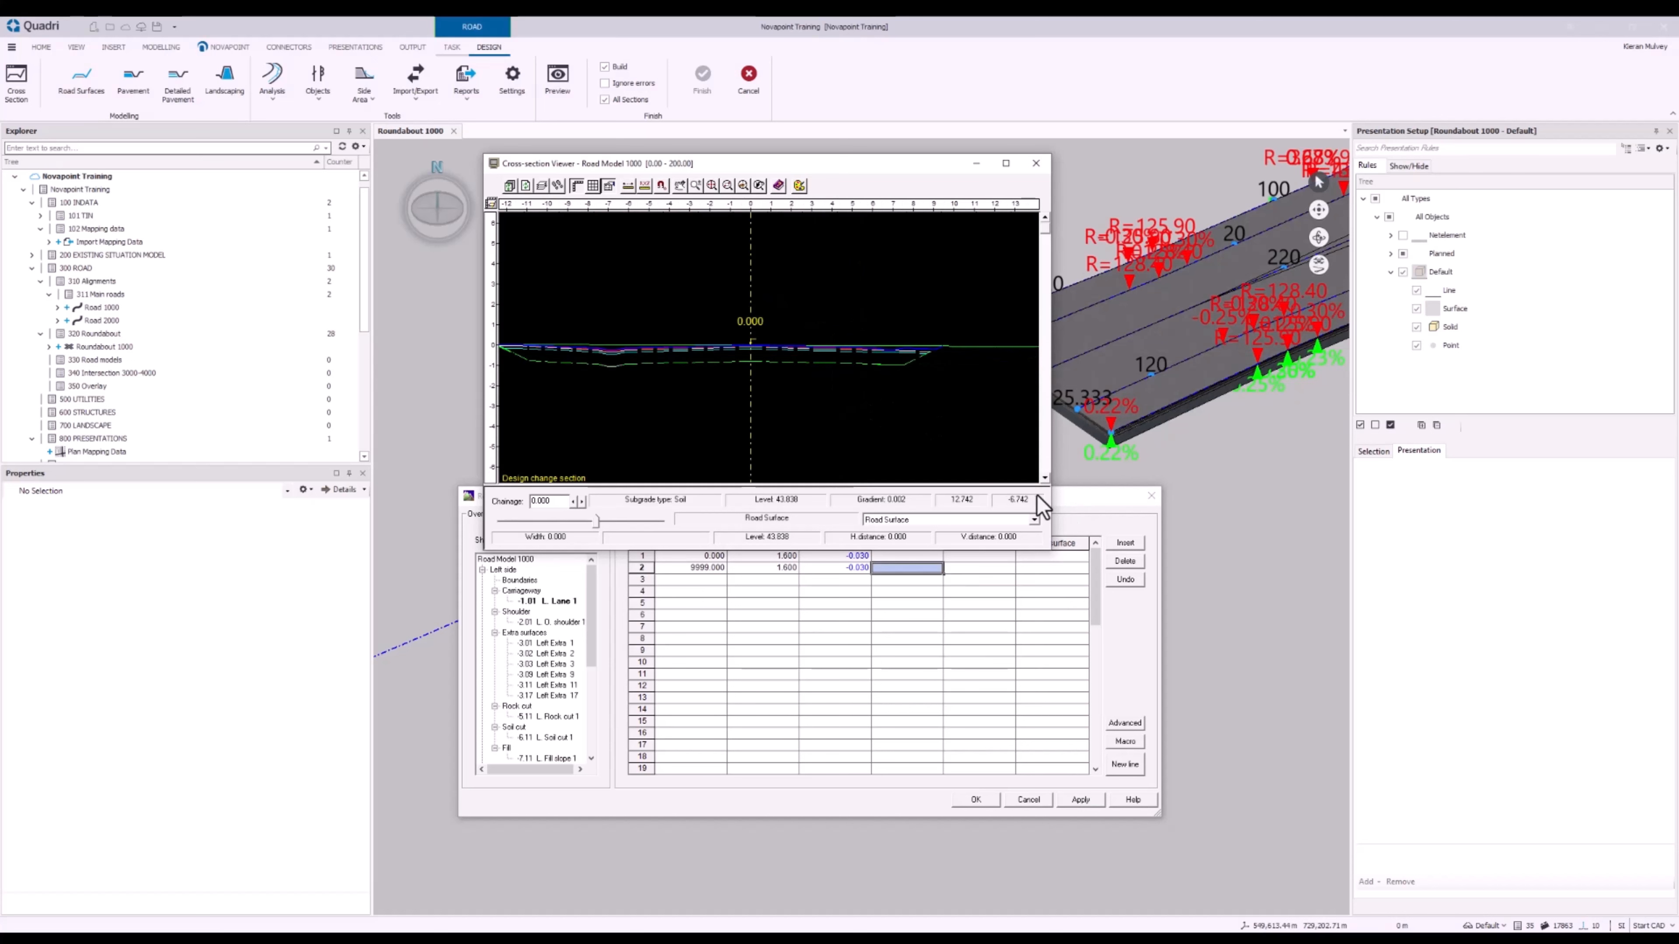
{"action": "left_click", "coordinate": [1067, 513]}
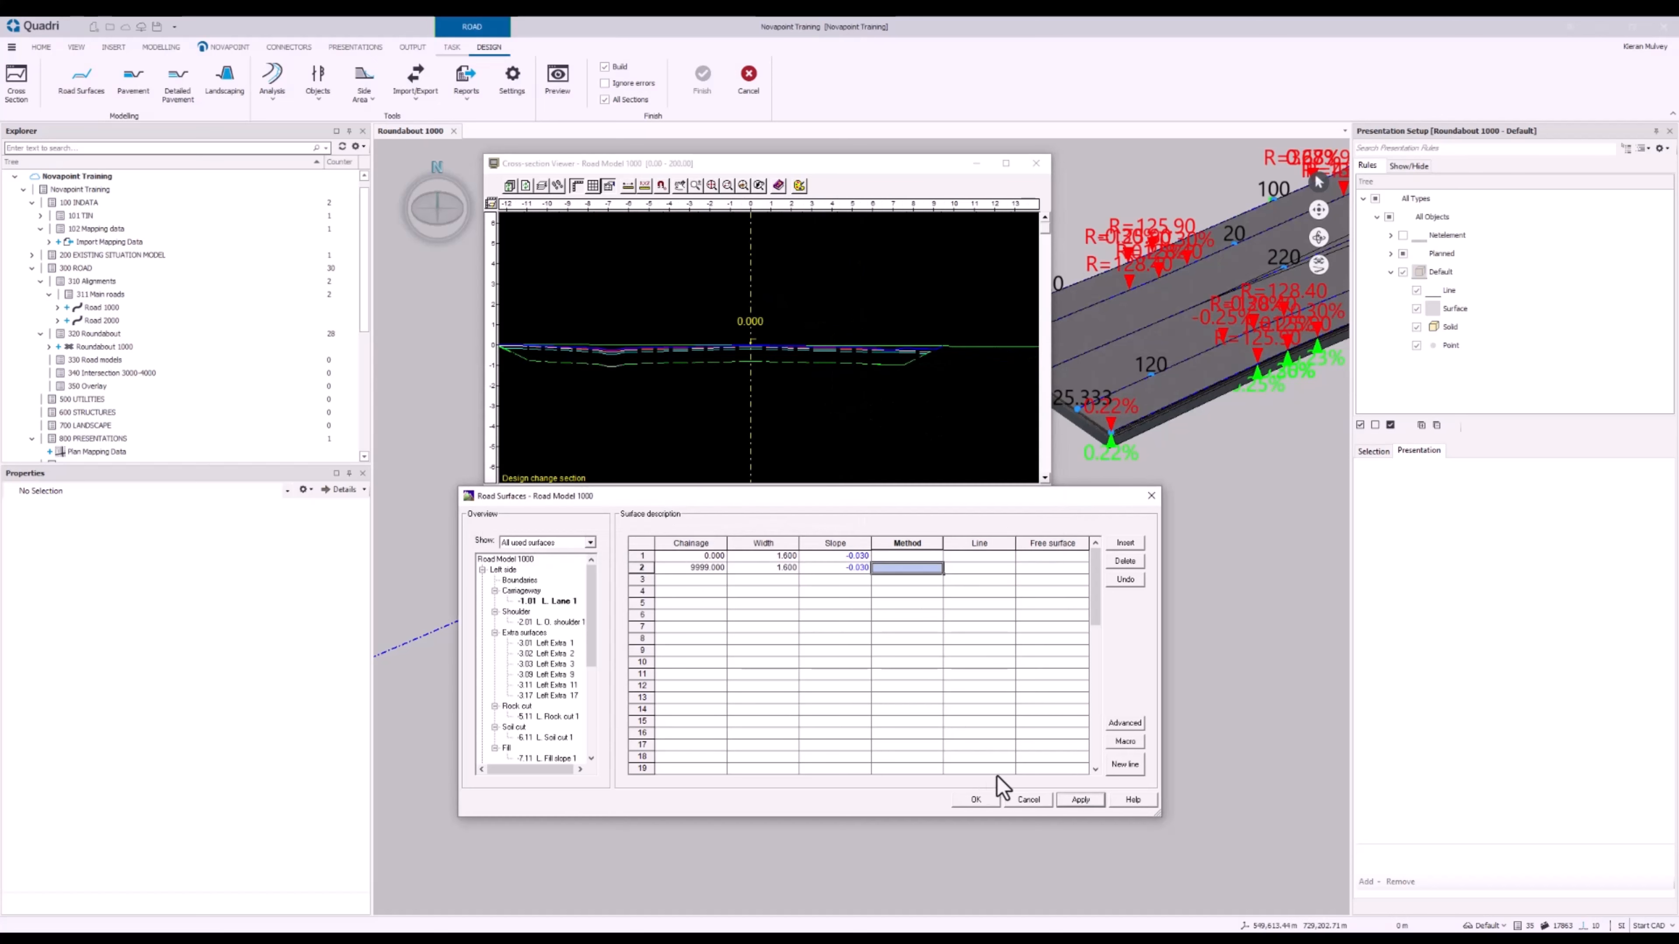
{"action": "left_click", "coordinate": [977, 800]}
Examine the updated cross-section at chainage 0 on both sides of the centre line
{"action": "middle_click_drag", "start_coordinate": [857, 421], "coordinate": [922, 422]}
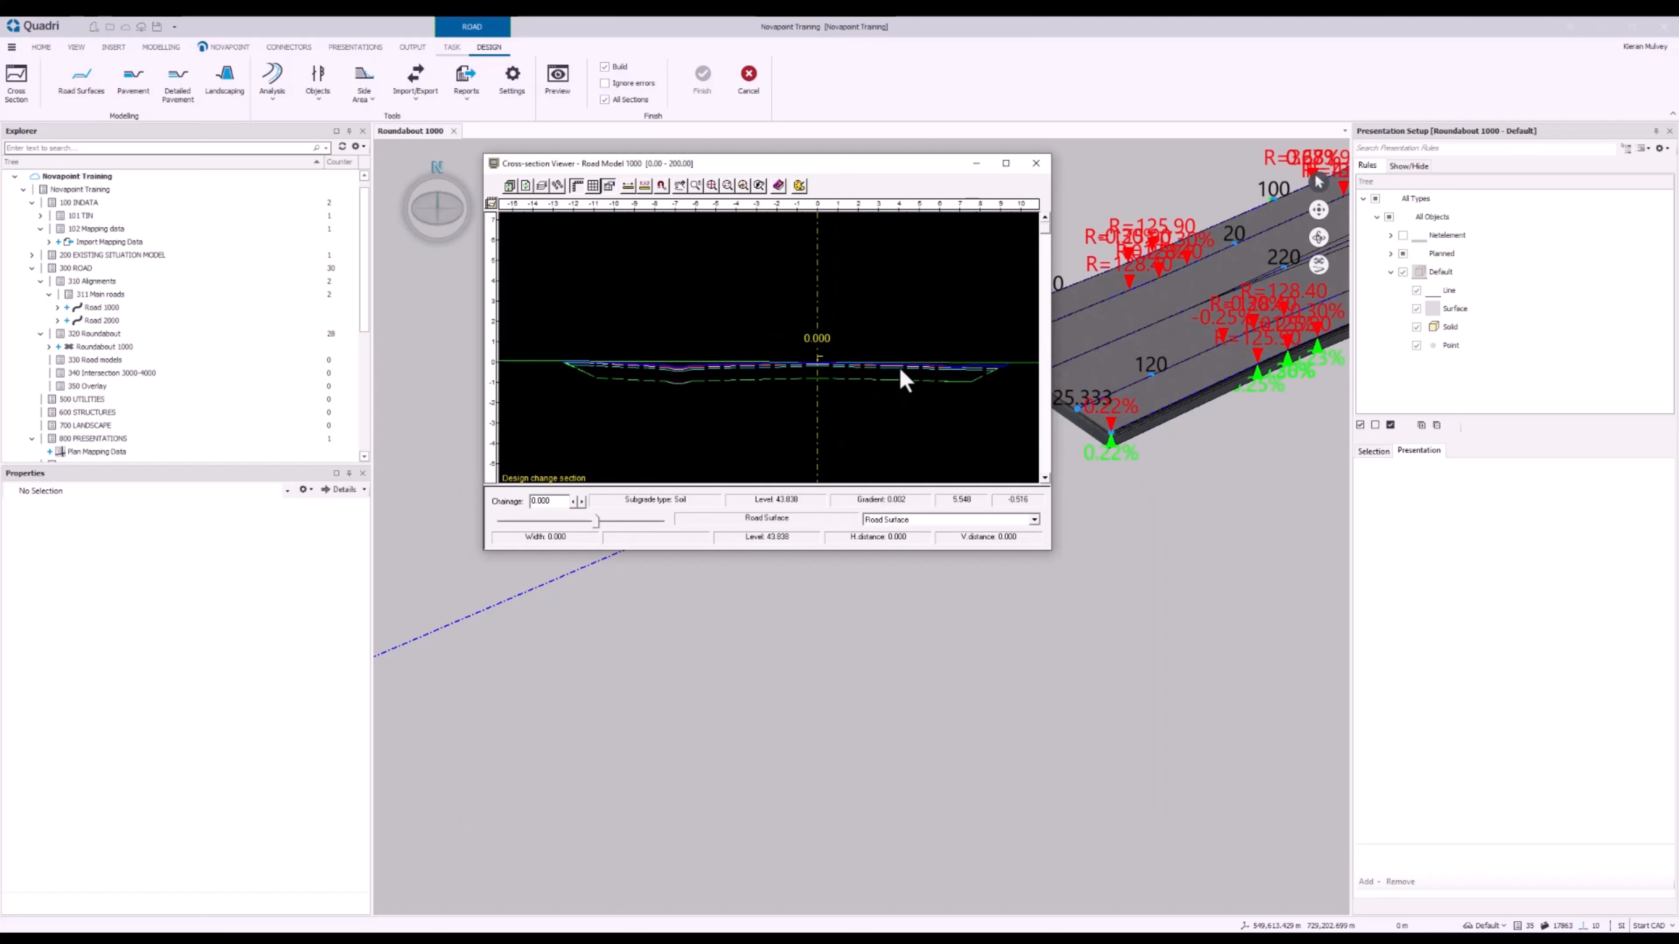
{"action": "middle_click_drag", "start_coordinate": [925, 412], "coordinate": [928, 416]}
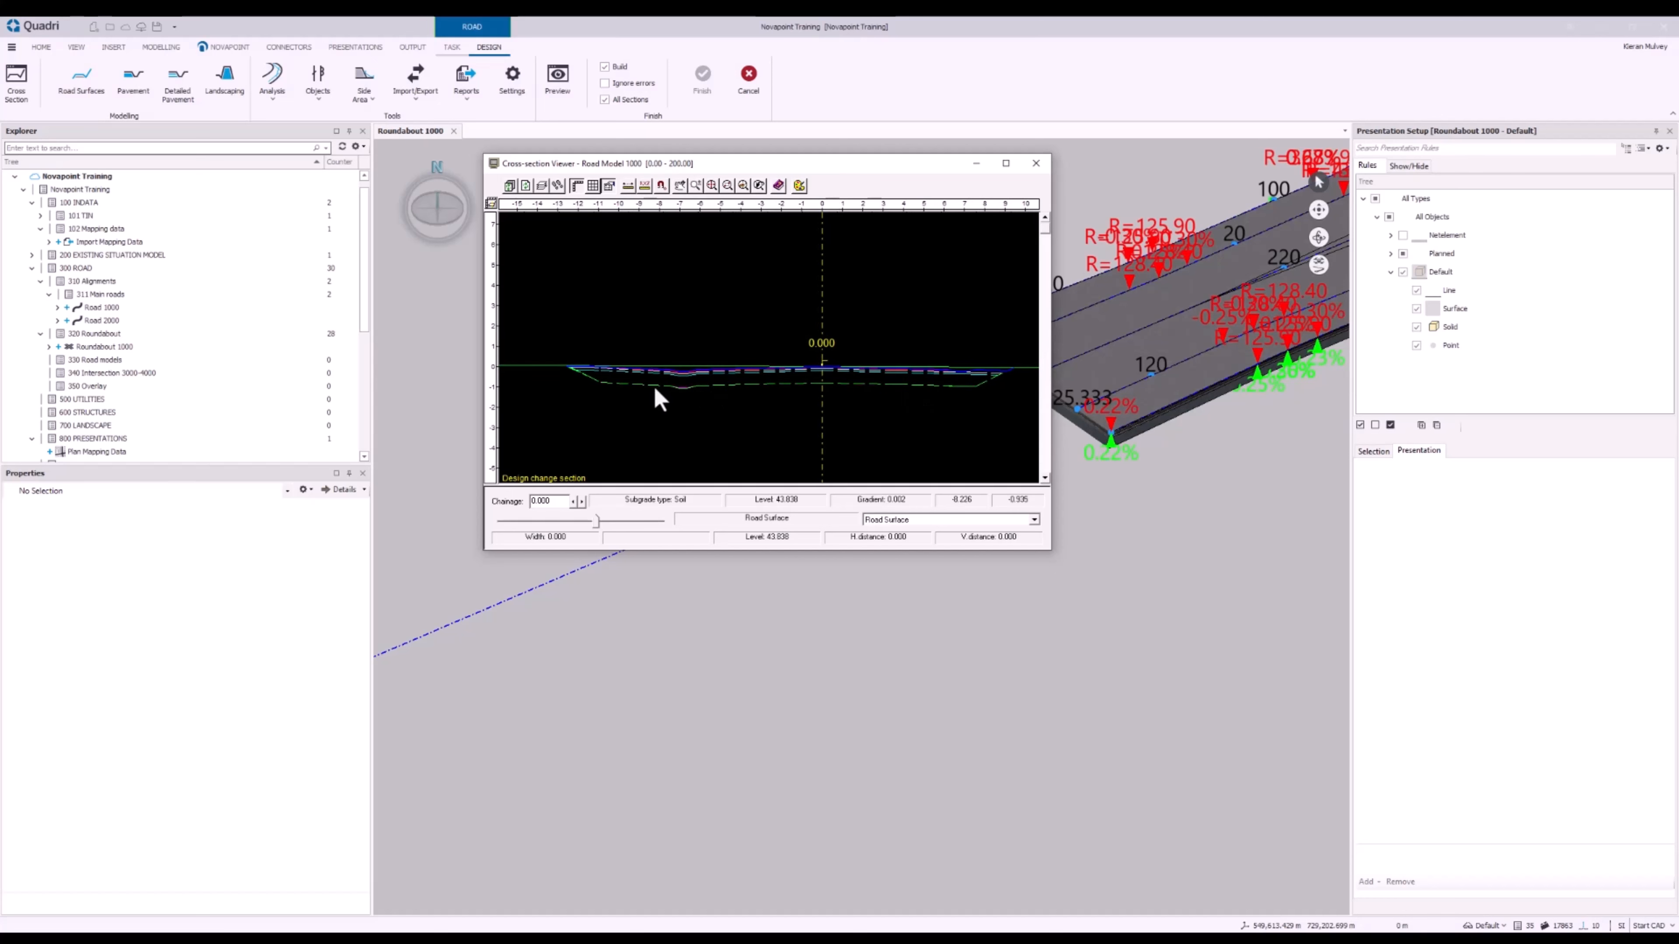
{"action": "scroll", "coordinate": [674, 385], "scroll_direction": "up", "scroll_amount": 1}
{"action": "scroll", "coordinate": [767, 402], "scroll_direction": "down", "scroll_amount": 1}
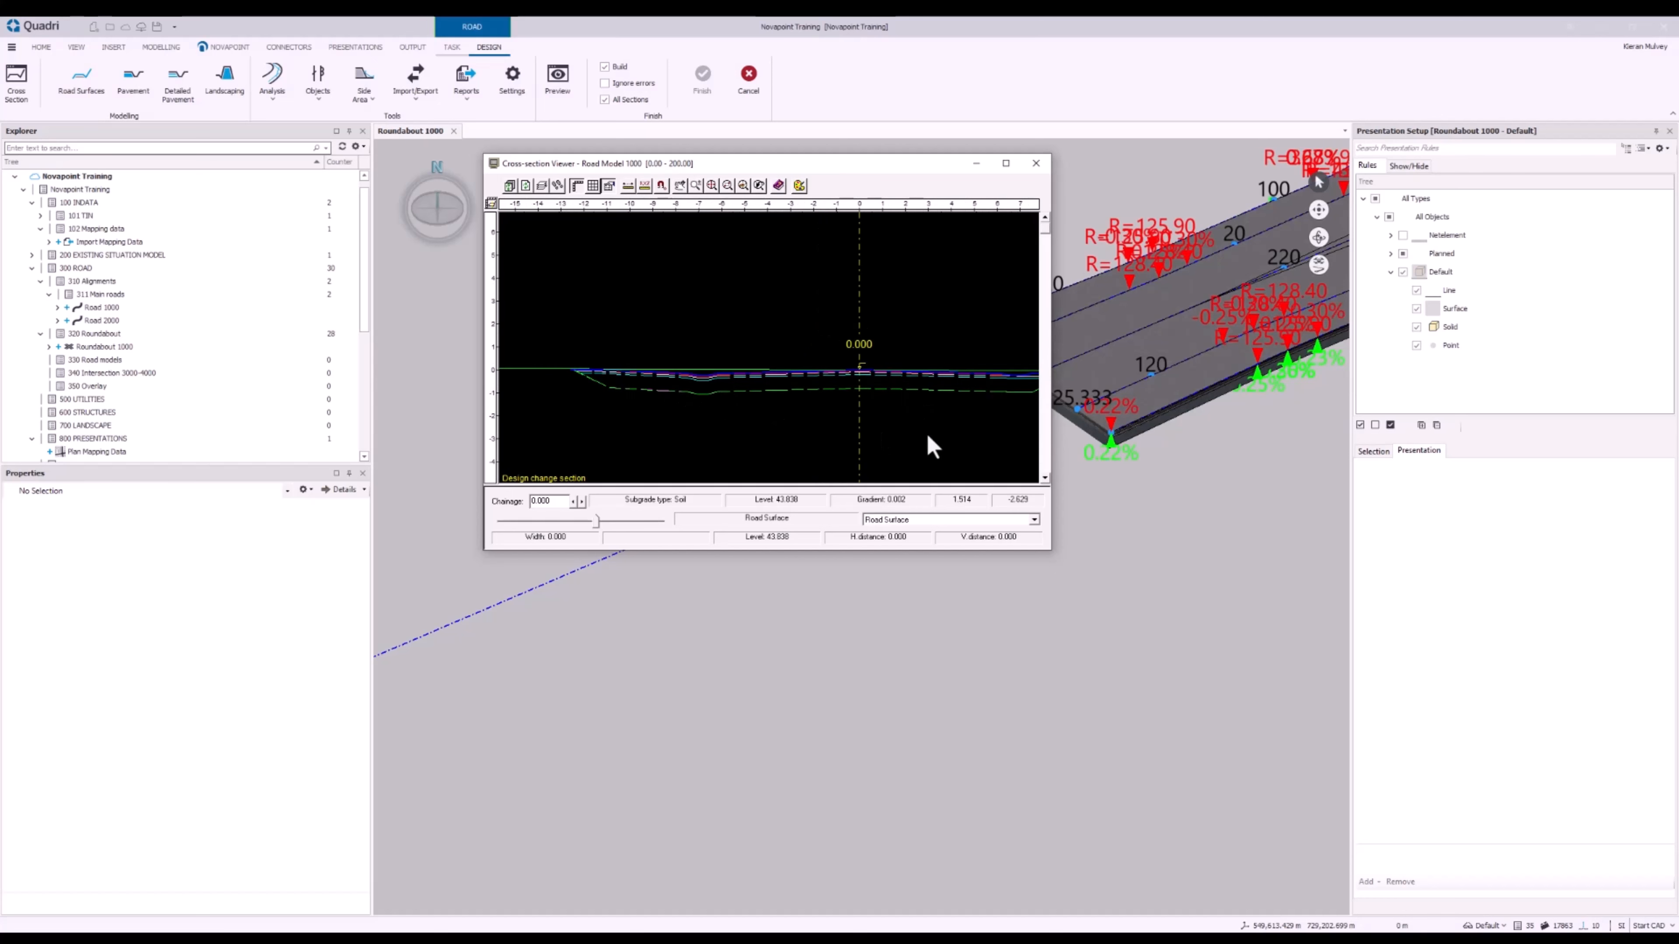
{"action": "middle_click_drag", "start_coordinate": [924, 409], "coordinate": [839, 409]}
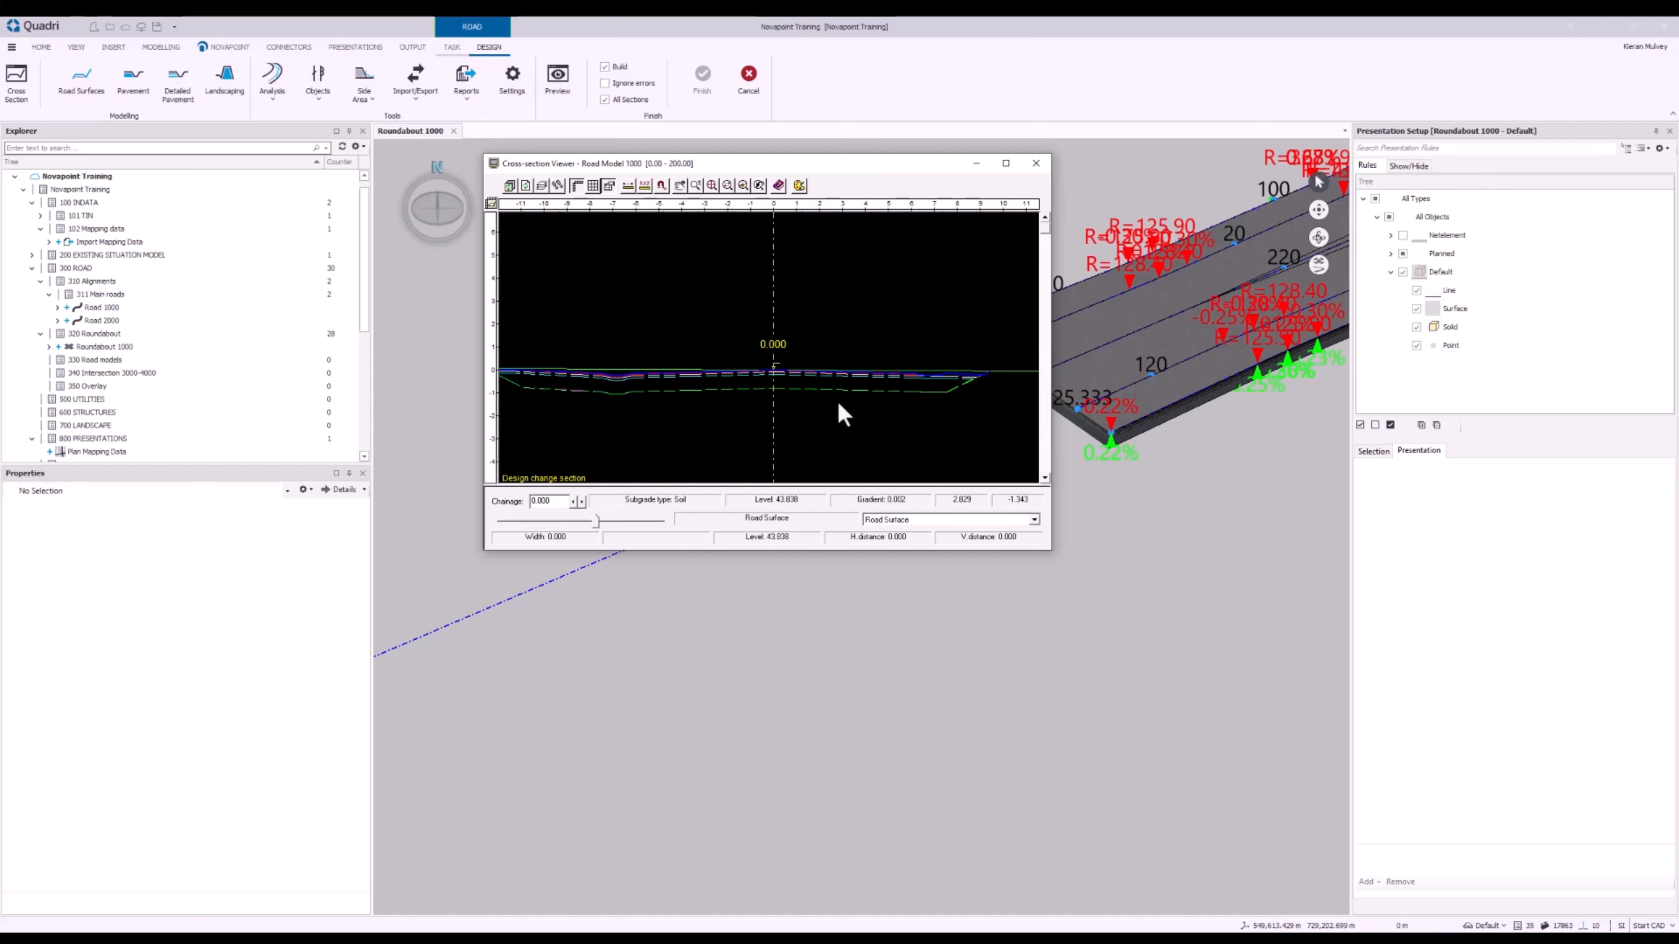